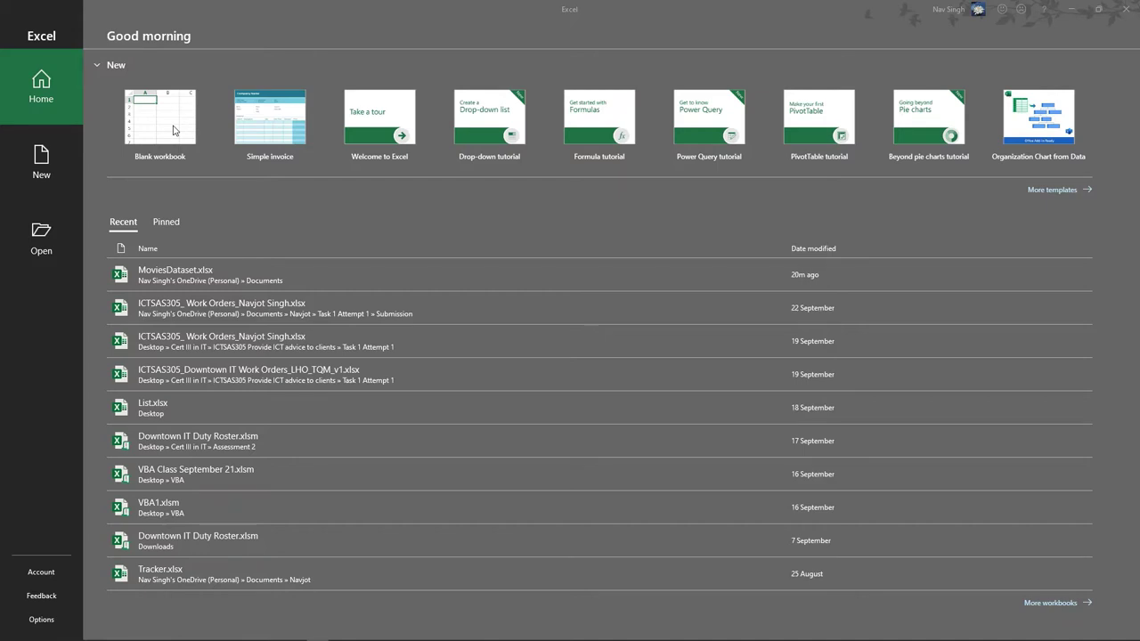
Step: Create a new blank workbook and show its Insert tab before returning to MoviesDataset
left_click(174, 131)
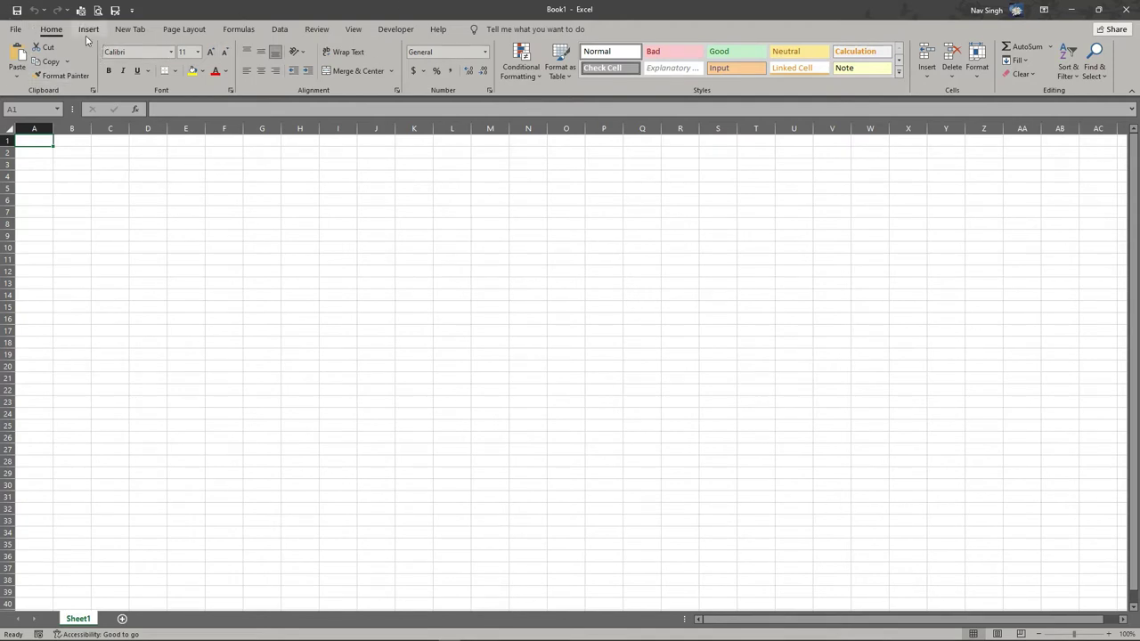
left_click(87, 31)
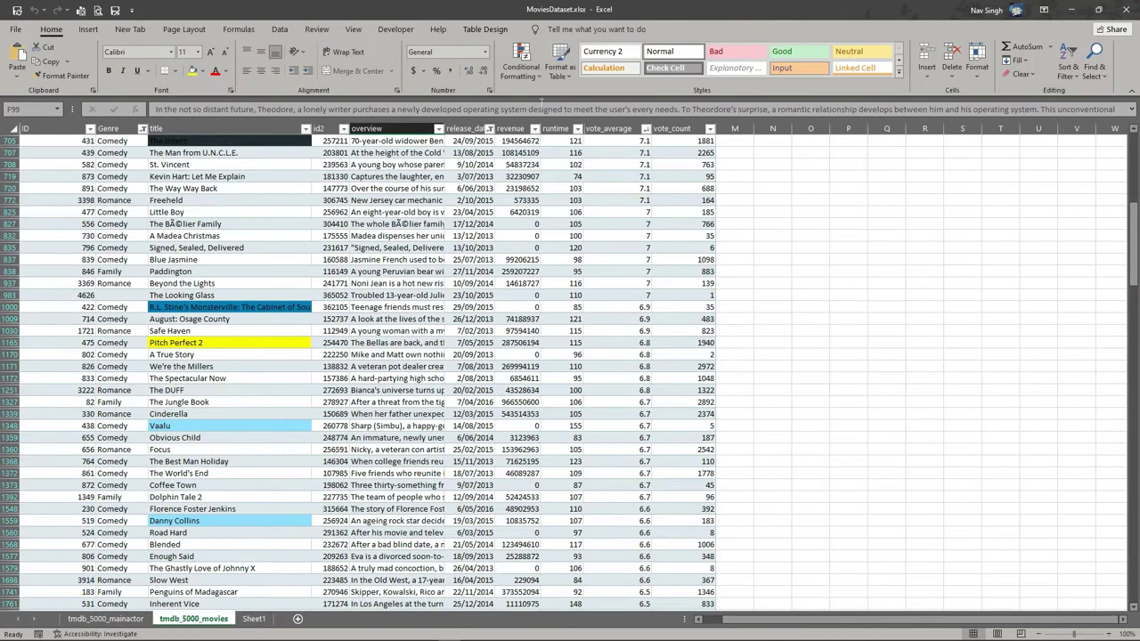
Step: Clear the release_date filter so every release year is shown
scroll(450, 311, "up", 3)
scroll(450, 312, "up", 2)
scroll(450, 311, "up", 2)
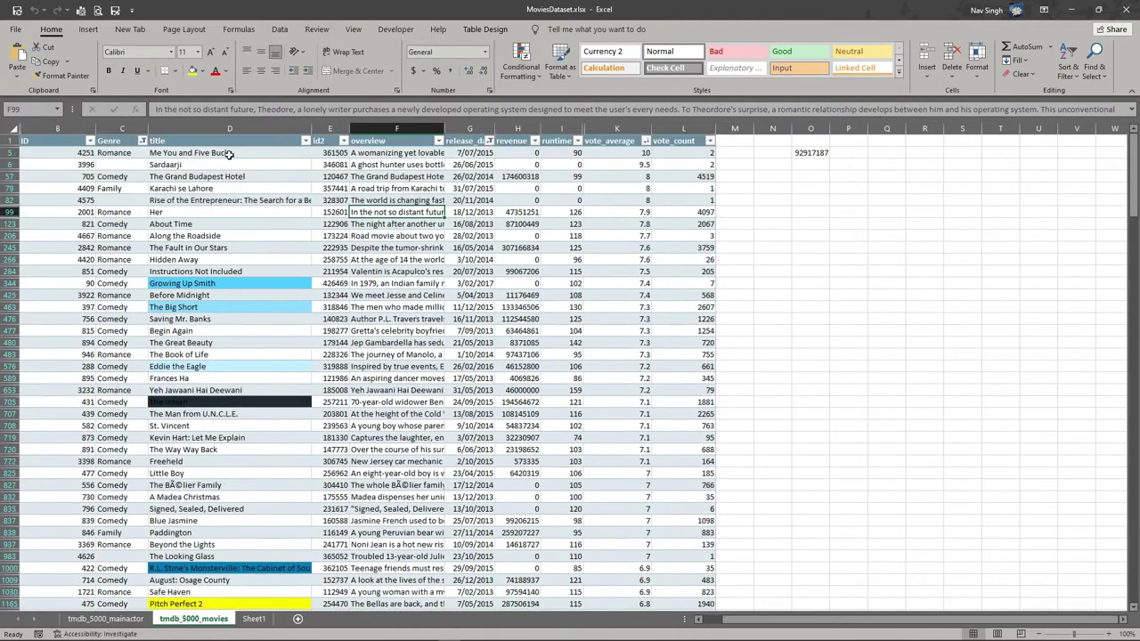
left_click(490, 141)
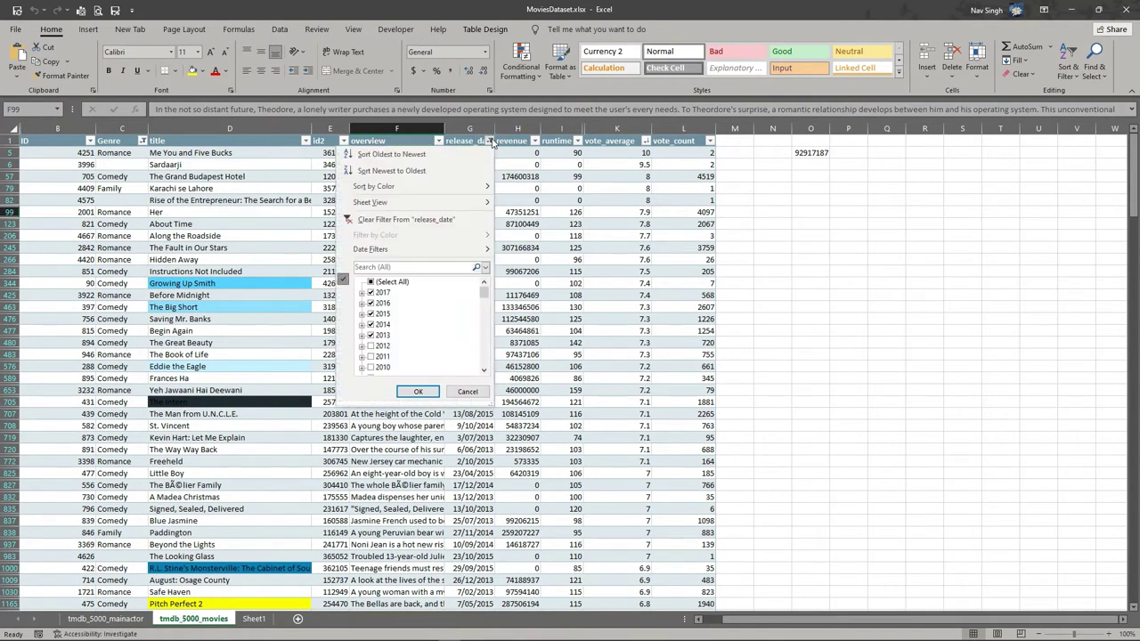
left_click(369, 282)
left_click(417, 391)
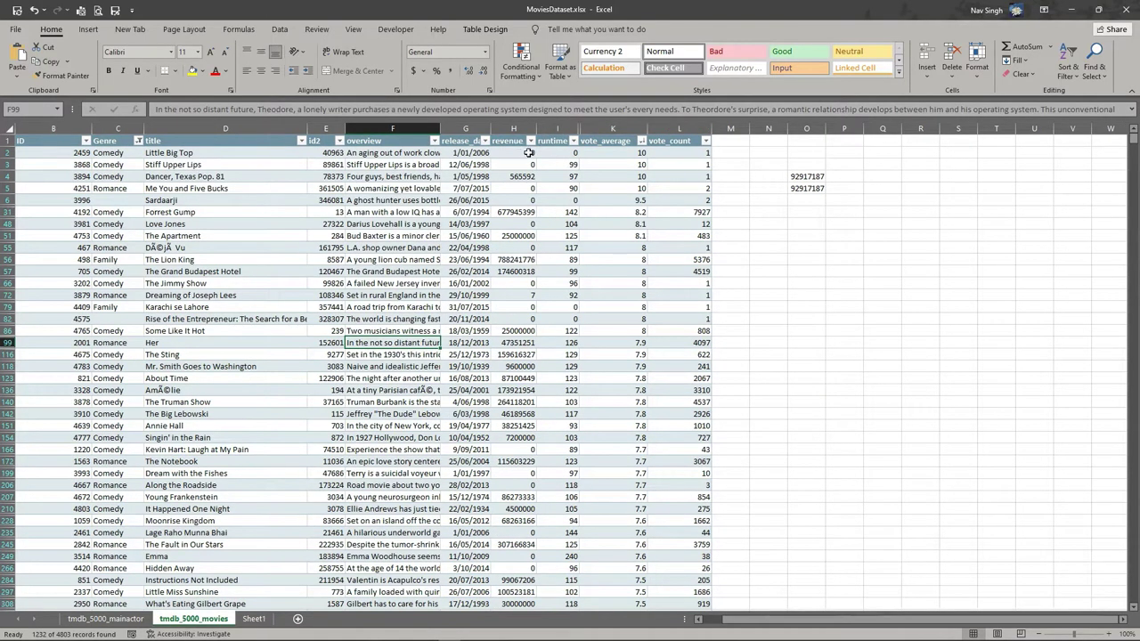
Step: Select columns A through vote_count and unhide the hidden tagline column
left_click(517, 175)
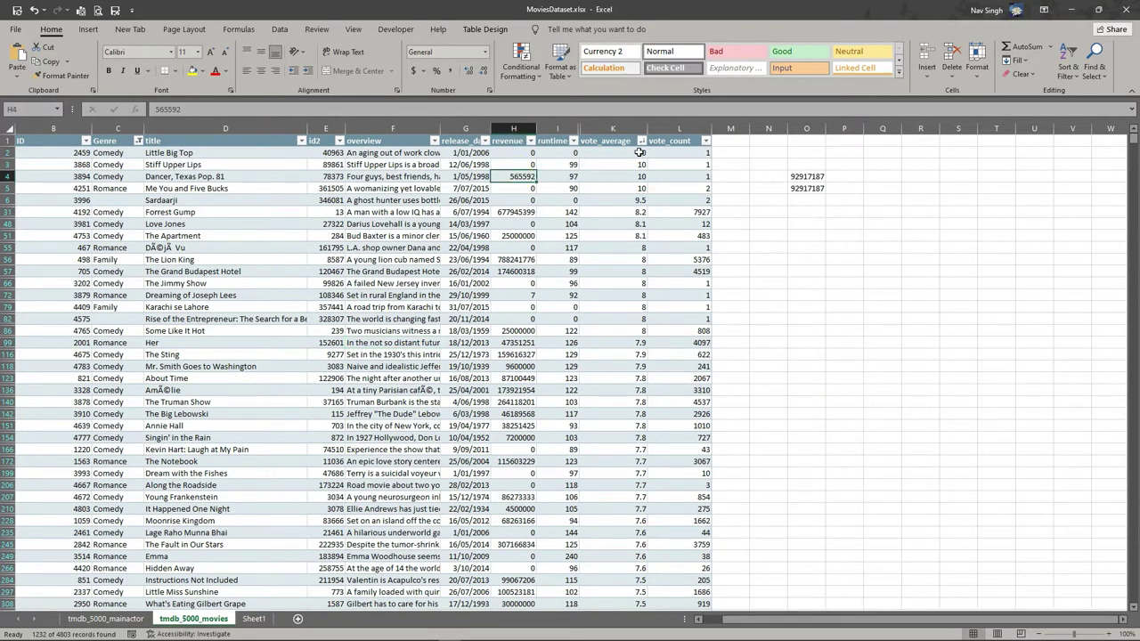
left_click_drag(692, 152, 105, 153)
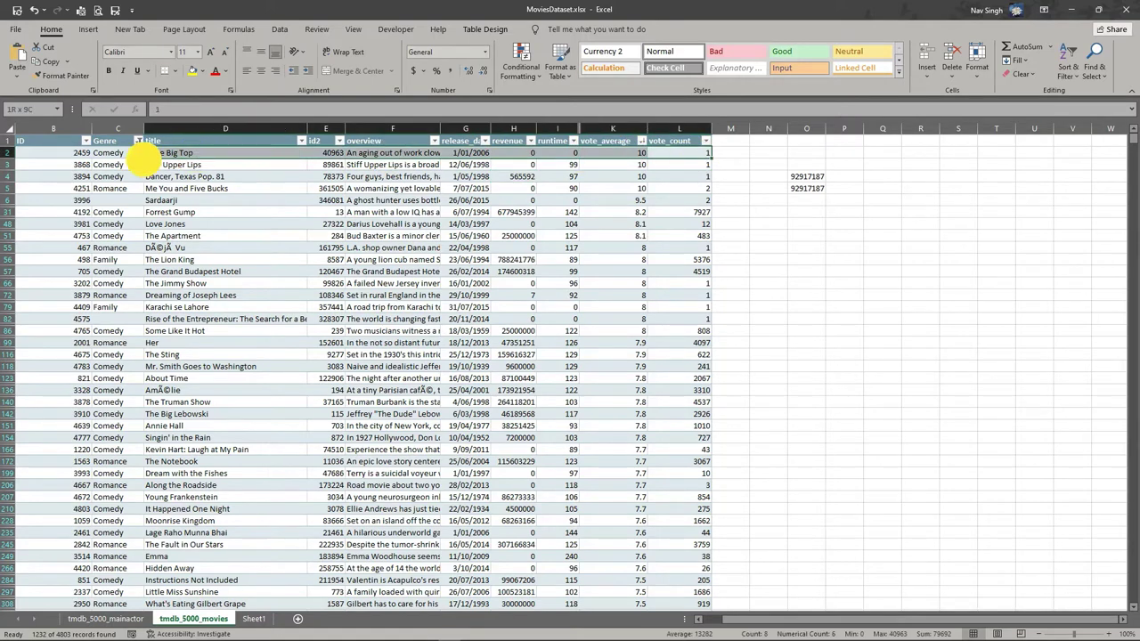
left_click(188, 155)
left_click(109, 153)
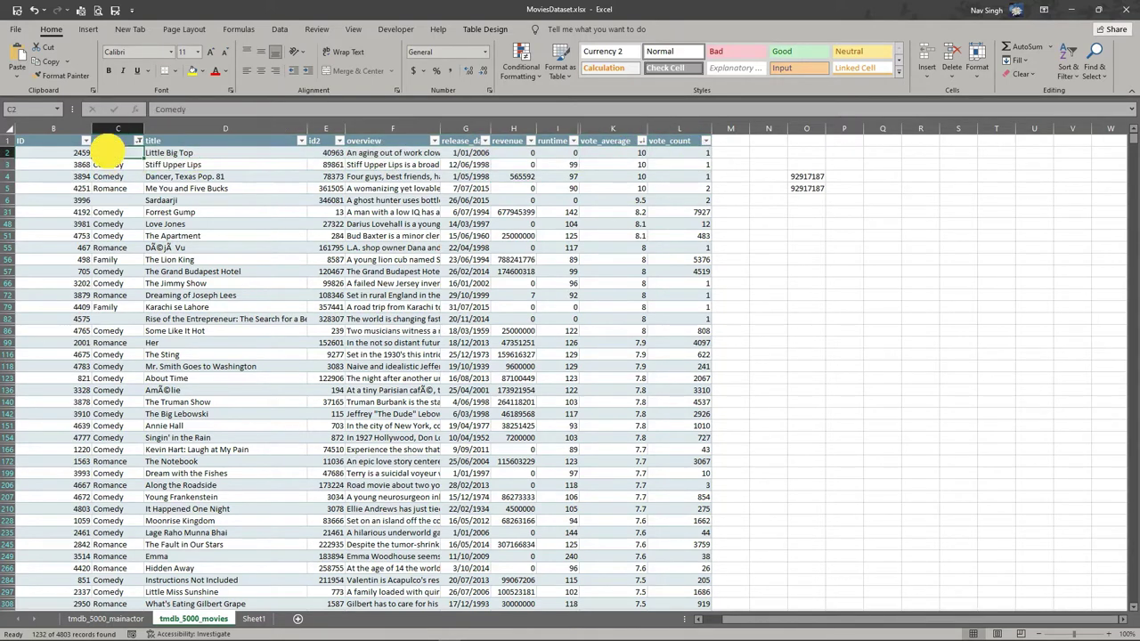
left_click_drag(109, 153, 152, 517)
left_click(325, 438)
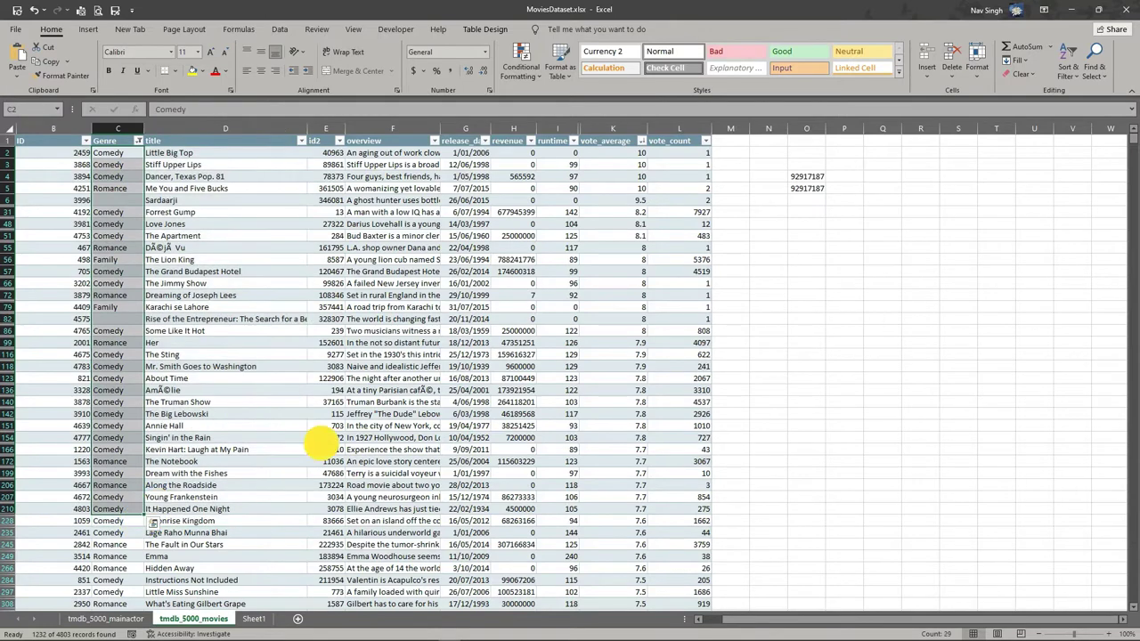
left_click_drag(679, 128, 71, 129)
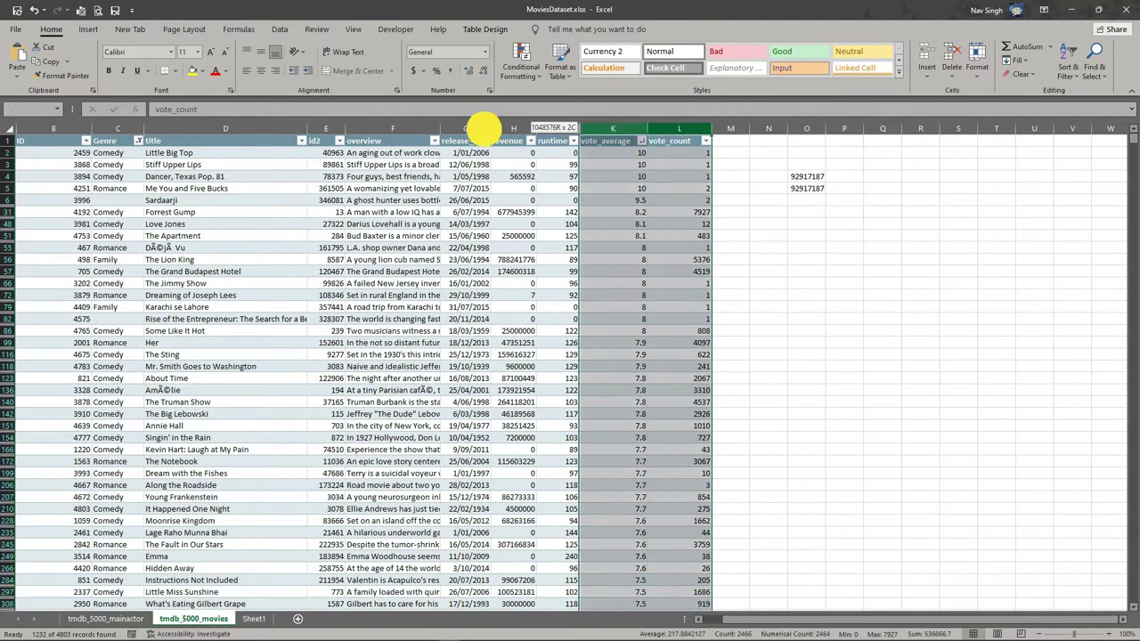
right_click(72, 129)
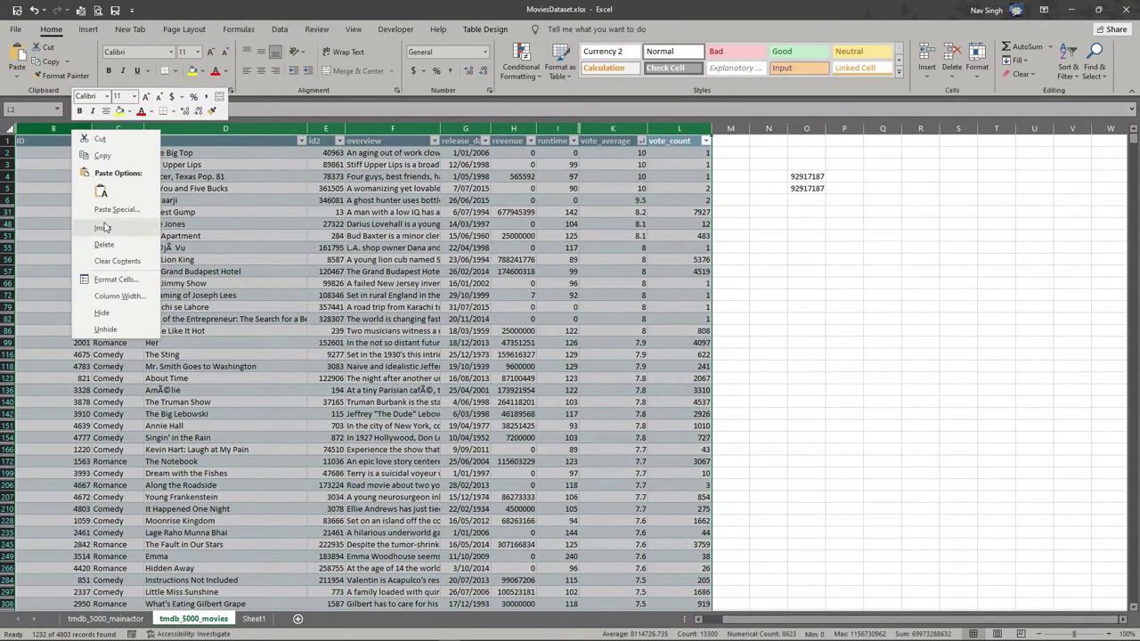
left_click(104, 331)
left_click(392, 318)
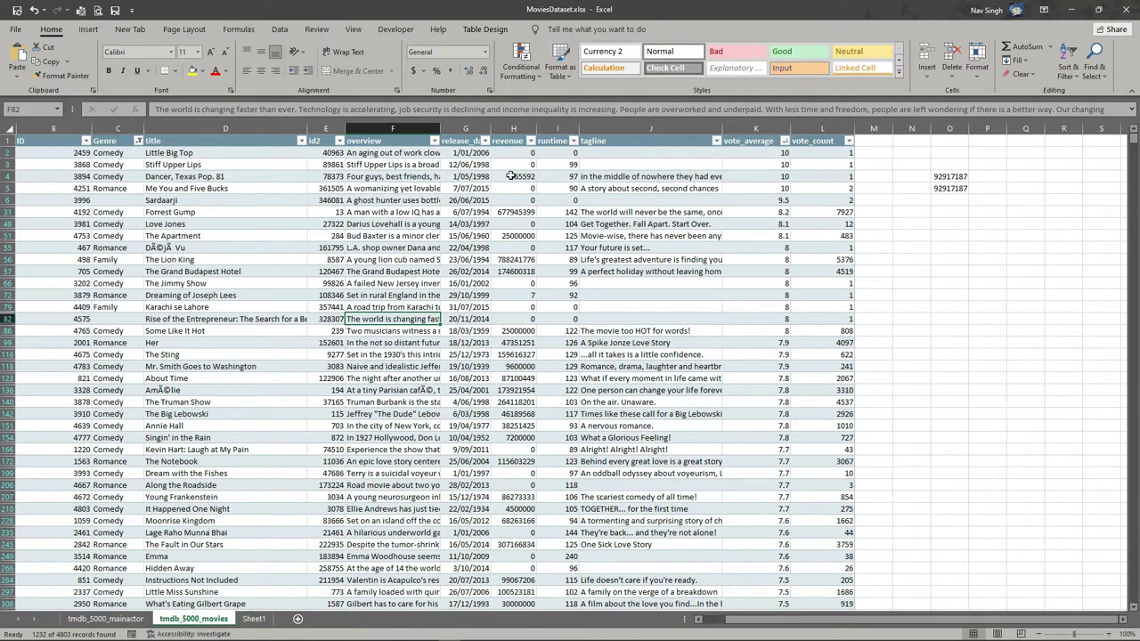
Step: Inspect row 4's values from Genre to vote_count, including revenue 565592
left_click(510, 175)
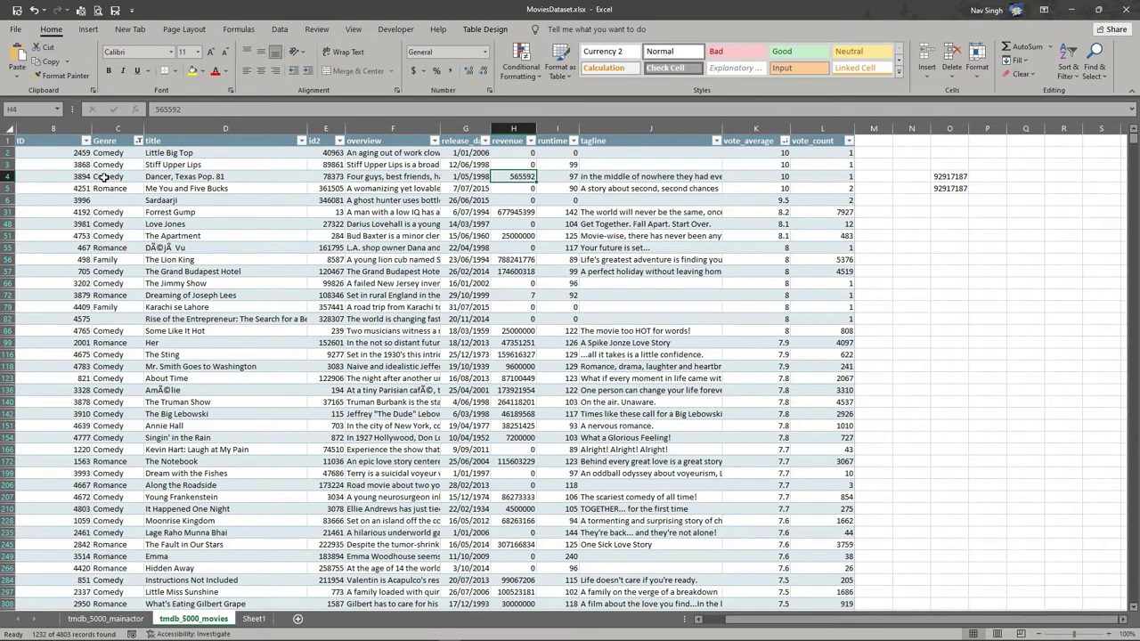
left_click_drag(104, 176, 823, 176)
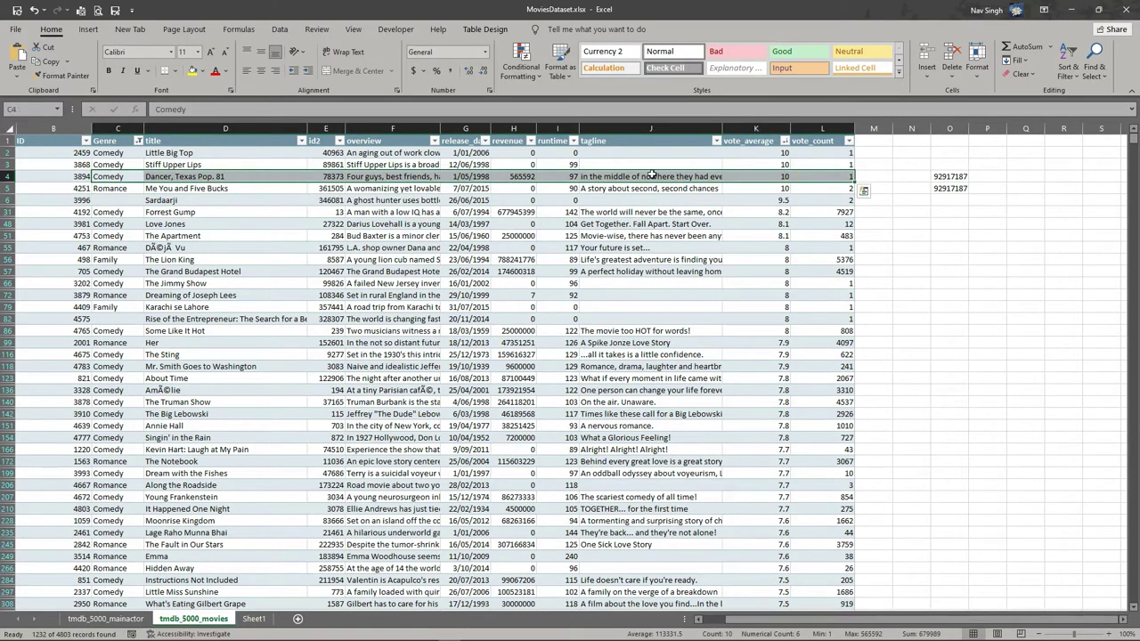
left_click(518, 176)
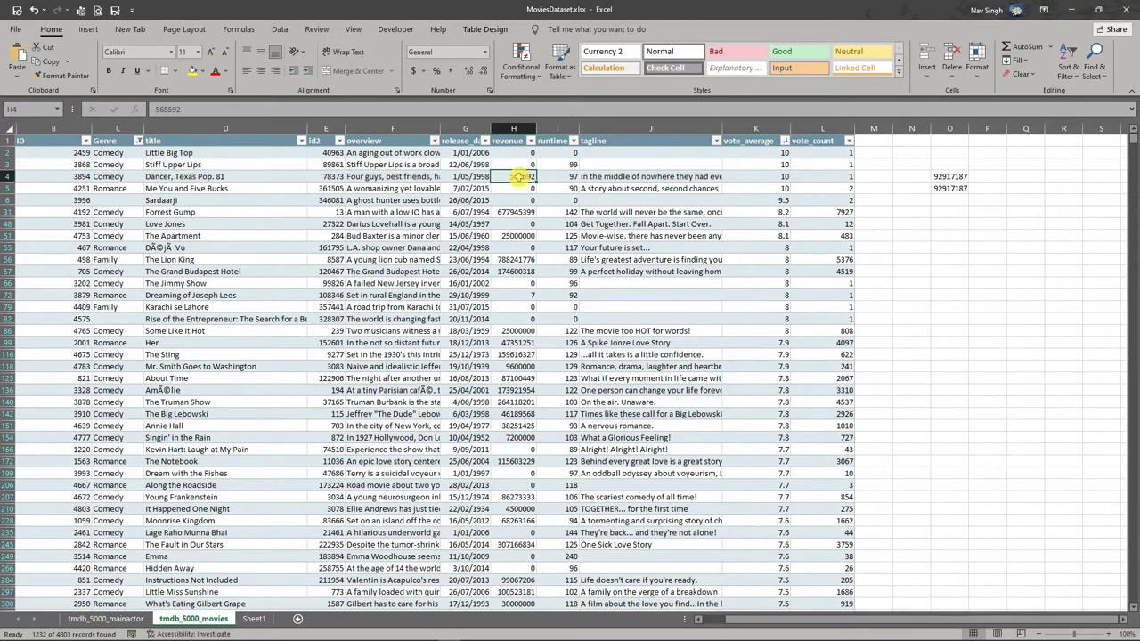
left_click(505, 176)
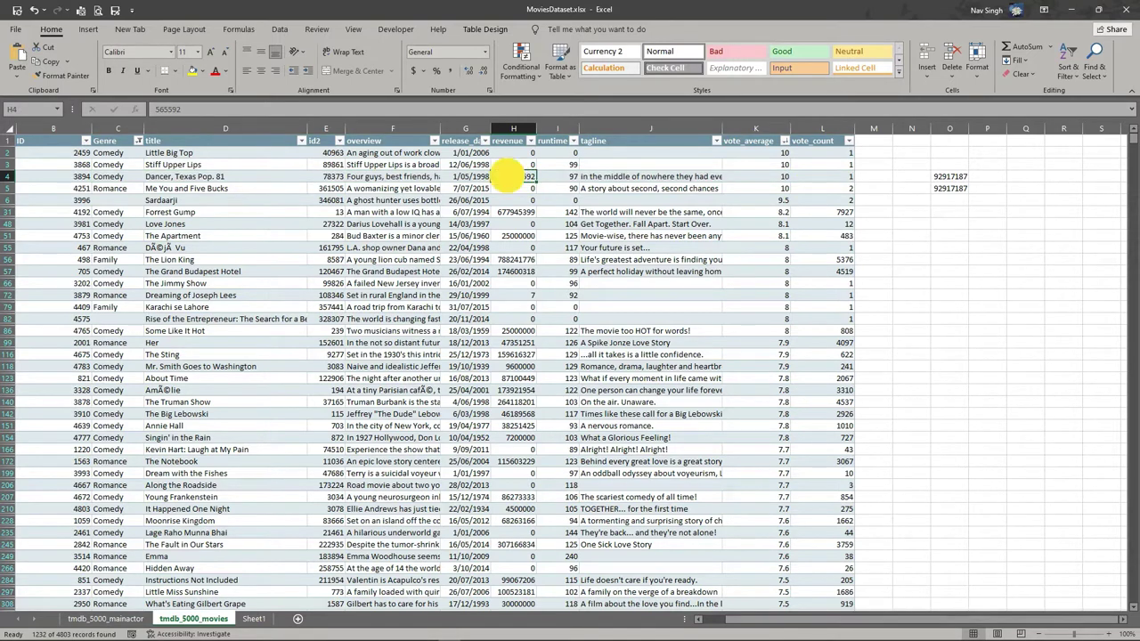
left_click(776, 177)
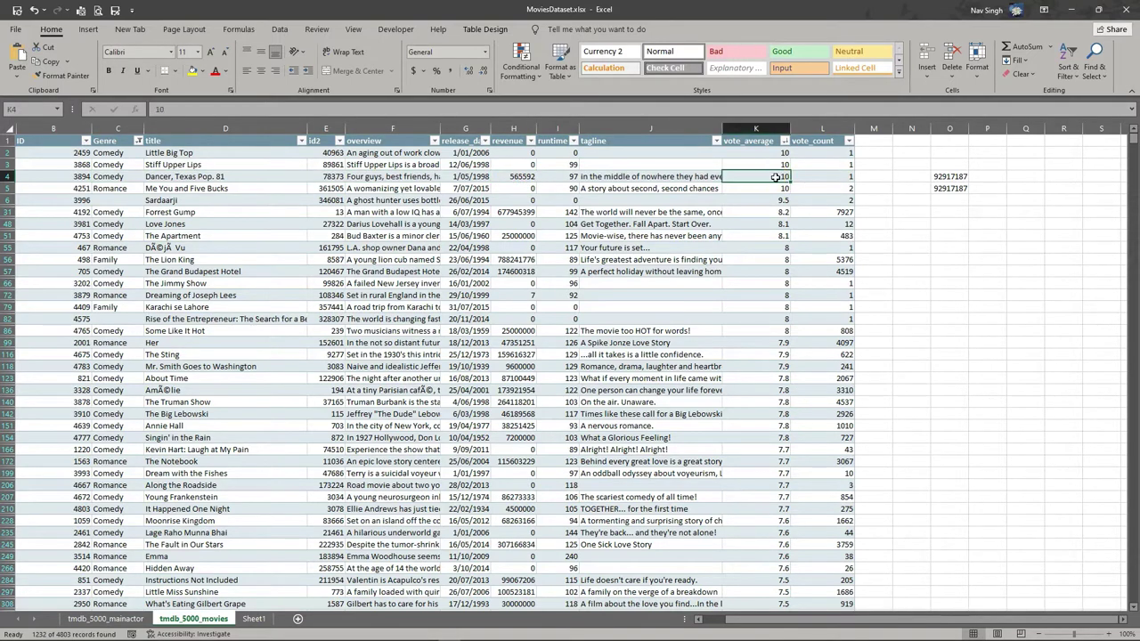
left_click(826, 175)
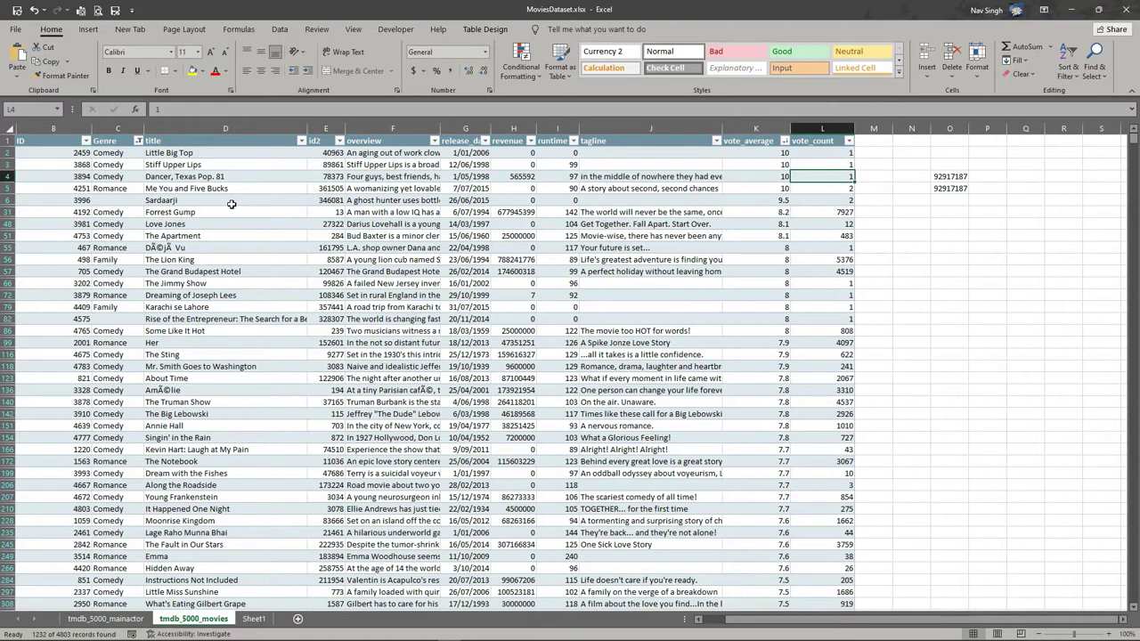
Step: Scroll down the movies table and back, then switch to Sheet1
scroll(414, 395, "down", 6)
scroll(398, 434, "down", 6)
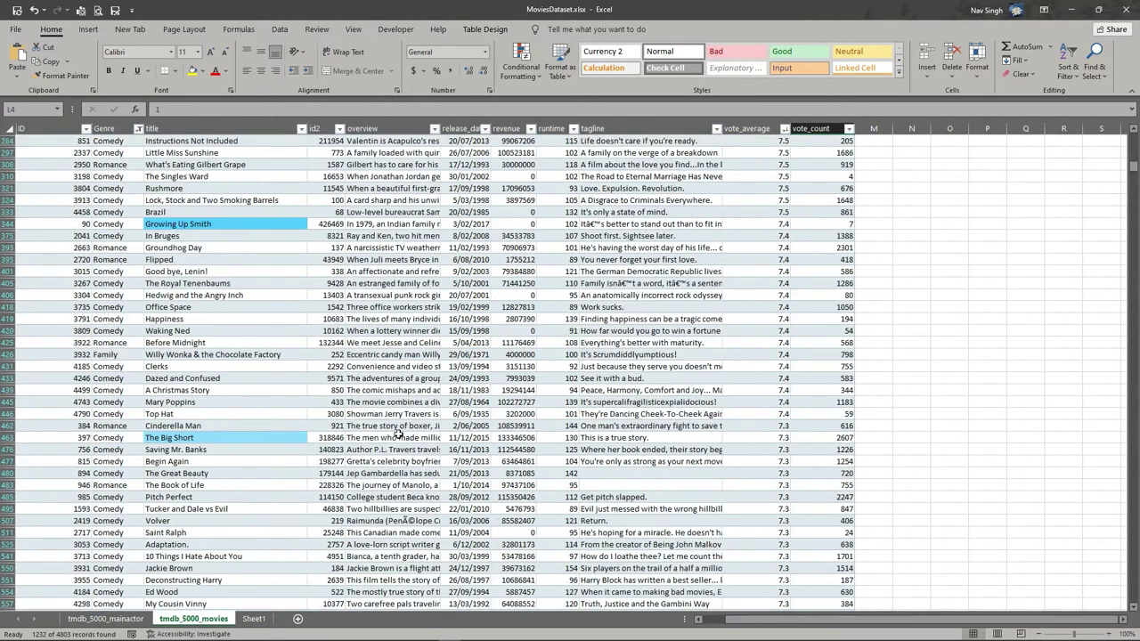
scroll(398, 434, "down", 5)
scroll(398, 434, "down", 6)
left_click_drag(1133, 228, 1127, 598)
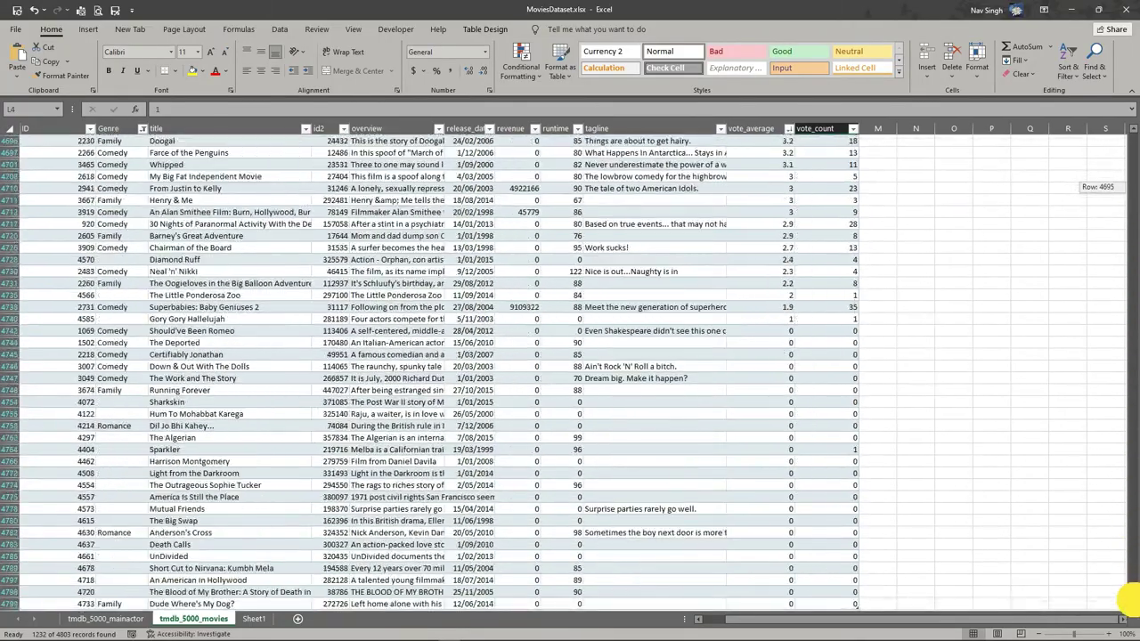
left_click_drag(1127, 598, 1096, 124)
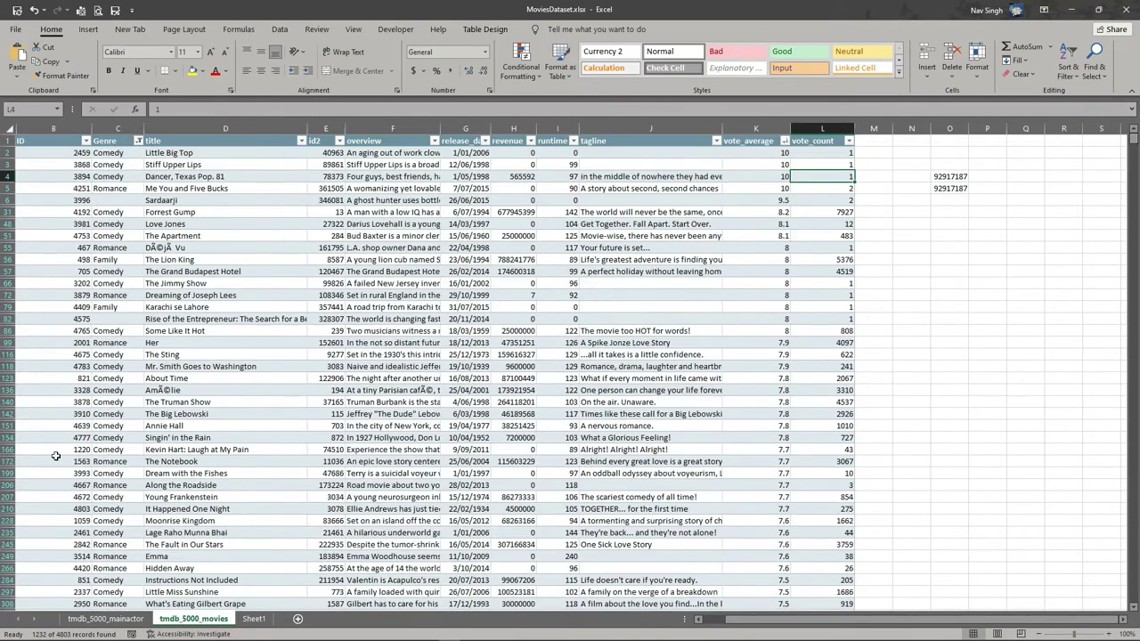
left_click(256, 619)
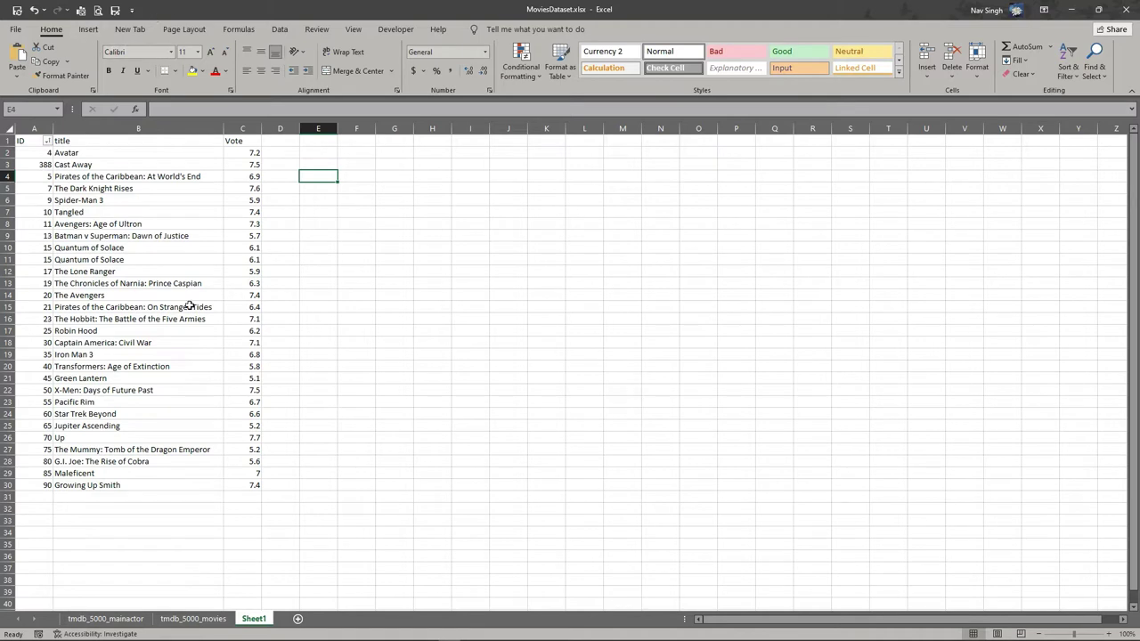
left_click(90, 29)
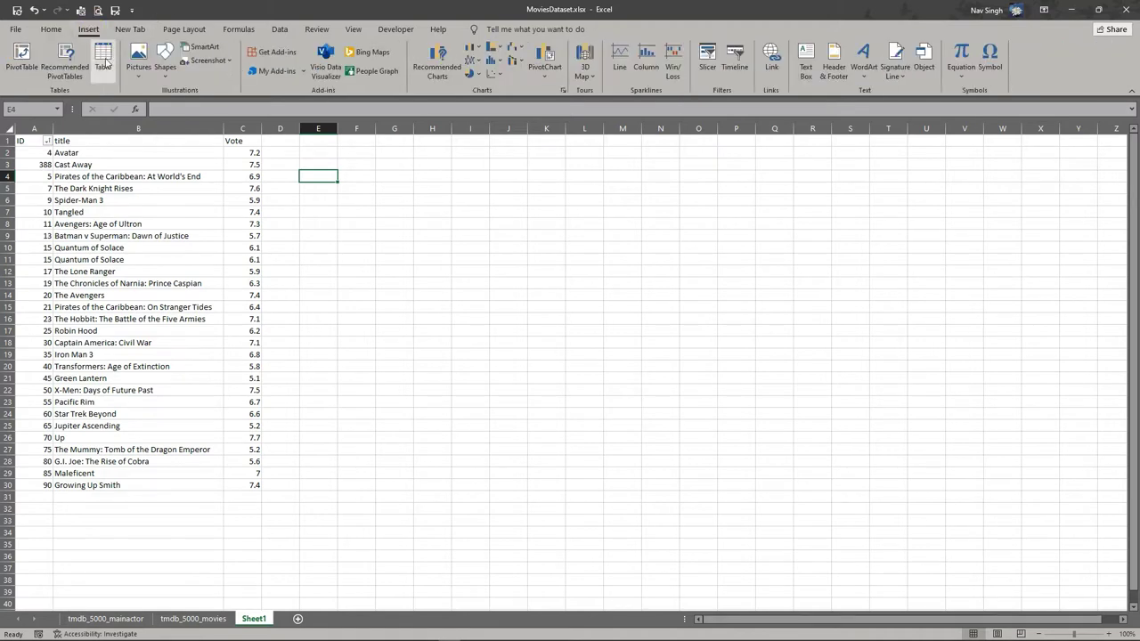
left_click_drag(23, 141, 233, 485)
left_click(103, 64)
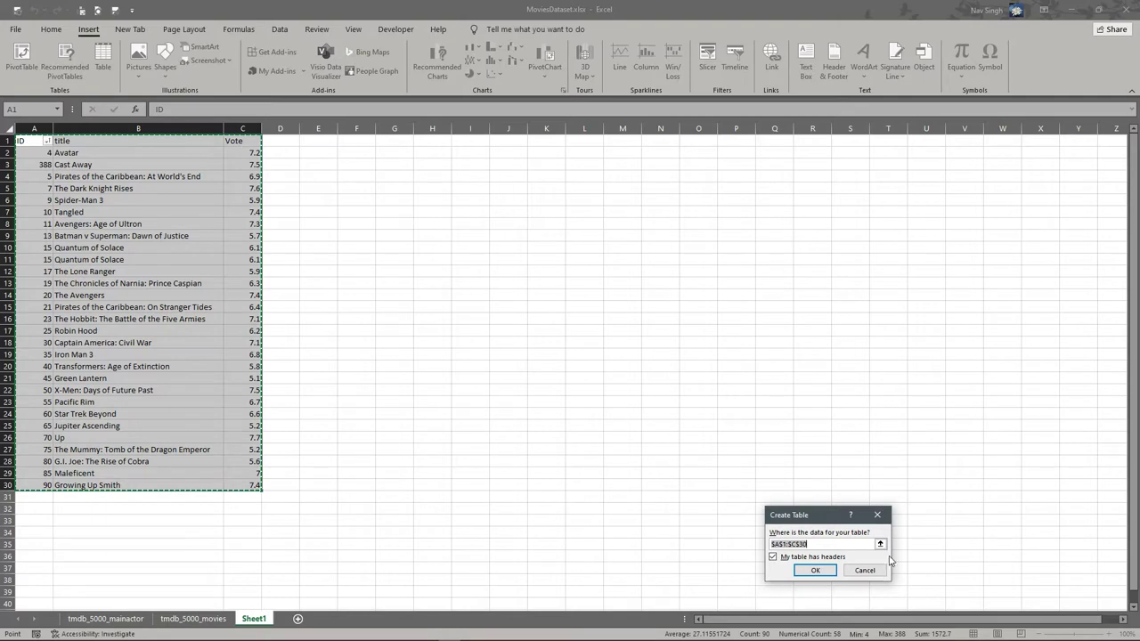
left_click(773, 558)
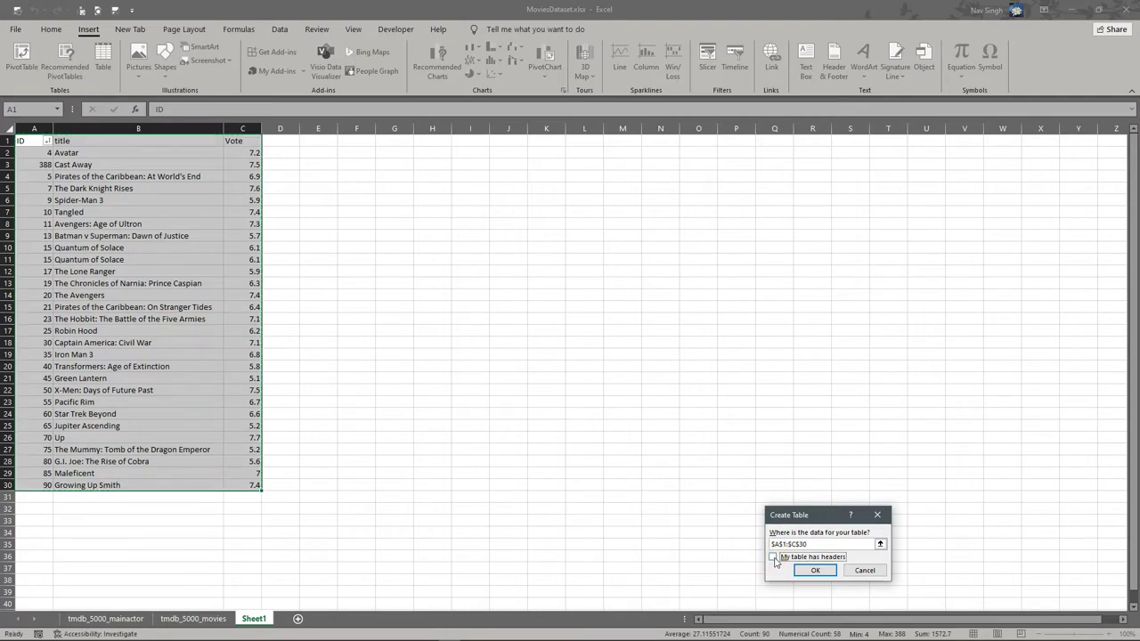
left_click(773, 557)
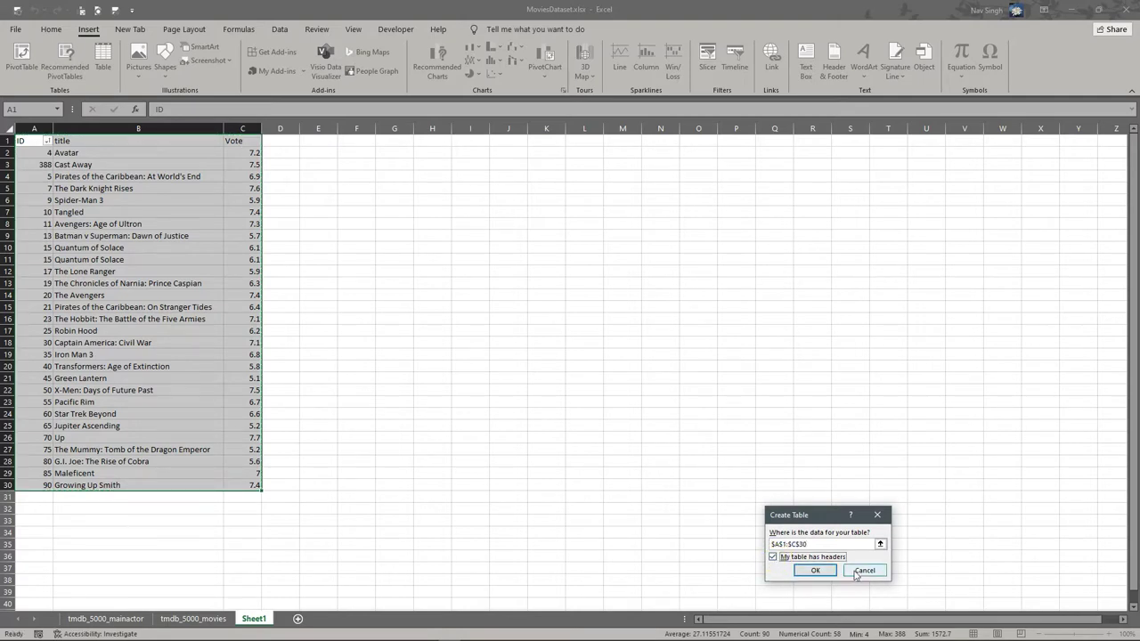
left_click(860, 570)
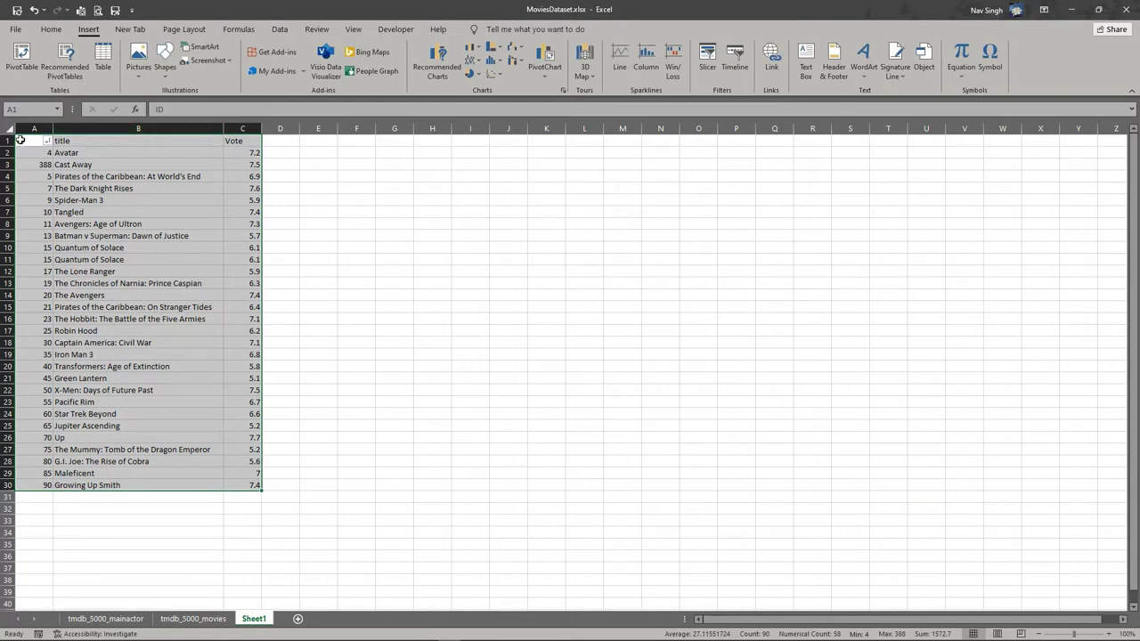
left_click(21, 141)
left_click_drag(68, 138, 253, 484)
key("ctrl+t")
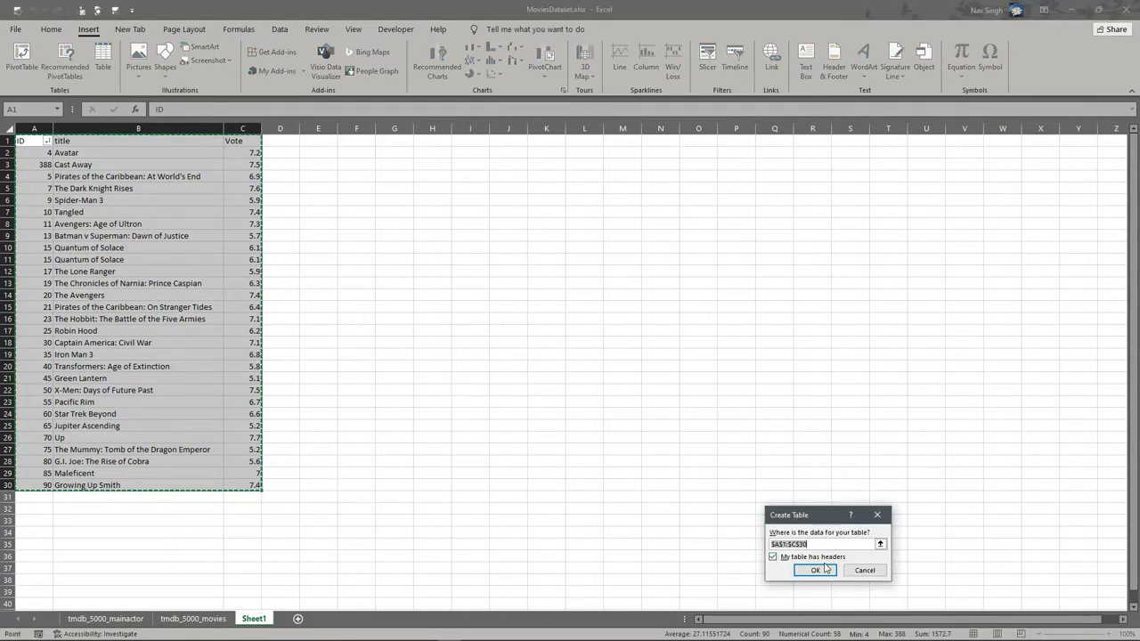
left_click_drag(830, 517, 441, 198)
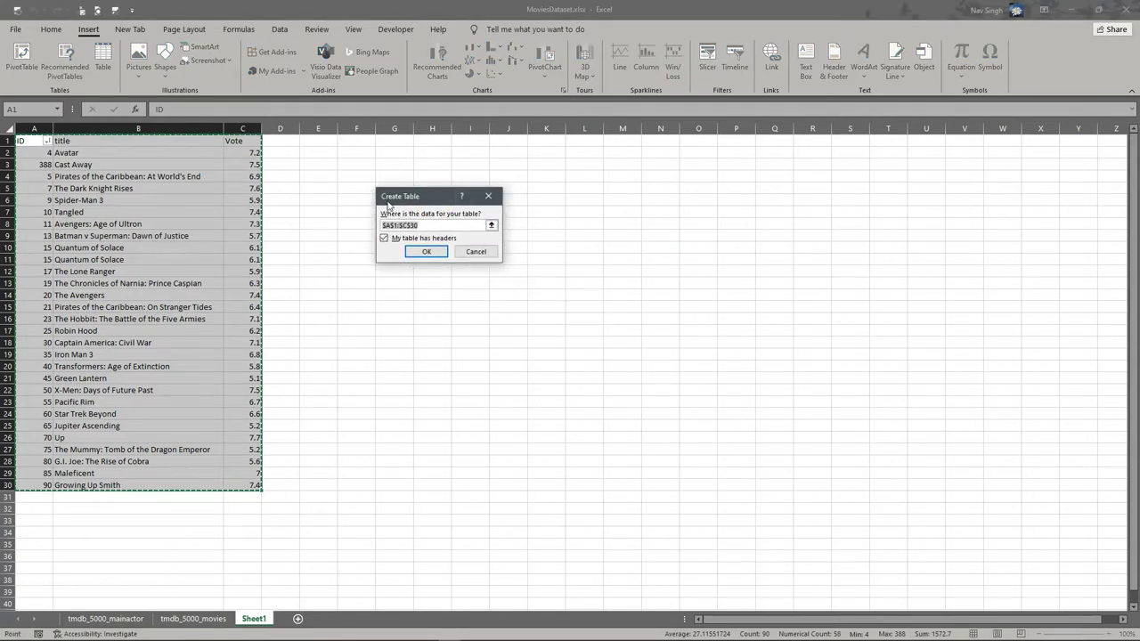
left_click(472, 252)
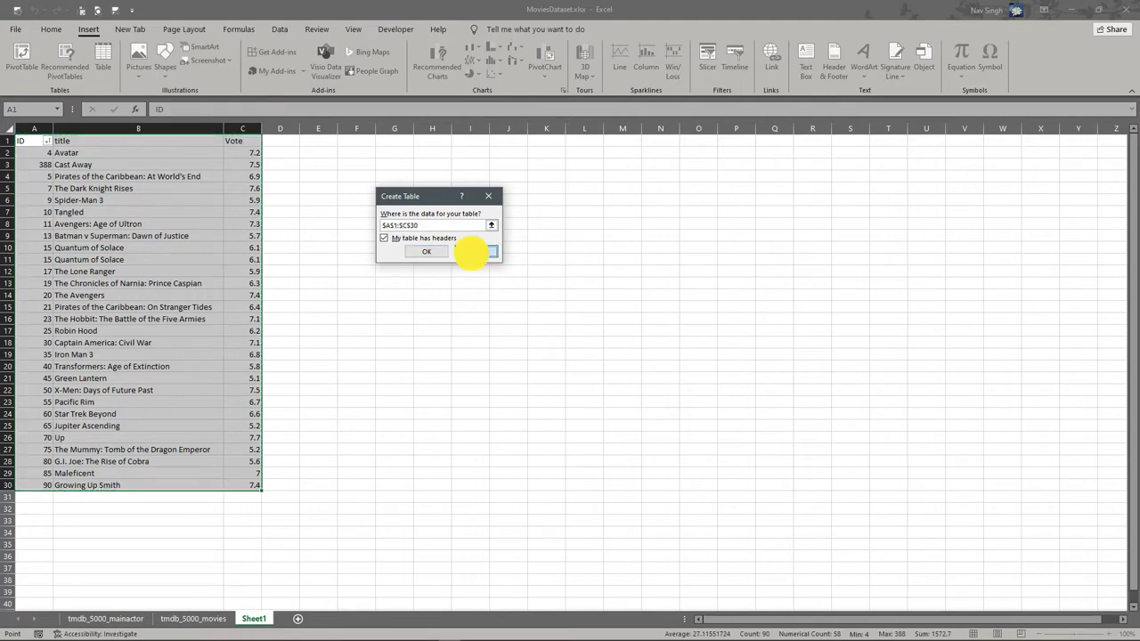
left_click(344, 236)
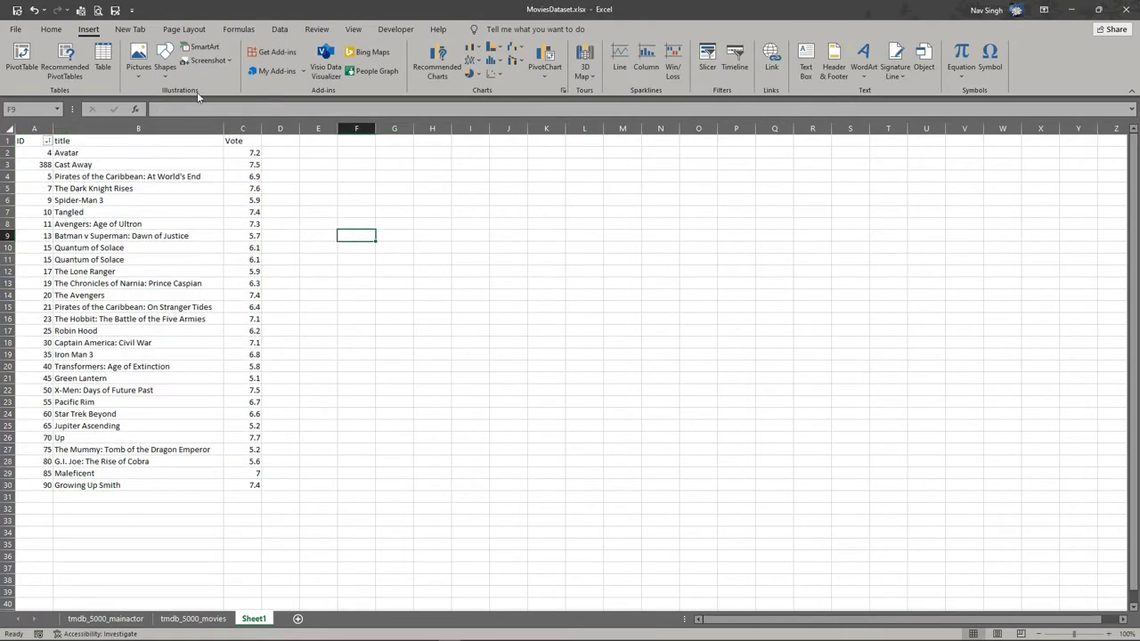
left_click(139, 76)
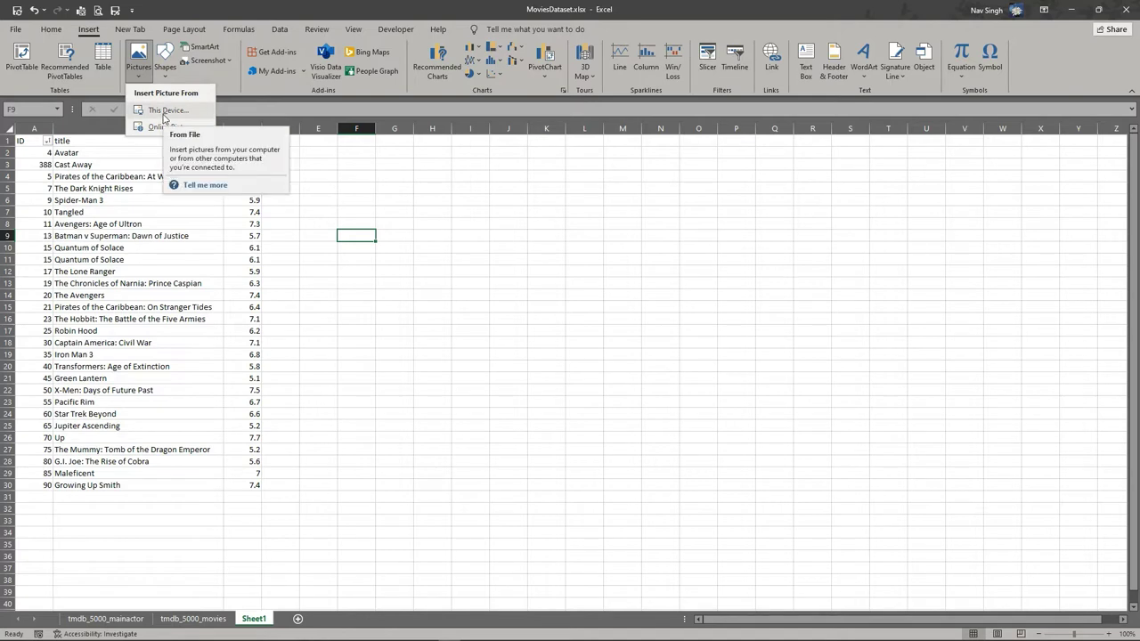
left_click(162, 112)
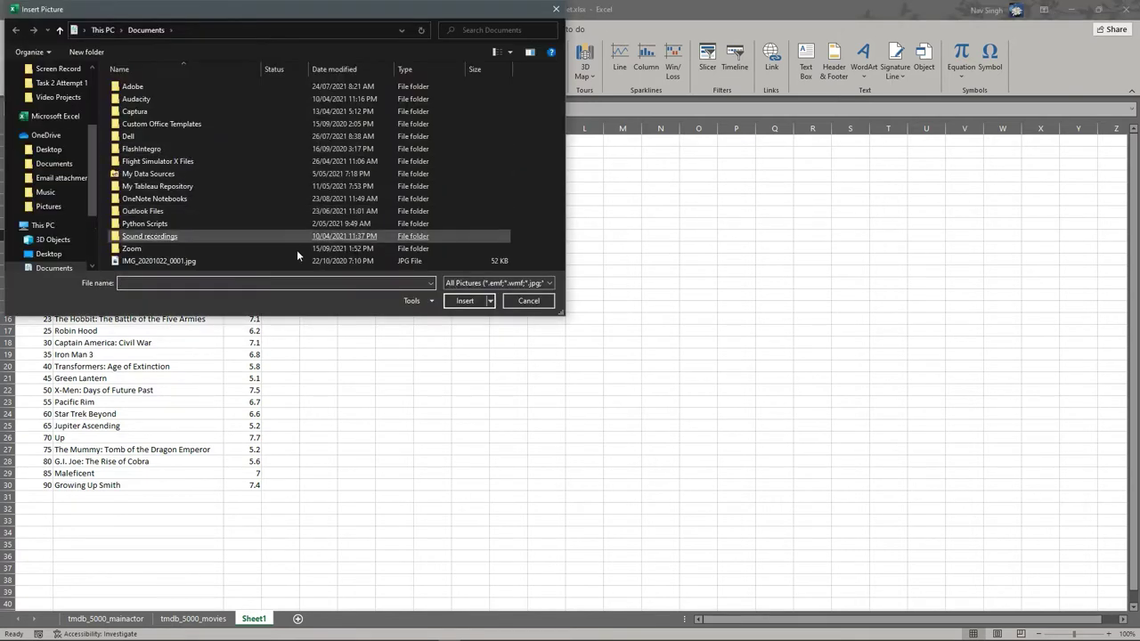
scroll(27, 131, "up", 3)
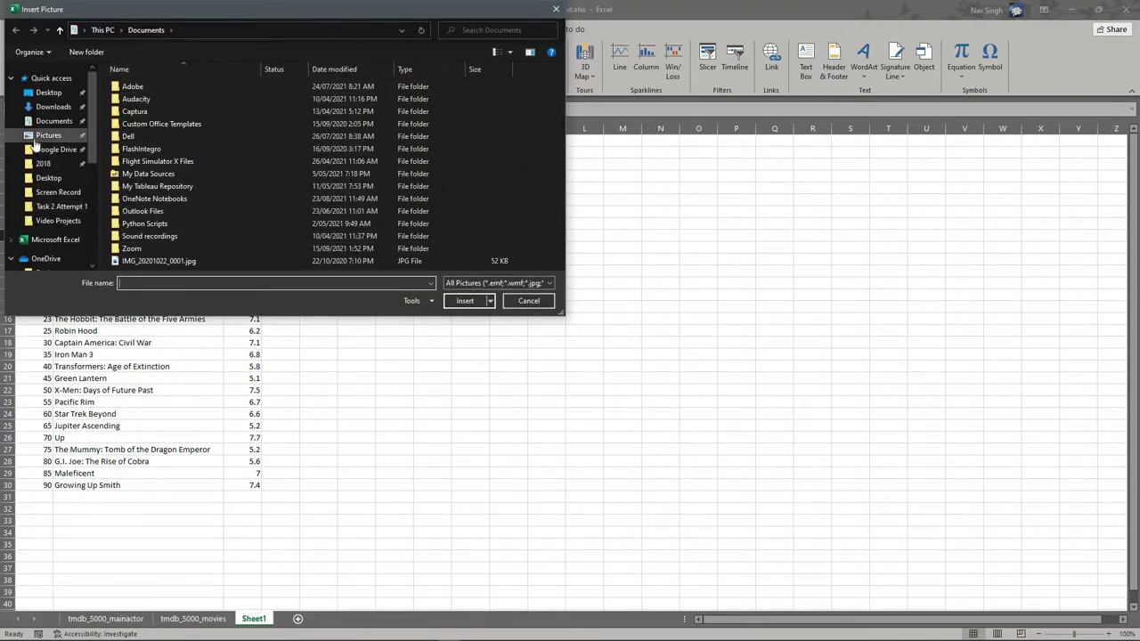
left_click(49, 93)
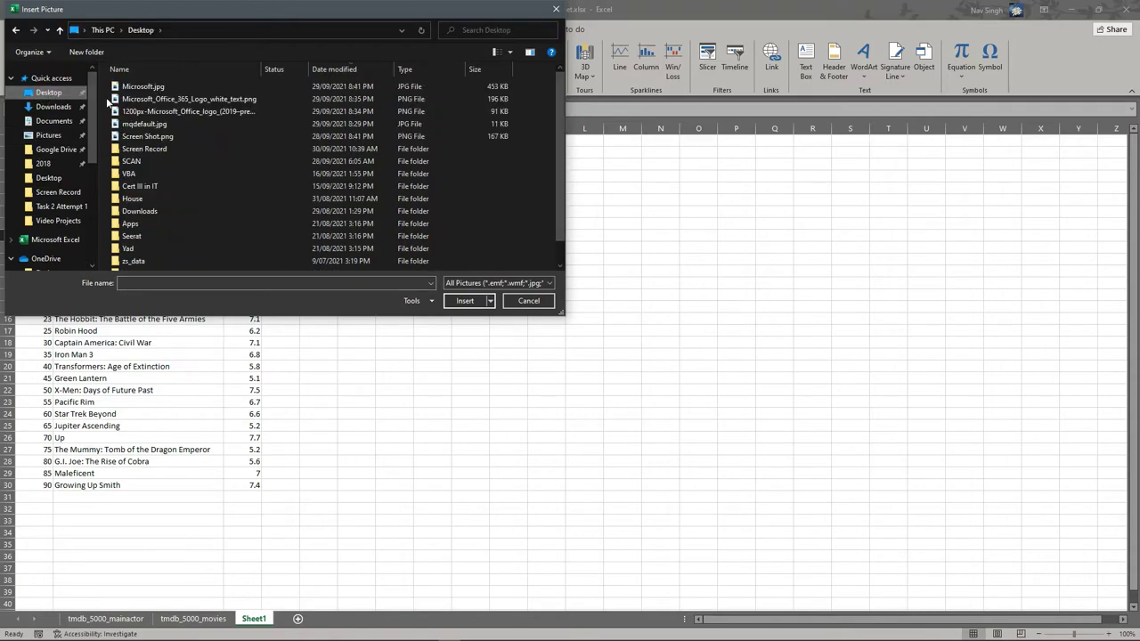
left_click(140, 89)
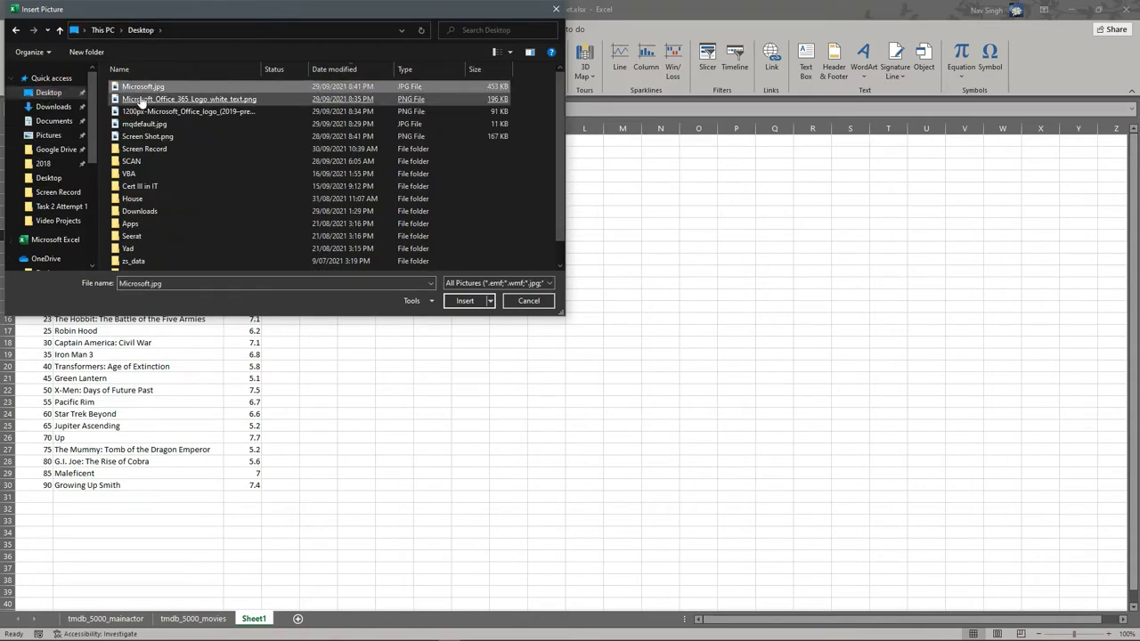
double_click(142, 98)
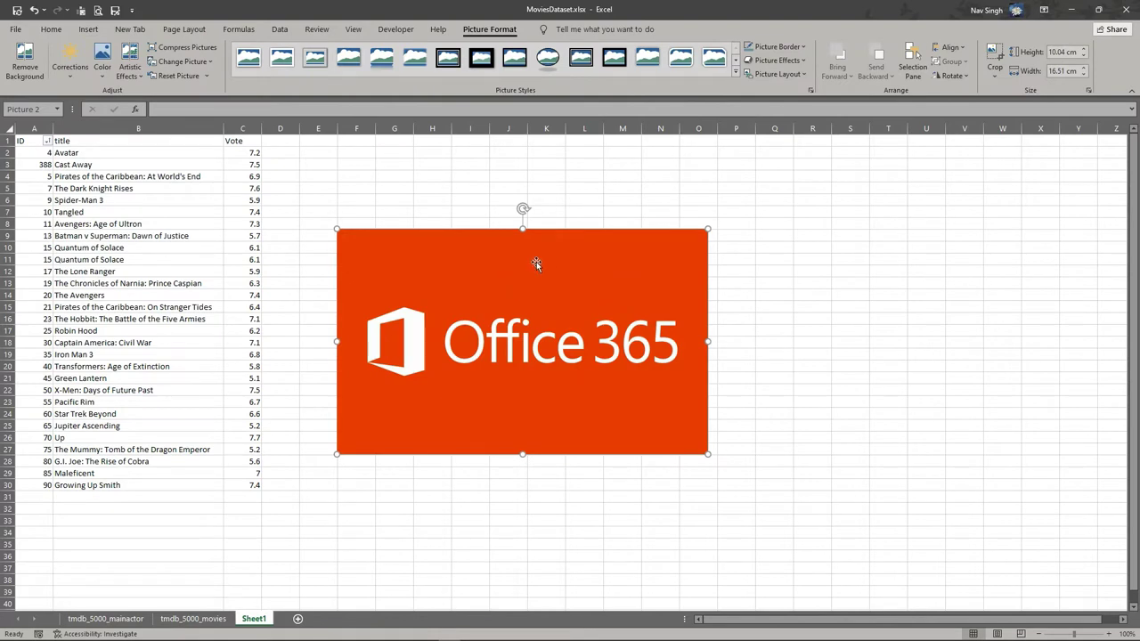
key("Delete")
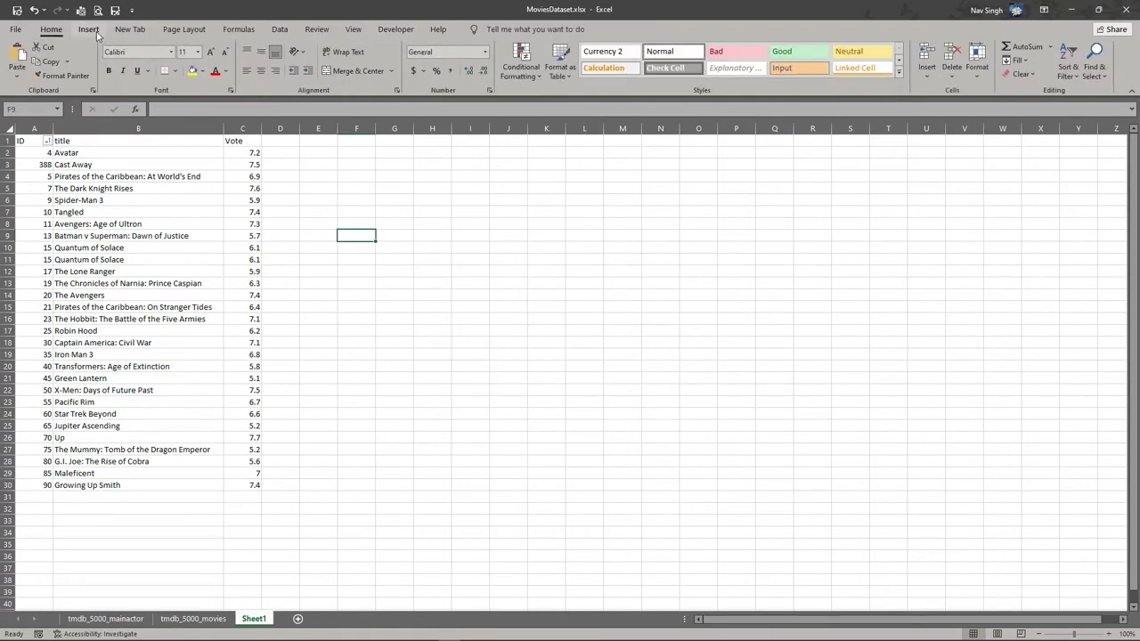
left_click(89, 30)
left_click(136, 62)
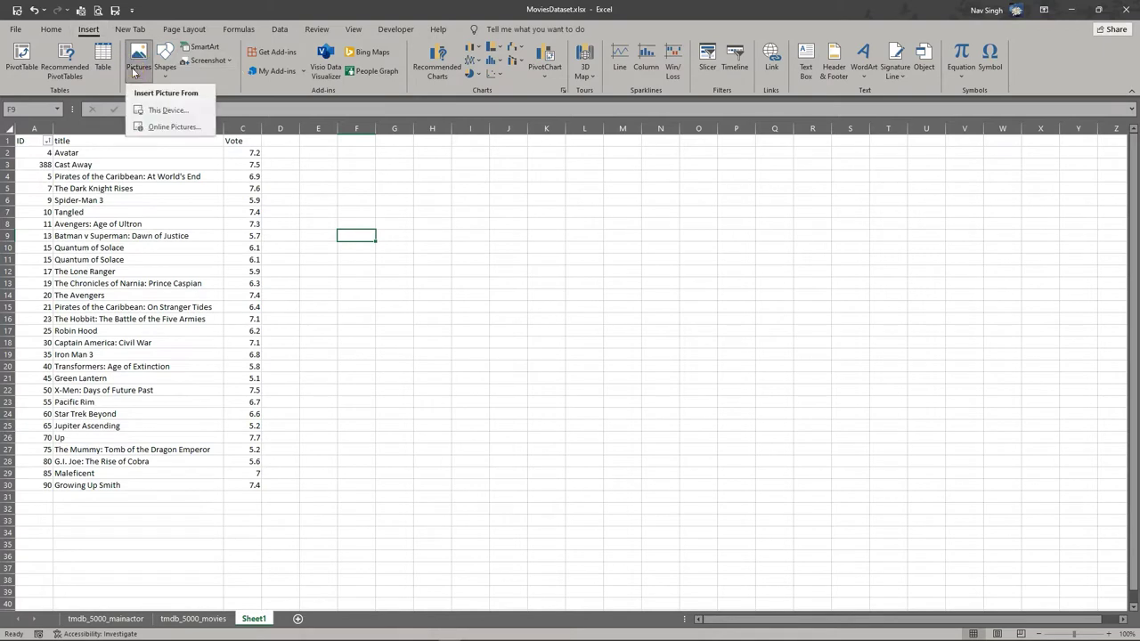
left_click(151, 126)
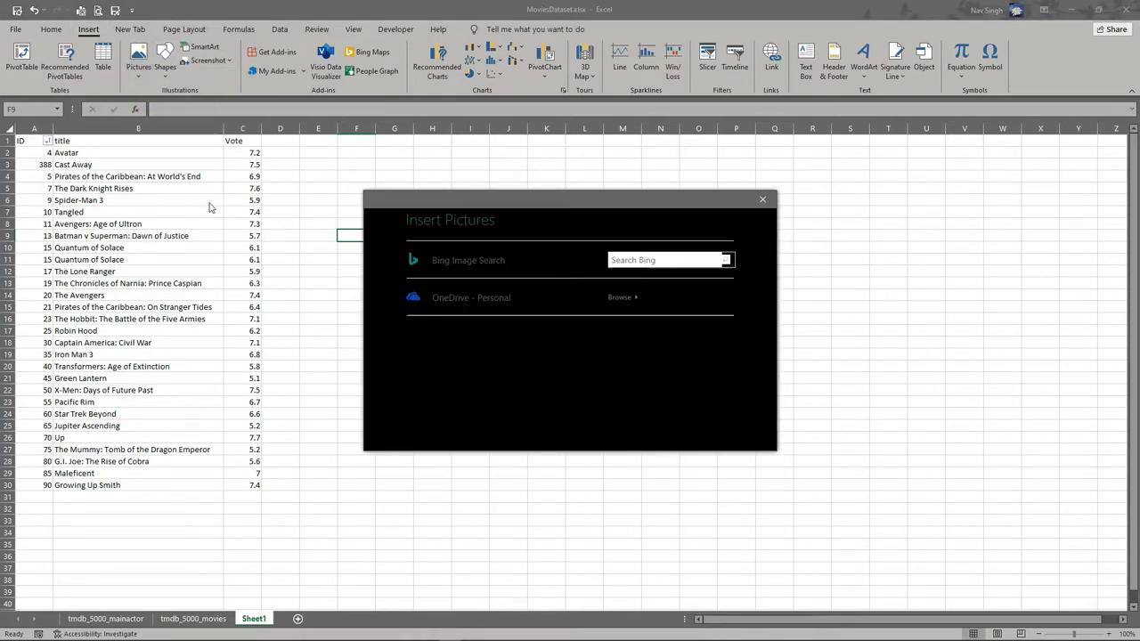
left_click(630, 262)
type("Lion")
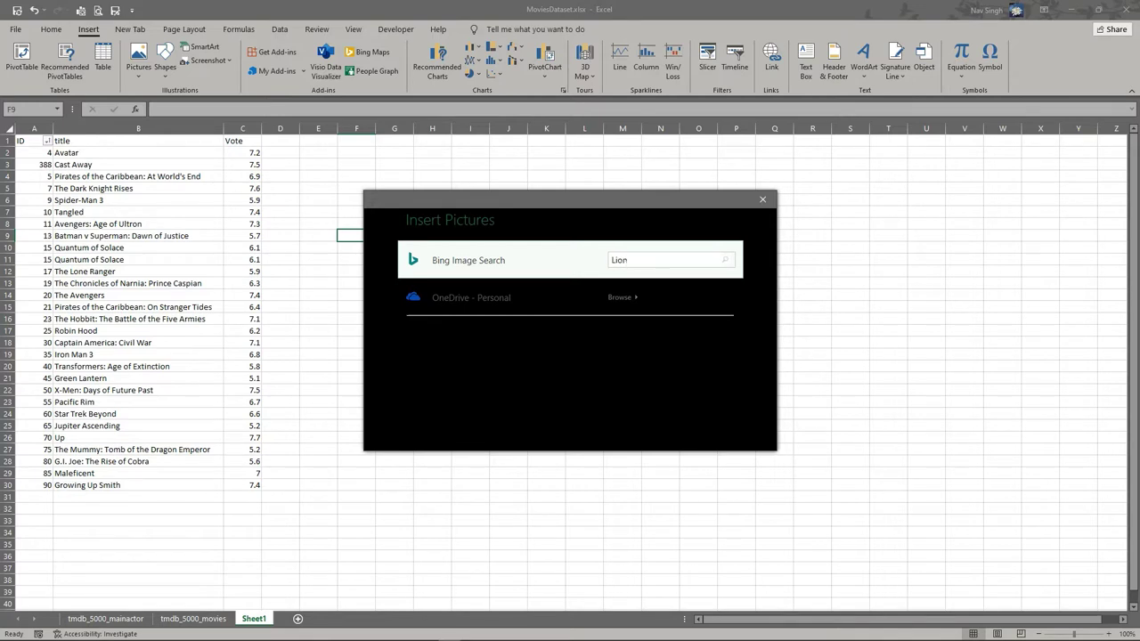
key("Return")
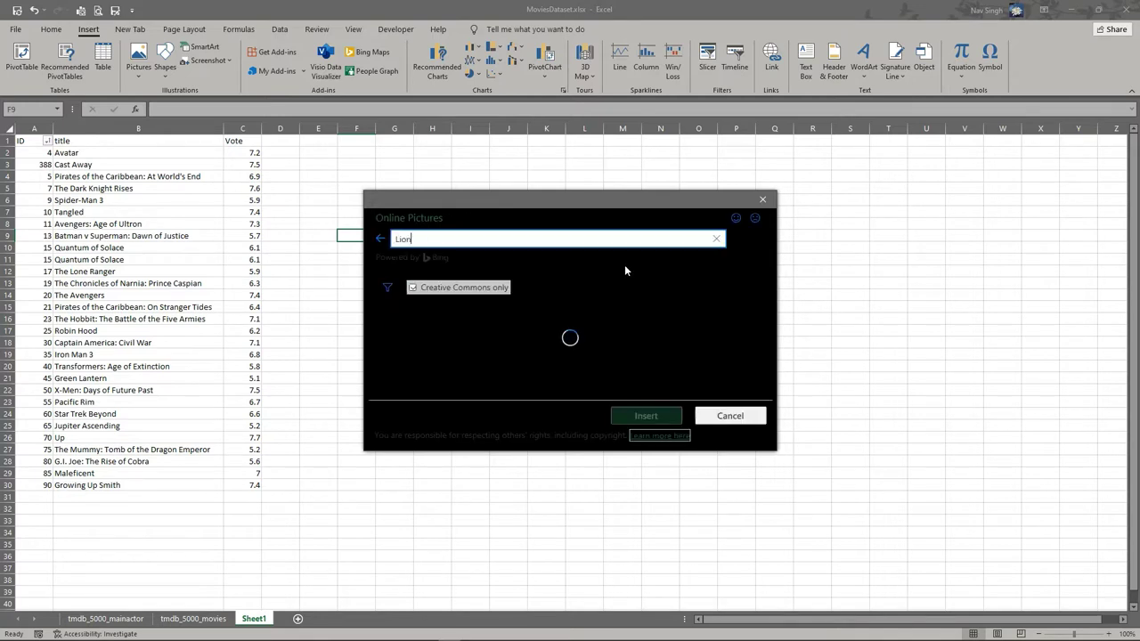
left_click(463, 341)
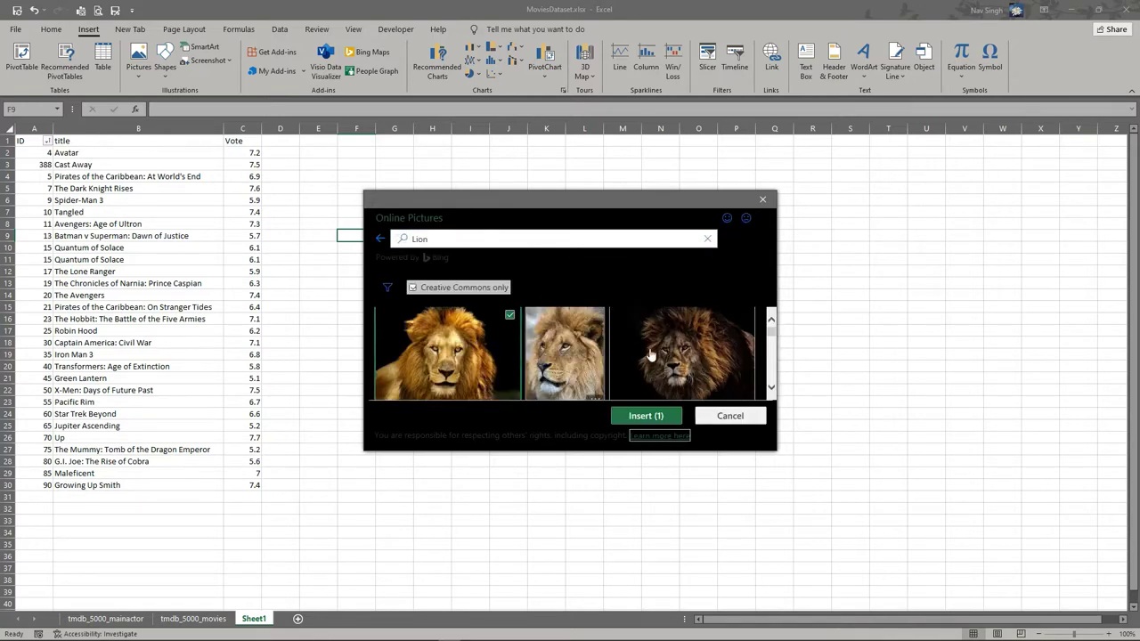
left_click(643, 415)
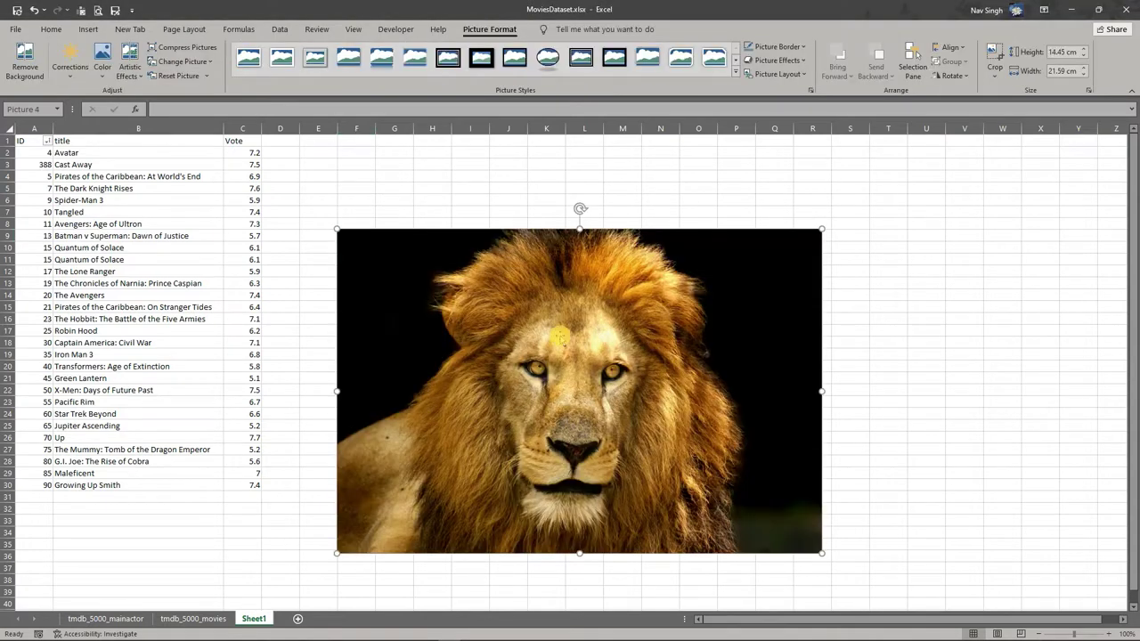
key("Delete")
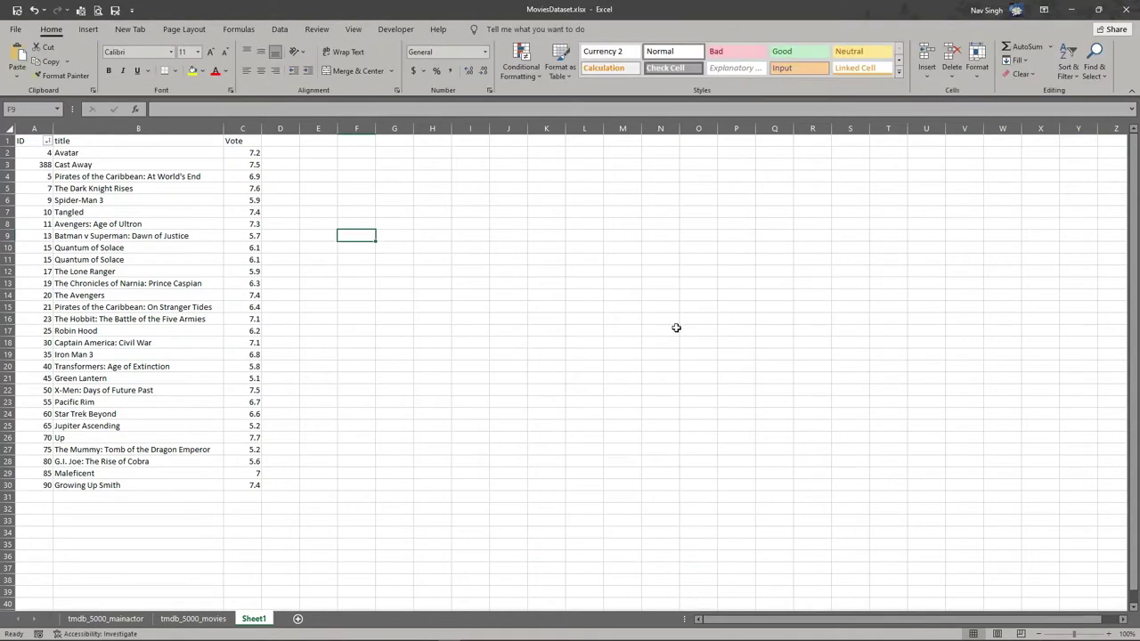
Step: Draw a Smiley Face shape beside the movie list and widen it to 5.74 cm
left_click(89, 30)
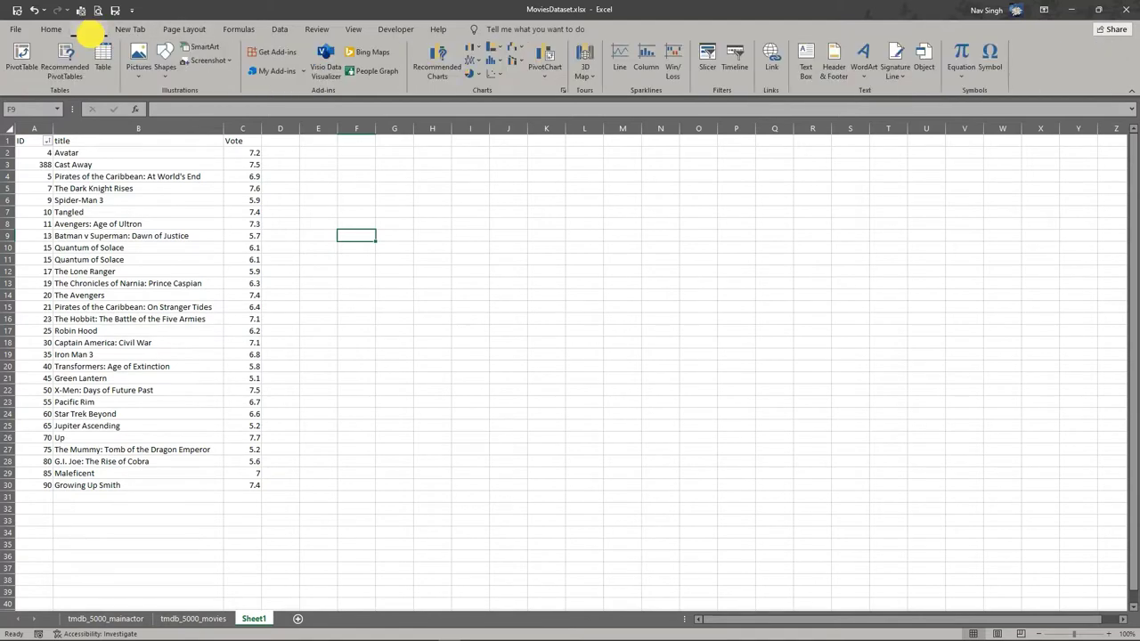
left_click(138, 60)
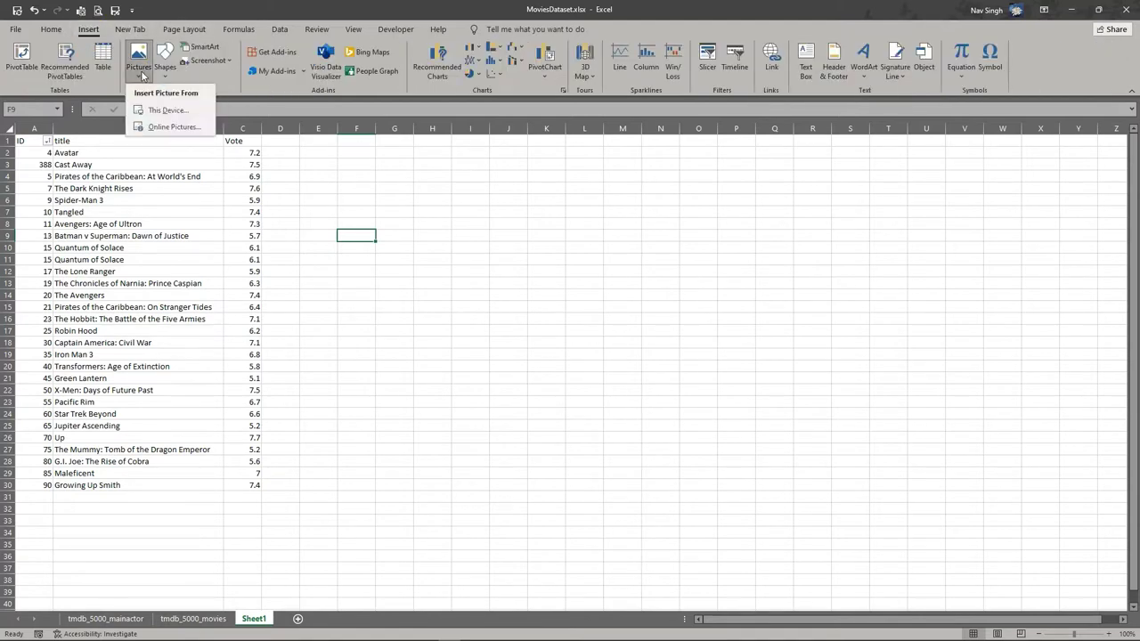
left_click(165, 78)
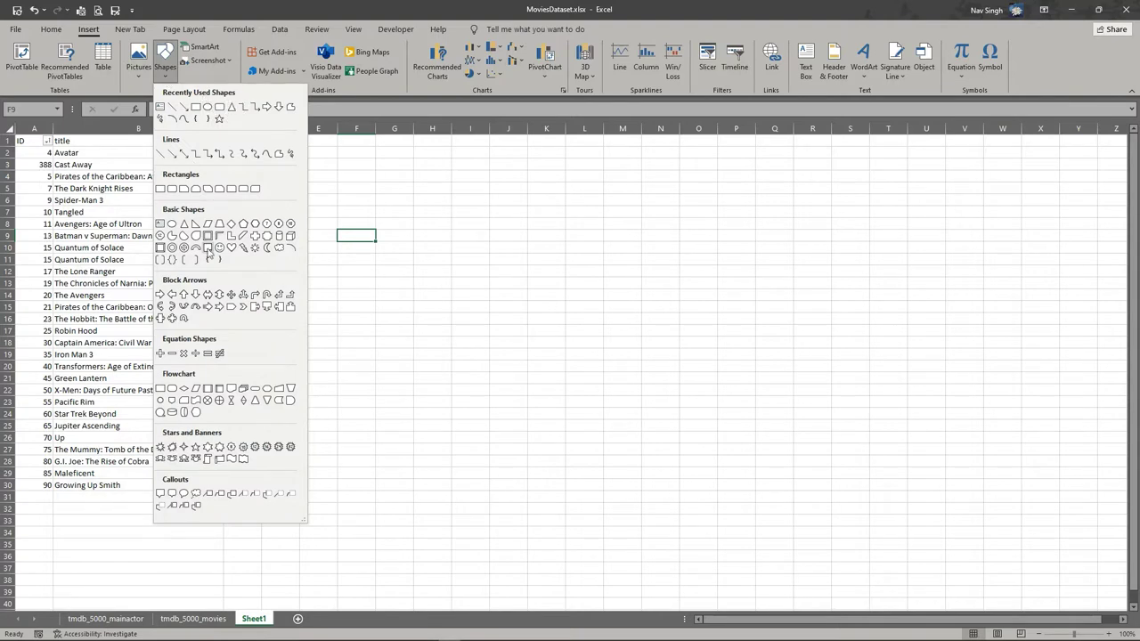
left_click(219, 247)
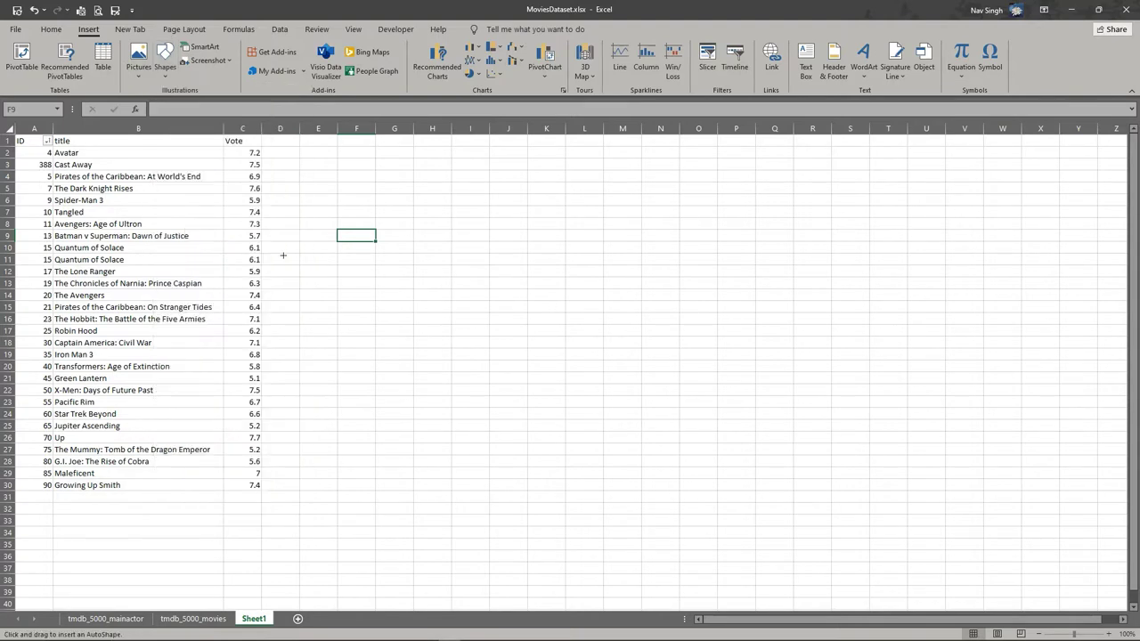
left_click_drag(378, 219, 475, 339)
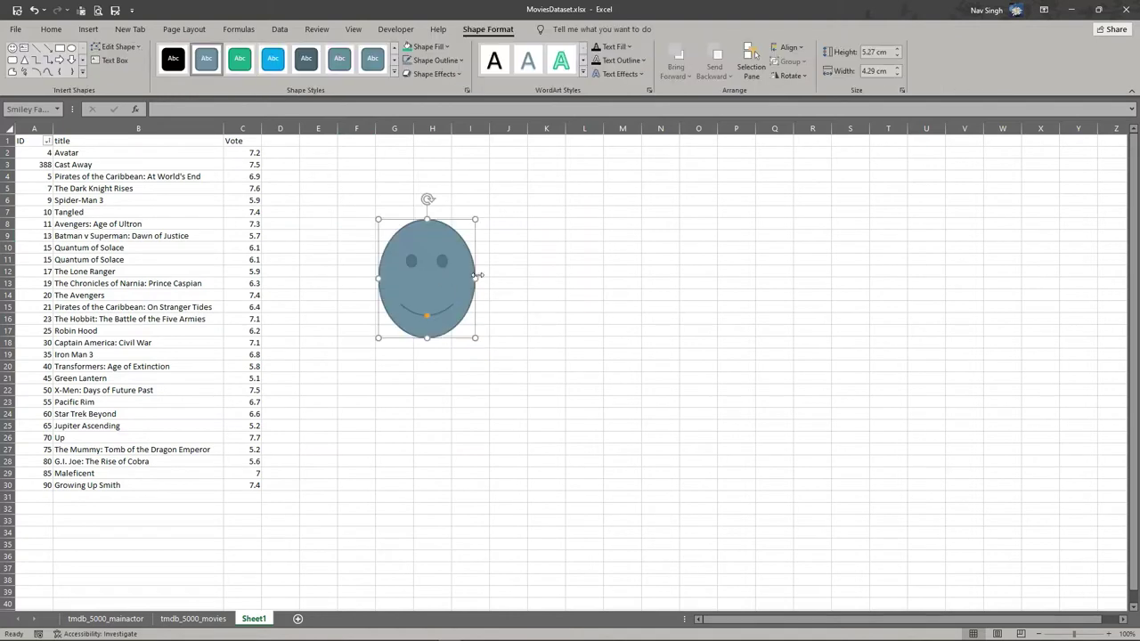
left_click_drag(478, 275, 508, 275)
left_click(387, 448)
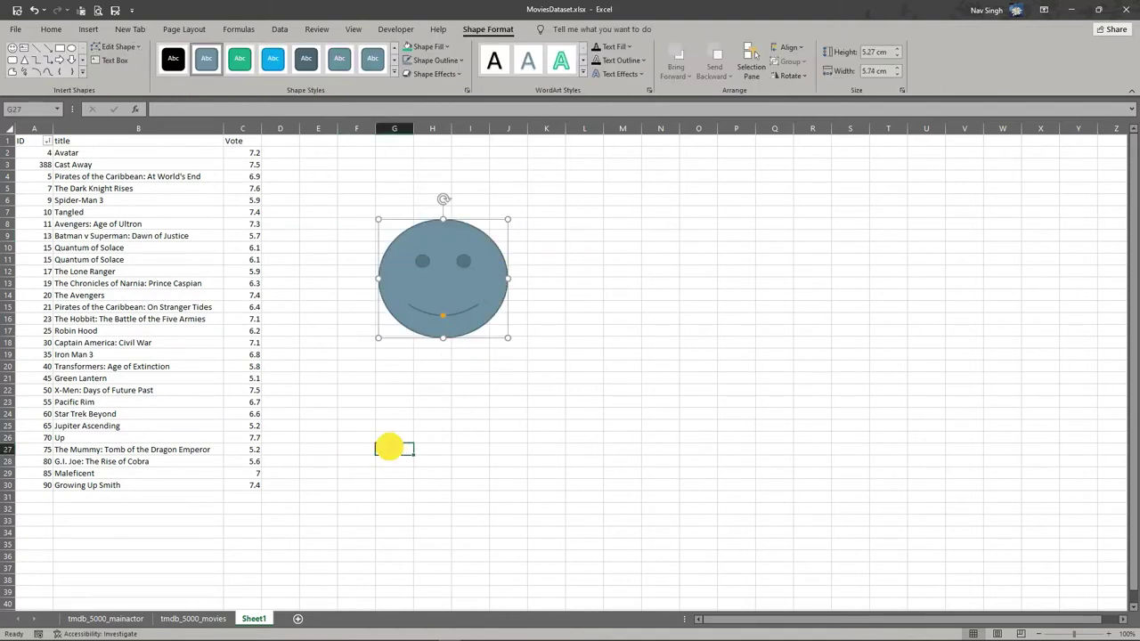
left_click(469, 258)
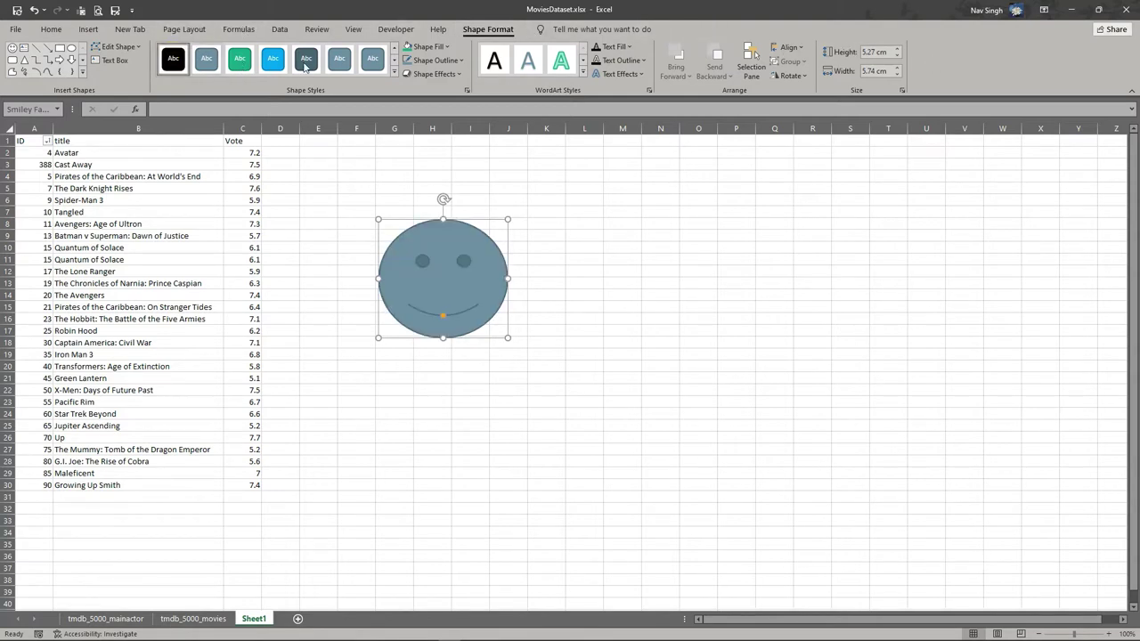
Step: Fill the smiley face yellow and give it a red outline, leaving text fill unchanged
left_click(389, 58)
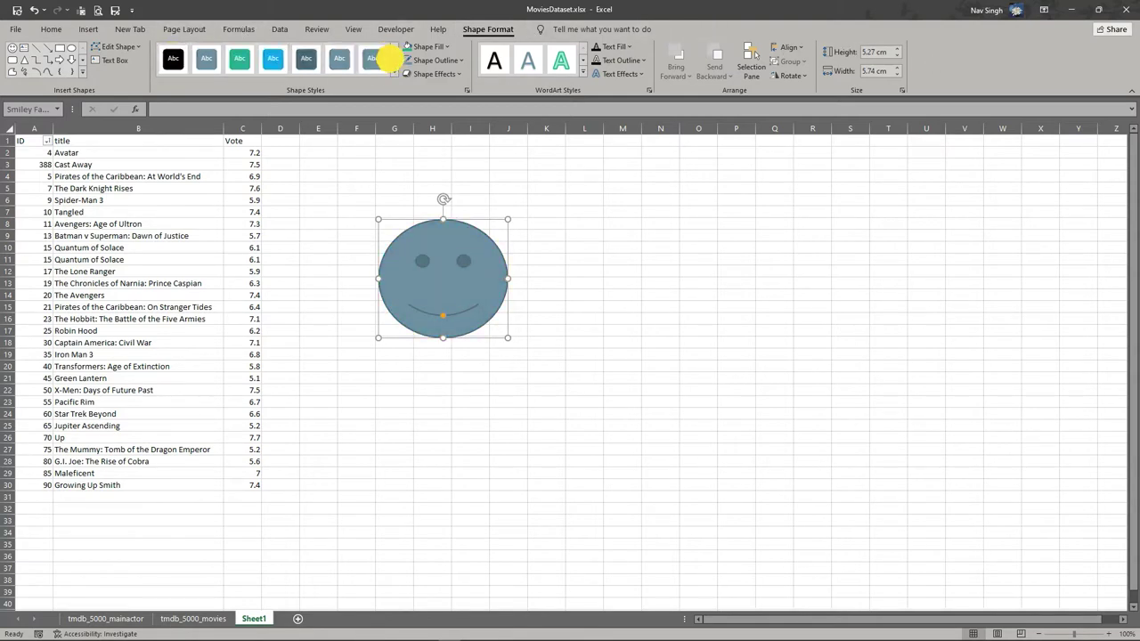
left_click(478, 242)
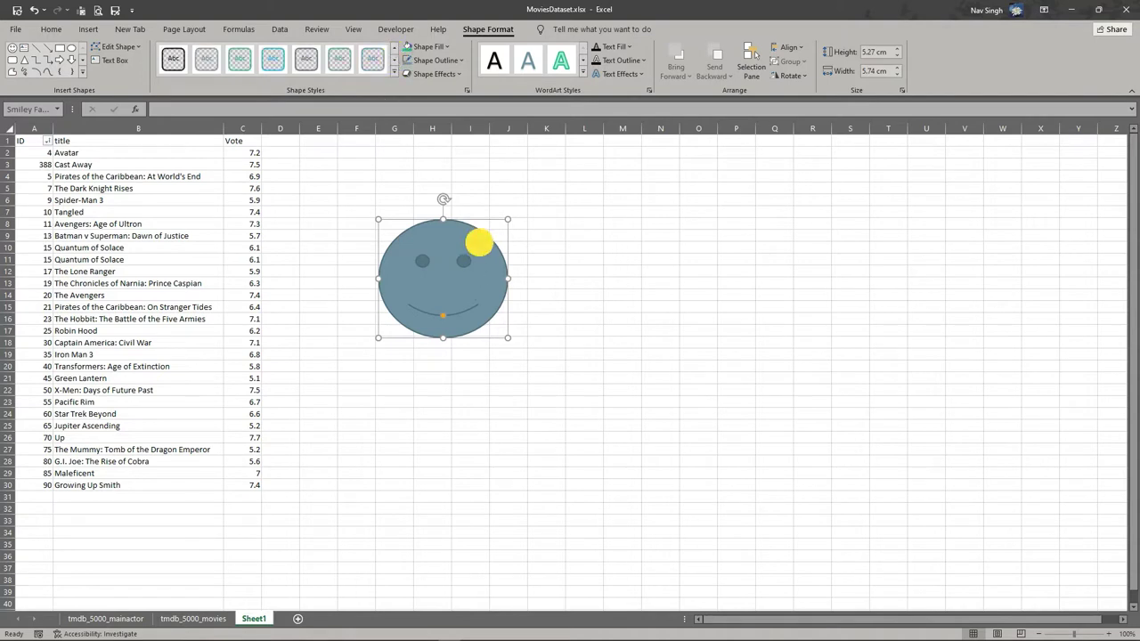
left_click(430, 48)
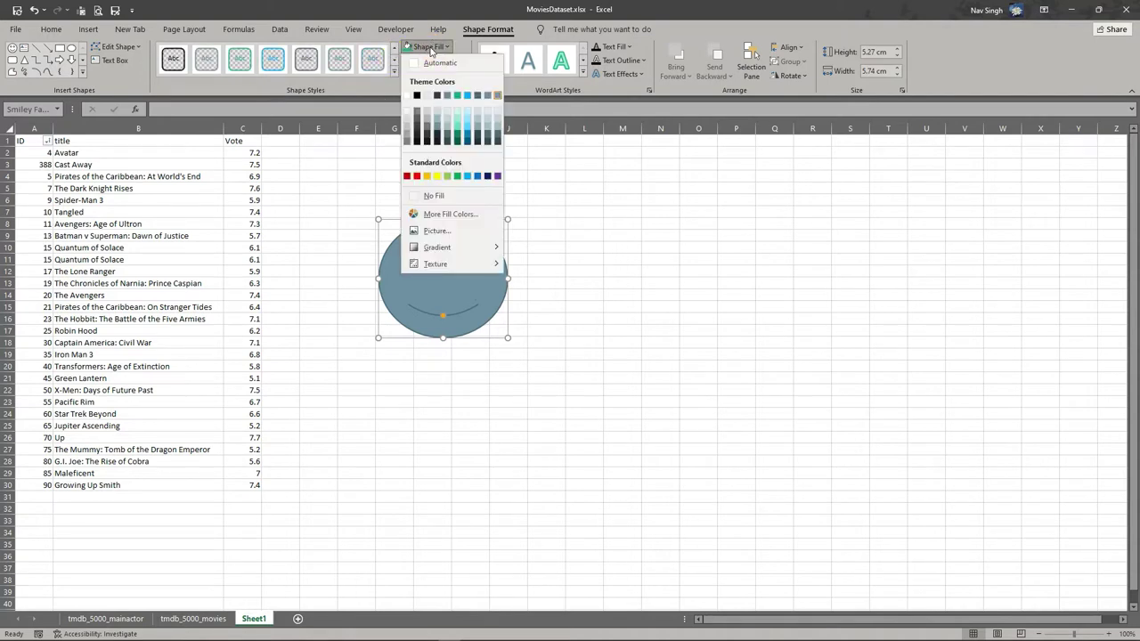
left_click(436, 175)
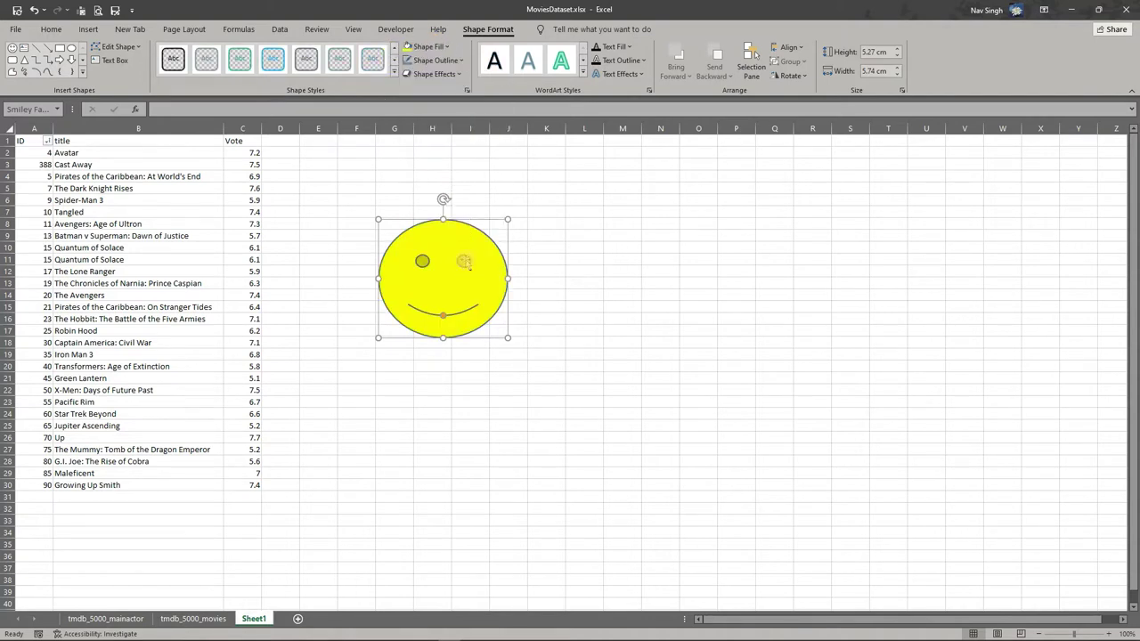
left_click(434, 60)
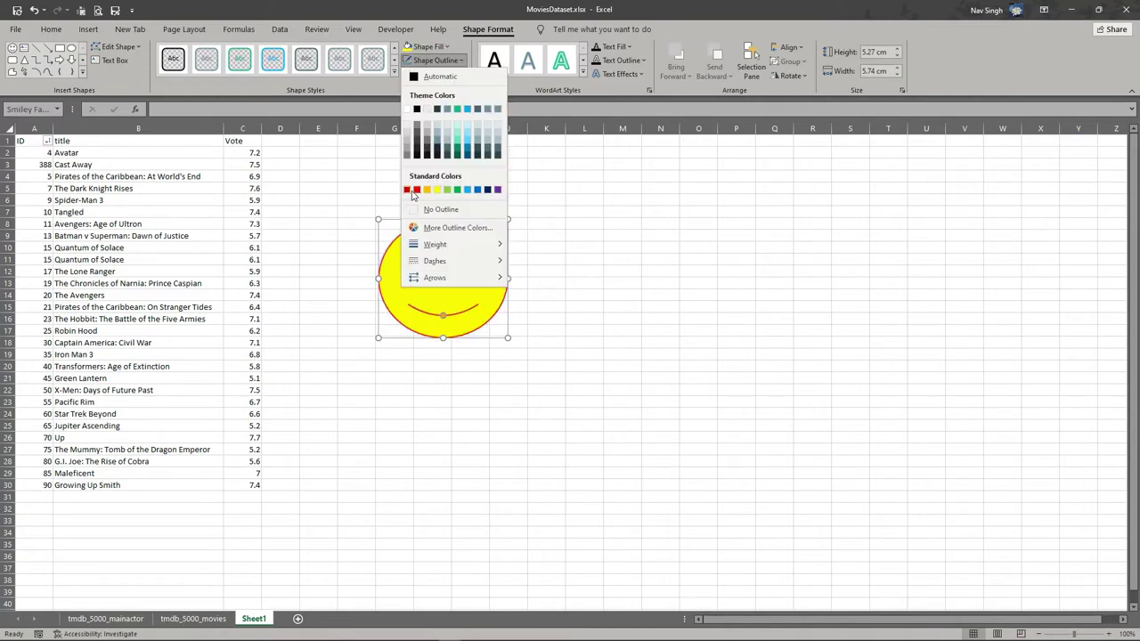
key("Escape")
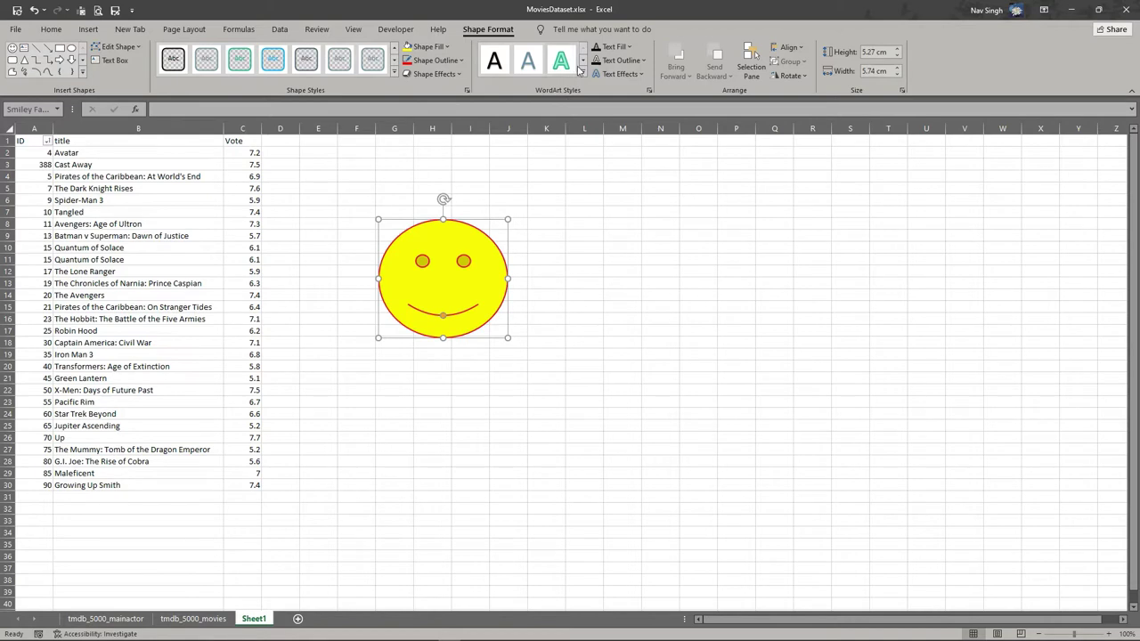
left_click(608, 45)
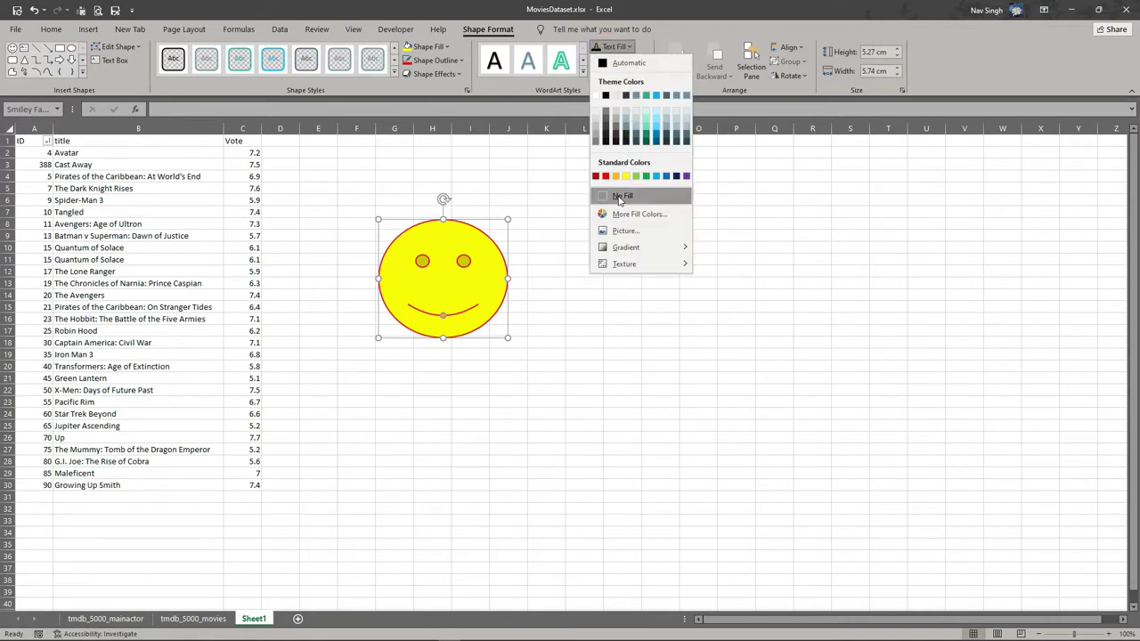
left_click(503, 207)
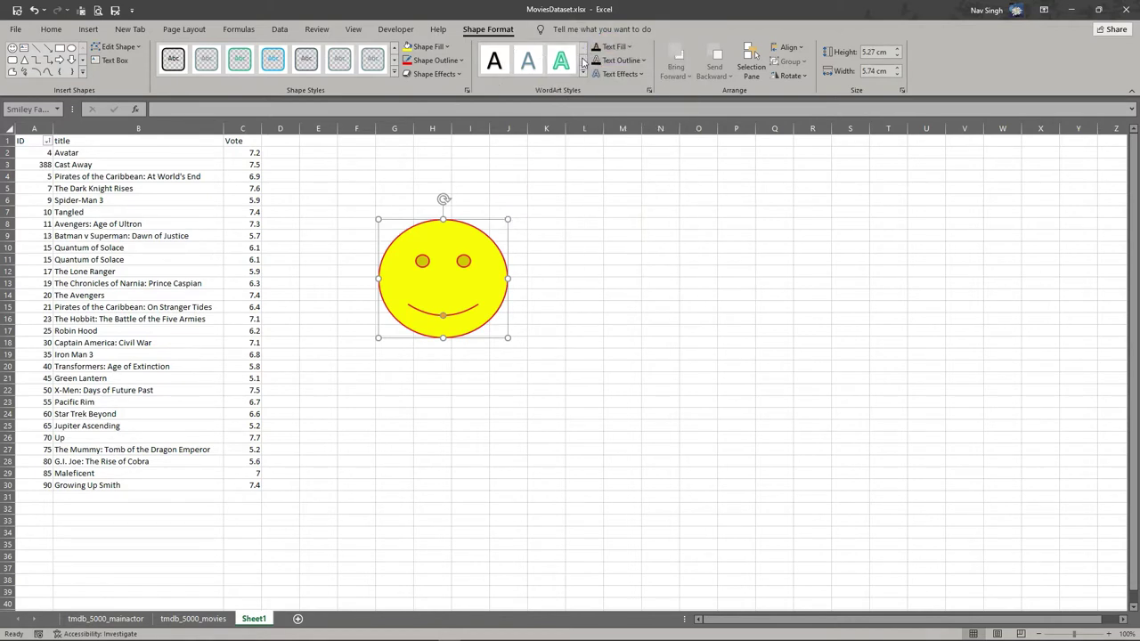
Step: Give the smiley face a bevel shape effect
left_click(448, 74)
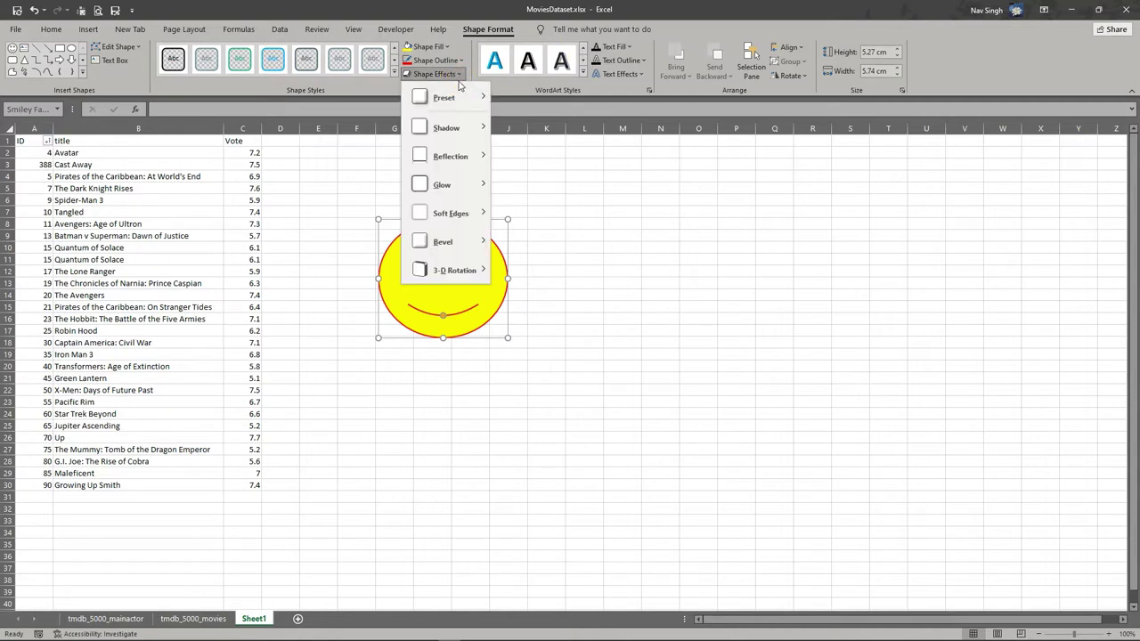
left_click(583, 67)
left_click(459, 75)
mouse_move(443, 241)
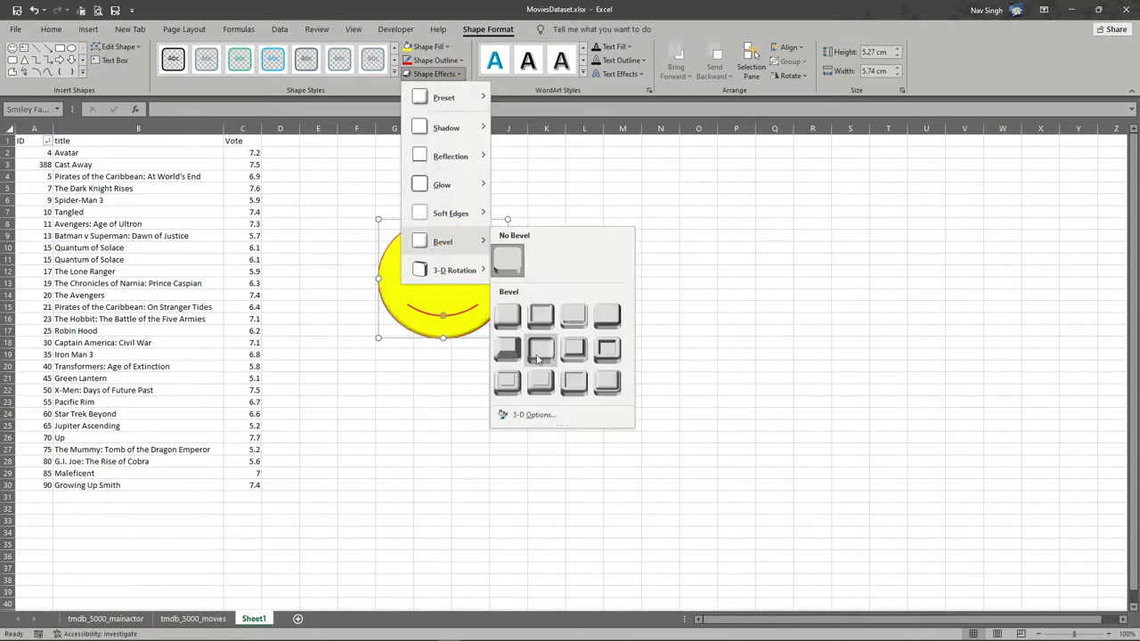
left_click(519, 350)
Step: Try a 3-D Rotation preset on the smiley, then undo it to restore the flat view
left_click(433, 74)
mouse_move(454, 270)
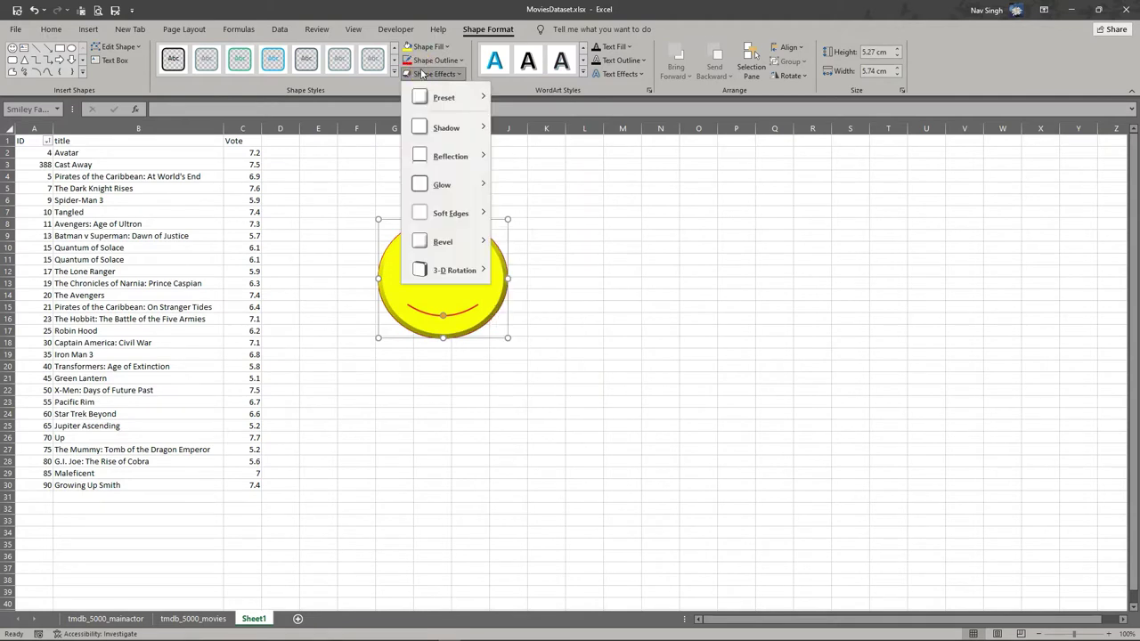
left_click(578, 381)
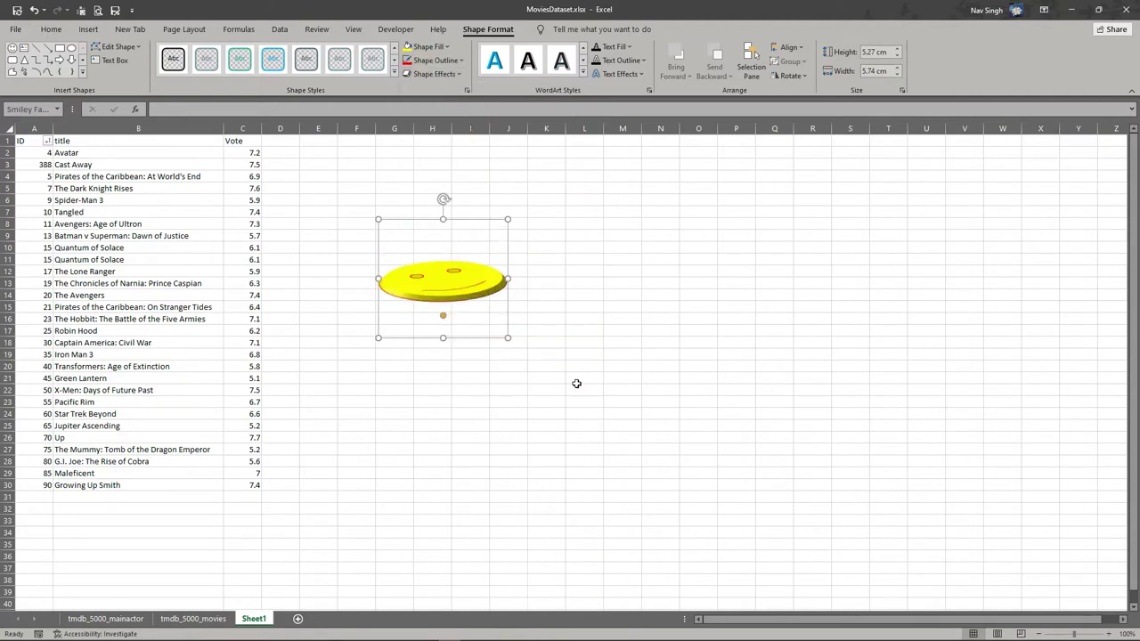
left_click(506, 378)
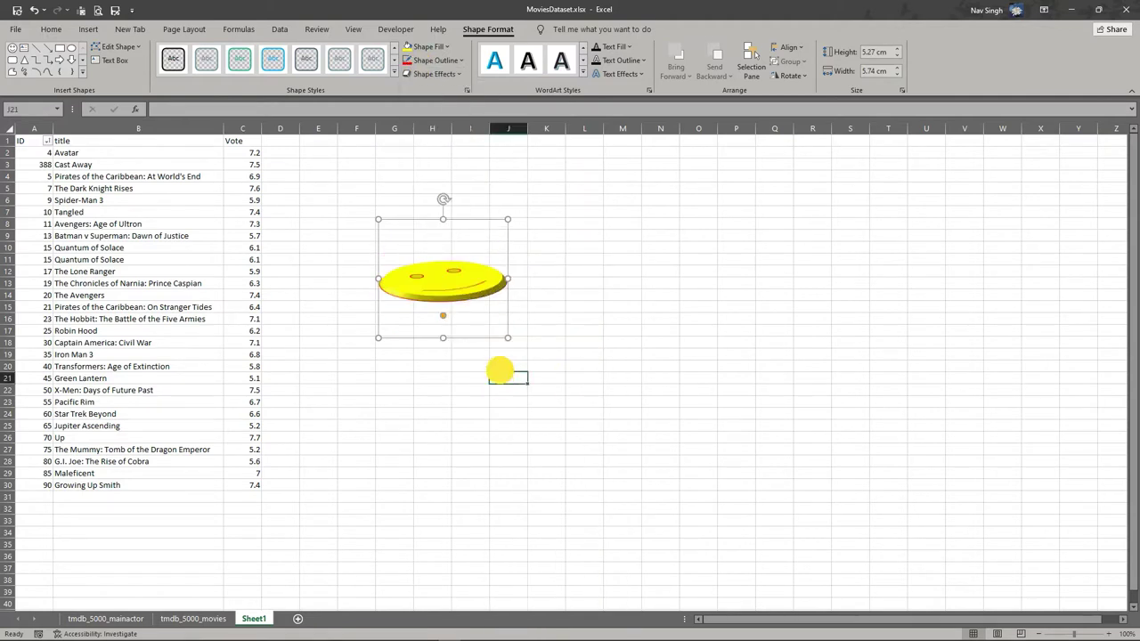
left_click(433, 258)
left_click(571, 297)
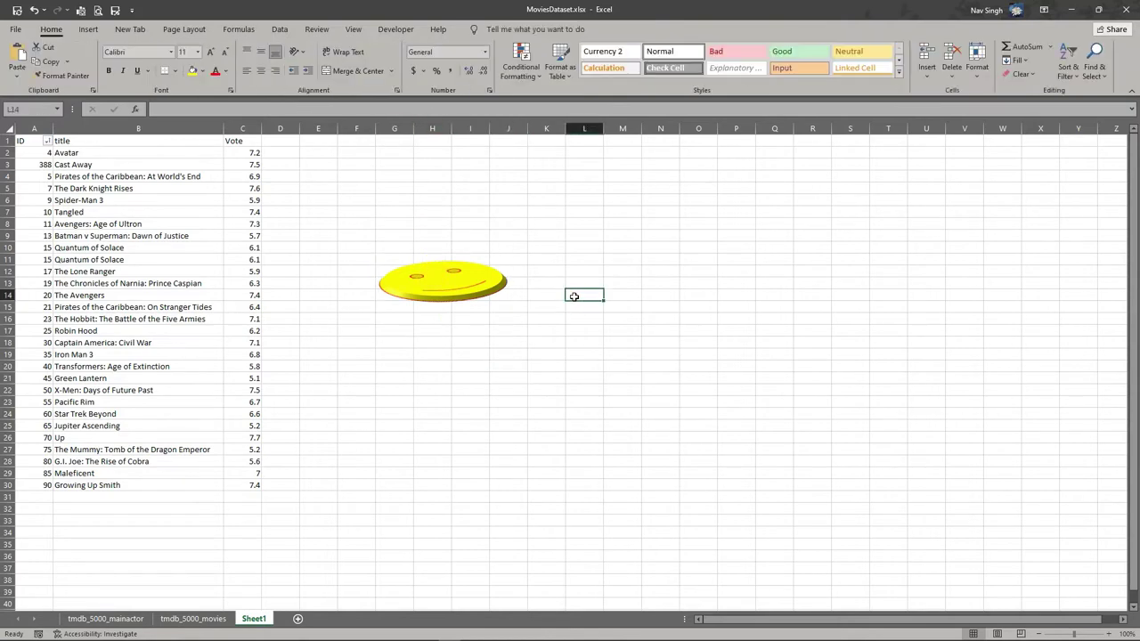
key("ctrl+z")
left_click(550, 258)
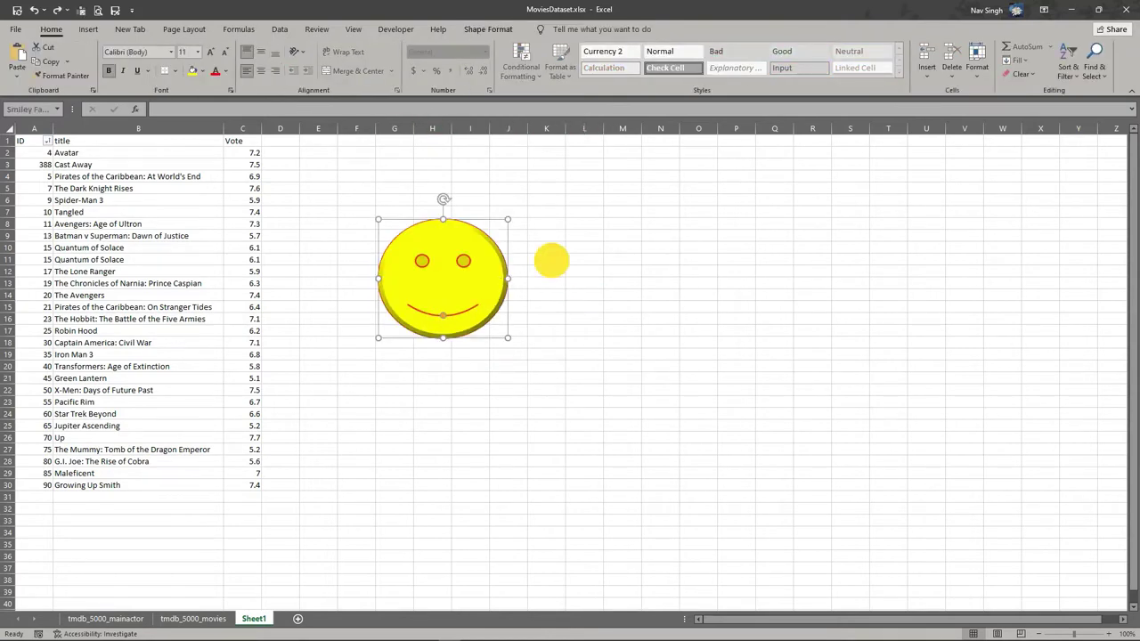
left_click(488, 275)
right_click(489, 275)
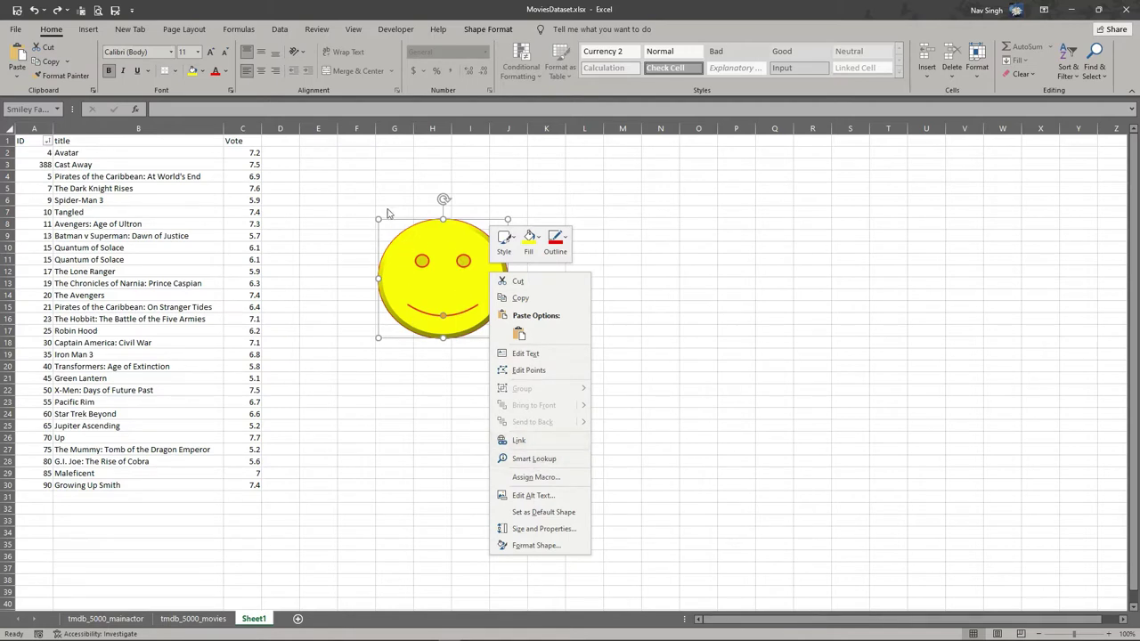
left_click(520, 441)
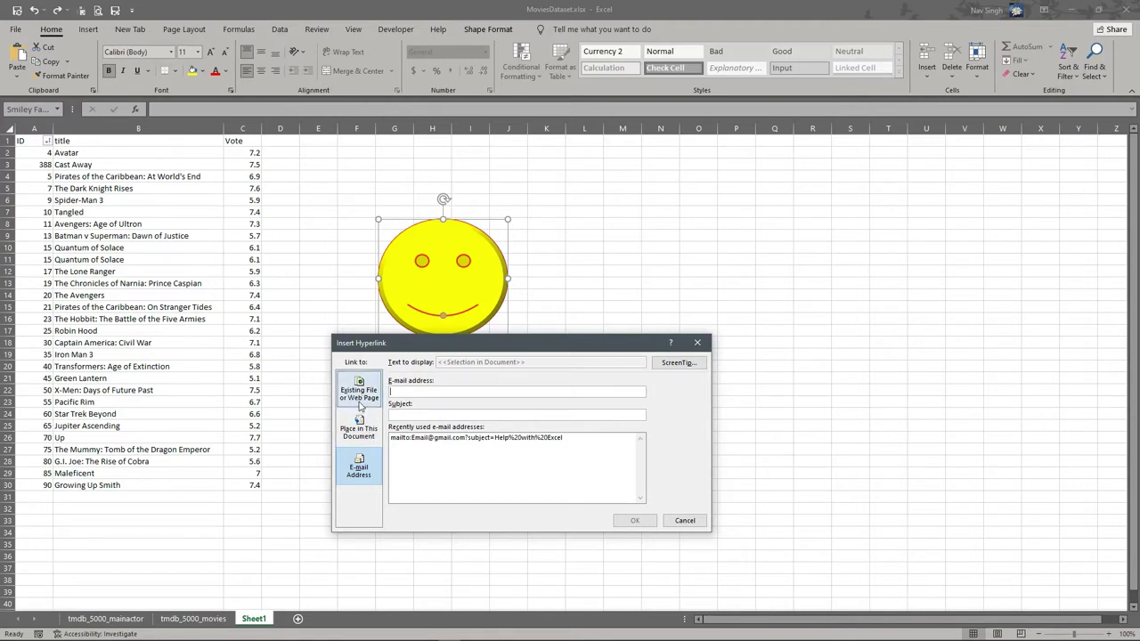
left_click(363, 381)
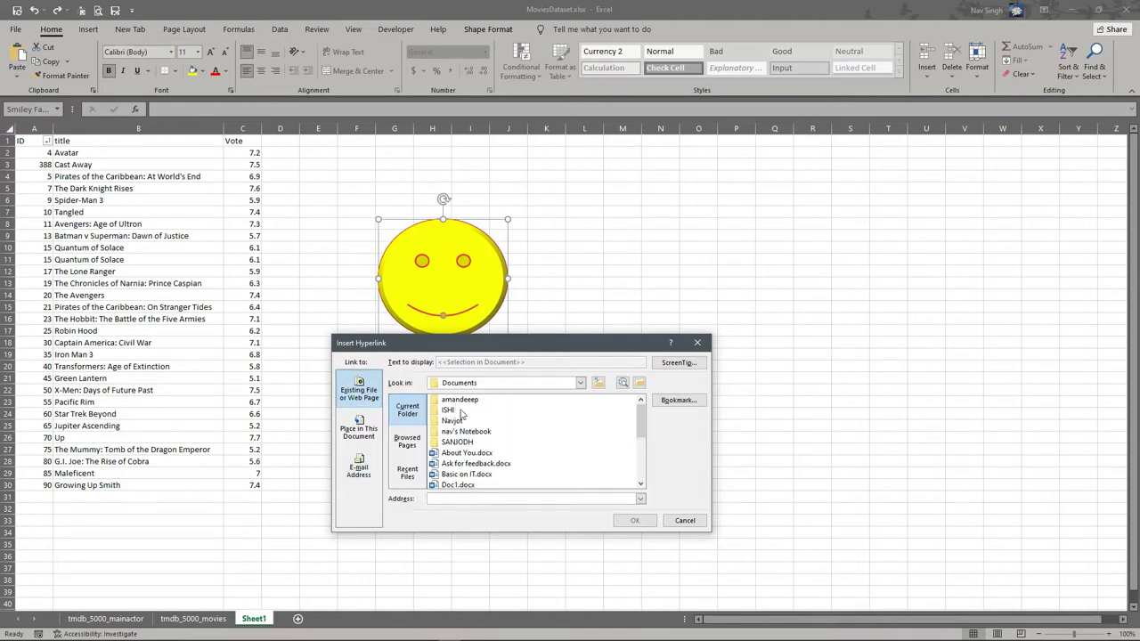
scroll(467, 424, "down", 3)
scroll(467, 424, "down", 2)
scroll(457, 418, "up", 5)
left_click(359, 427)
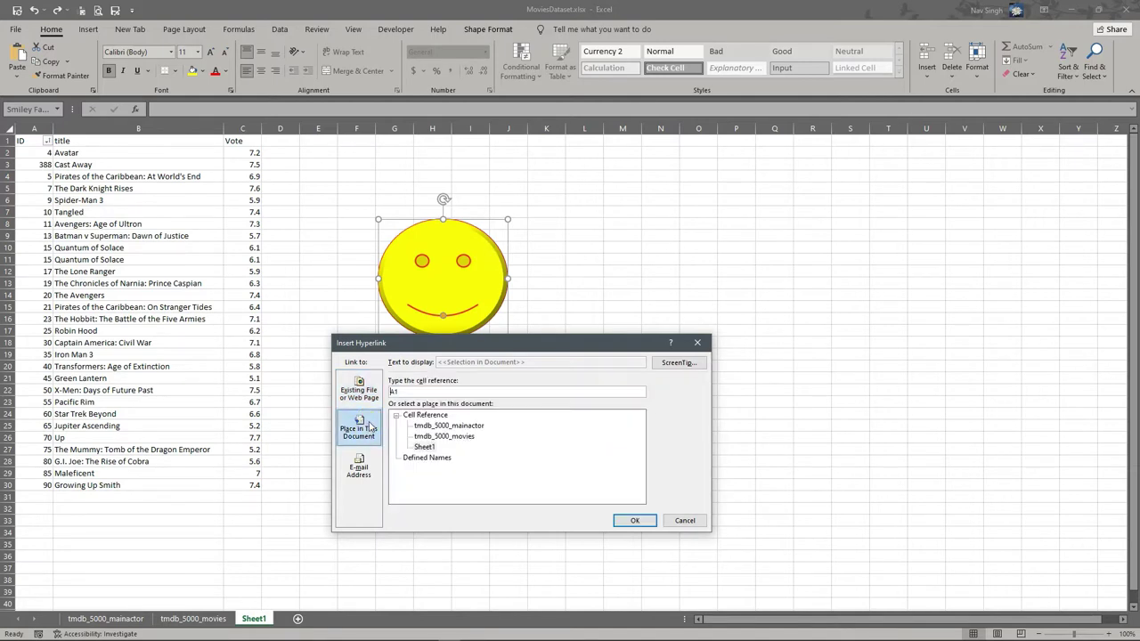
left_click(450, 426)
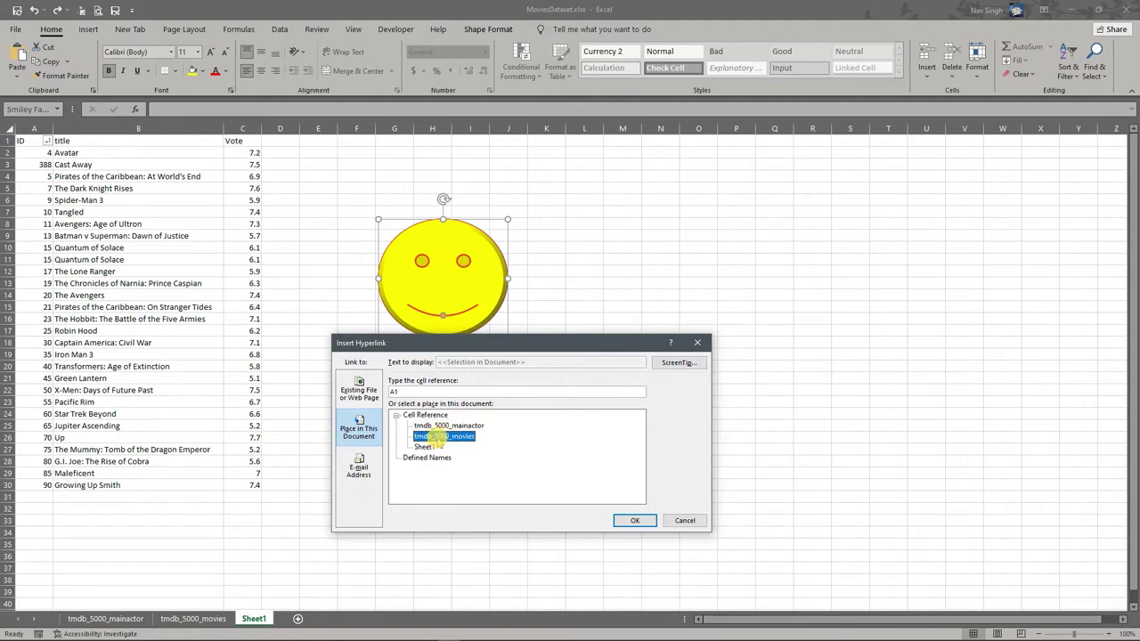
left_click(439, 417)
left_click(435, 435)
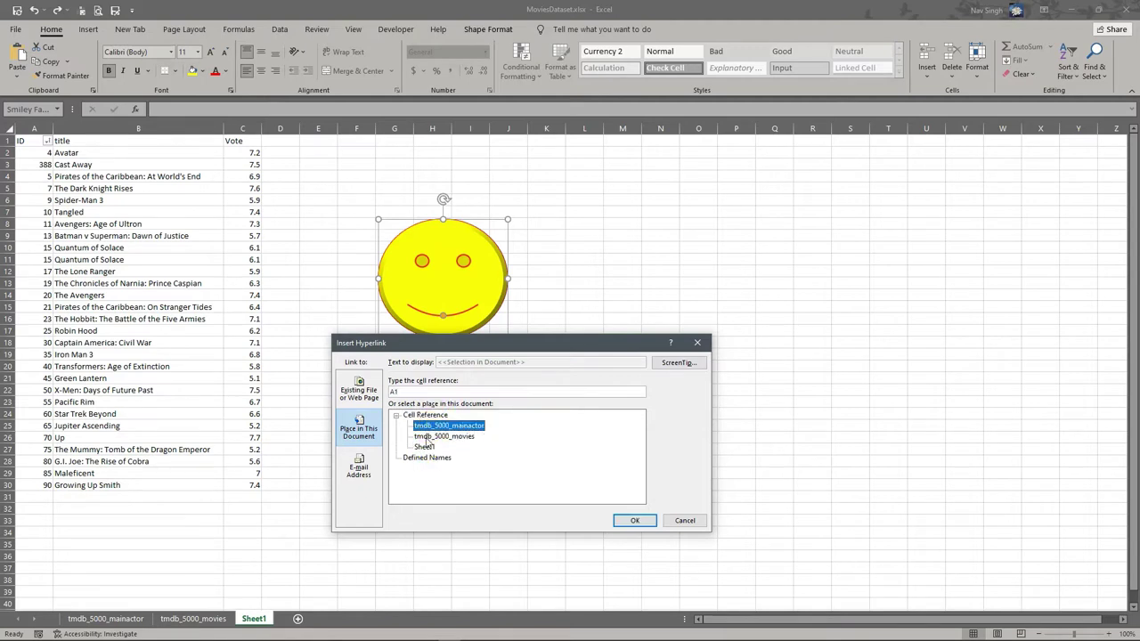
left_click(358, 467)
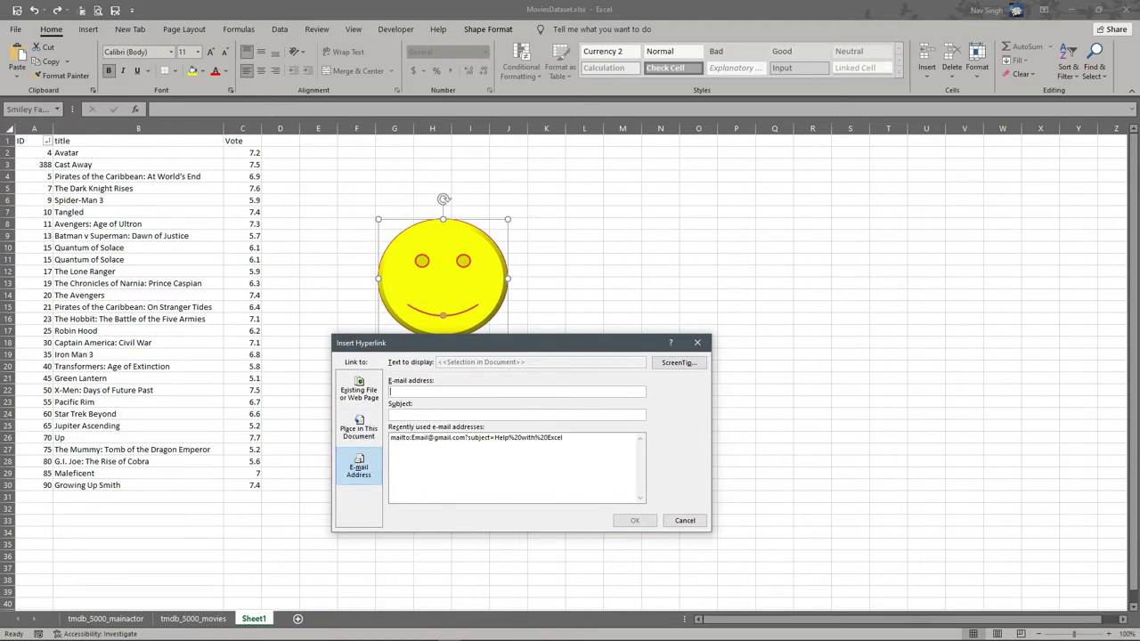
type("Em")
left_click_drag(421, 391, 405, 392)
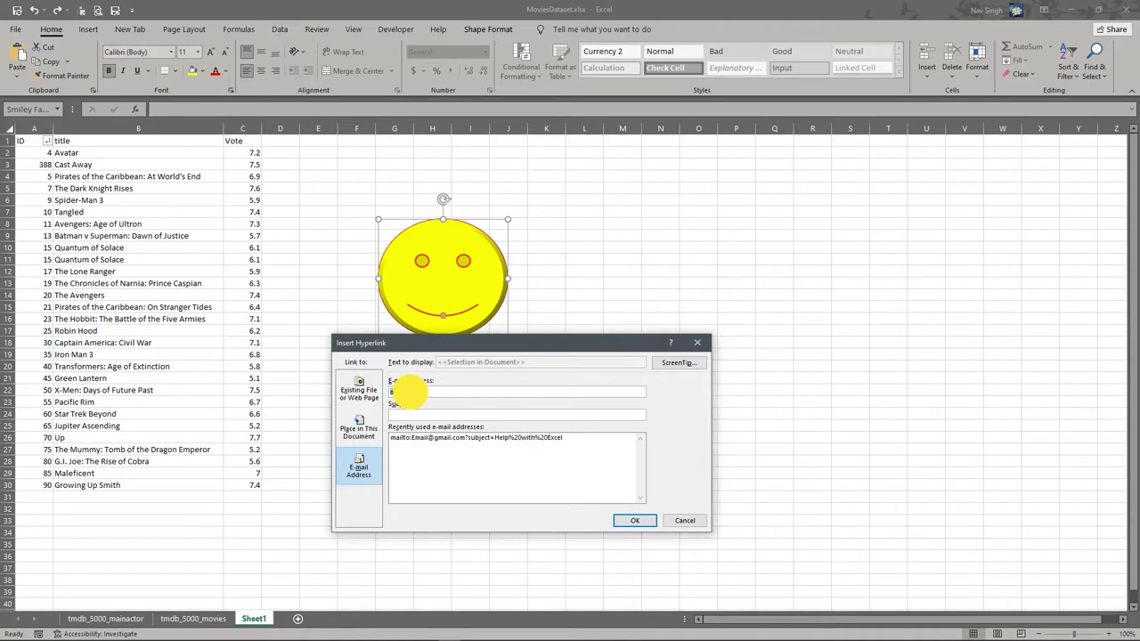
left_click_drag(410, 392, 413, 392)
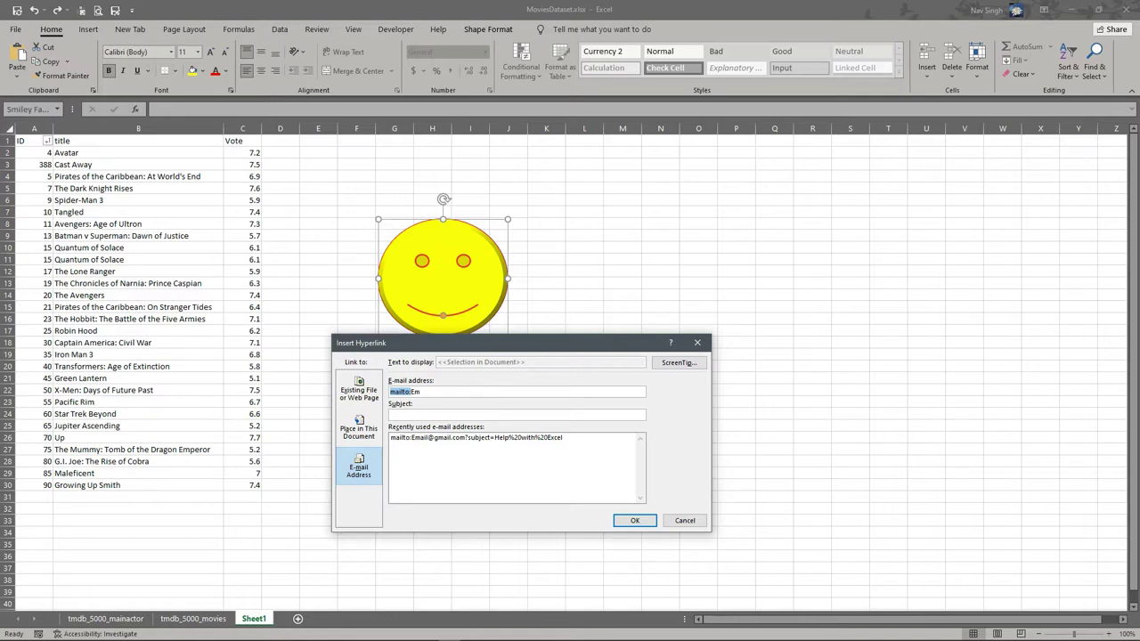
left_click(413, 392)
left_click(684, 520)
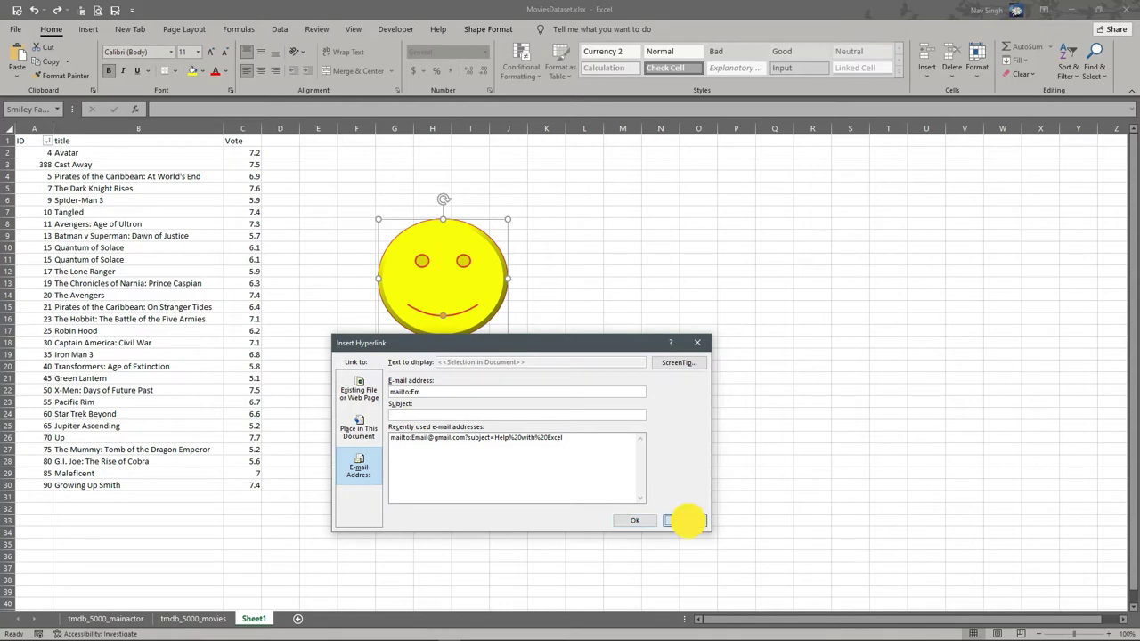
left_click(88, 28)
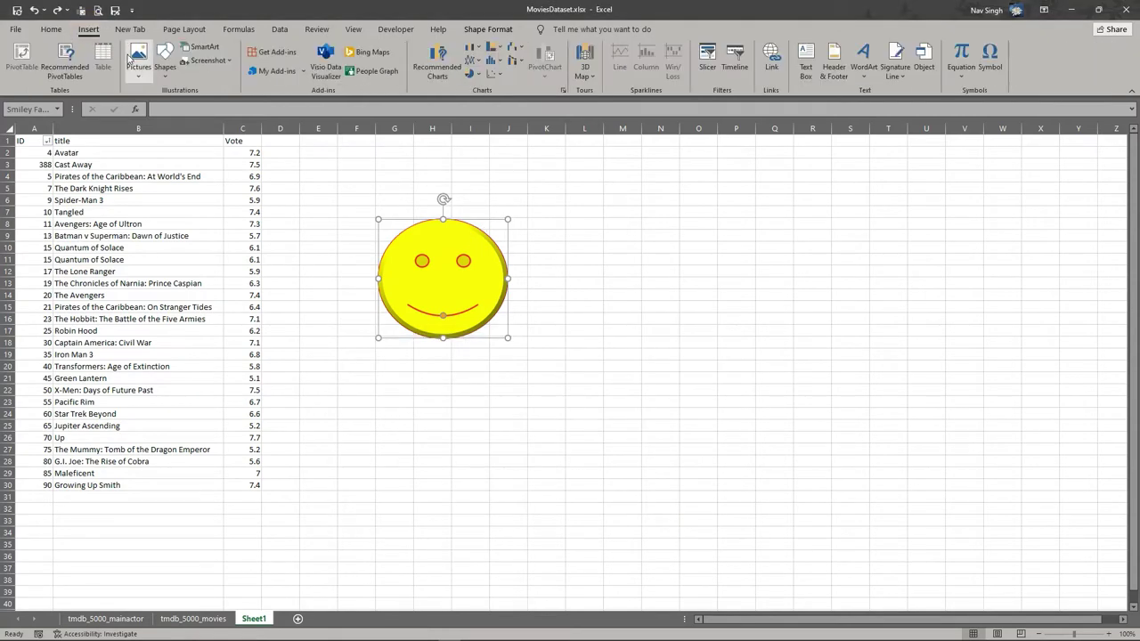
Step: Draw a rectangle over roughly L3:N7 and label it HELP
left_click(165, 67)
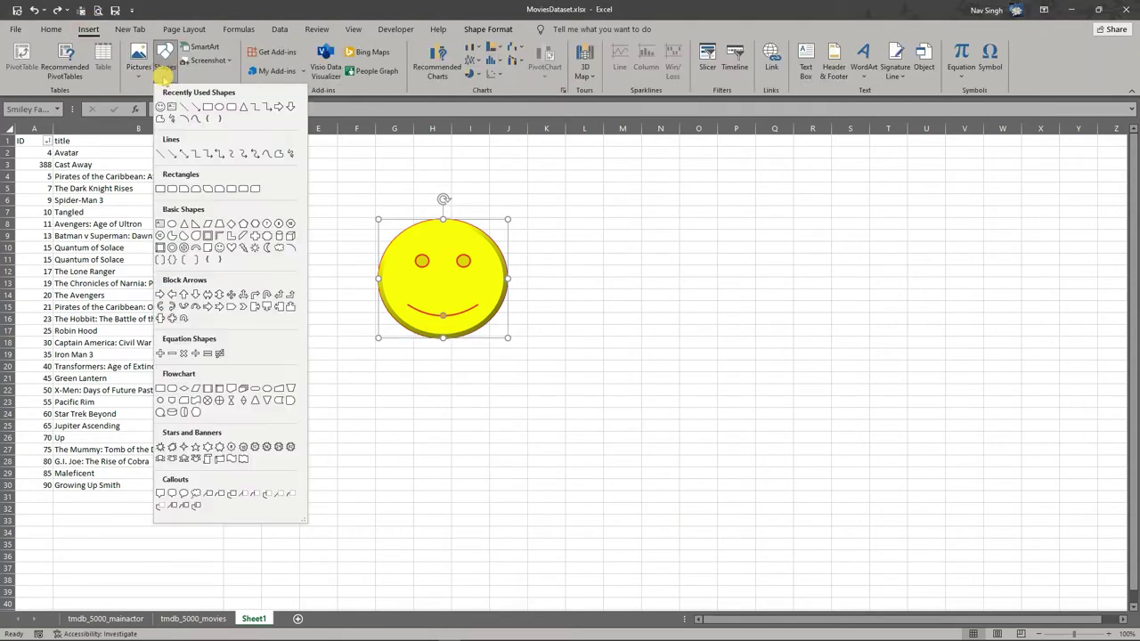
left_click(225, 108)
left_click_drag(580, 171, 648, 219)
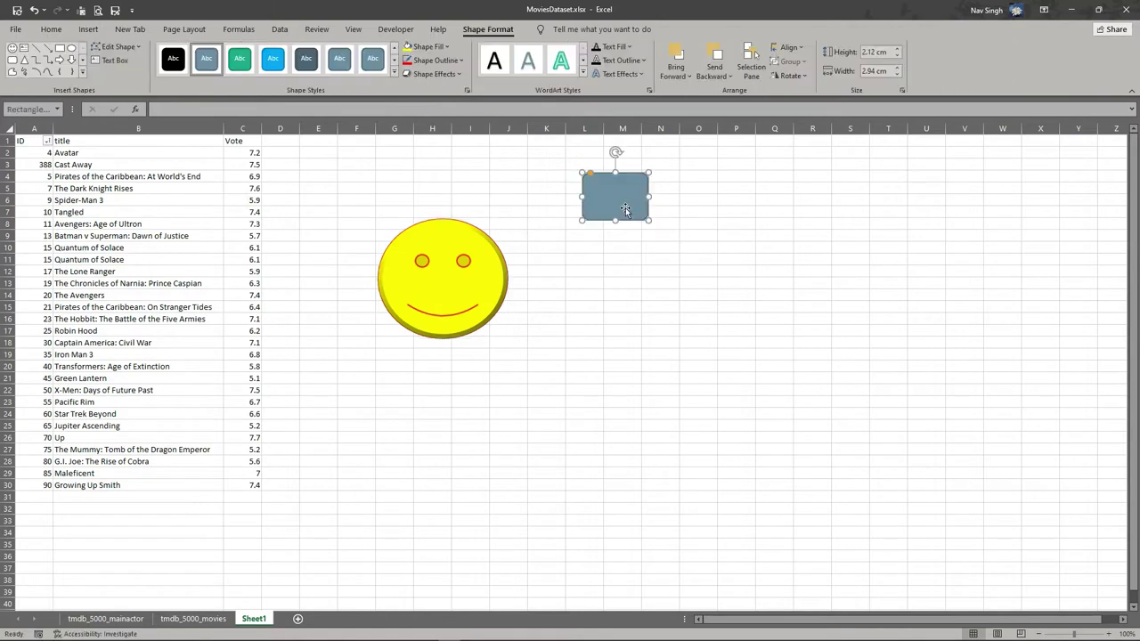
right_click(621, 206)
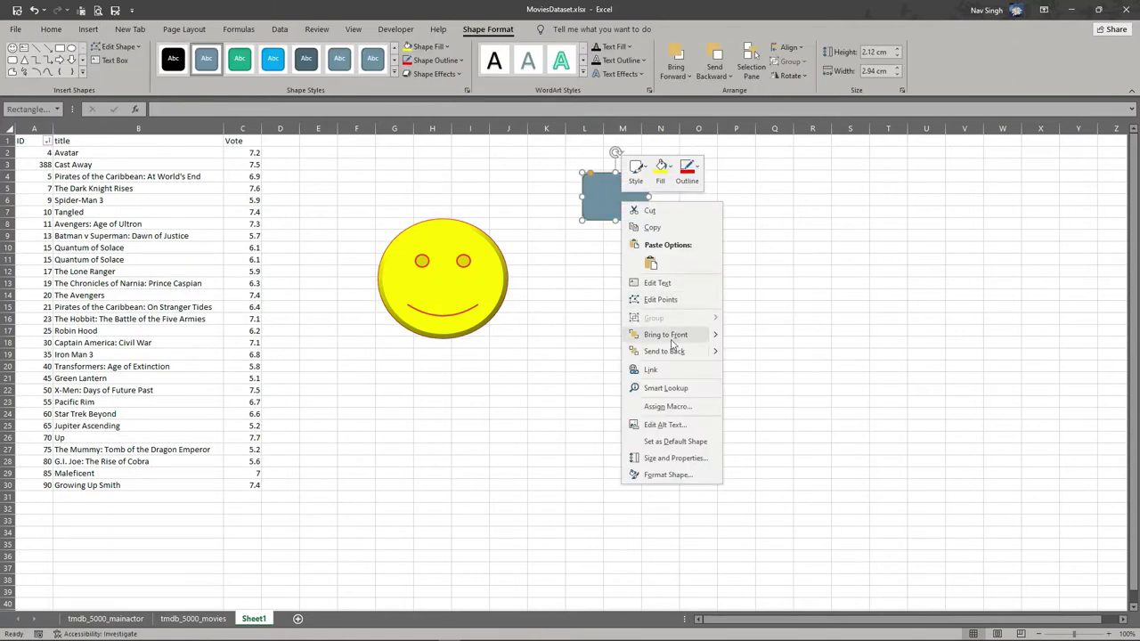
left_click(660, 285)
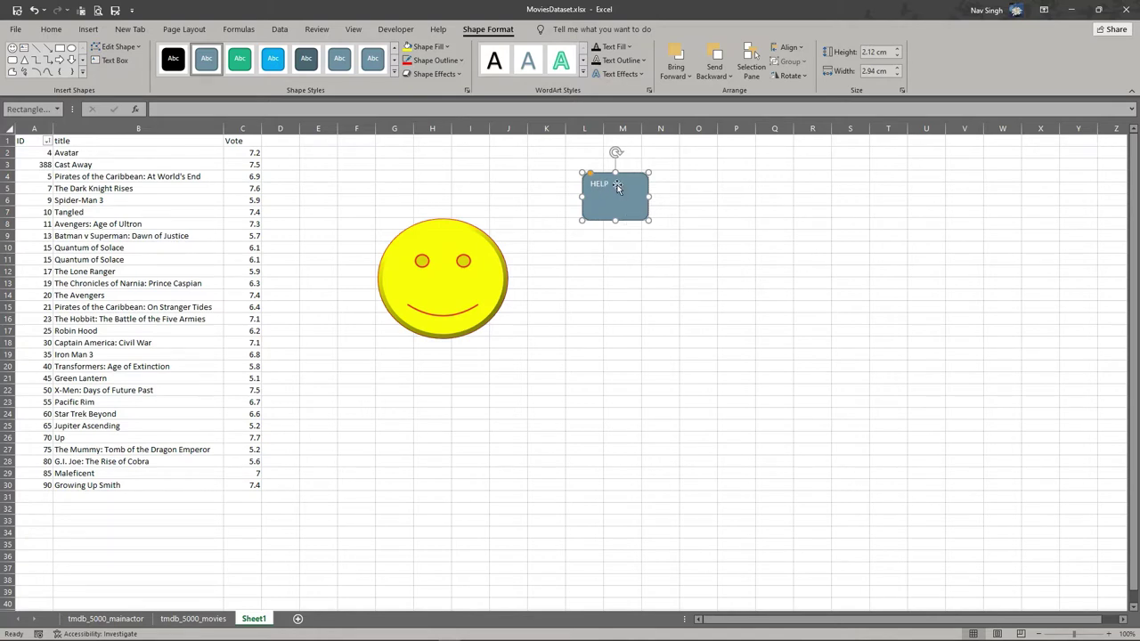
Step: Centre the HELP text horizontally and vertically and set it to 24 pt
mouse_move(590, 184)
left_mouse_down()
mouse_move(609, 184)
mouse_move(590, 183)
left_mouse_up()
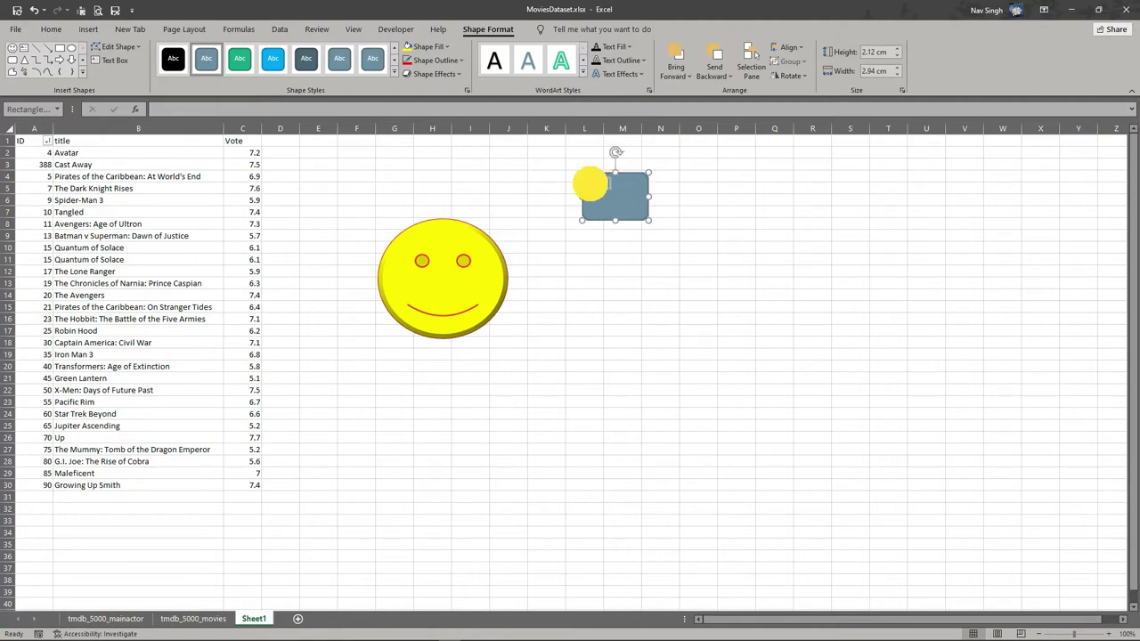
left_click(647, 166)
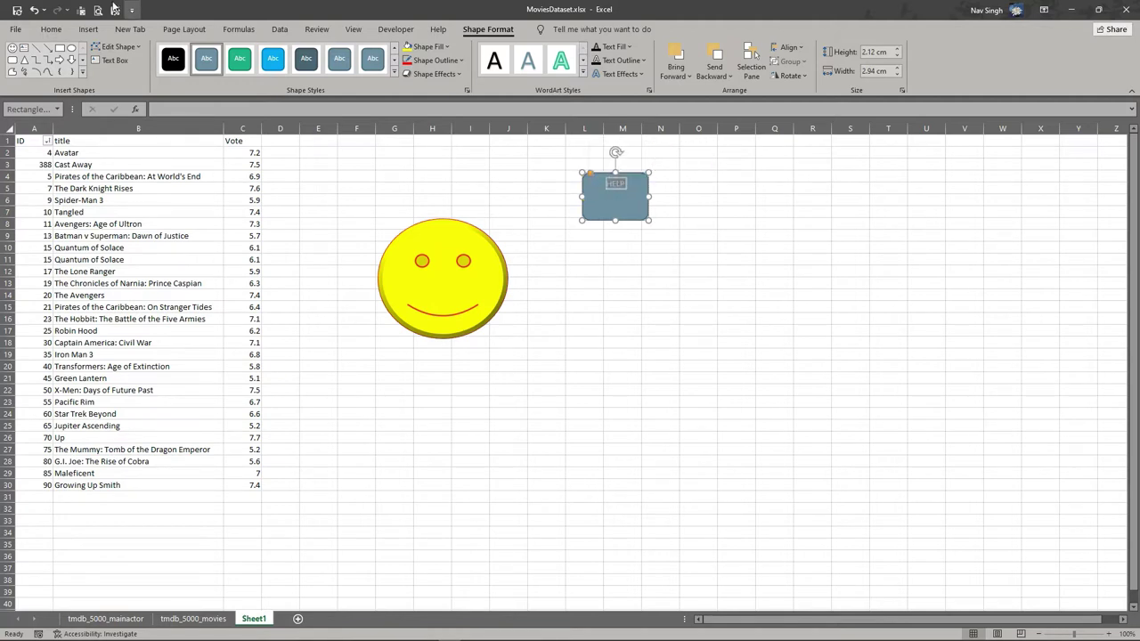
left_click(51, 28)
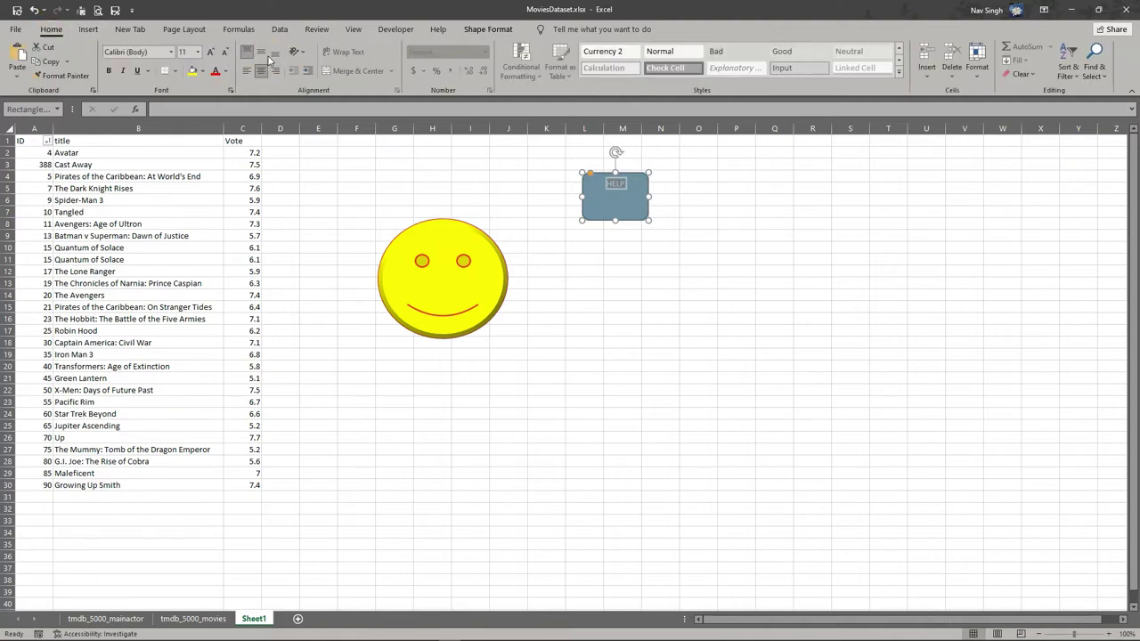
left_click(261, 50)
left_click(197, 52)
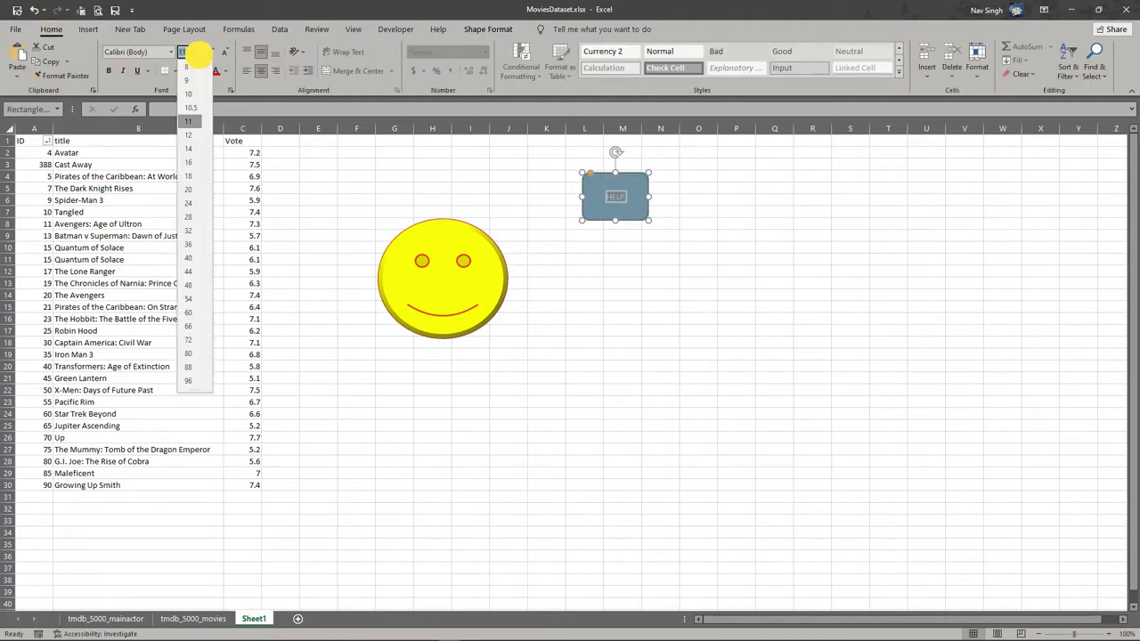
left_click(183, 203)
left_click(627, 258)
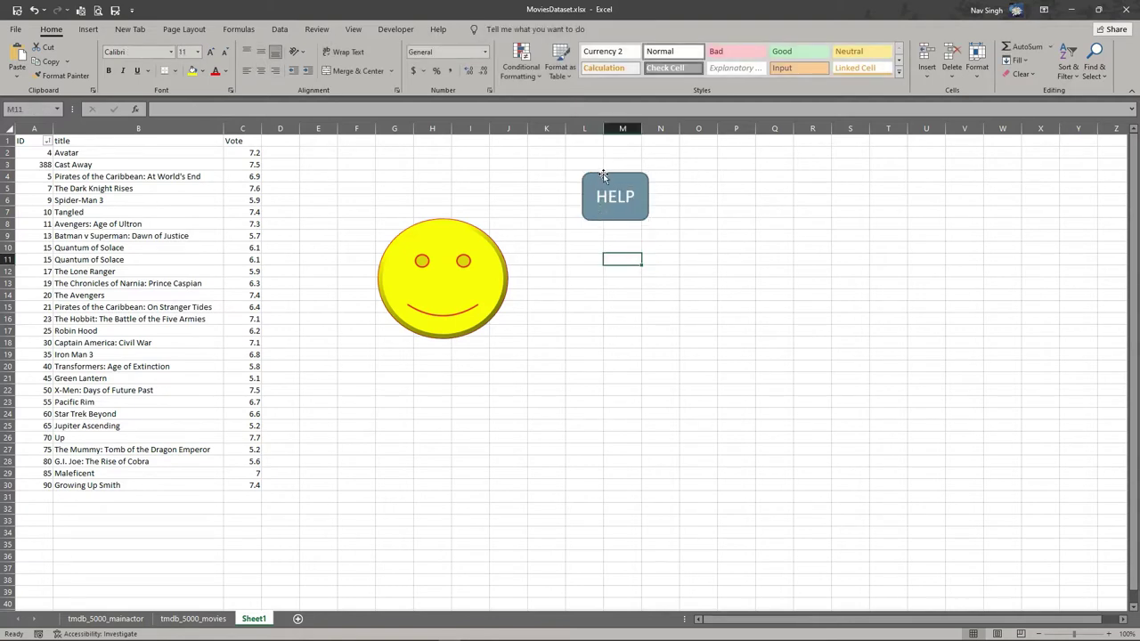
Step: Move the HELP box to columns G–H, directly above the smiley face
left_click_drag(602, 174, 413, 153)
left_click(529, 189)
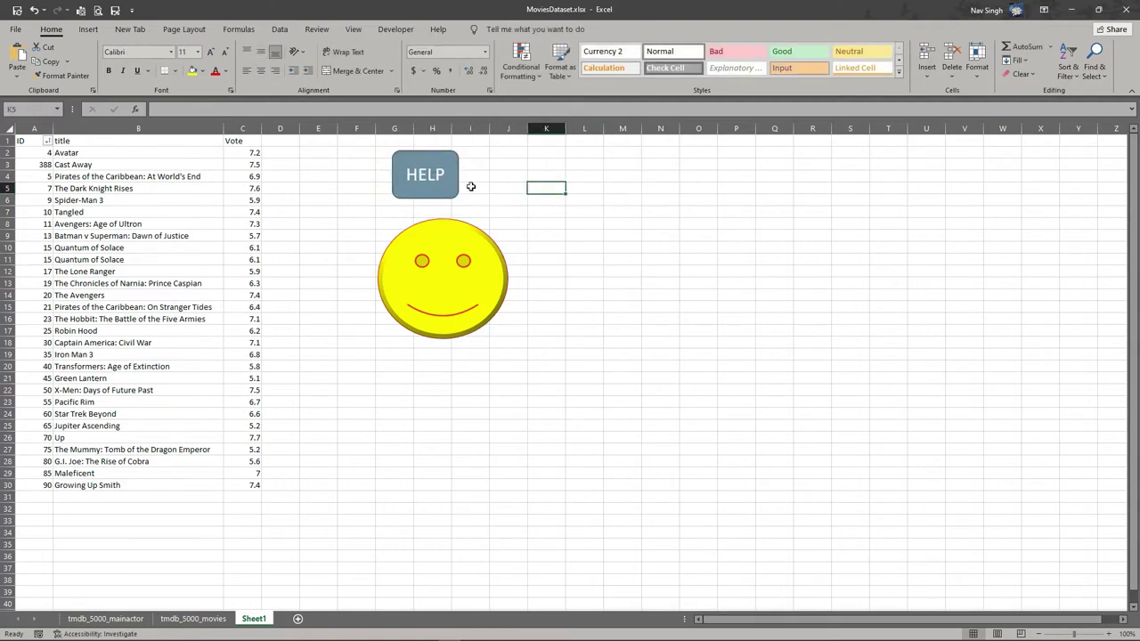
right_click(439, 151)
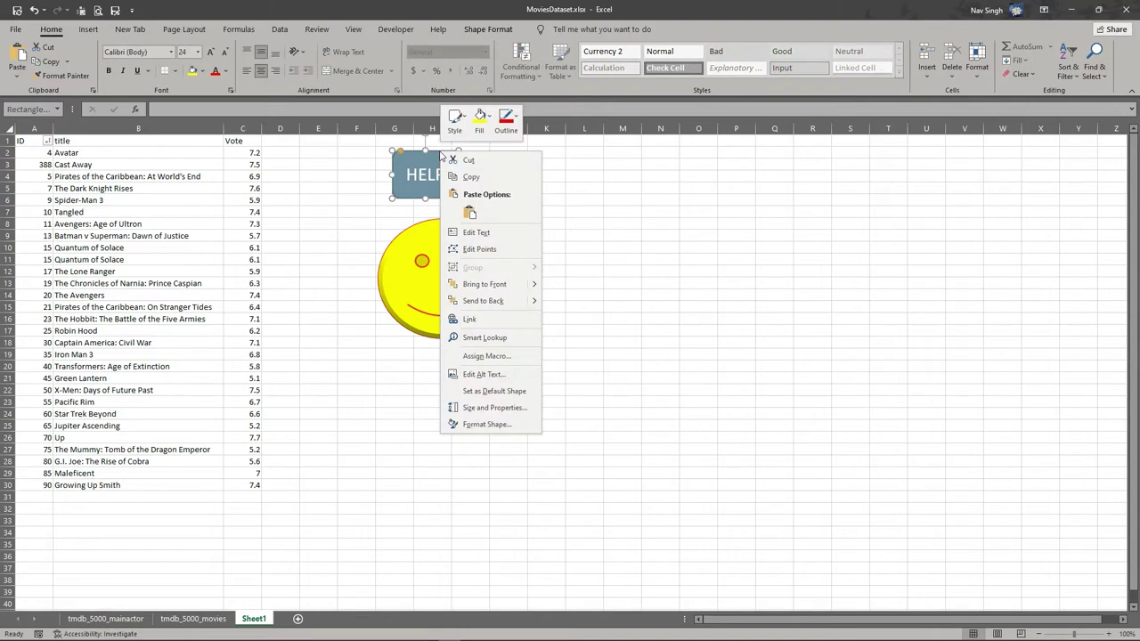
Step: Link the HELP box to an e-mail address with the subject 'Question'
left_click(483, 319)
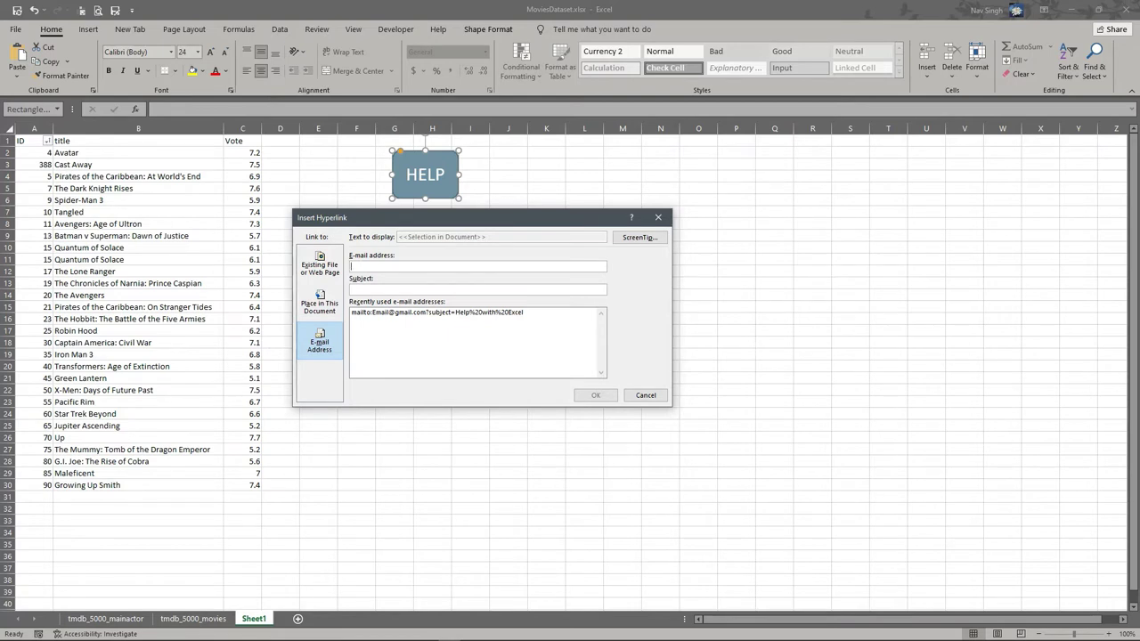
type("mailto:myemail@gmail.com")
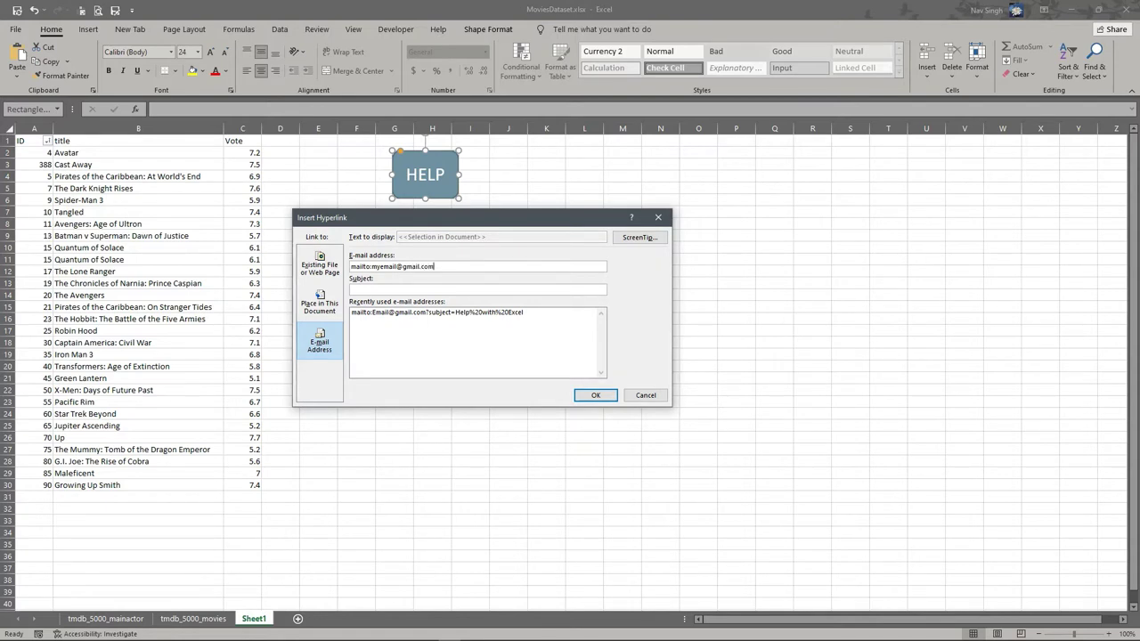
left_click(356, 289)
left_click(596, 395)
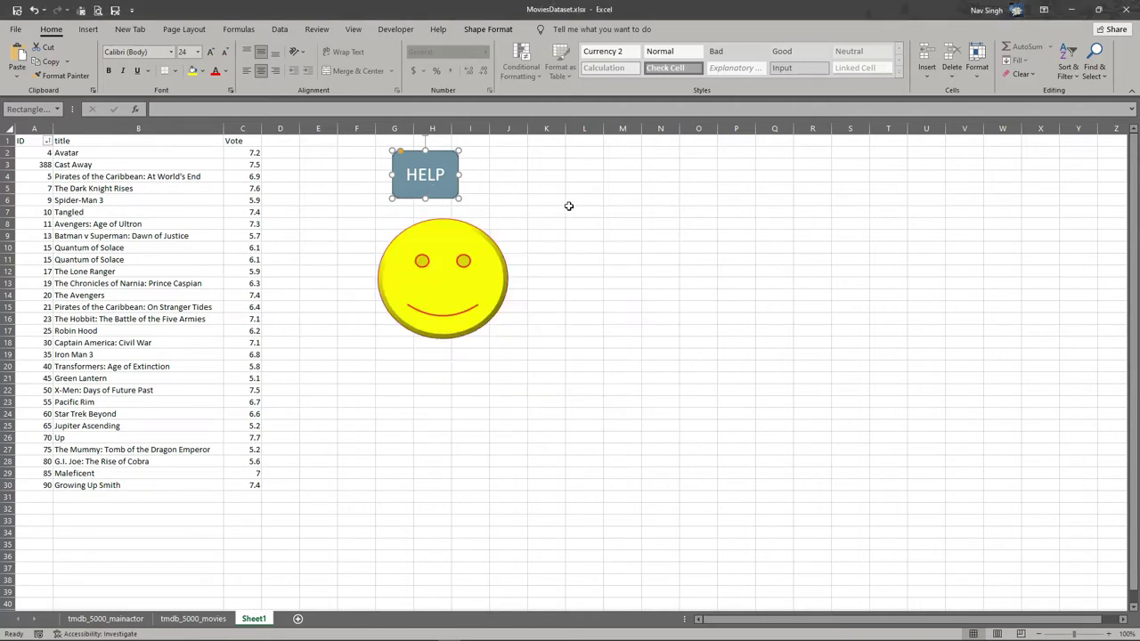
left_click(559, 191)
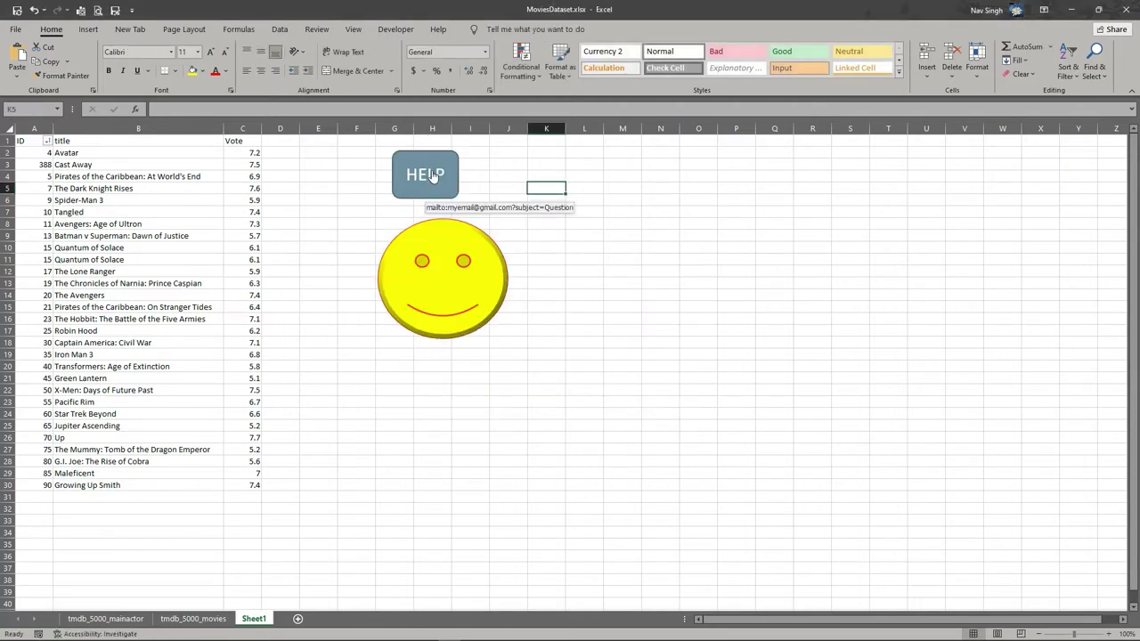
Step: Start a hyperlink on the smiley face using the Existing File or Web Page option
mouse_move(425, 175)
right_click(454, 252)
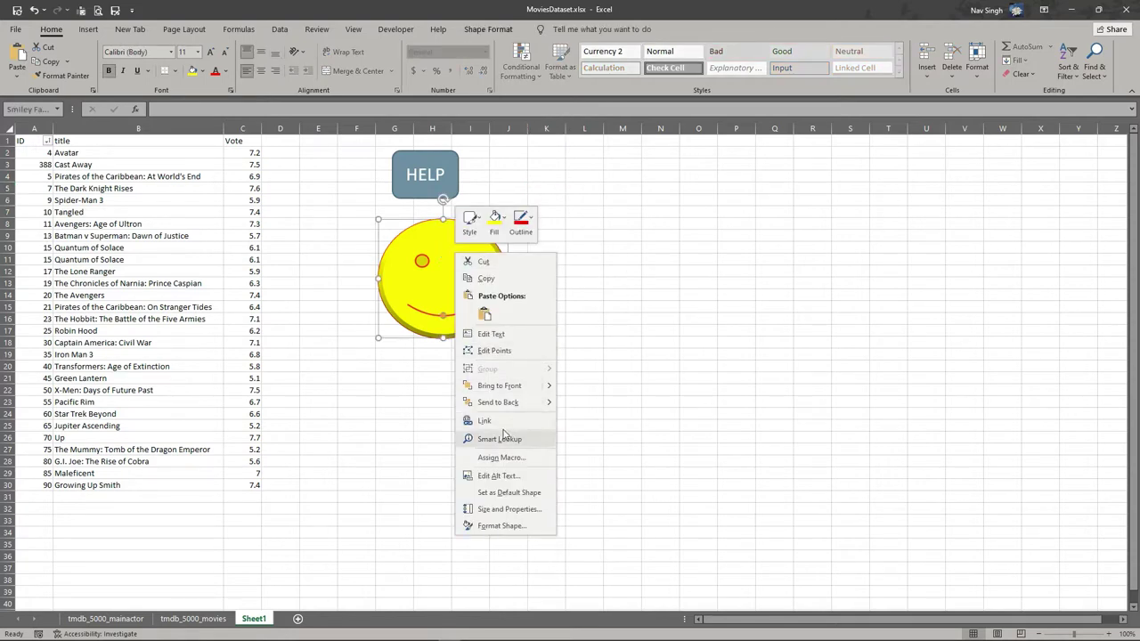
right_click(425, 169)
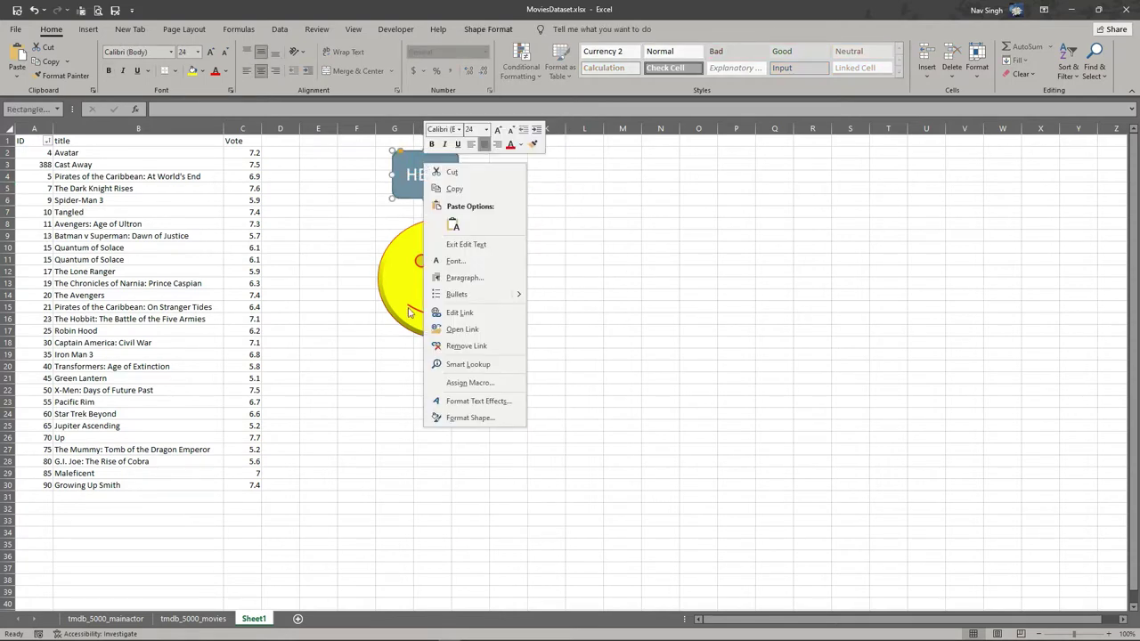
right_click(415, 269)
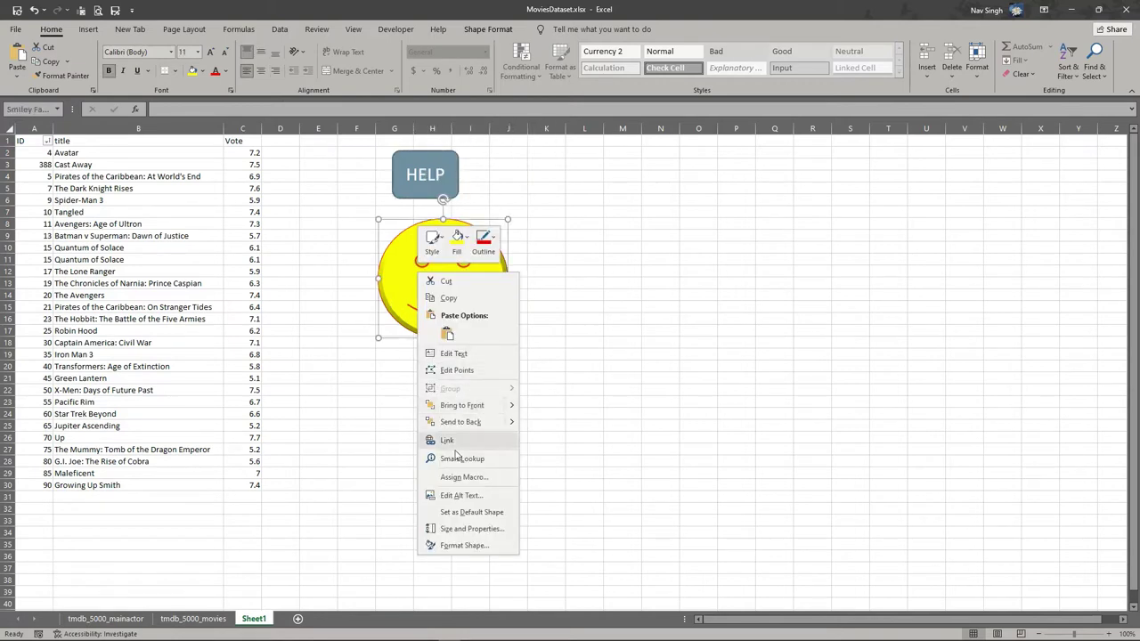
left_click(449, 441)
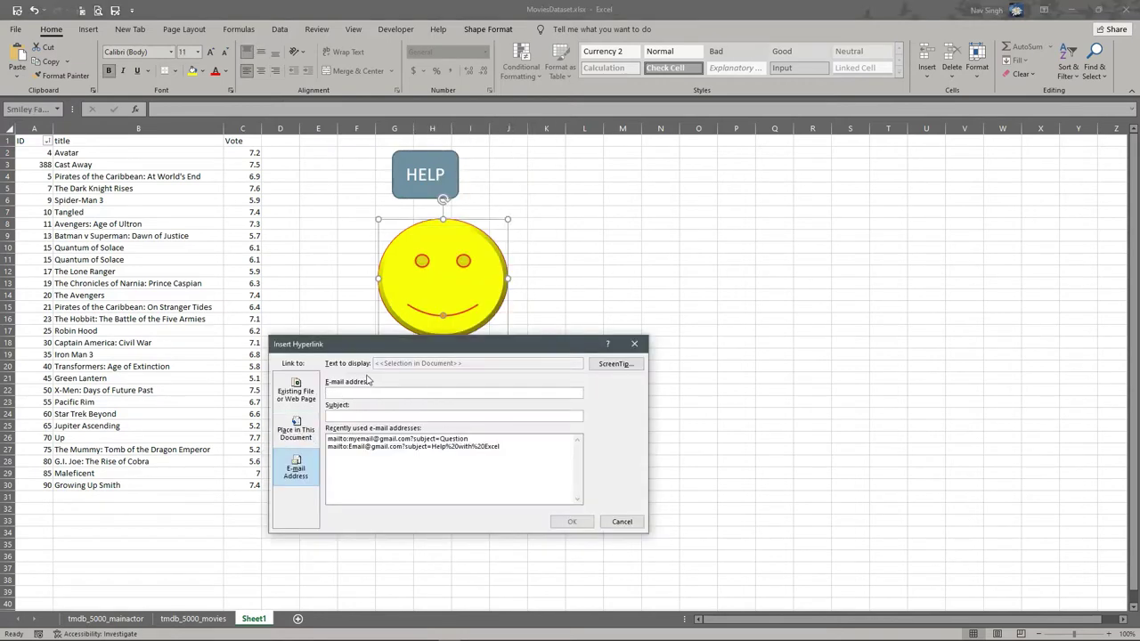
left_click(294, 396)
left_click(415, 384)
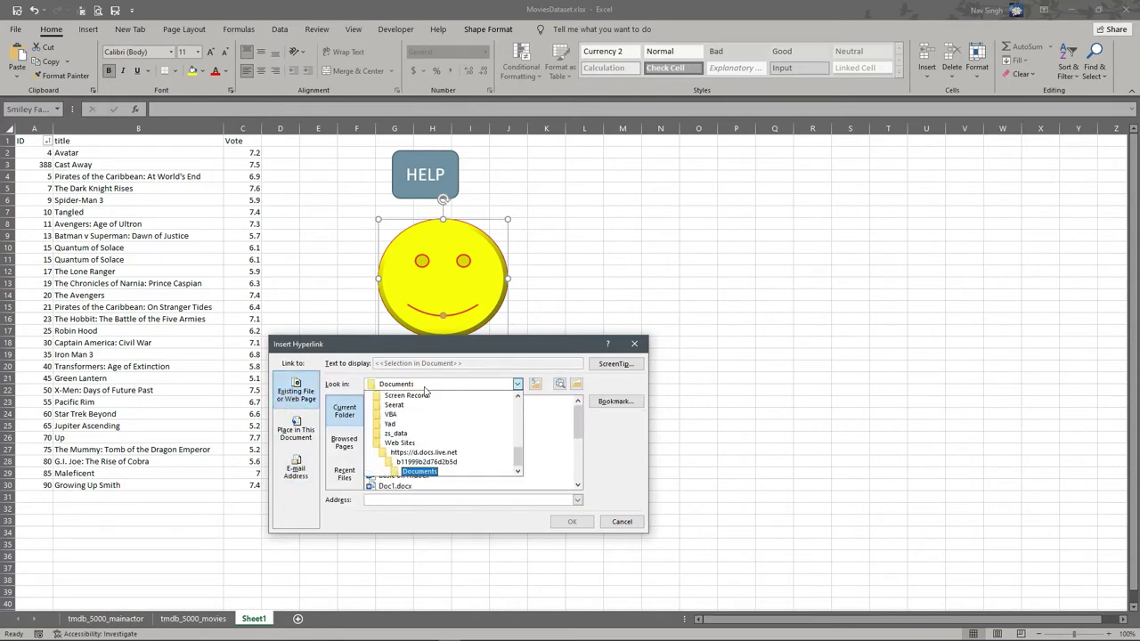
left_click(420, 384)
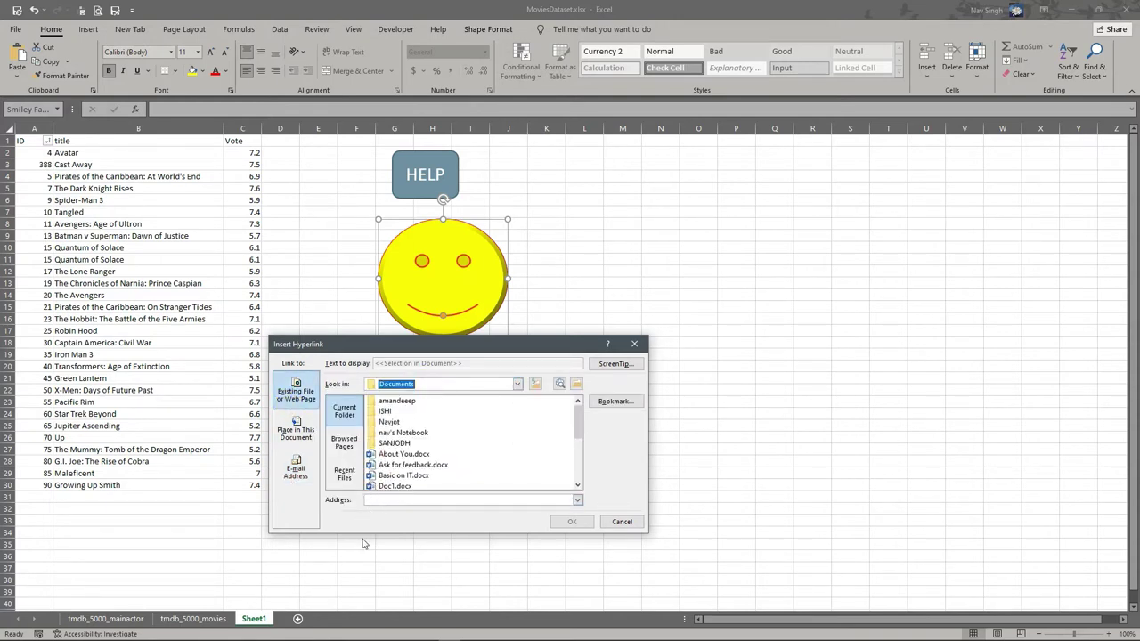
left_click(380, 501)
Step: Link the smiley to the copied Microsoft 365 business plans URL and test it in the browser
left_click(339, 635)
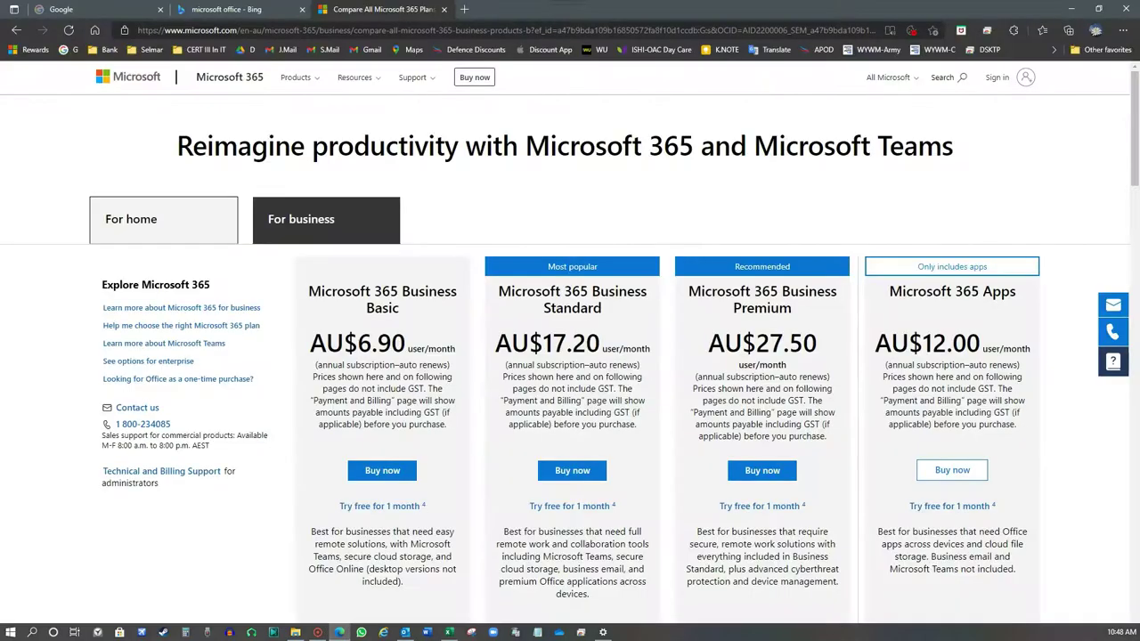
left_click(371, 30)
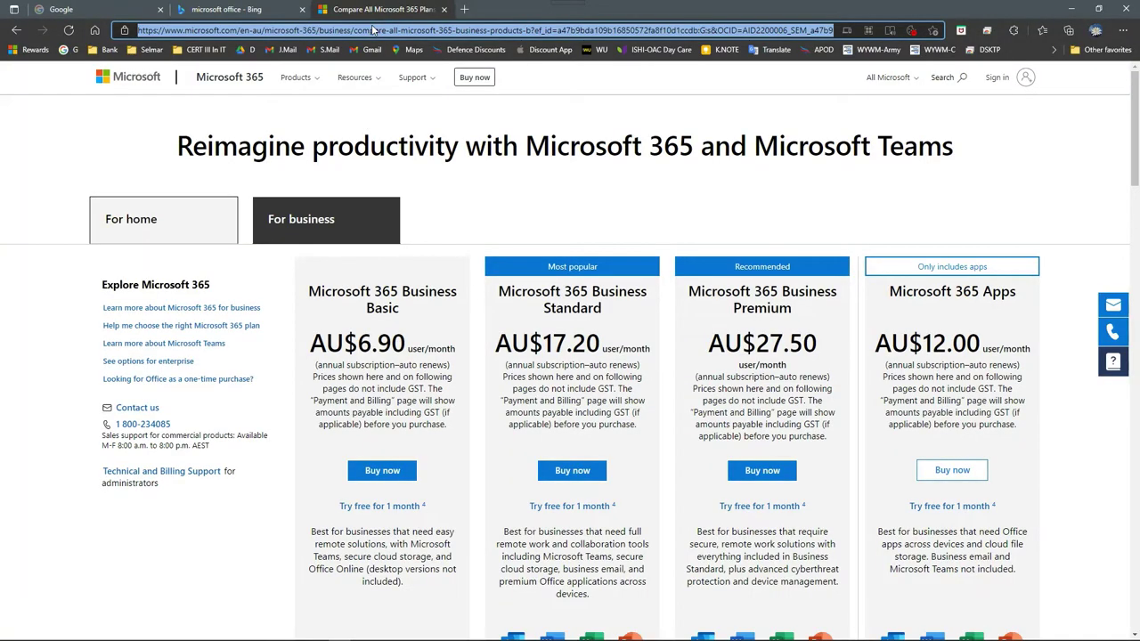
left_click(1071, 8)
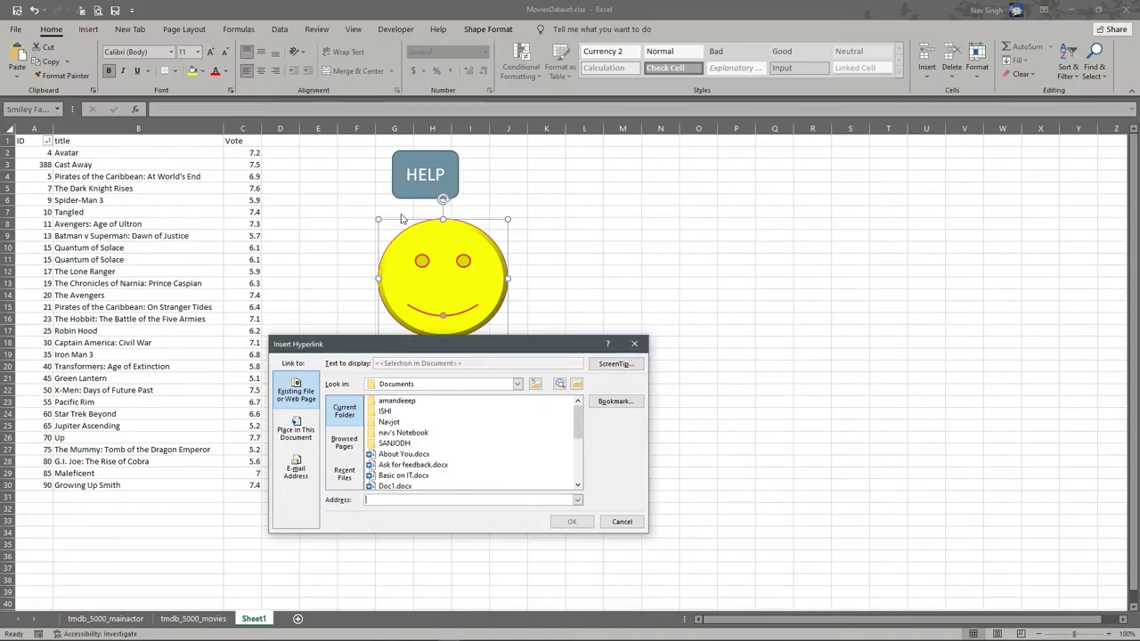
key("ctrl+v")
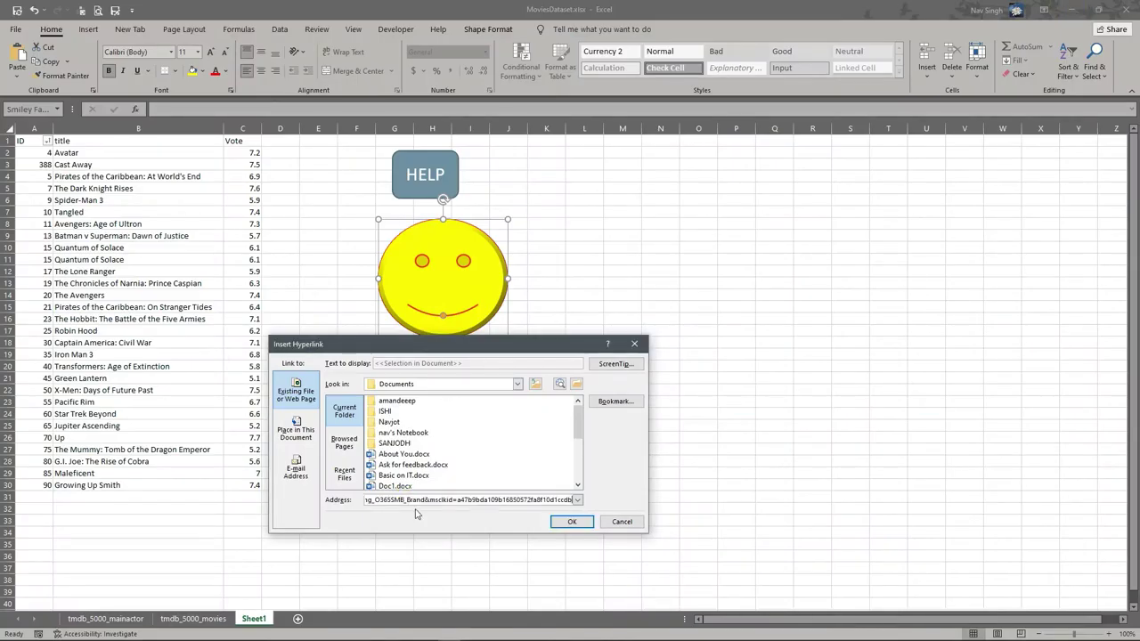
left_click(571, 521)
left_click(659, 317)
mouse_move(445, 279)
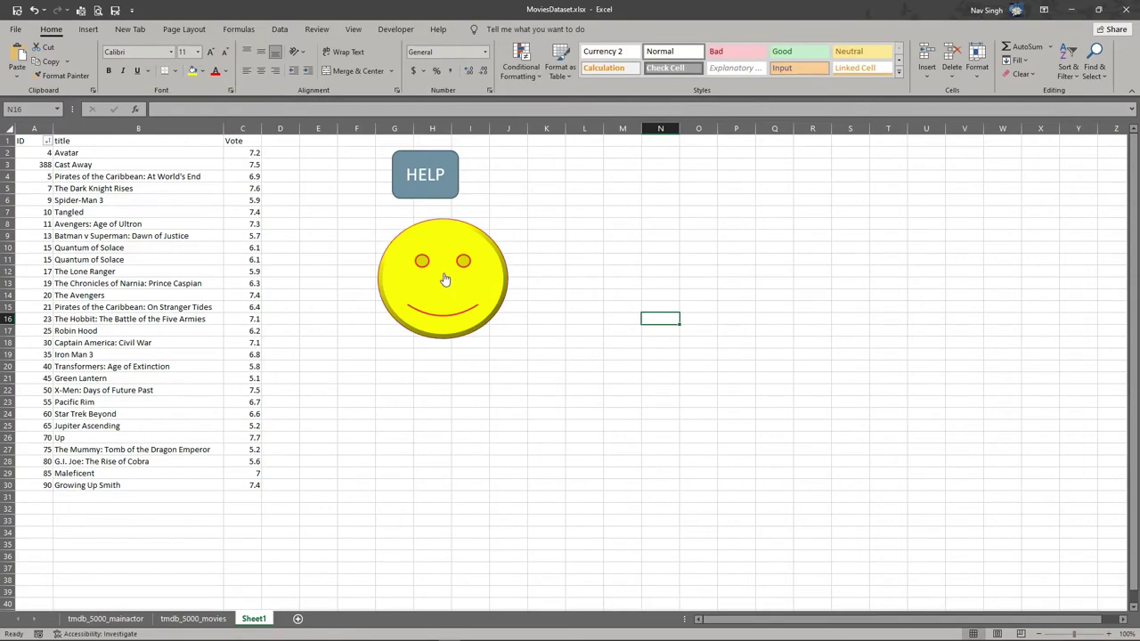
left_click(442, 272)
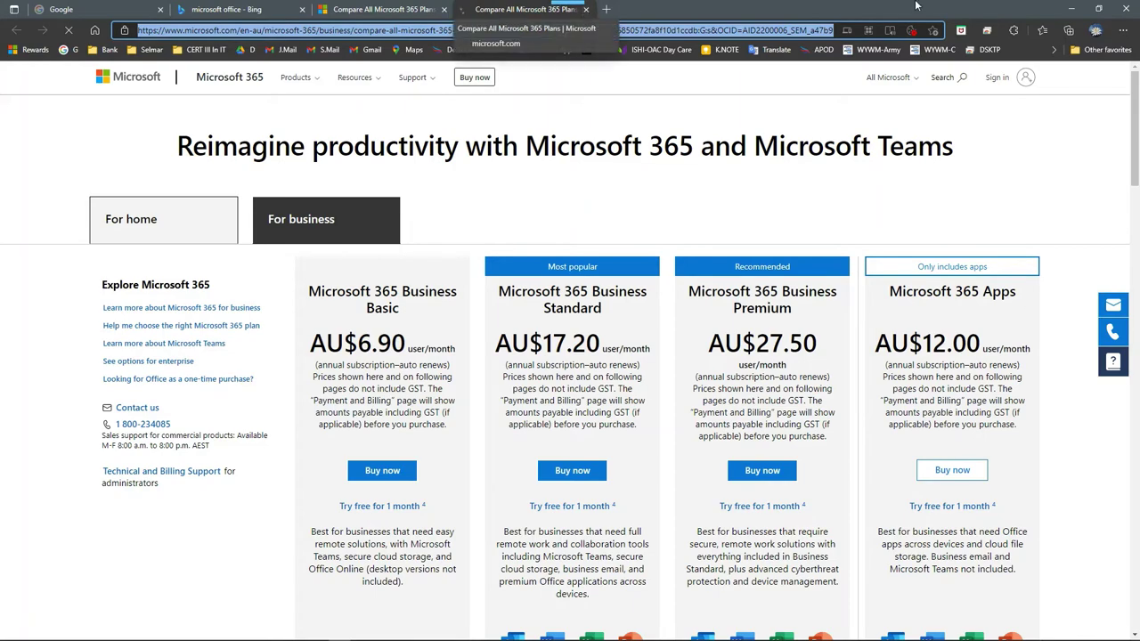
left_click(1075, 9)
Step: Open the smiley's Size and Properties settings, showing its 5.27 cm height and 5.74 cm width
right_click(445, 307)
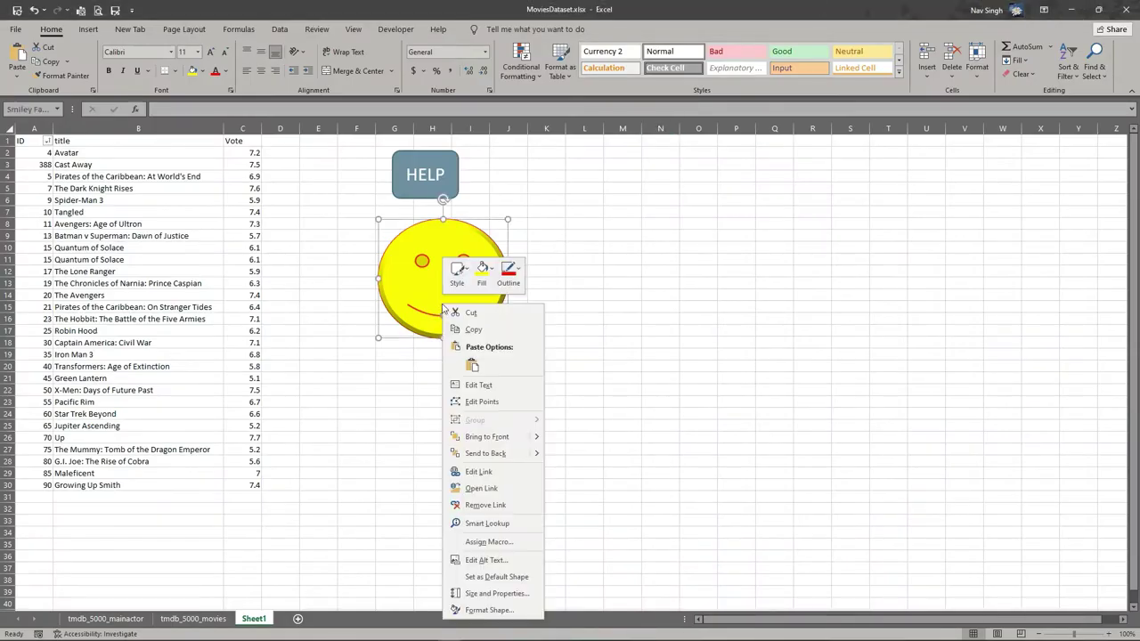
left_click(756, 385)
right_click(452, 311)
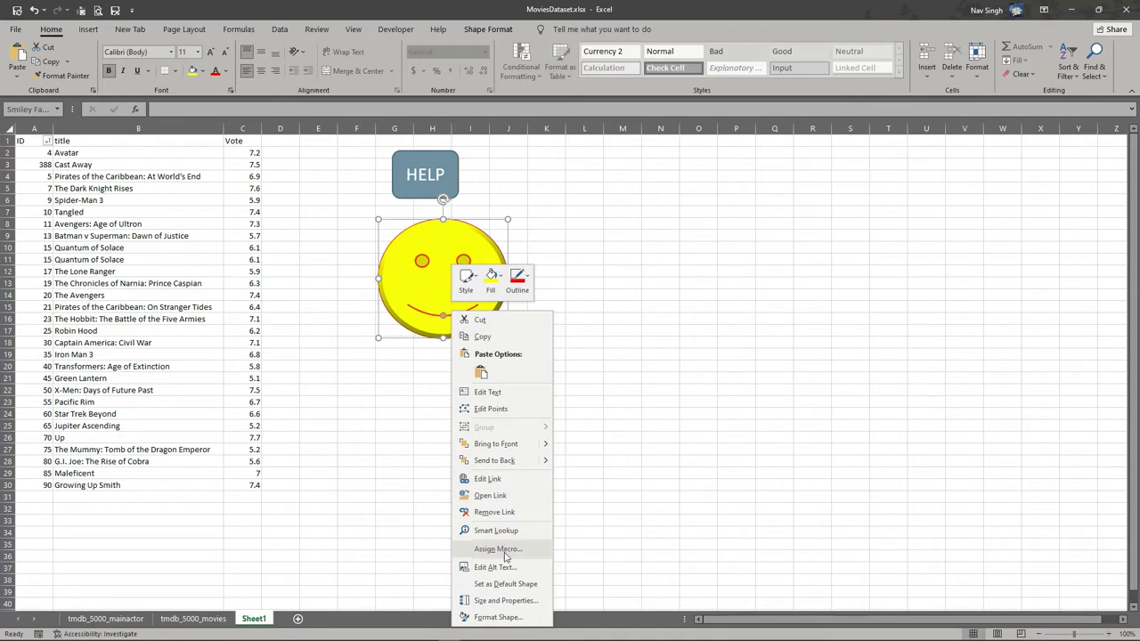
left_click(502, 603)
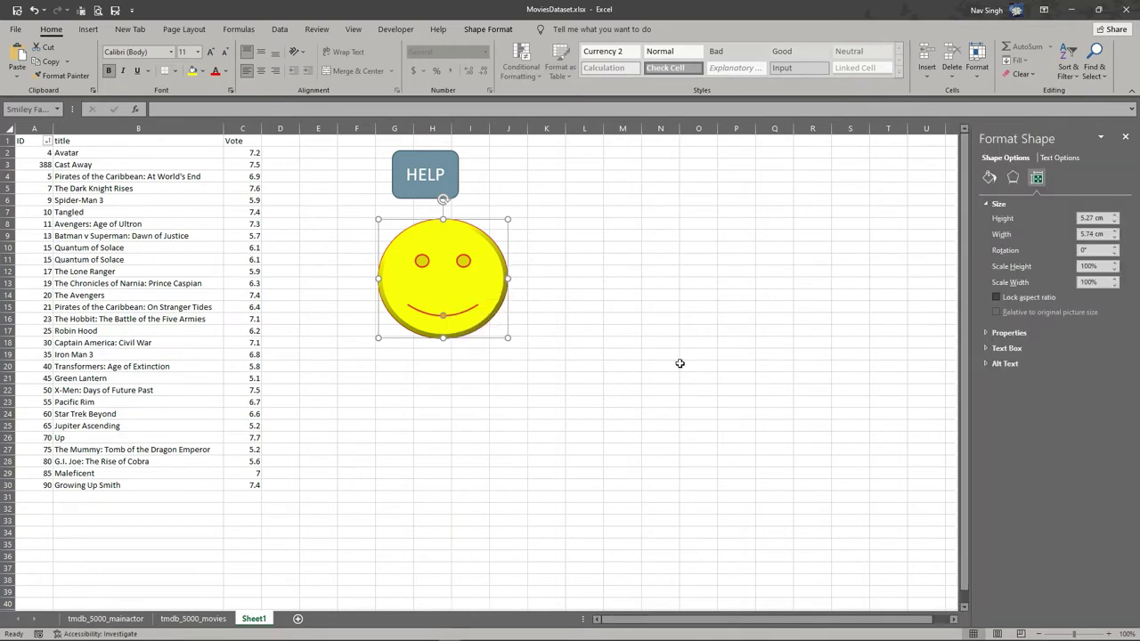
Step: Browse the Format Shape pane's Fill and Line, Effects and Size and Properties tabs
right_click(461, 283)
left_click(504, 587)
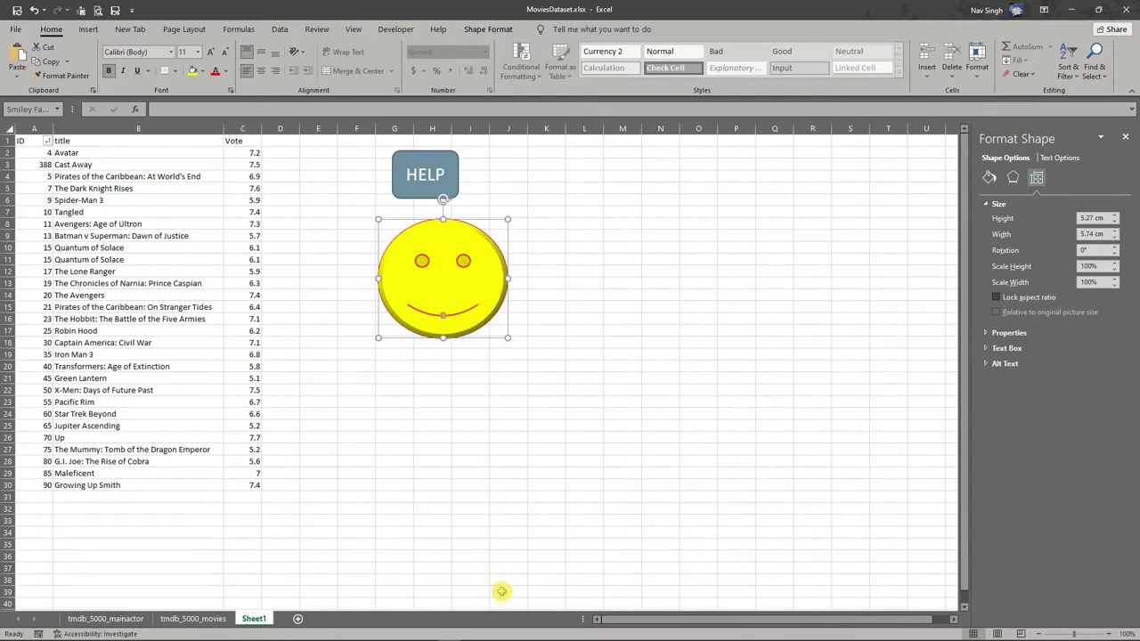
left_click(1013, 177)
left_click(1038, 178)
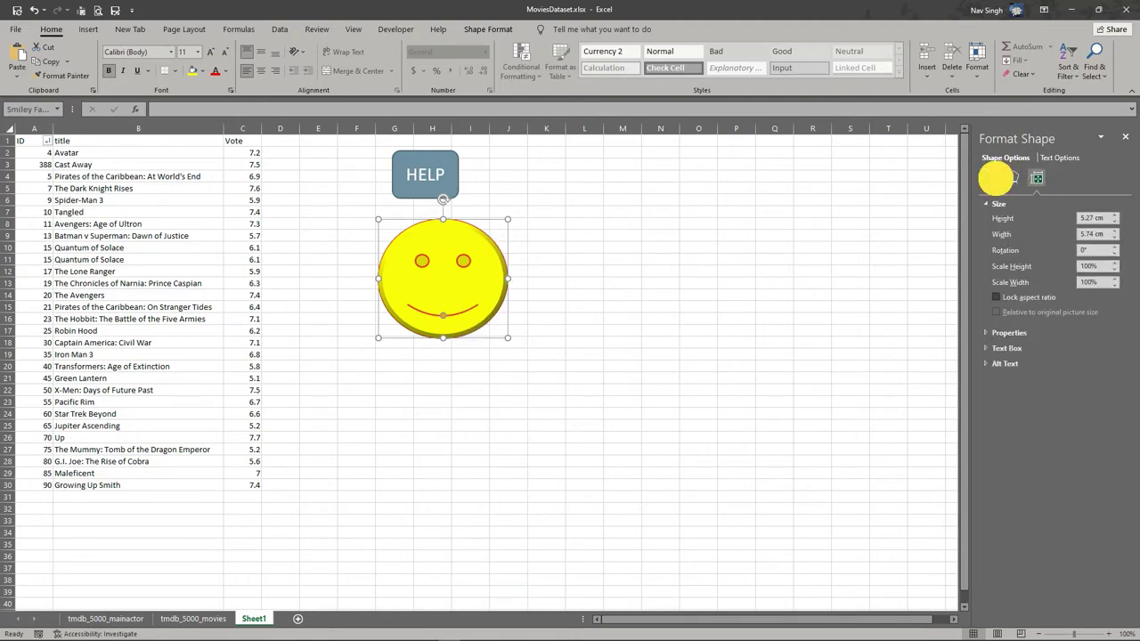
left_click(990, 177)
left_click(1012, 177)
left_click(1037, 177)
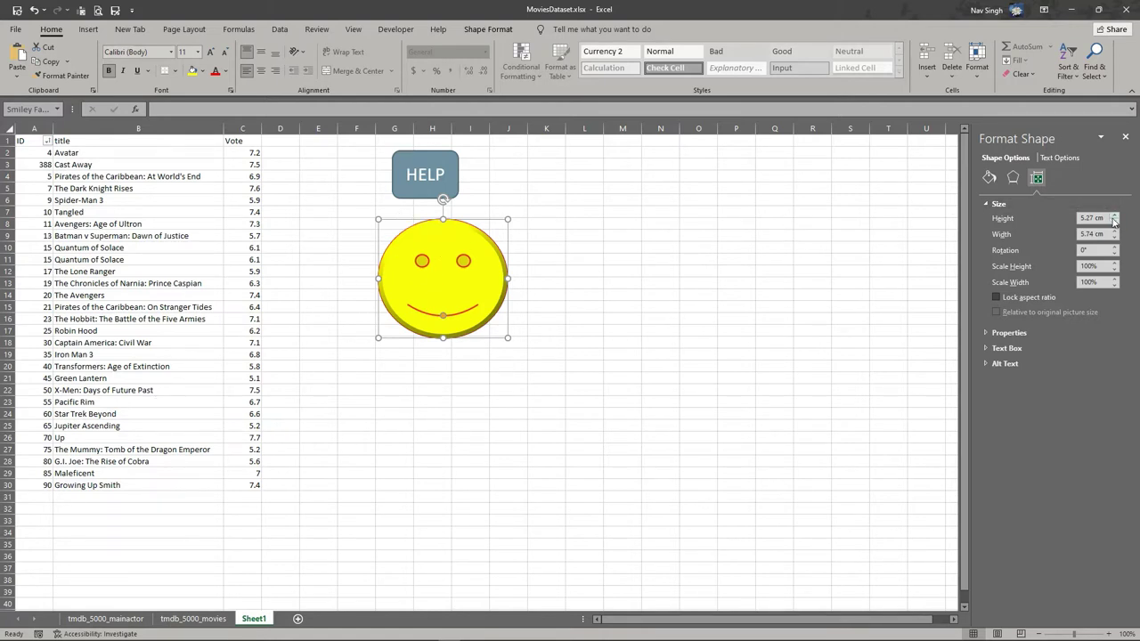
right_click(458, 274)
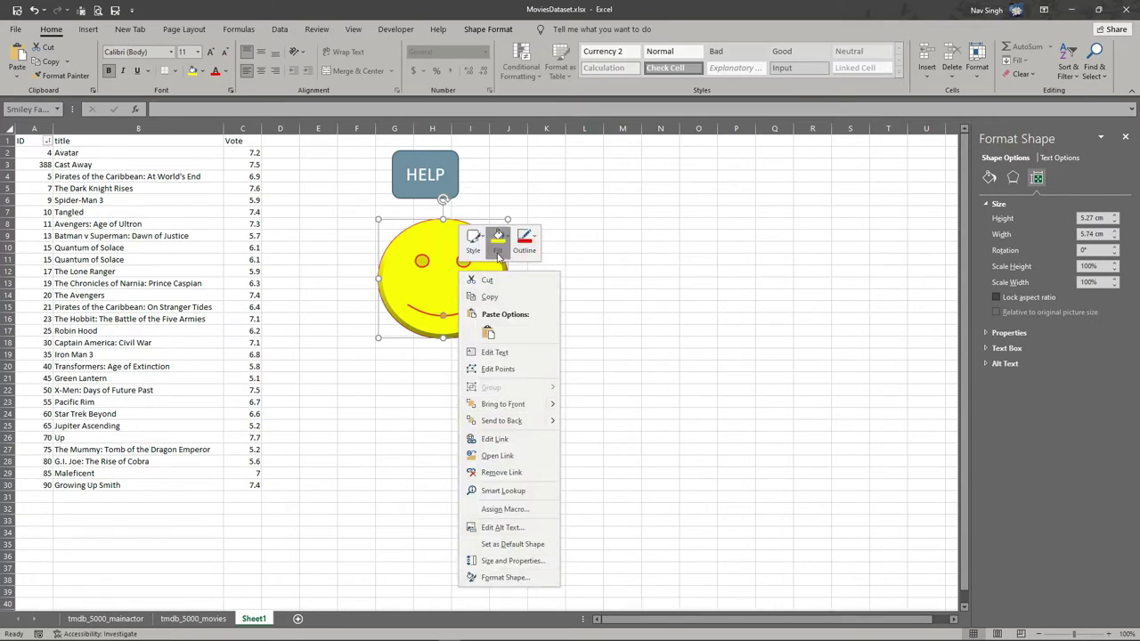
left_click(612, 242)
left_click(488, 28)
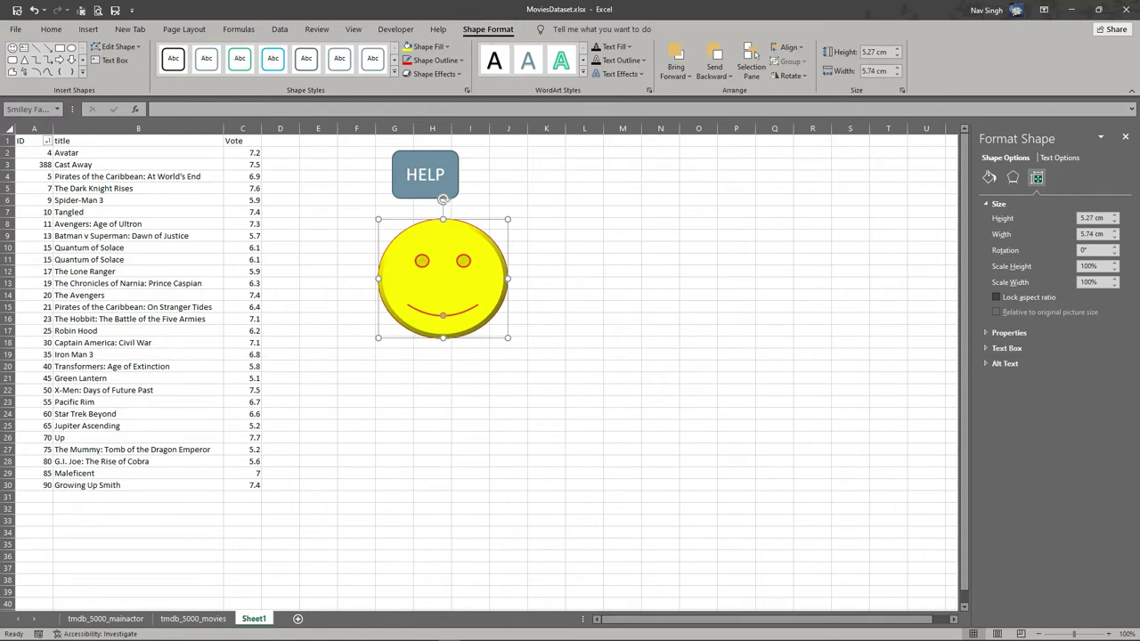
Step: Fill the smiley with the third Bing Images result for 'Data', a blue digital picture
left_click(446, 46)
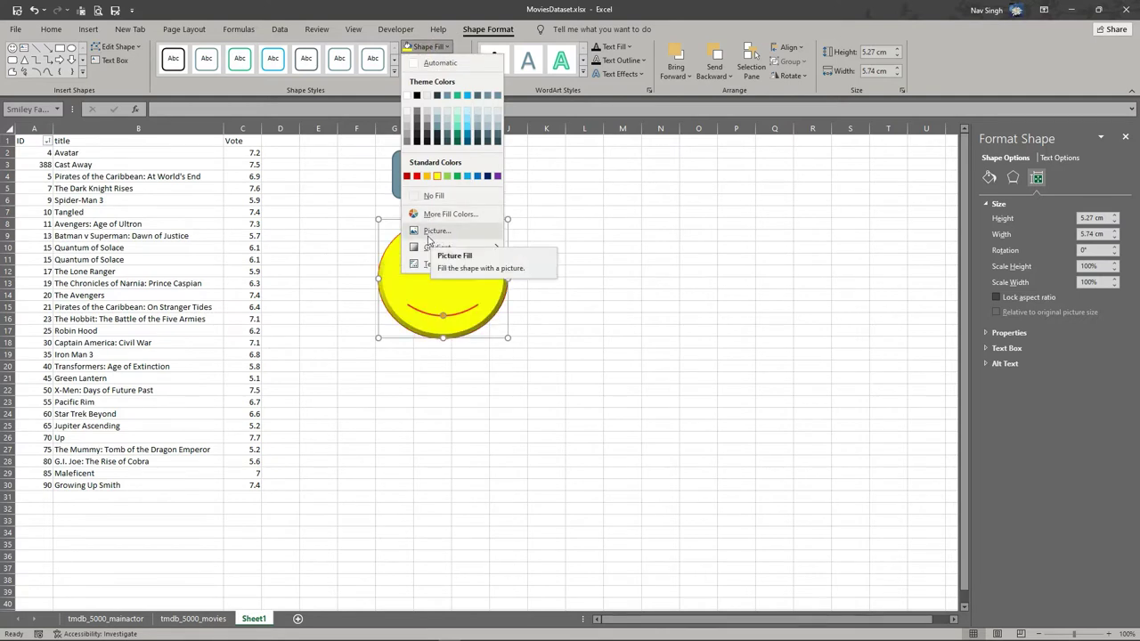
left_click(447, 233)
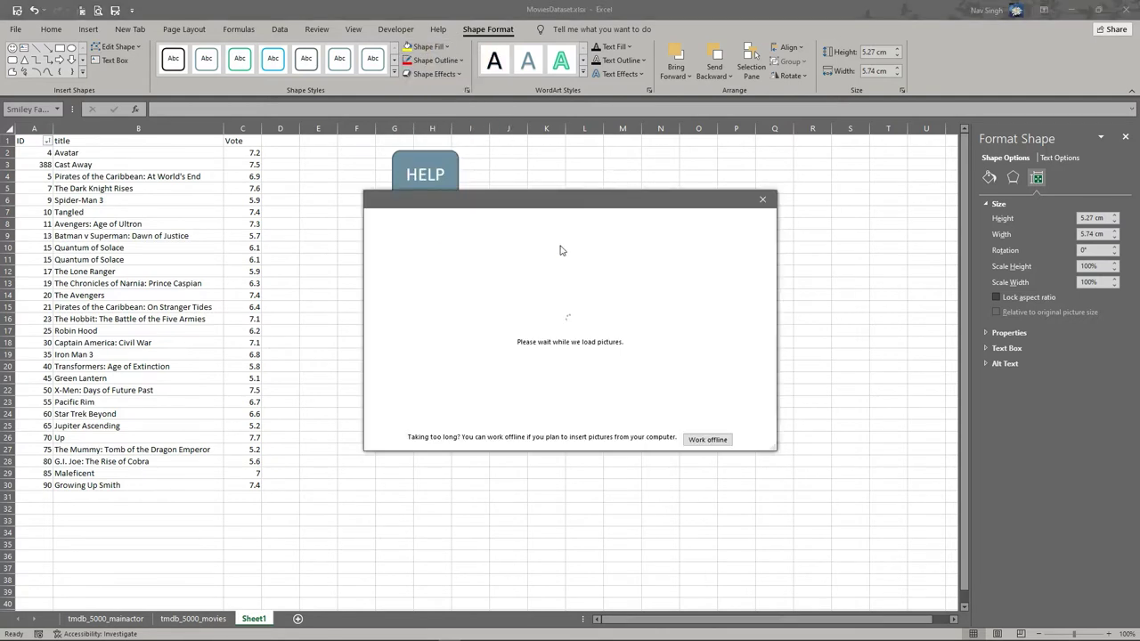
left_click(668, 298)
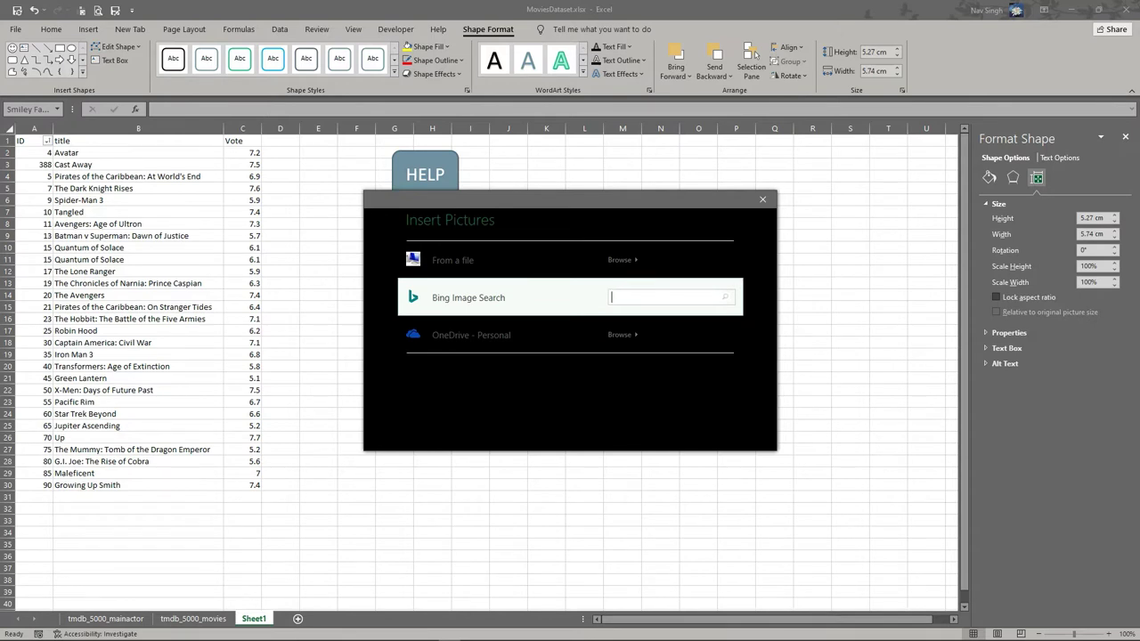
type("Data")
key("Return")
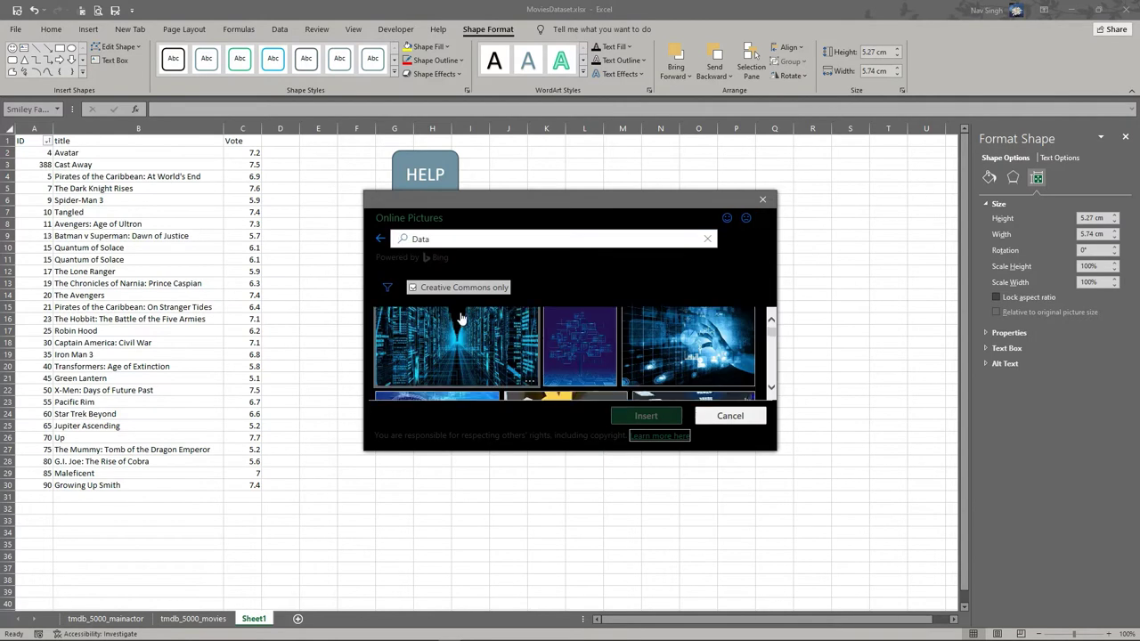
scroll(726, 382, "down", 2)
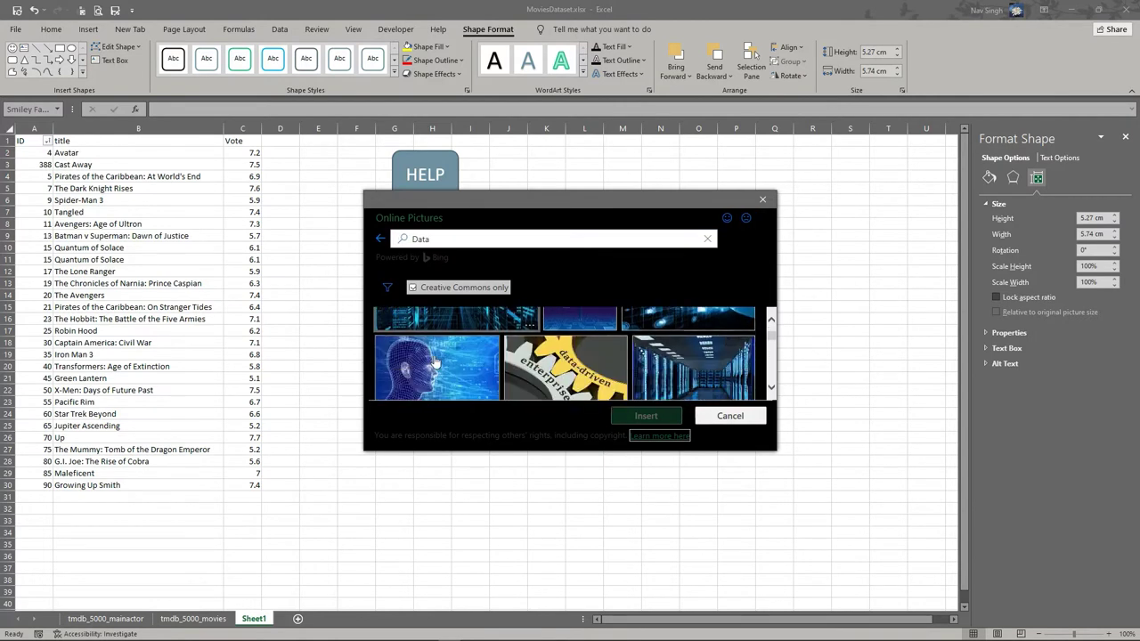
scroll(727, 360, "up", 2)
left_click(727, 356)
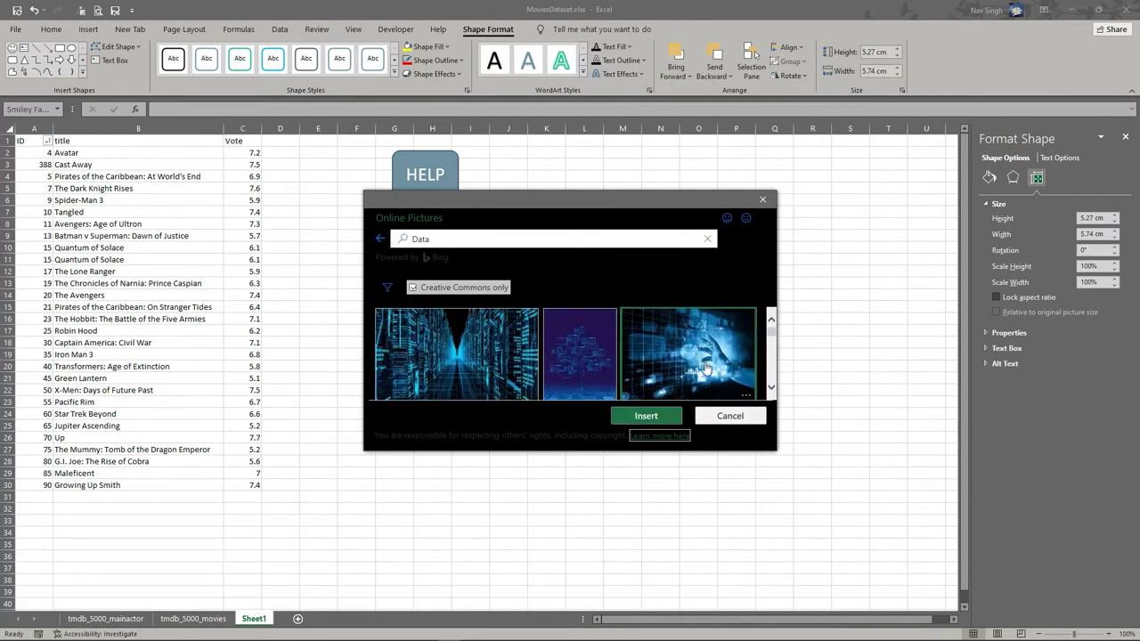
left_click(659, 416)
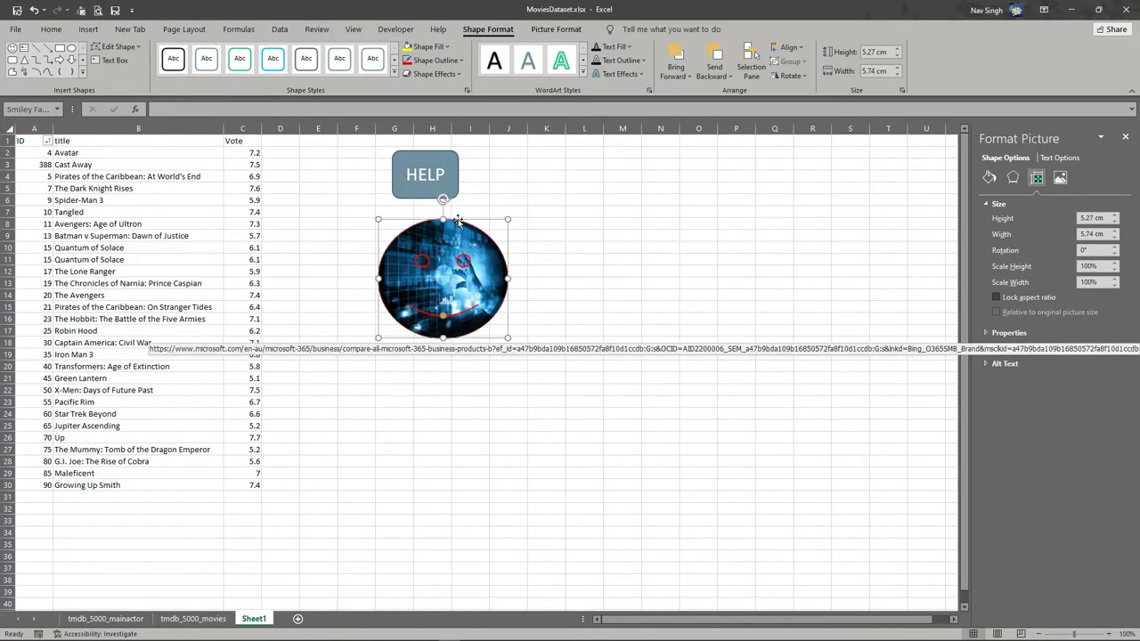
left_click(428, 46)
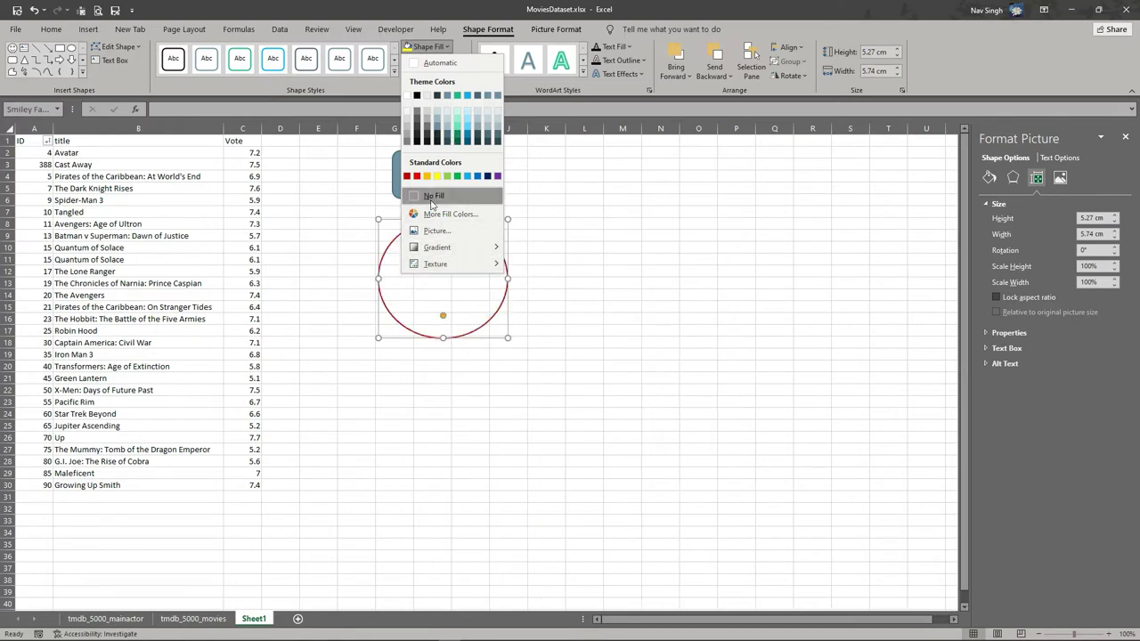
left_click(622, 198)
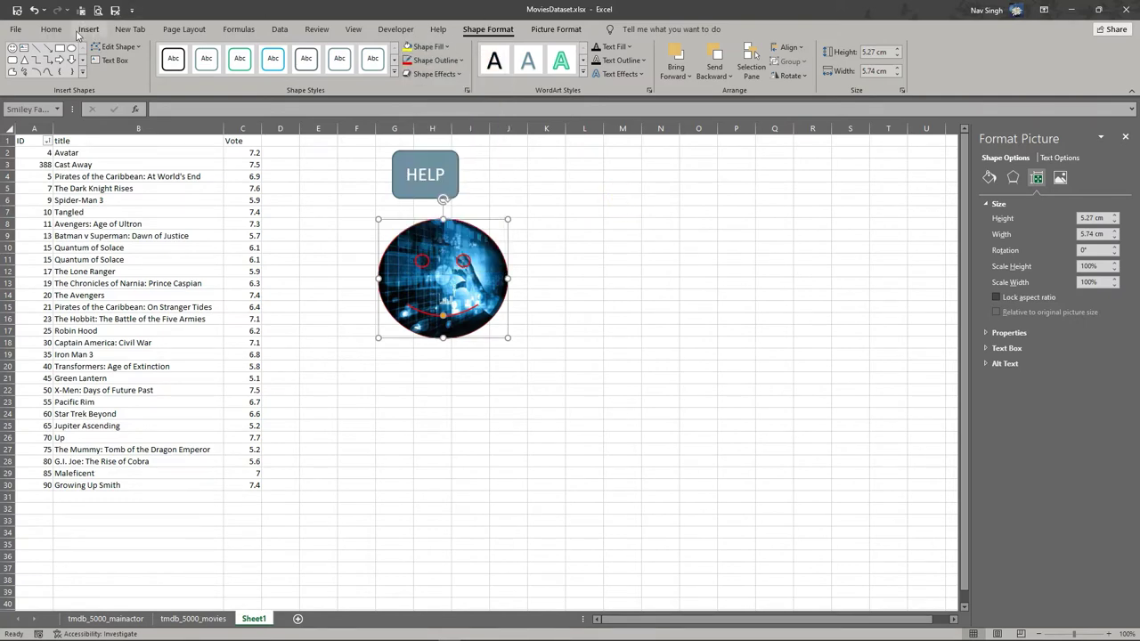
Step: Insert a Vertical Box List SmartArt holding the years 2019, 2020 and 2021
left_click(89, 29)
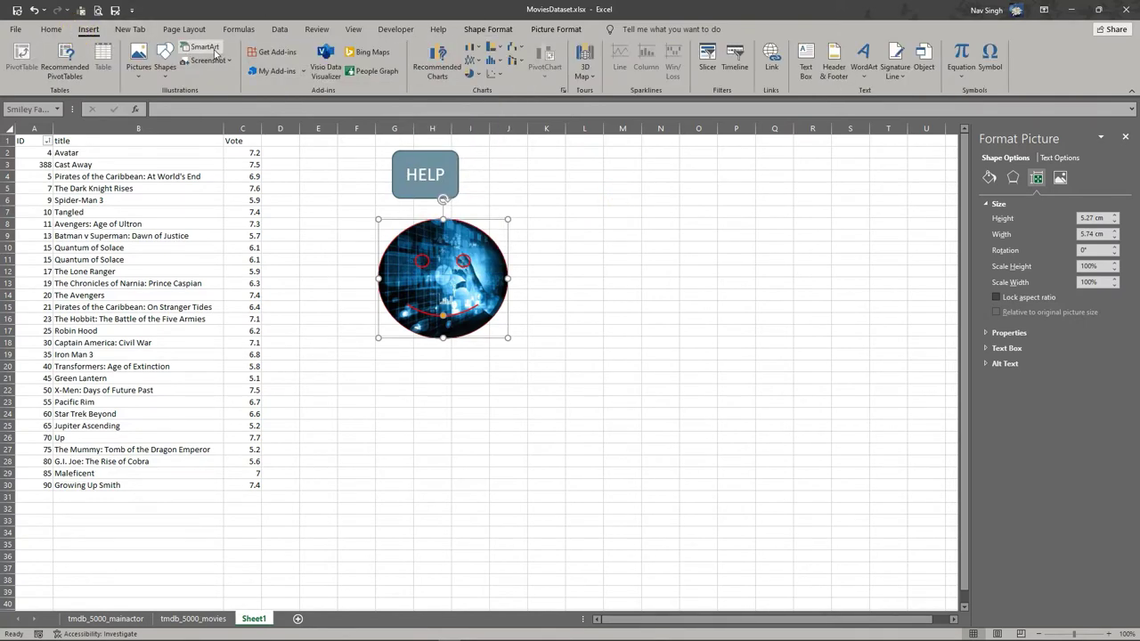
left_click(212, 50)
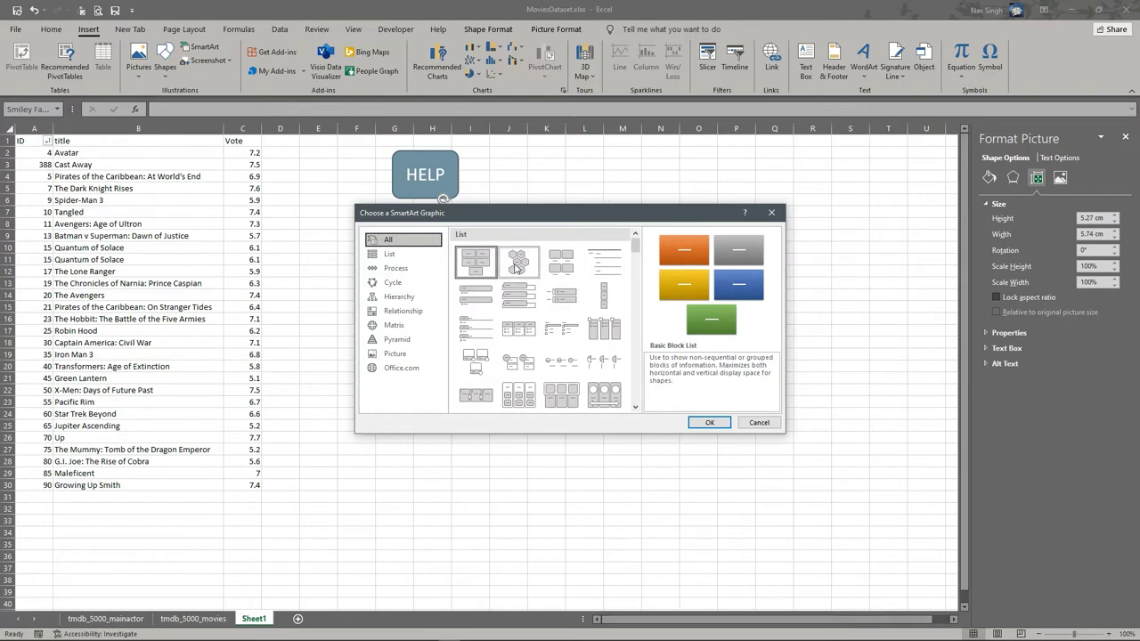
left_click(519, 301)
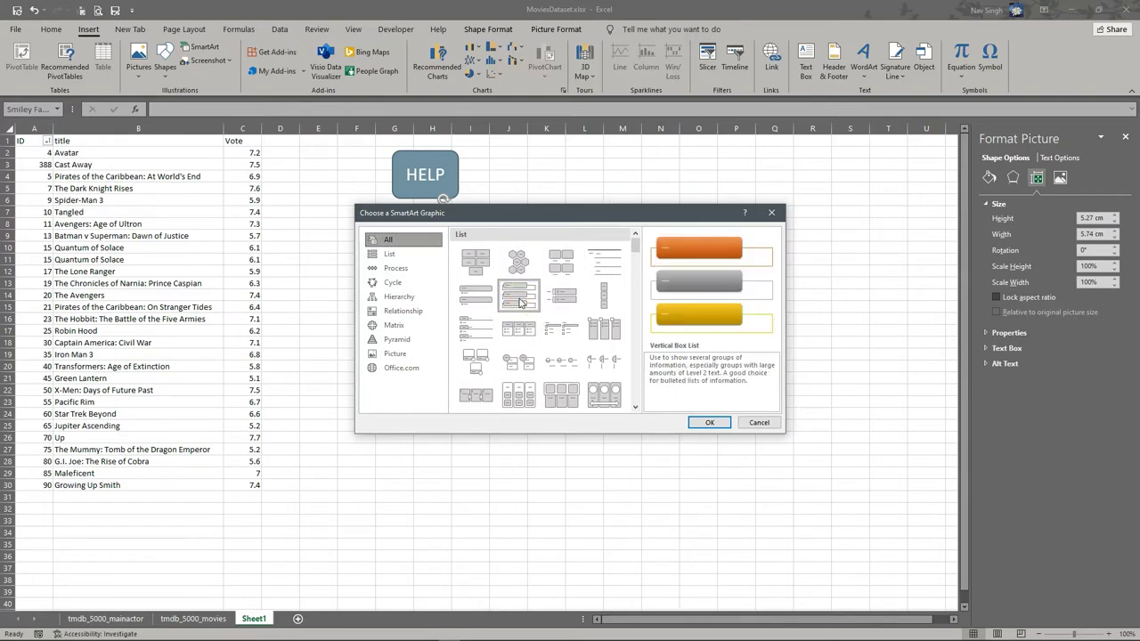
left_click(700, 422)
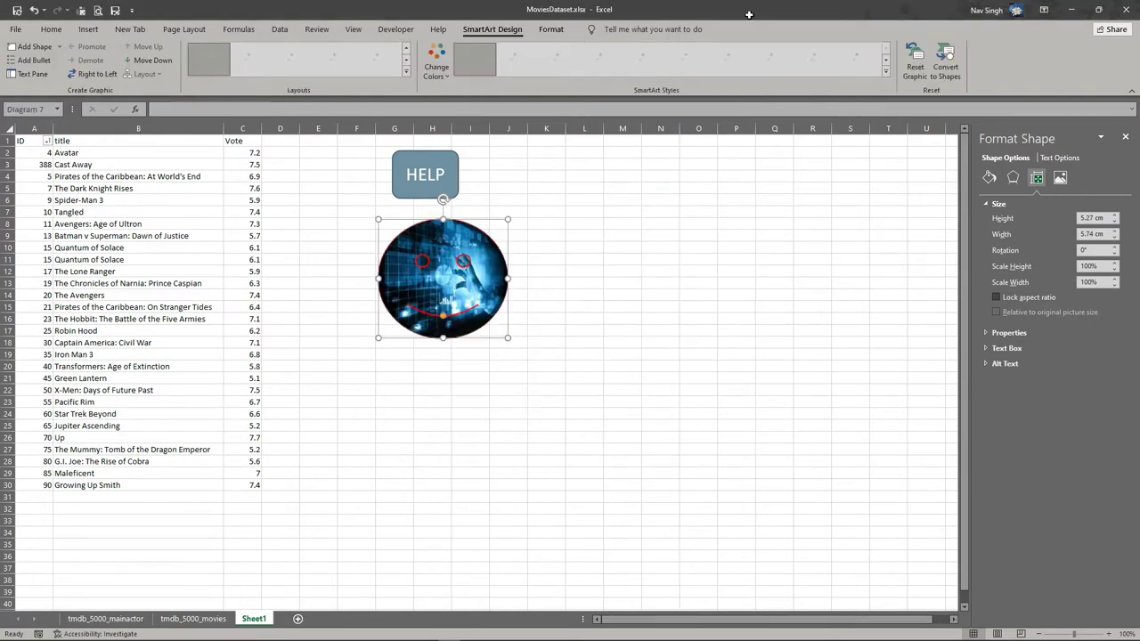
left_click(392, 309)
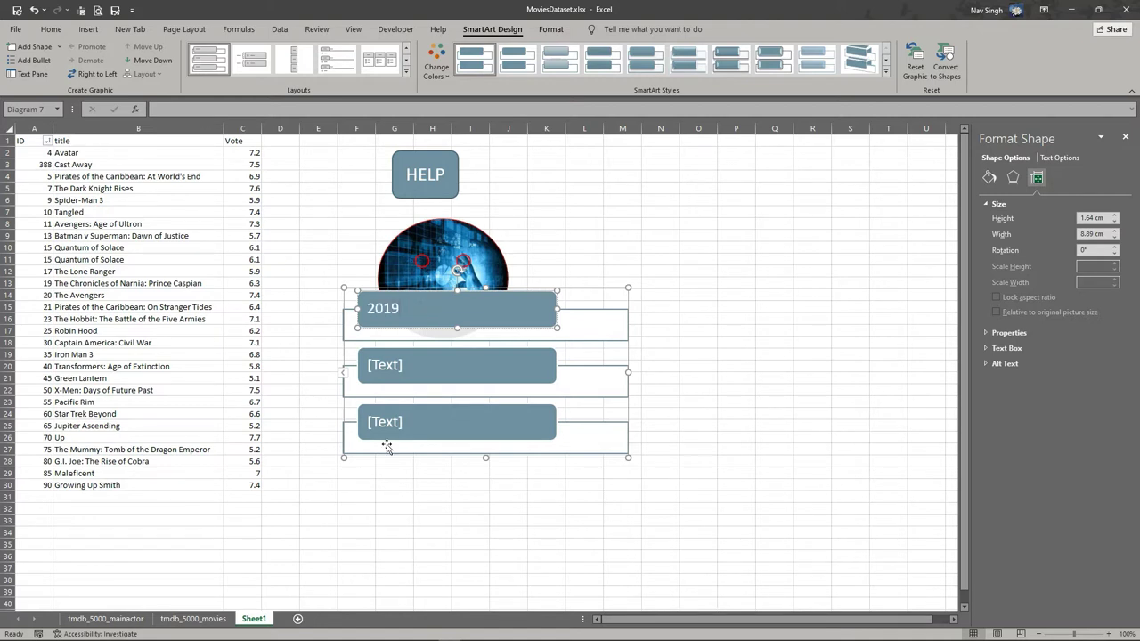
left_click(392, 359)
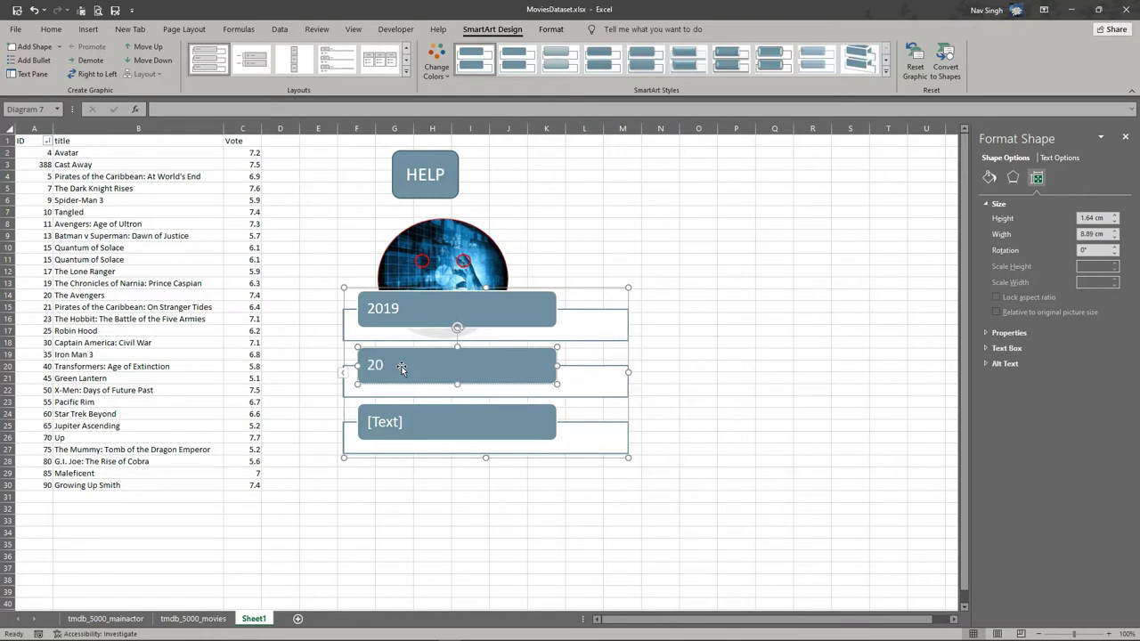
left_click(398, 424)
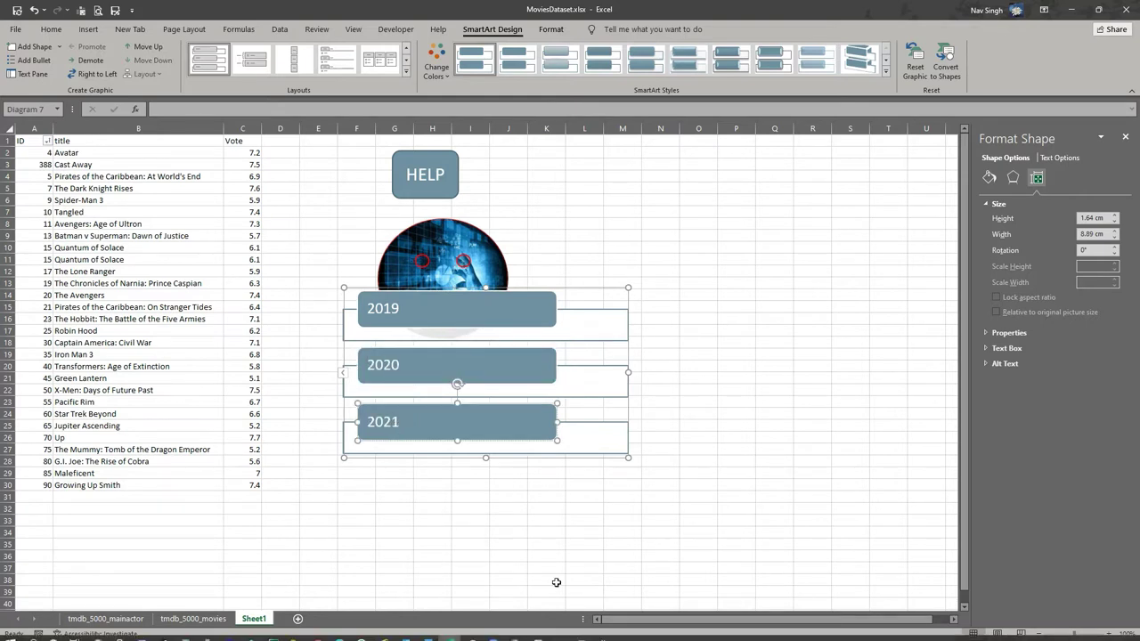
left_click(470, 520)
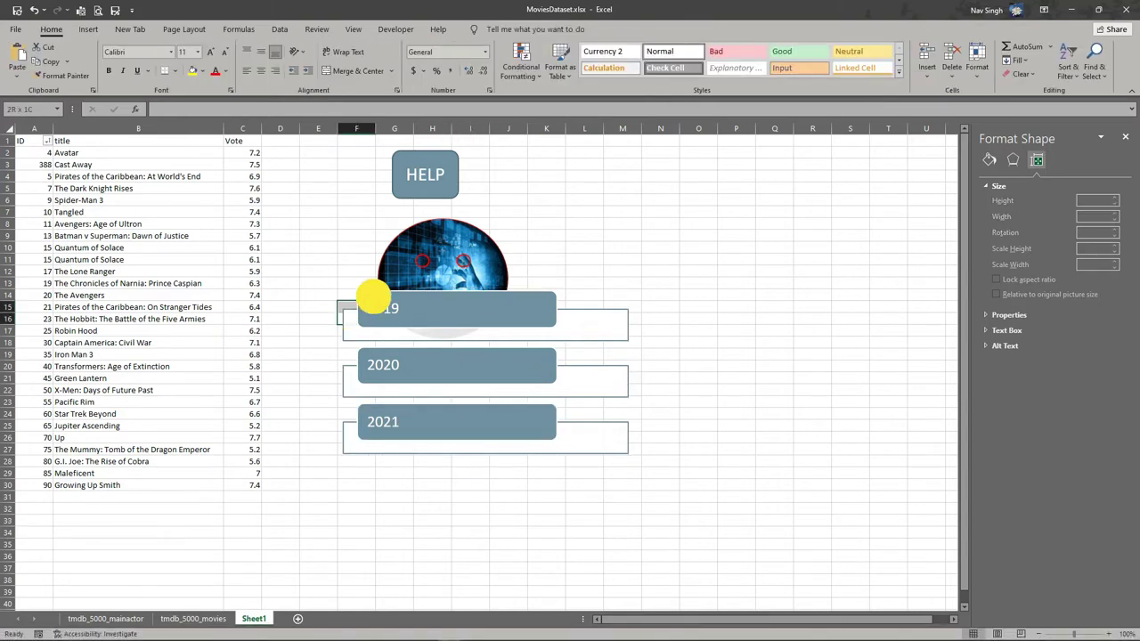
Step: Move the year diagram up-left, delete it, then follow the round picture's web link
left_click(361, 320)
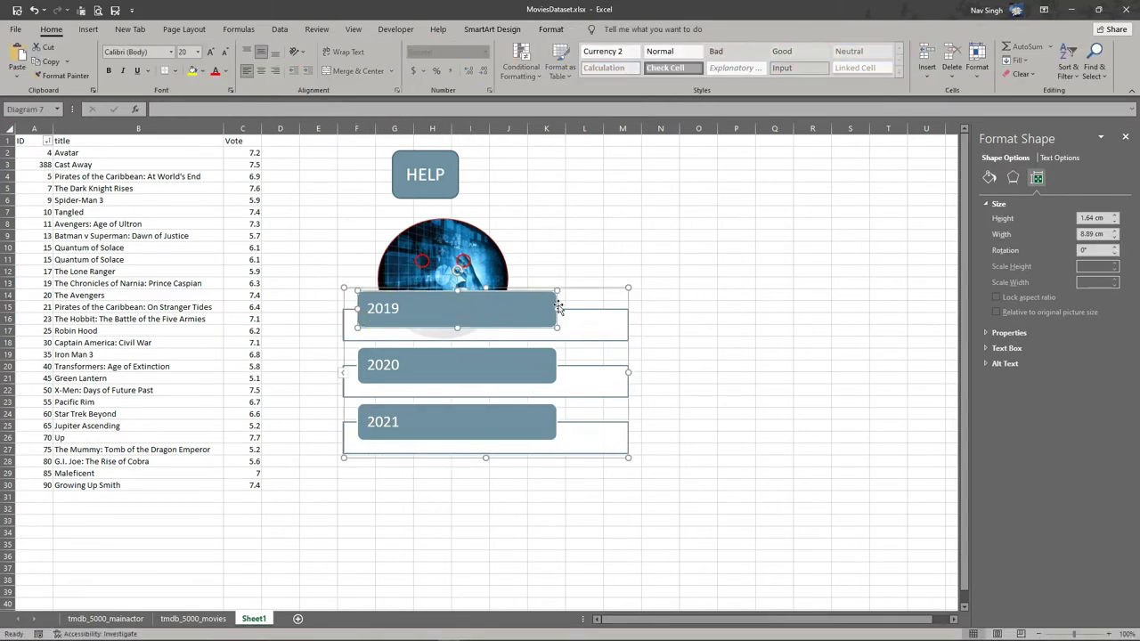
left_click_drag(574, 290, 538, 208)
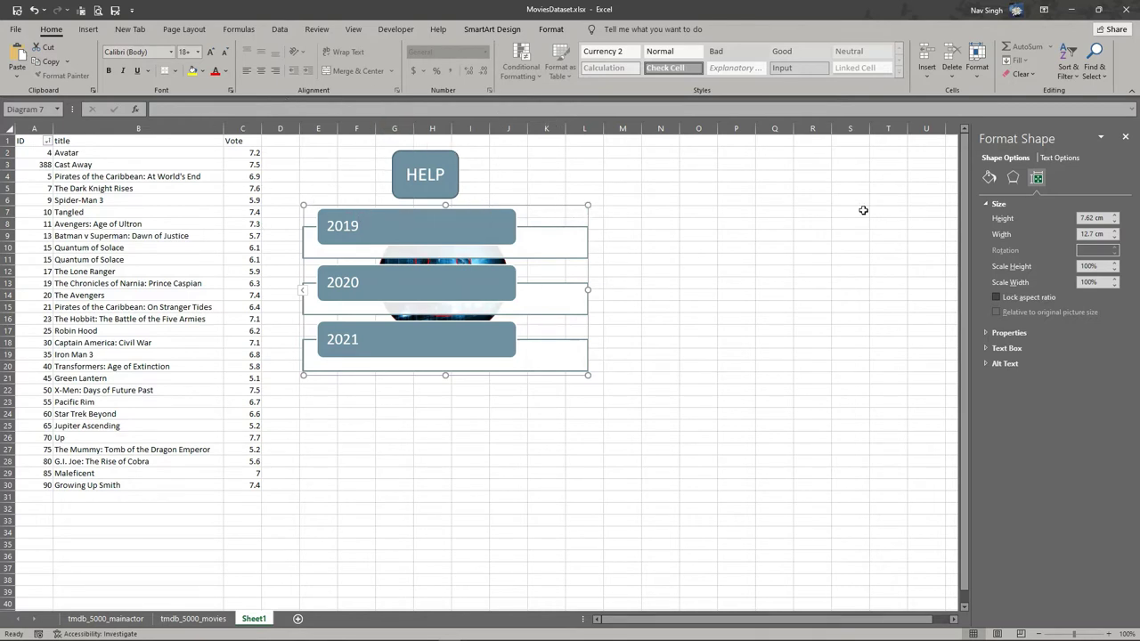
left_click(749, 224)
left_click(532, 210)
key("Delete")
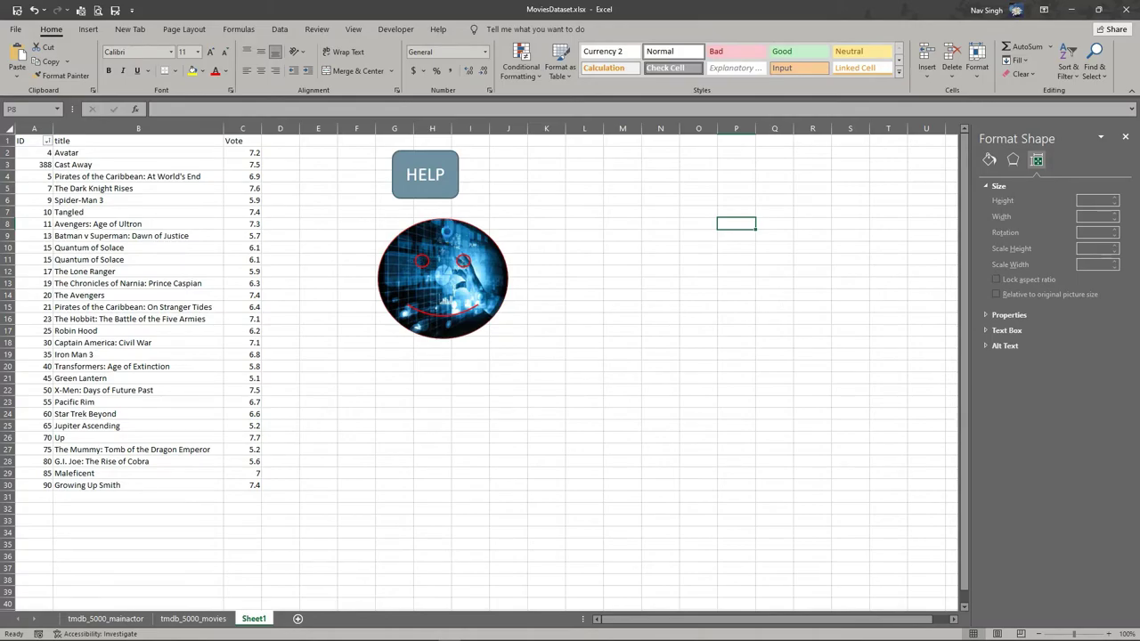
left_click(448, 233)
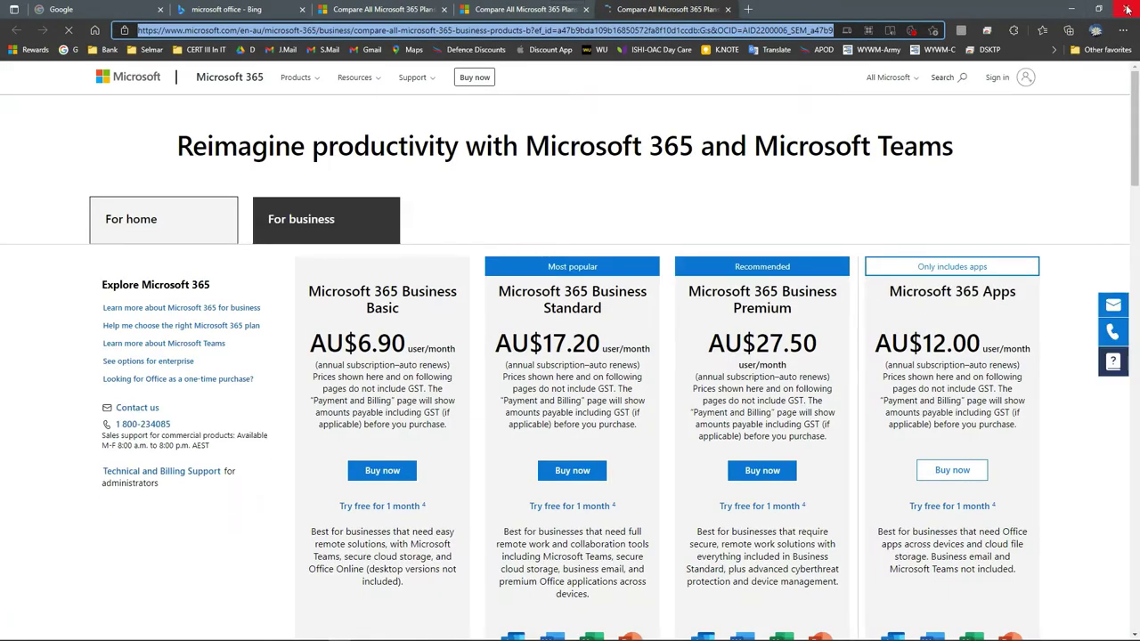
Step: Close the browser and delete the round picture from Sheet1
left_click(1127, 9)
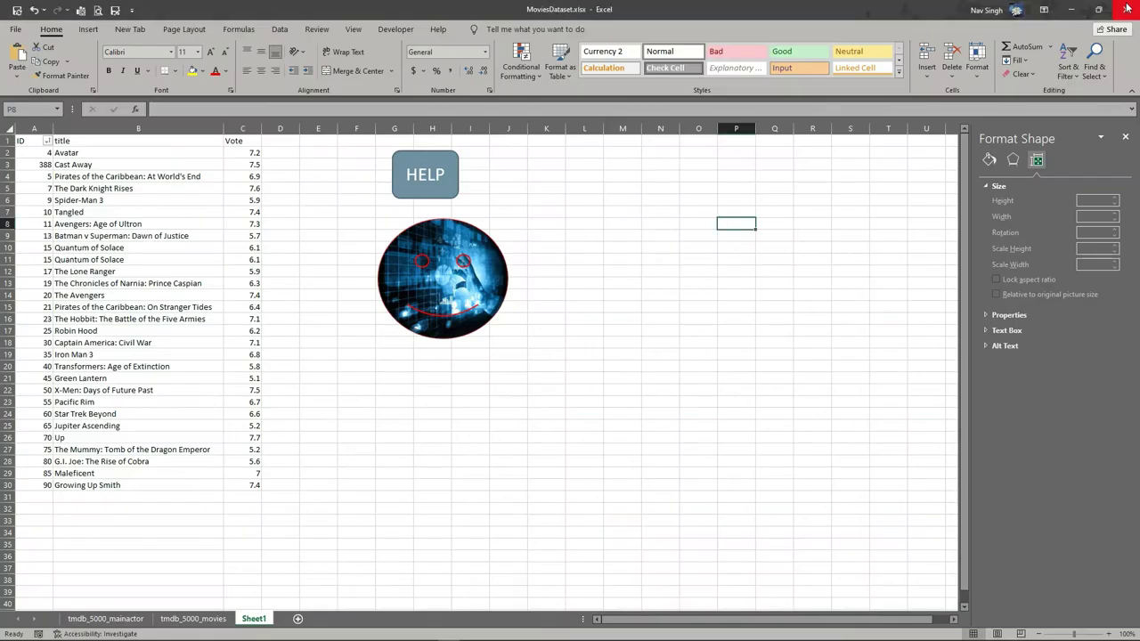
right_click(488, 232)
right_click(475, 234)
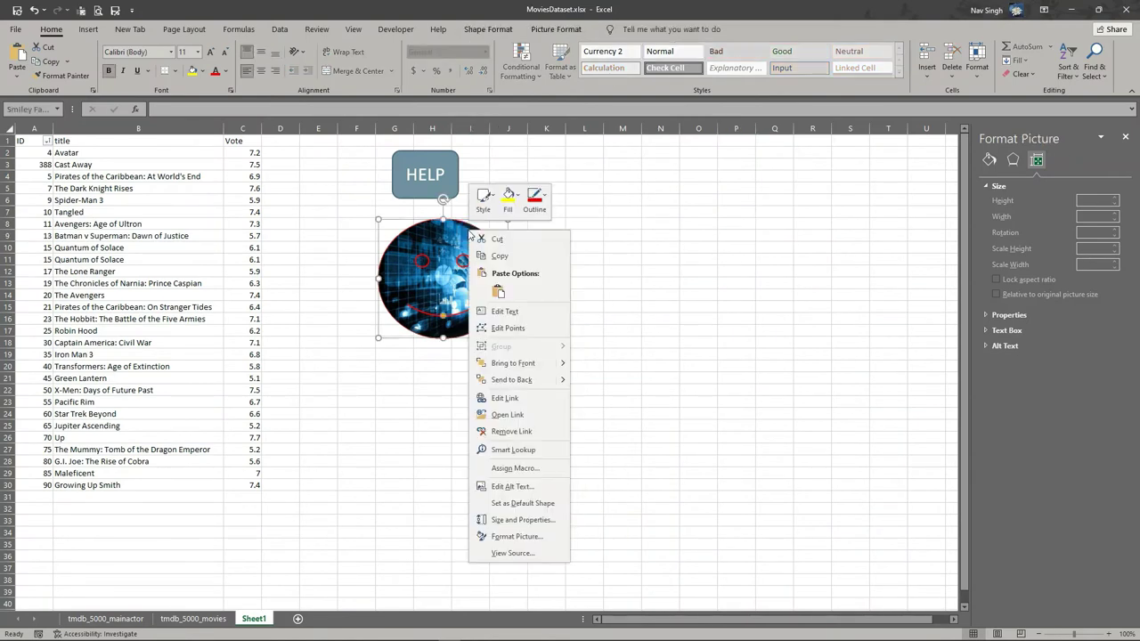
key("Escape")
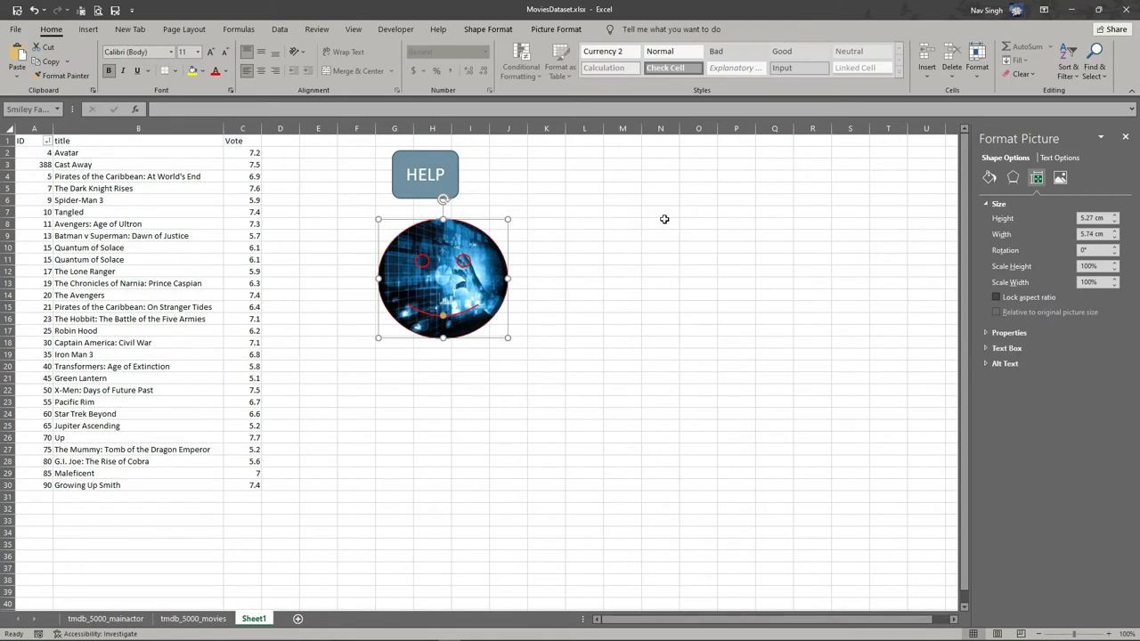
key("Delete")
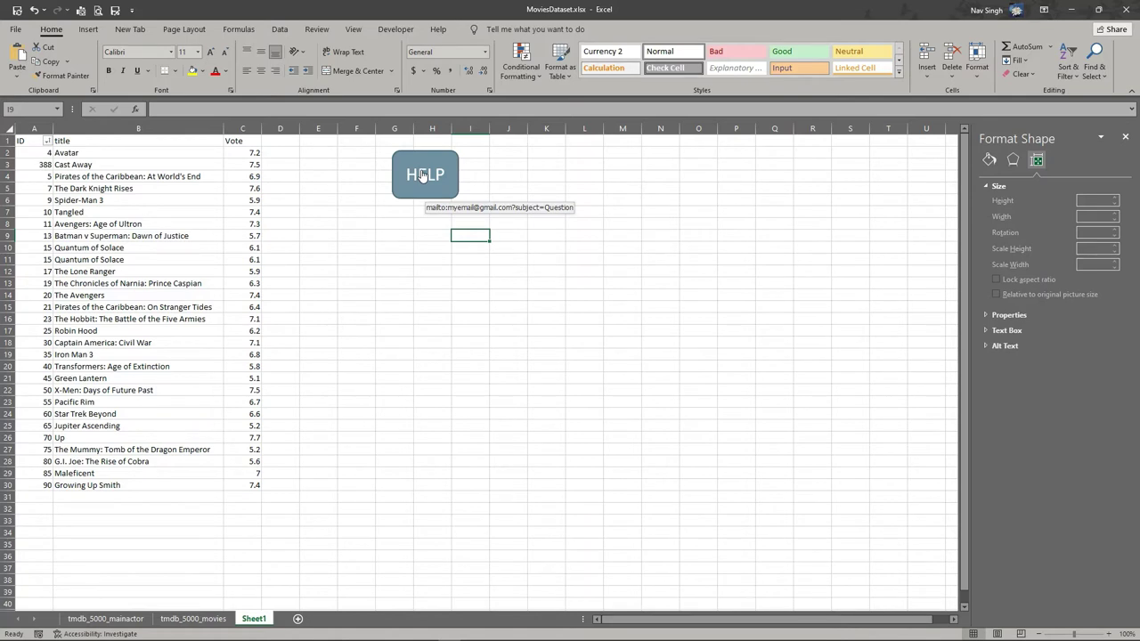
Step: Delete the HELP button shape, leaving only the movie data
right_click(423, 175)
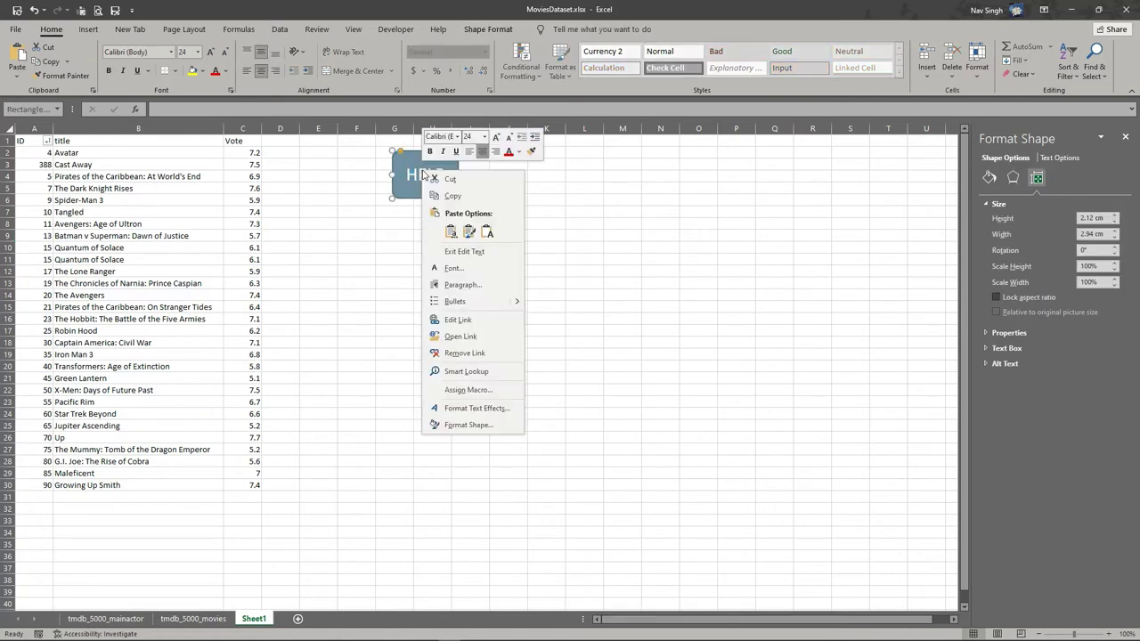
left_click(570, 175)
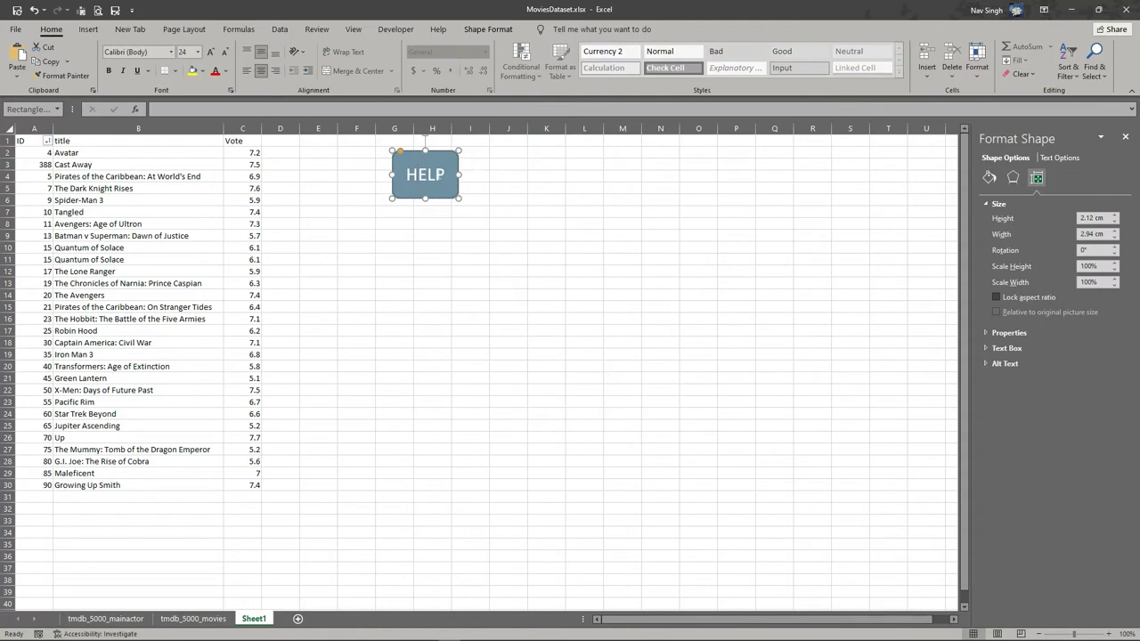
left_click(425, 174)
key("BackSpace")
key("Delete")
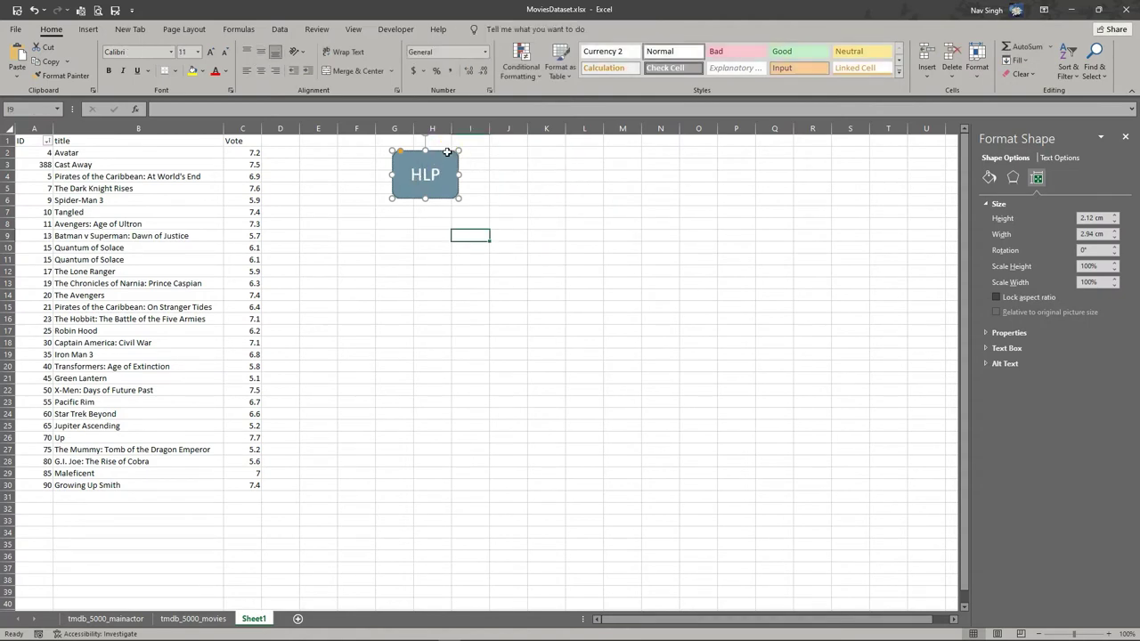
left_click(452, 204)
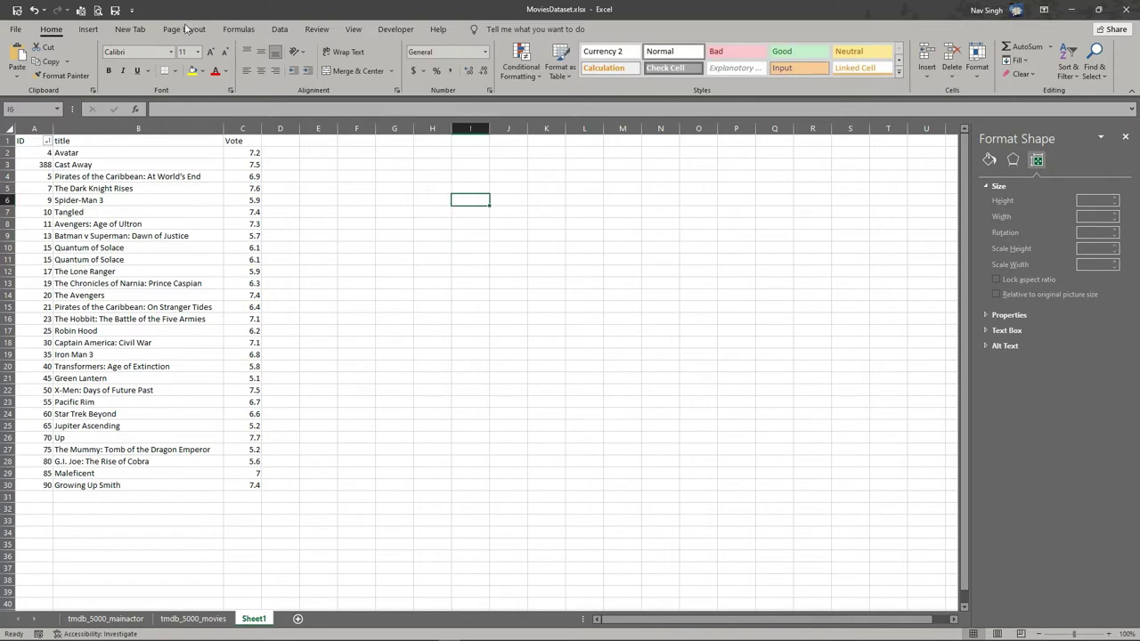
Step: Capture a screen clipping via Insert > Screenshot and move the picture up beside the movie list
left_click(88, 29)
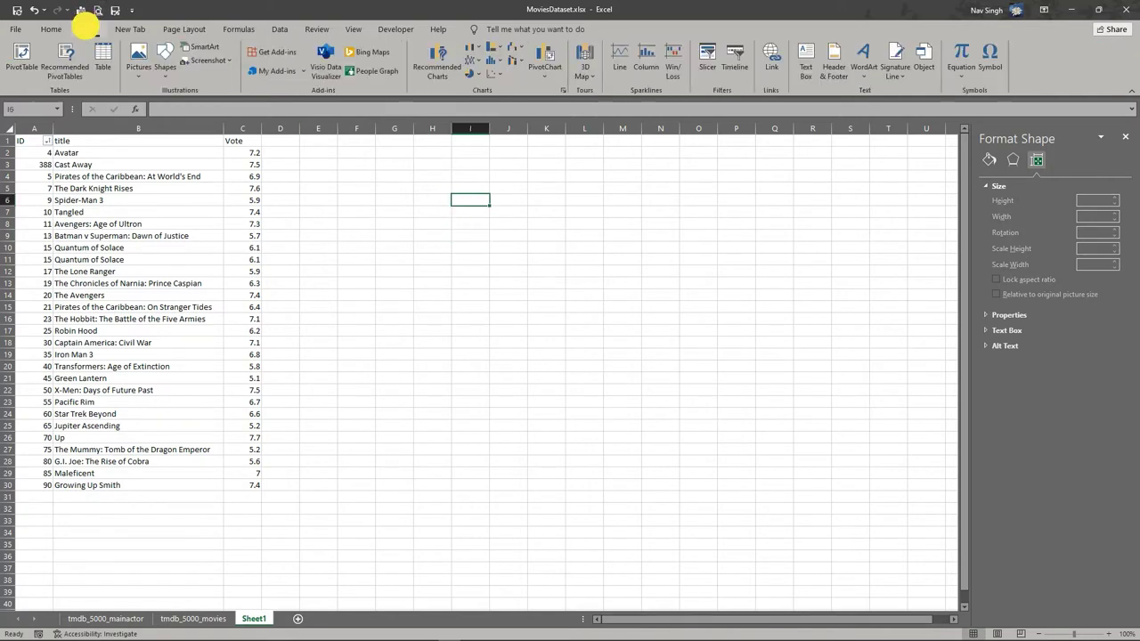
left_click(205, 62)
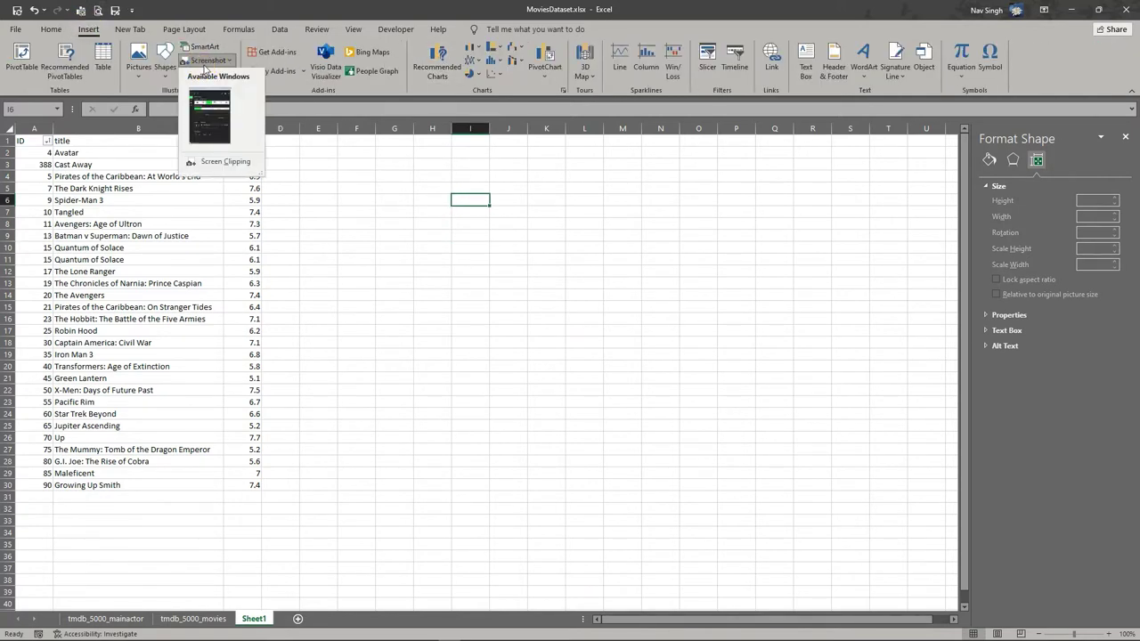
left_click(221, 161)
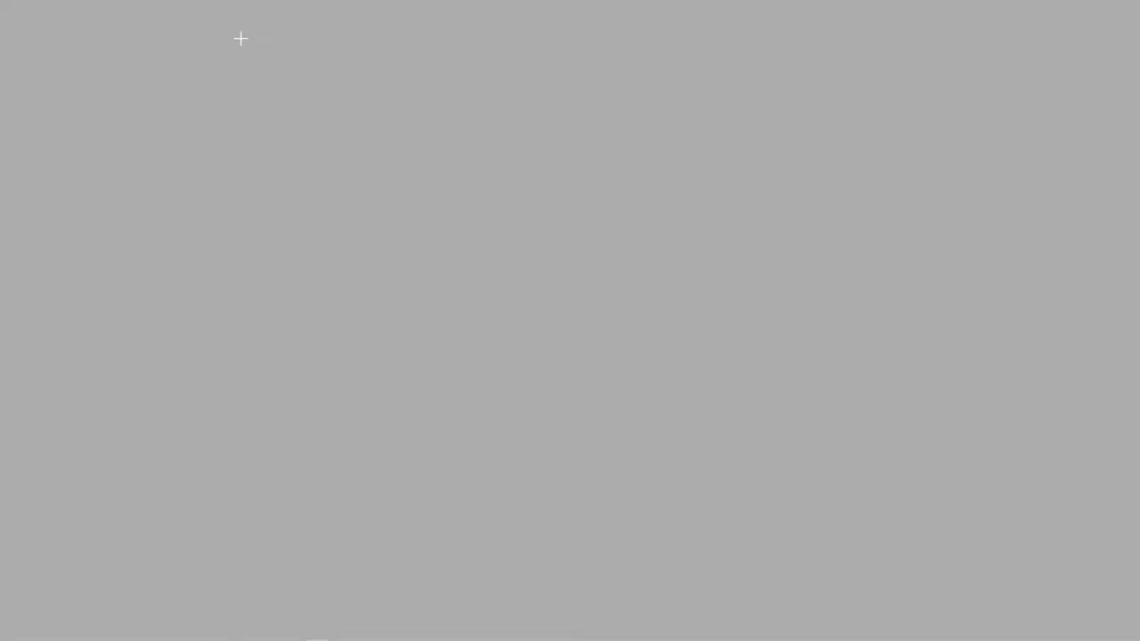
left_click_drag(238, 34, 699, 273)
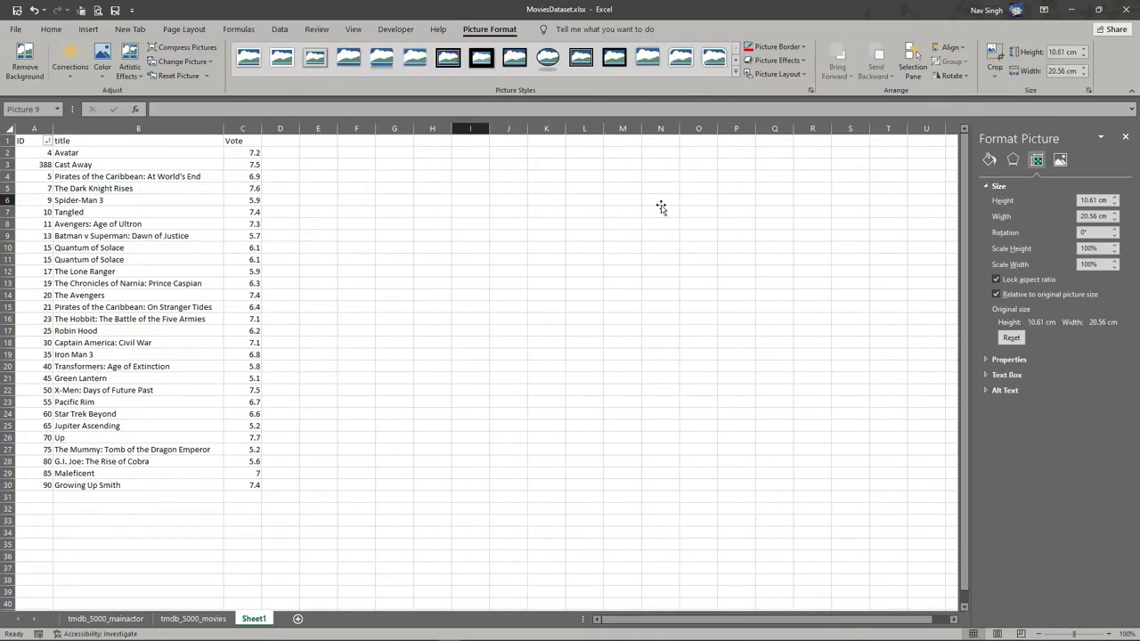
left_click_drag(669, 237, 494, 194)
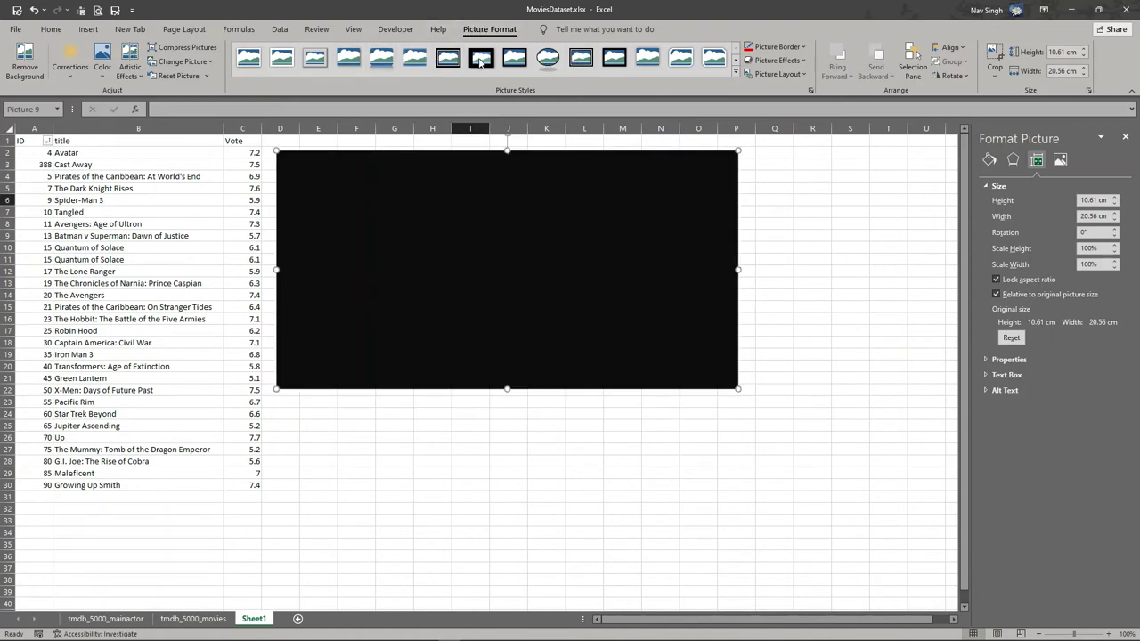
Step: Try several picture styles and settle on Simple Frame, White
left_click(547, 58)
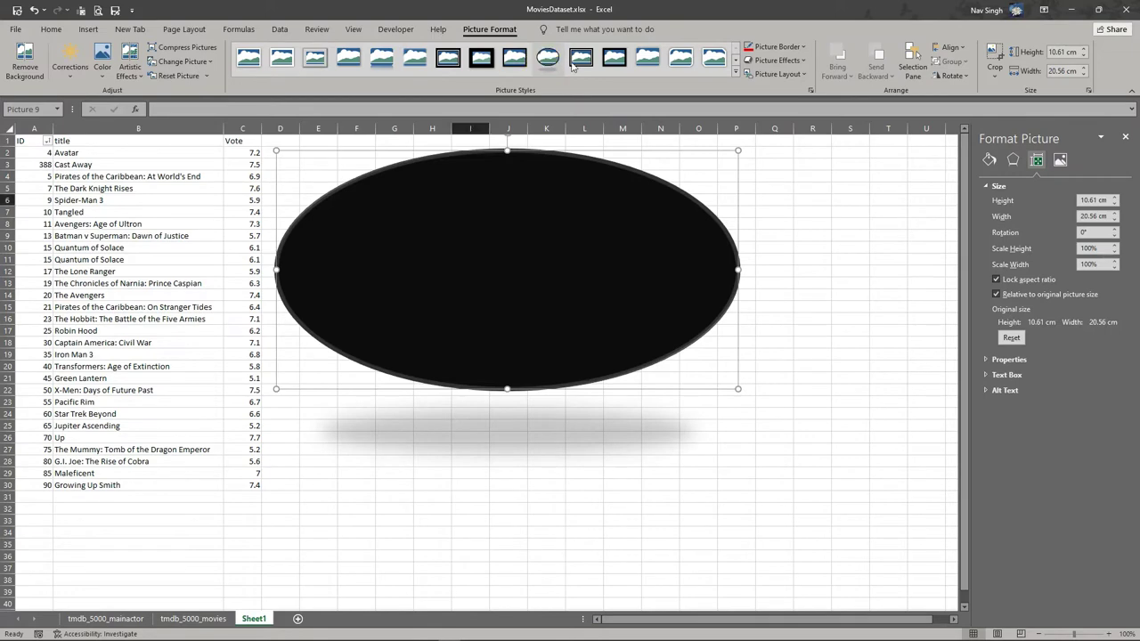
left_click(719, 53)
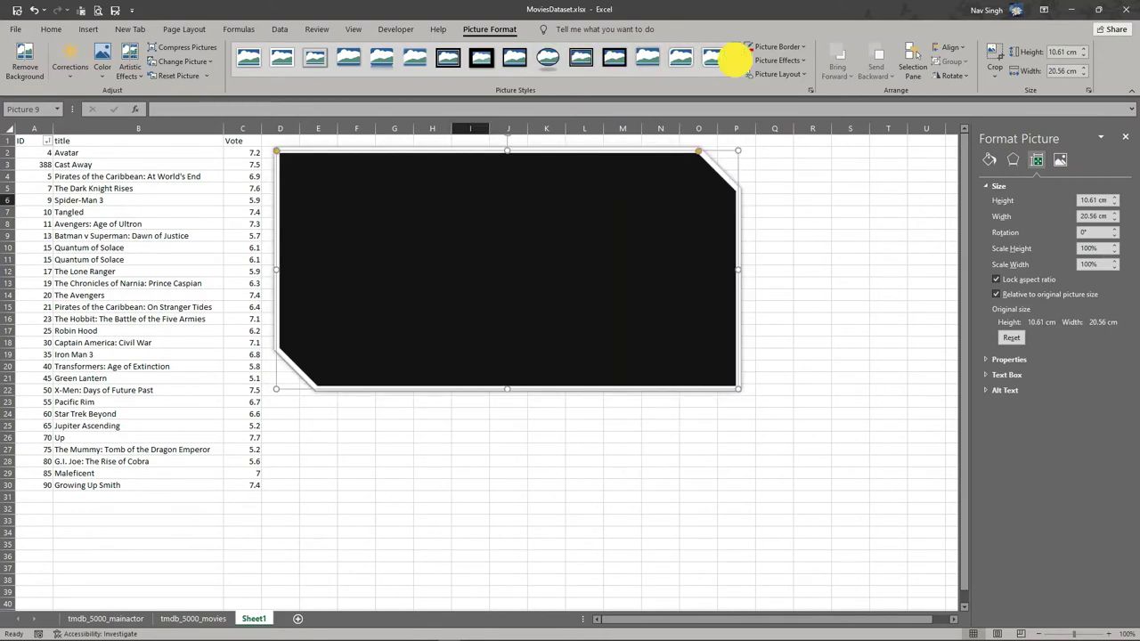
left_click(735, 60)
left_click(518, 59)
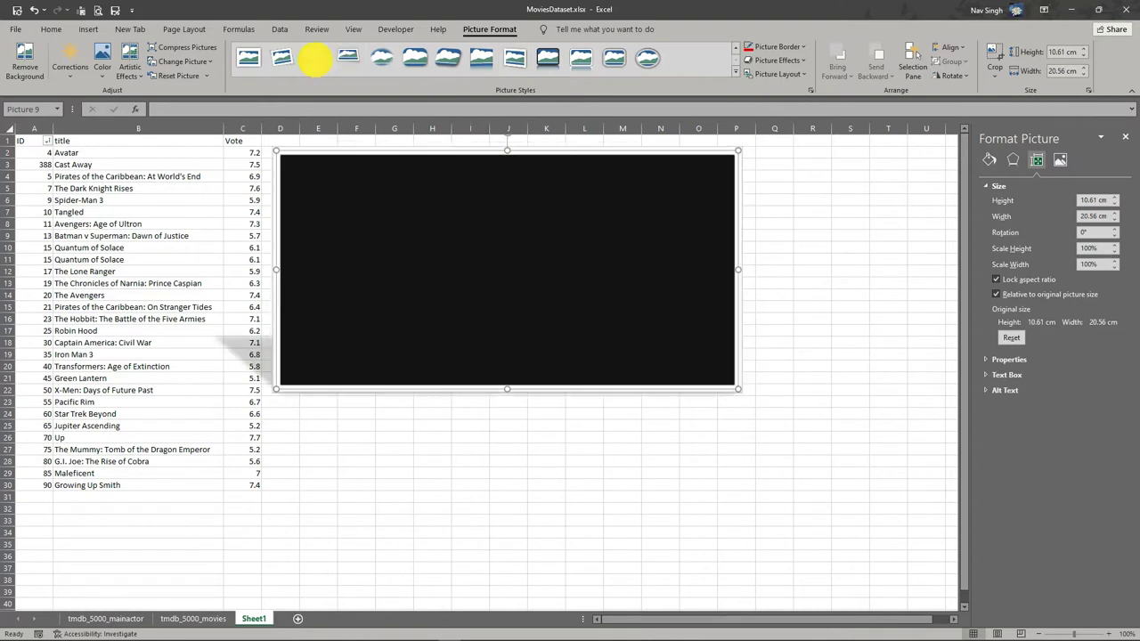
left_click(249, 58)
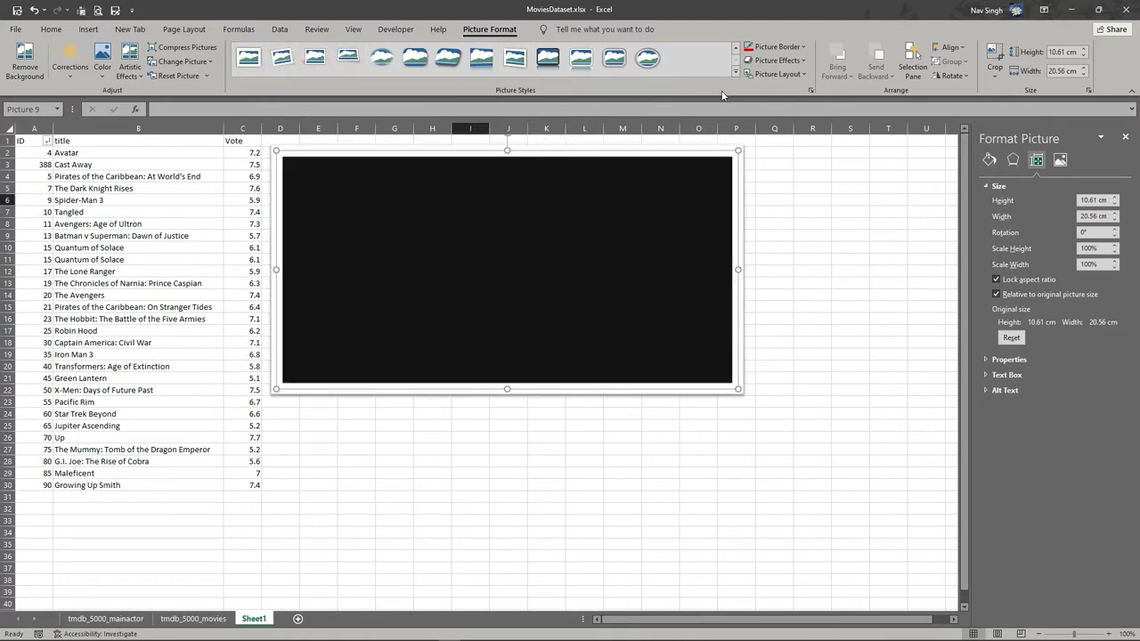
Step: Look through the Picture Border and Effects menus and the Format Picture pane sections
left_click(777, 47)
left_click(777, 47)
left_click(777, 59)
left_click(901, 173)
left_click(990, 160)
left_click(1012, 160)
left_click(1037, 160)
left_click(1059, 161)
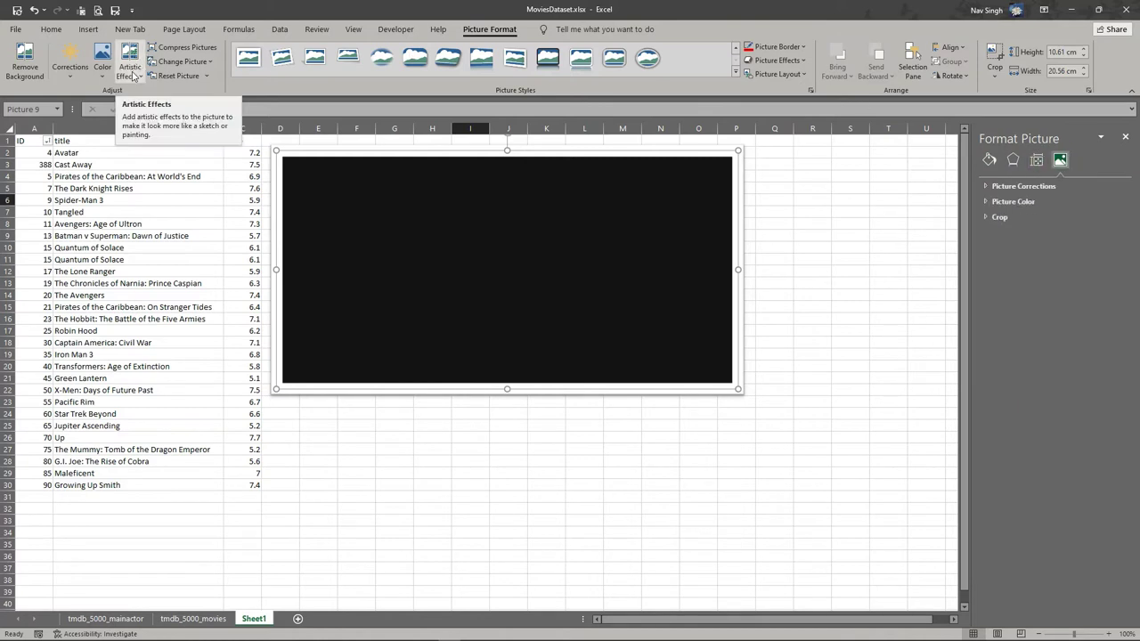
Step: Browse the Artistic Effects, Color, Corrections and Crop options without changing anything
left_click(133, 76)
left_click(104, 71)
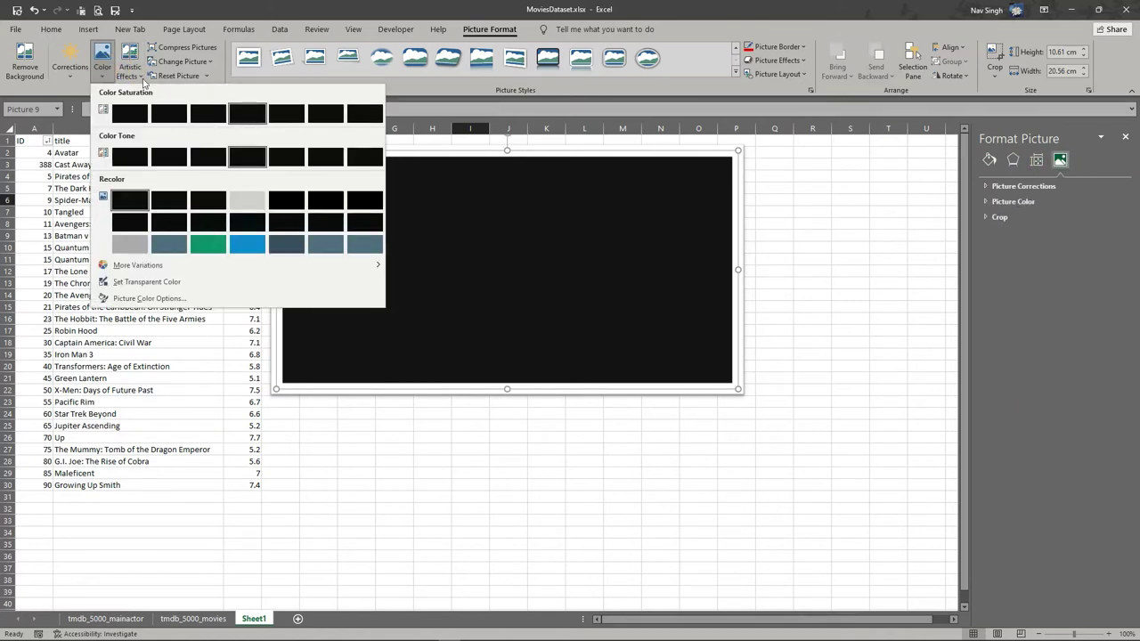
left_click(71, 71)
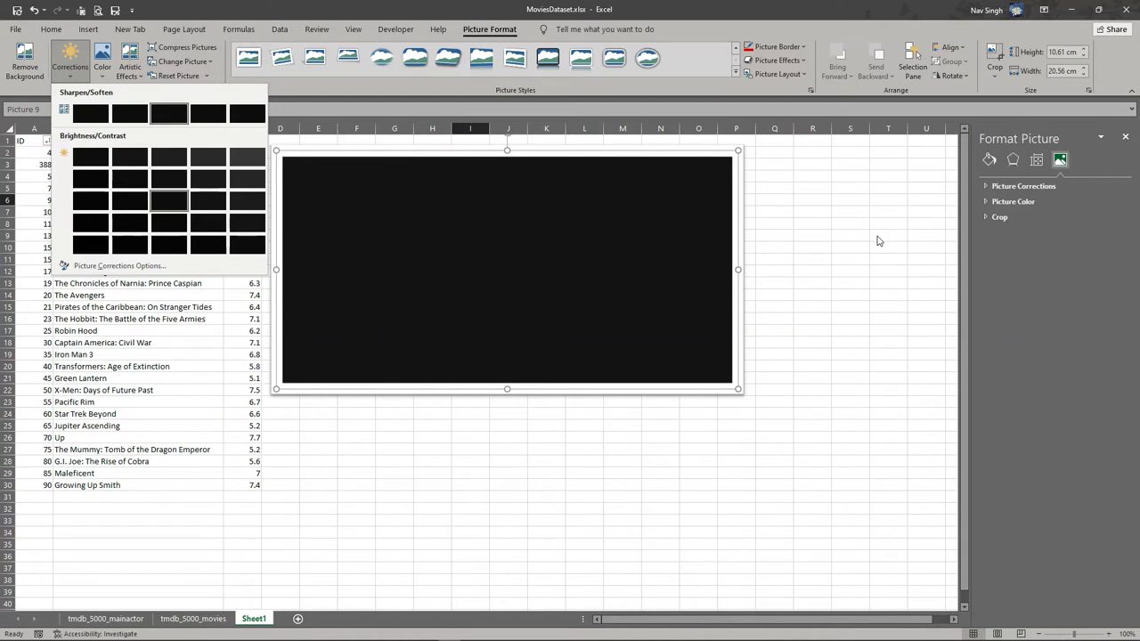
left_click(915, 210)
left_click(995, 71)
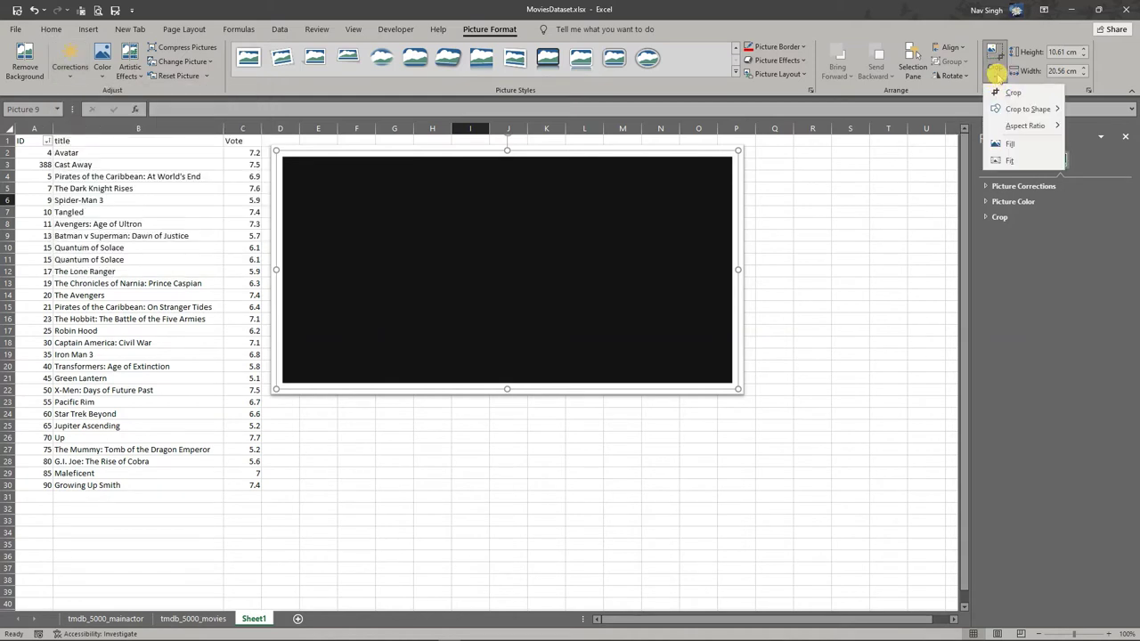
Step: Select the white-framed black screen-clipping picture and delete it from Sheet1
left_click(909, 283)
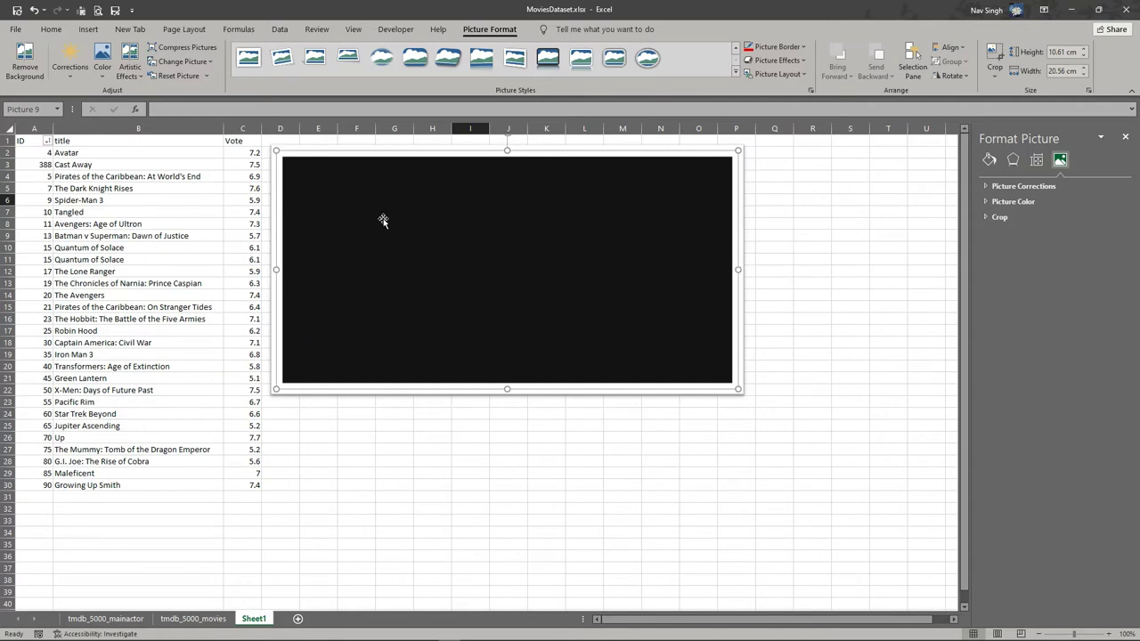
right_click(424, 247)
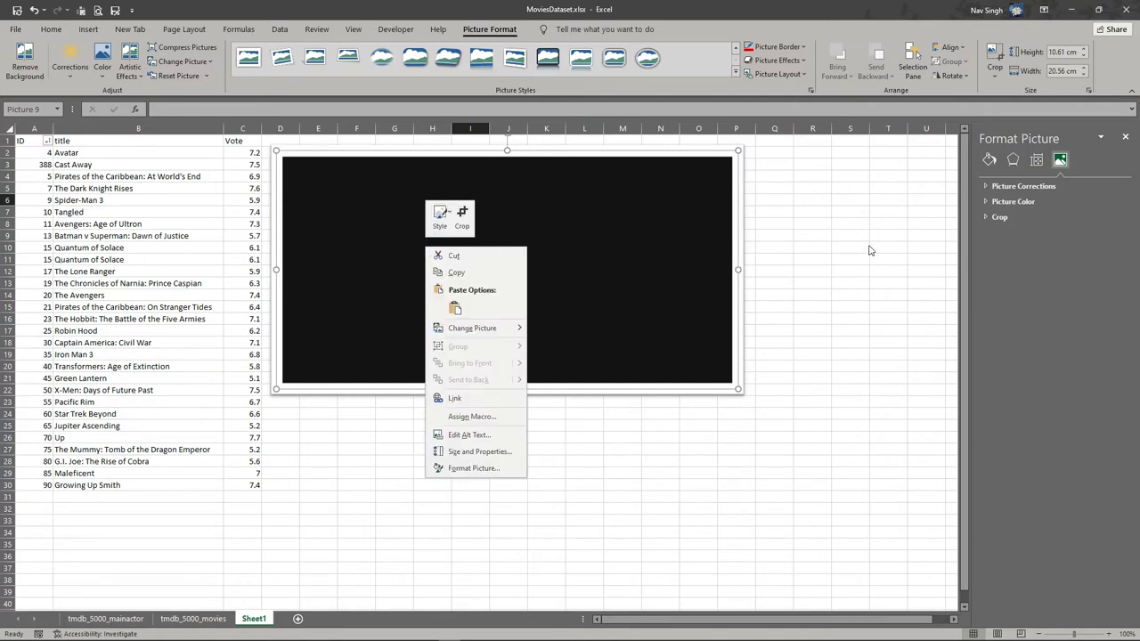
left_click(830, 241)
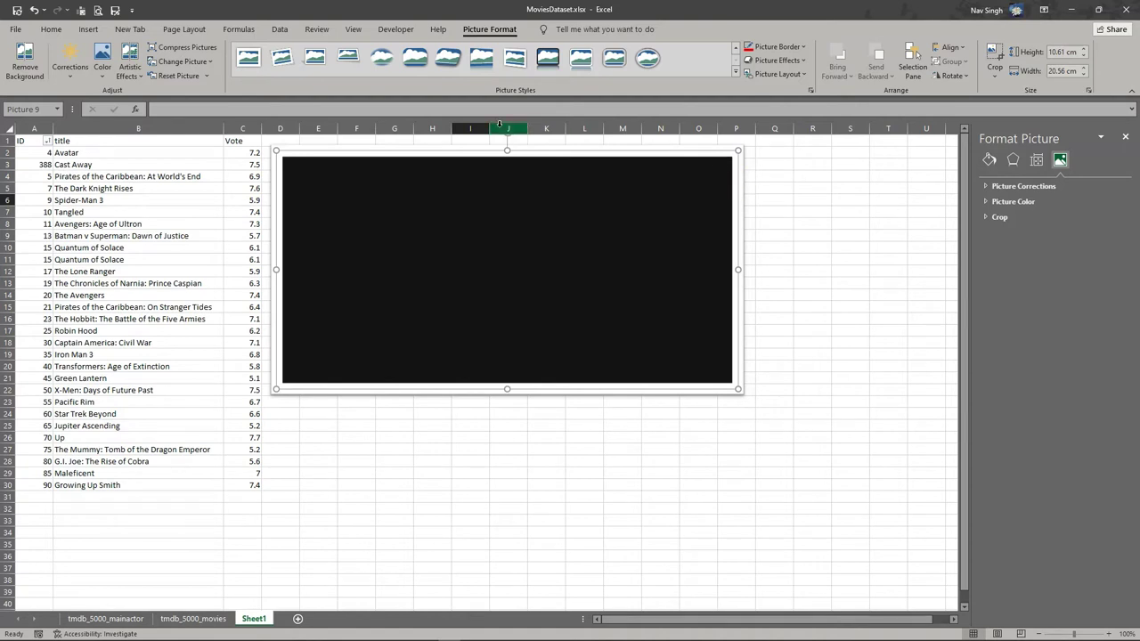
left_click(96, 31)
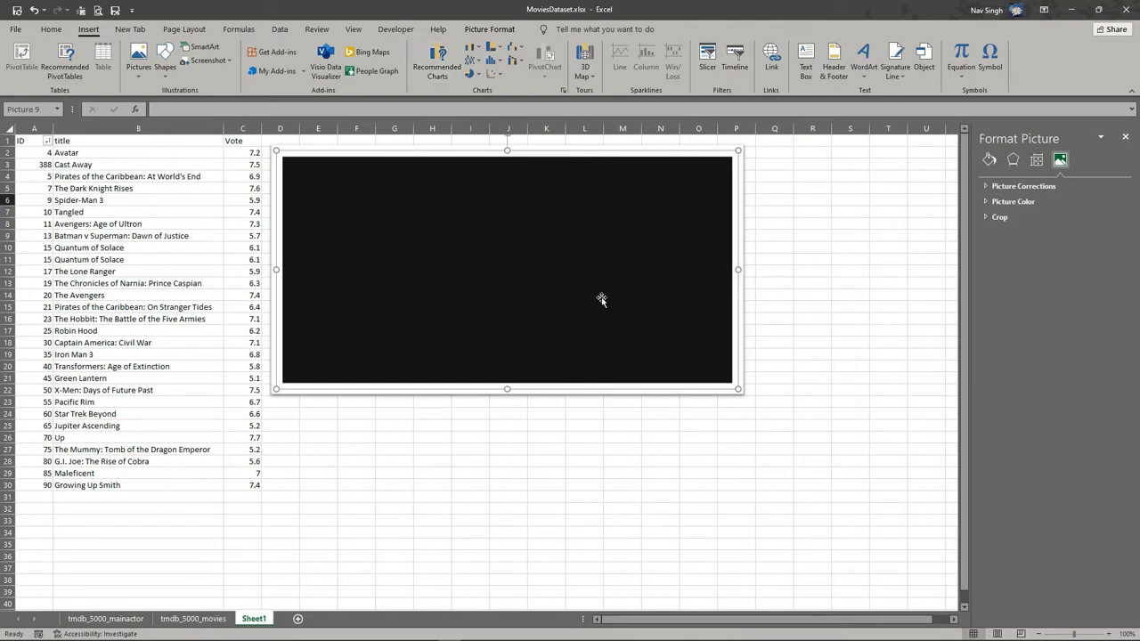
left_click(887, 438)
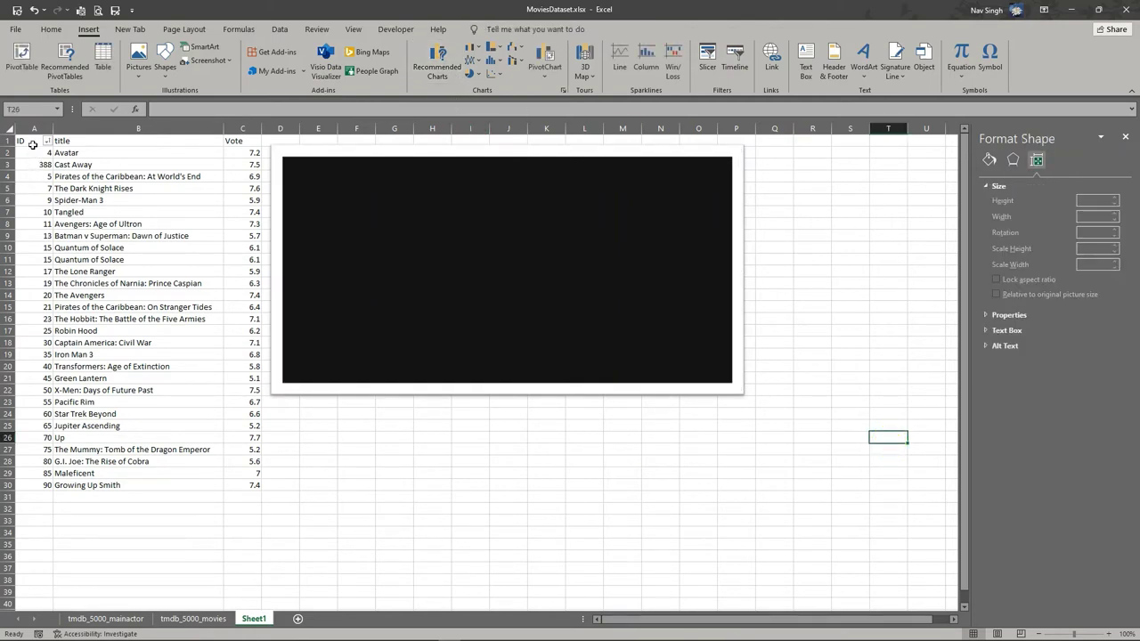
left_click_drag(32, 144, 225, 149)
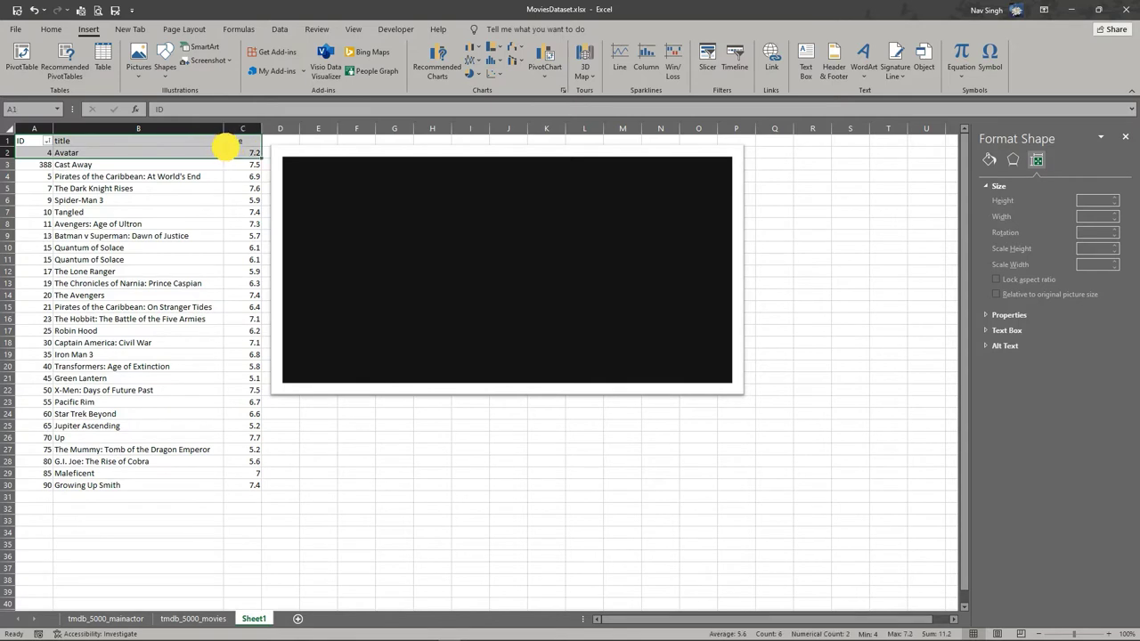
left_click(887, 193)
left_click(726, 156)
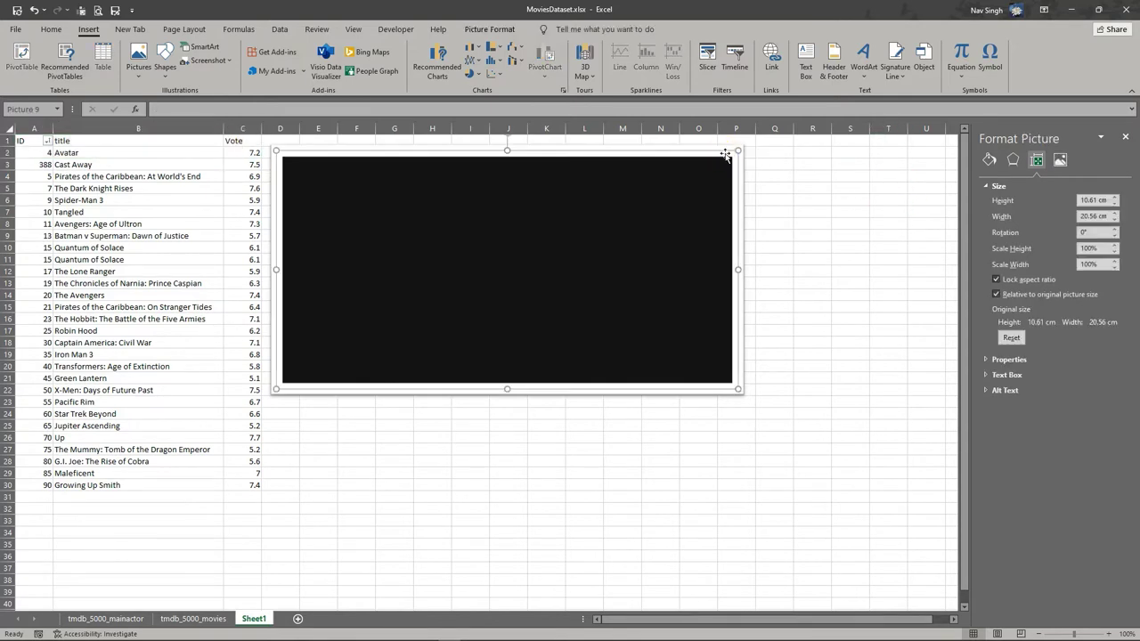
key("Delete")
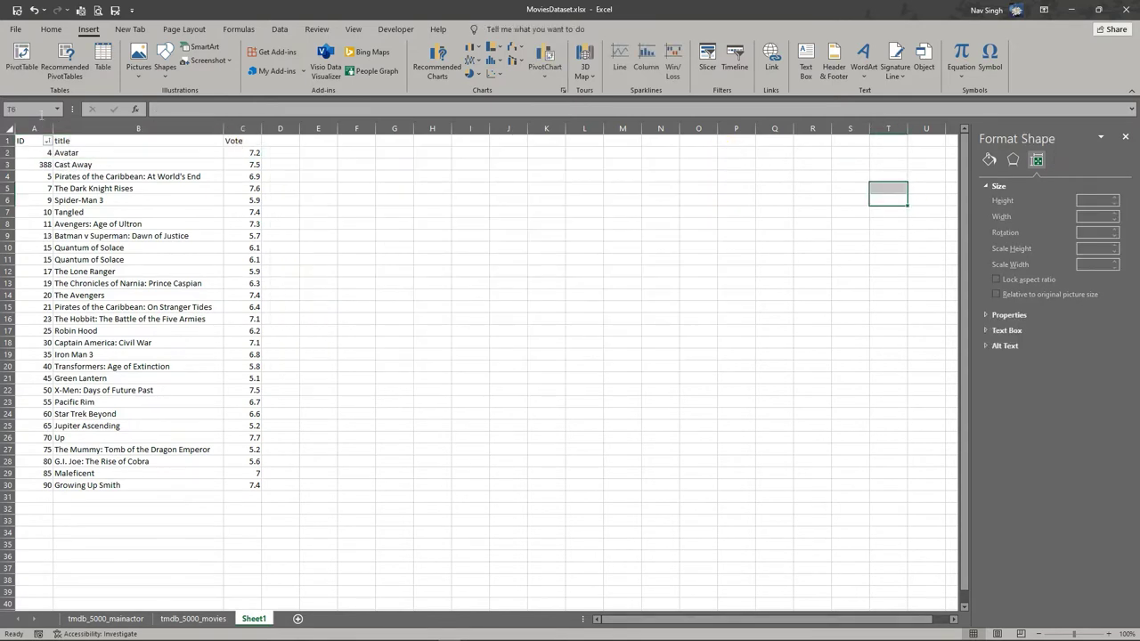
Step: Select A1:C30 and insert a Clustered Column chart of Vote from Recommended Charts > All Charts
left_click_drag(37, 140, 246, 457)
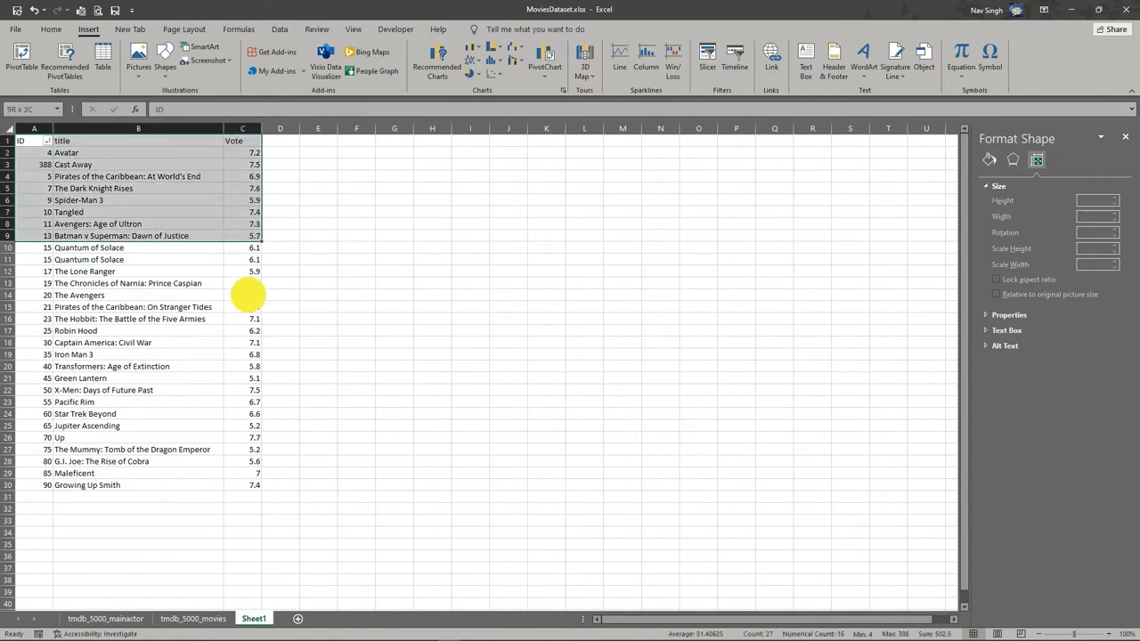
left_click_drag(246, 458, 249, 486)
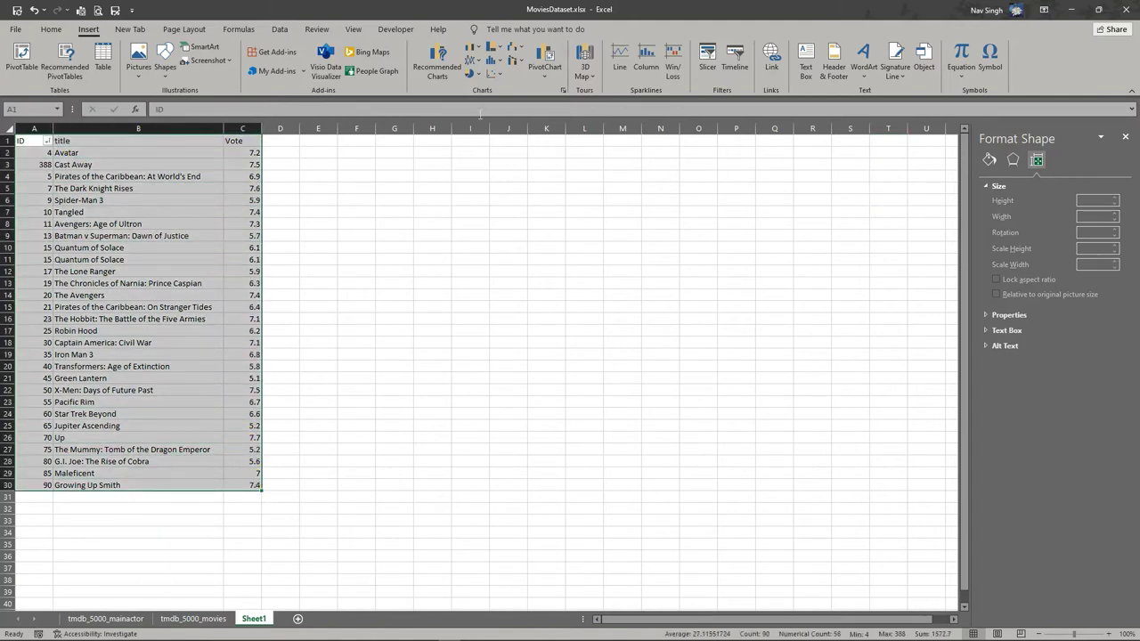
left_click(438, 62)
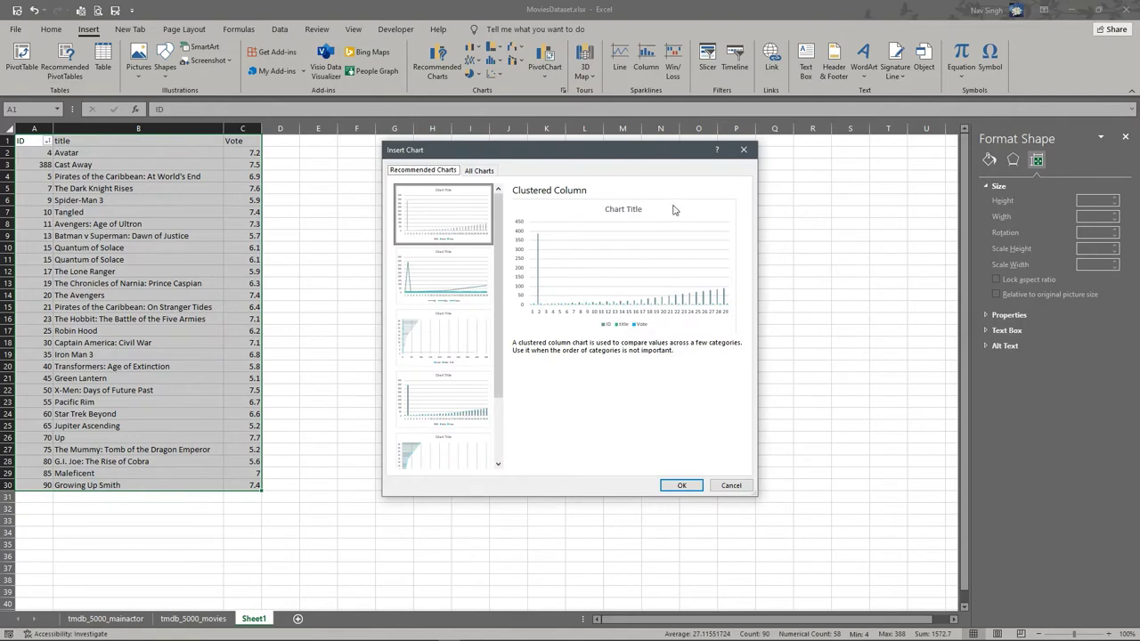
scroll(473, 342, "down", 1)
scroll(459, 435, "up", 1)
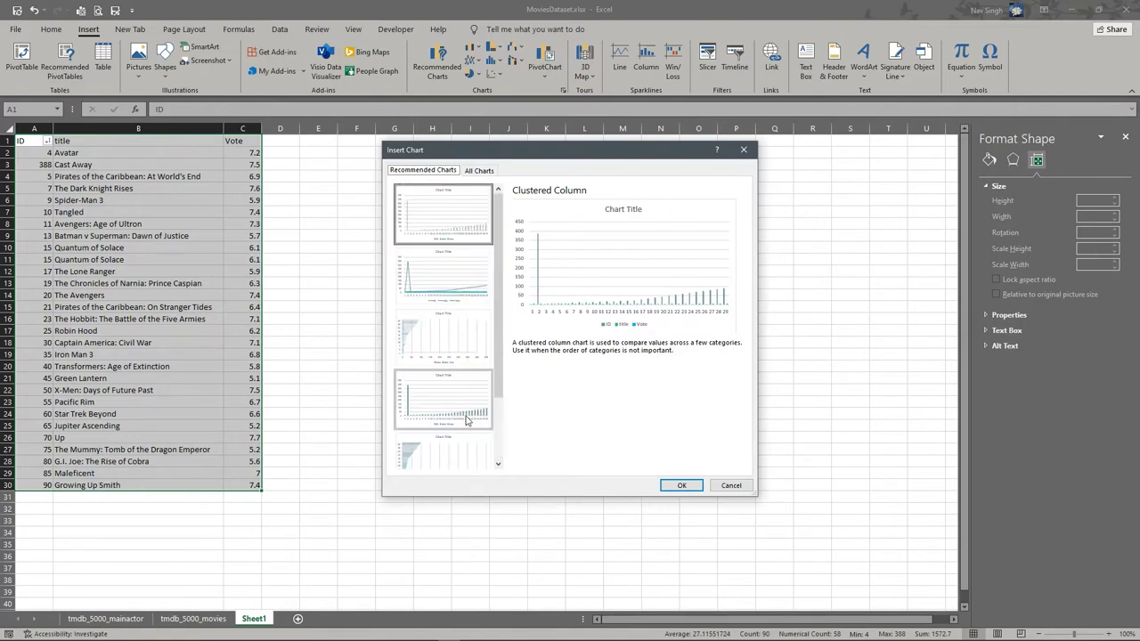
left_click(488, 172)
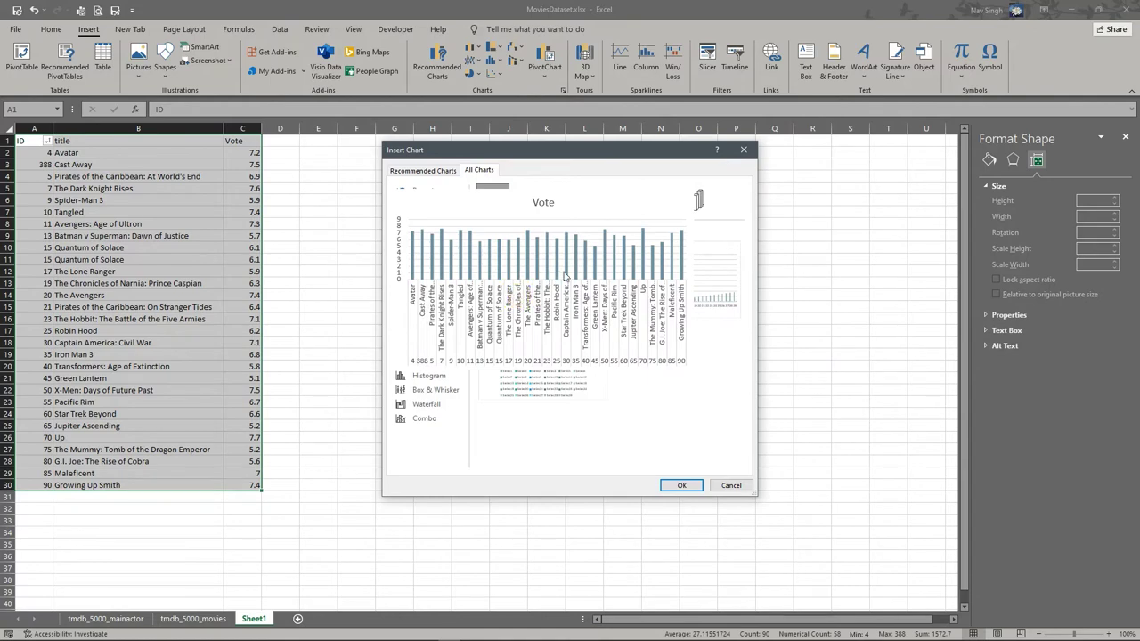
left_click(681, 486)
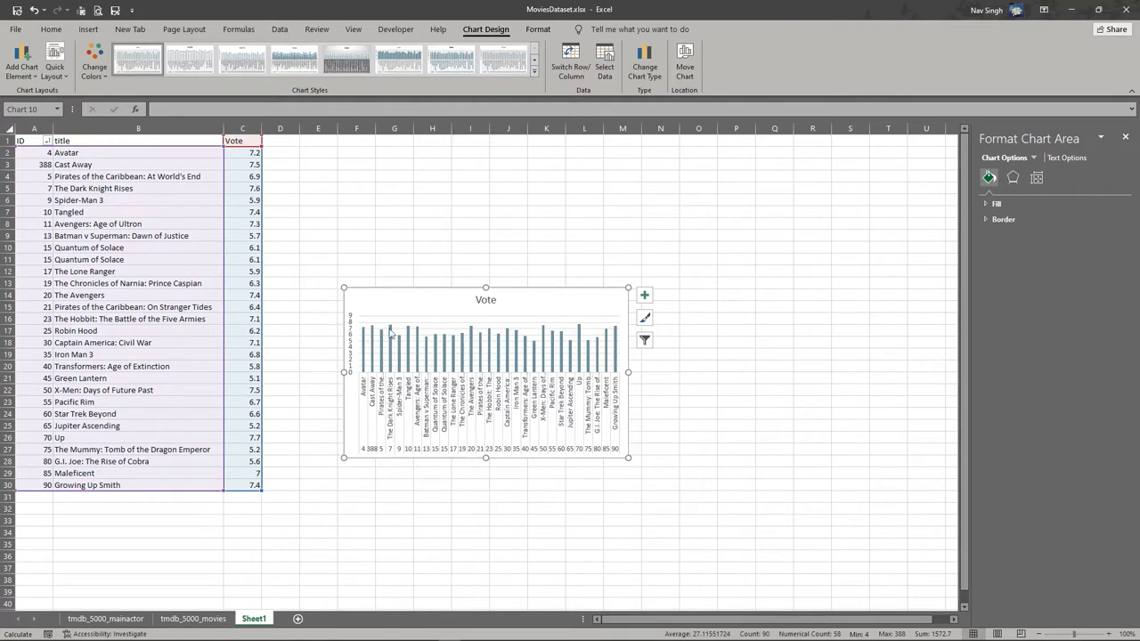
Step: Look through the Vote chart's filter list and chart style options
left_click(645, 339)
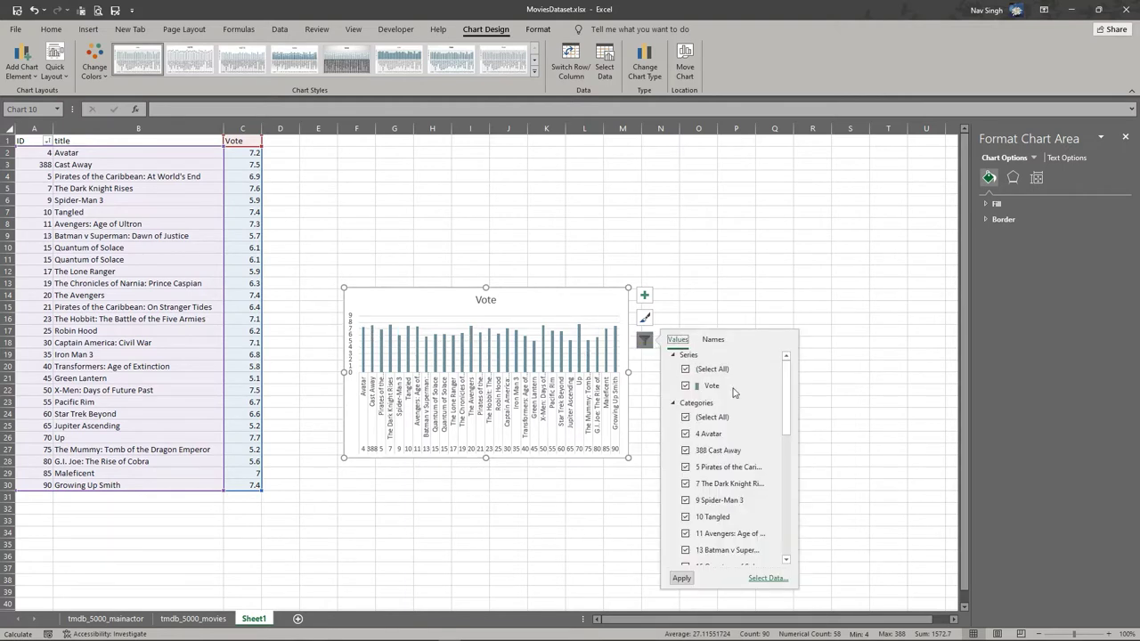
left_click(639, 368)
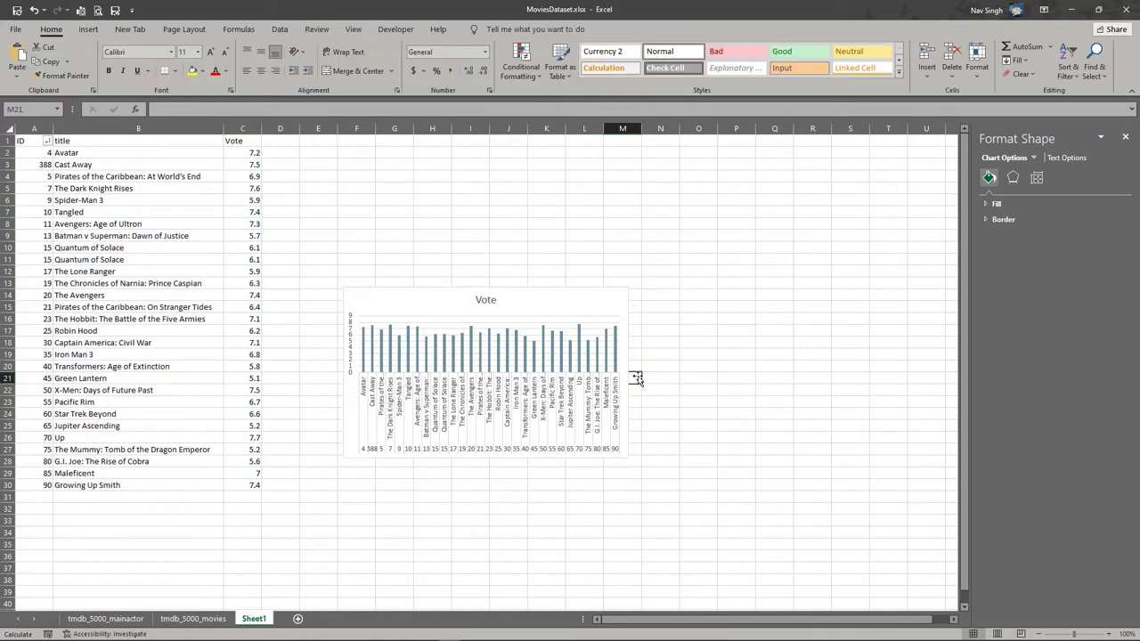
left_click(448, 303)
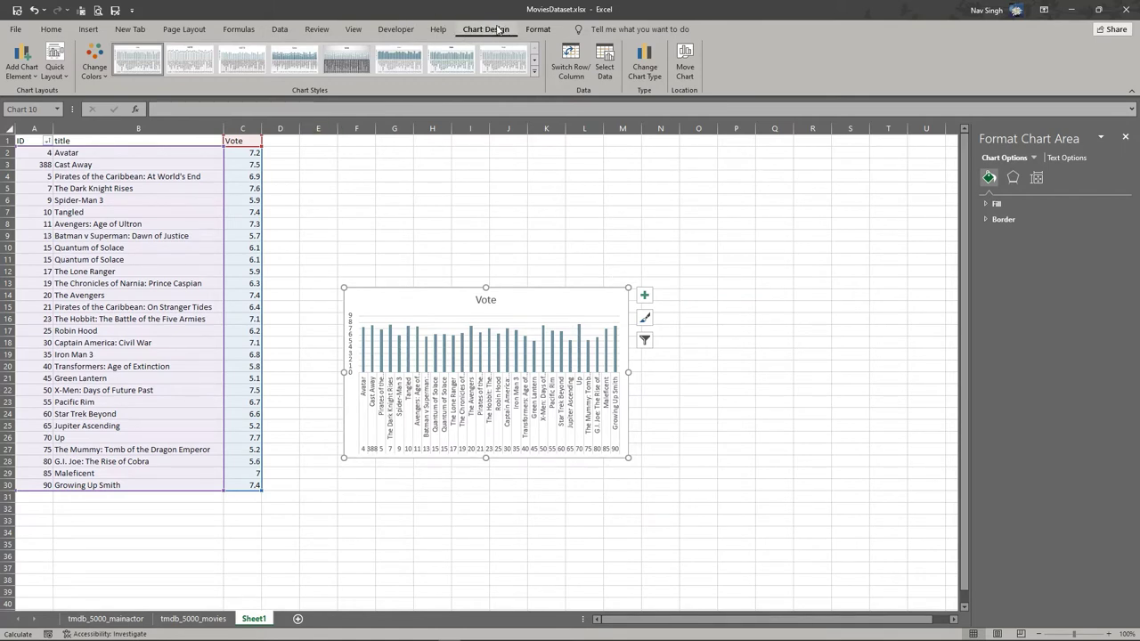
left_click(534, 60)
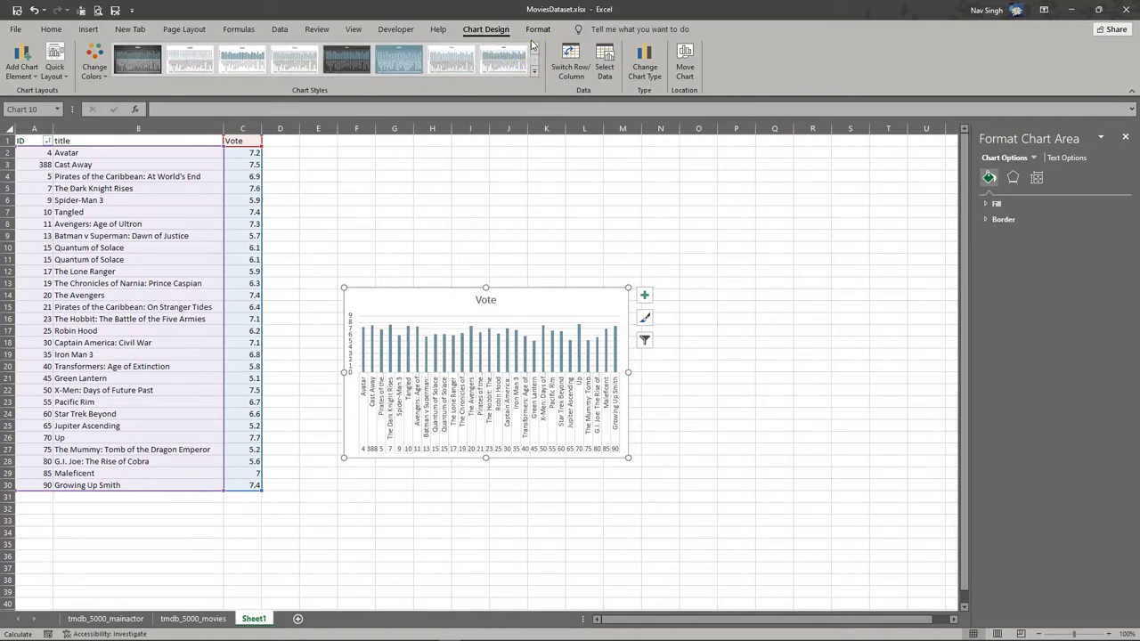
left_click(535, 77)
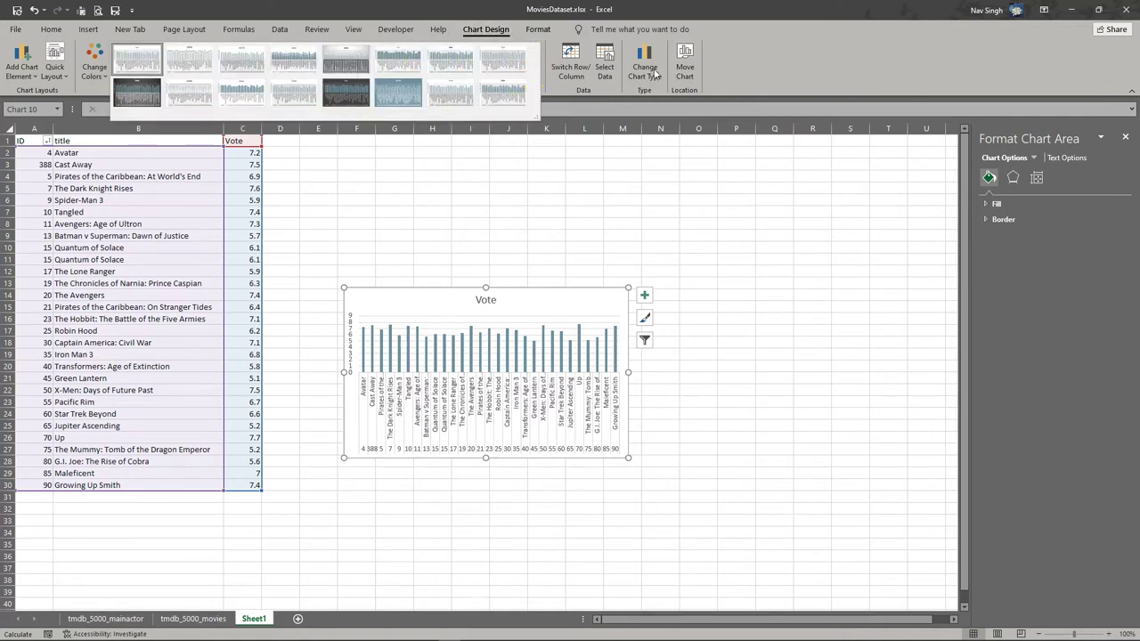
left_click(718, 163)
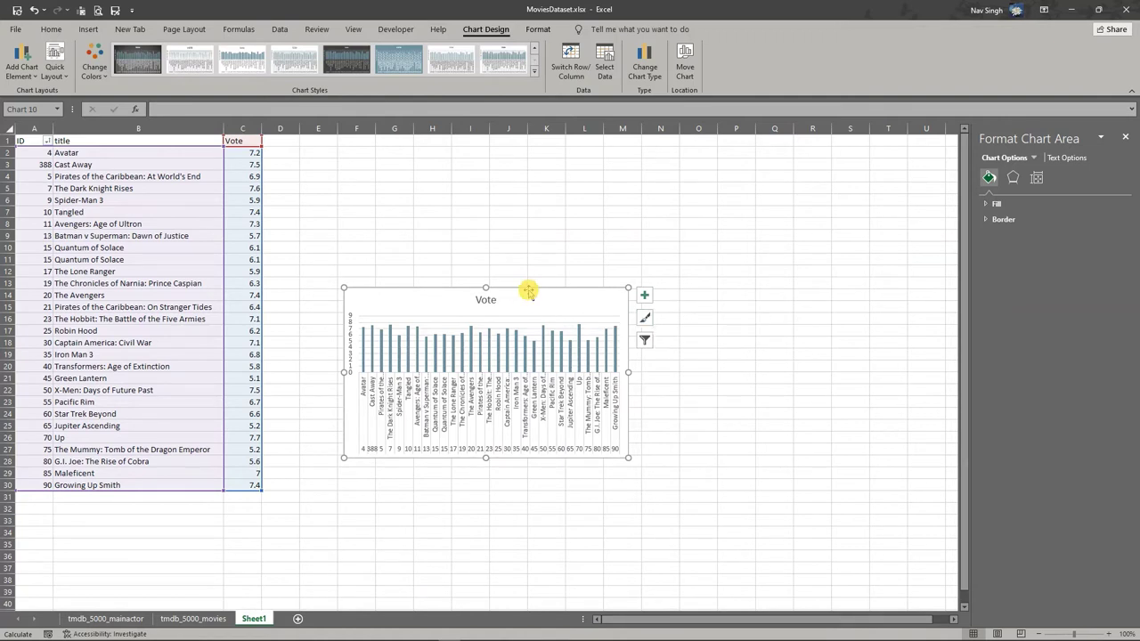
Step: Add axis titles and data labels to the Vote chart
left_click(643, 294)
left_click(674, 322)
left_click(673, 344)
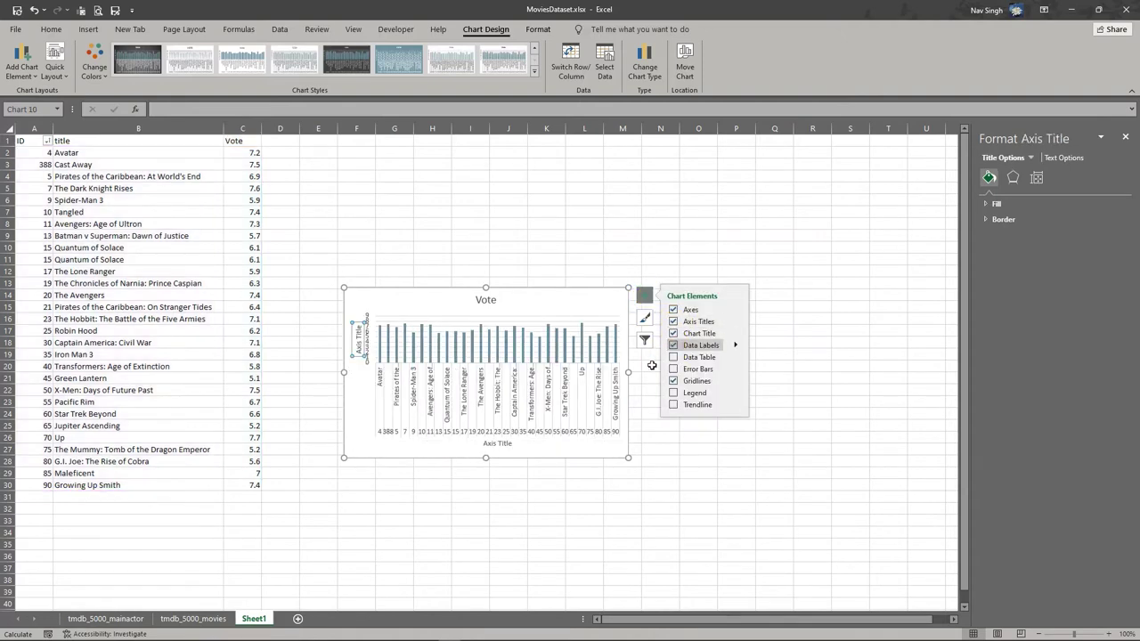
left_click(663, 363)
left_click(622, 299)
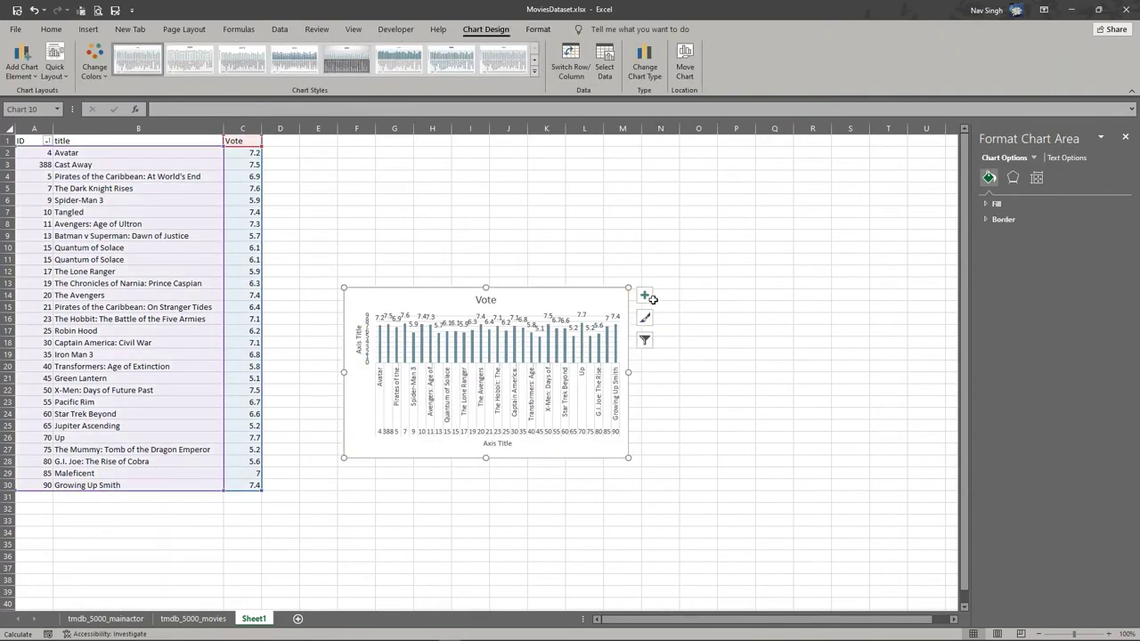
left_click(655, 299)
left_click(623, 297)
Step: Toggle data table, trendline, error bars, labels and axes, then delete the Vote chart
left_click(644, 296)
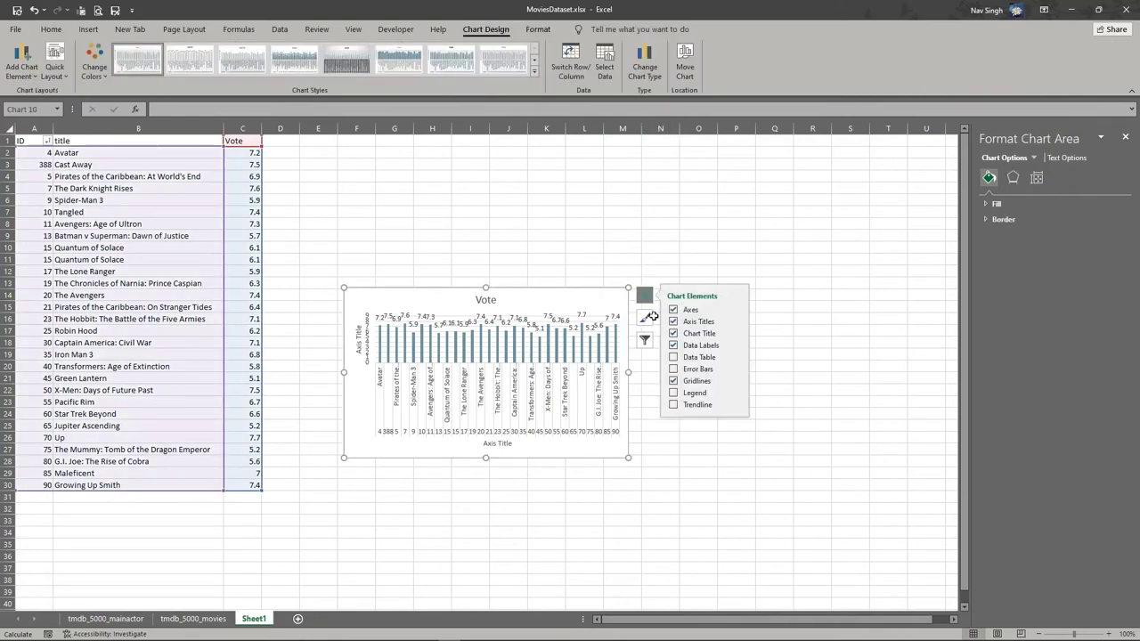
left_click(673, 357)
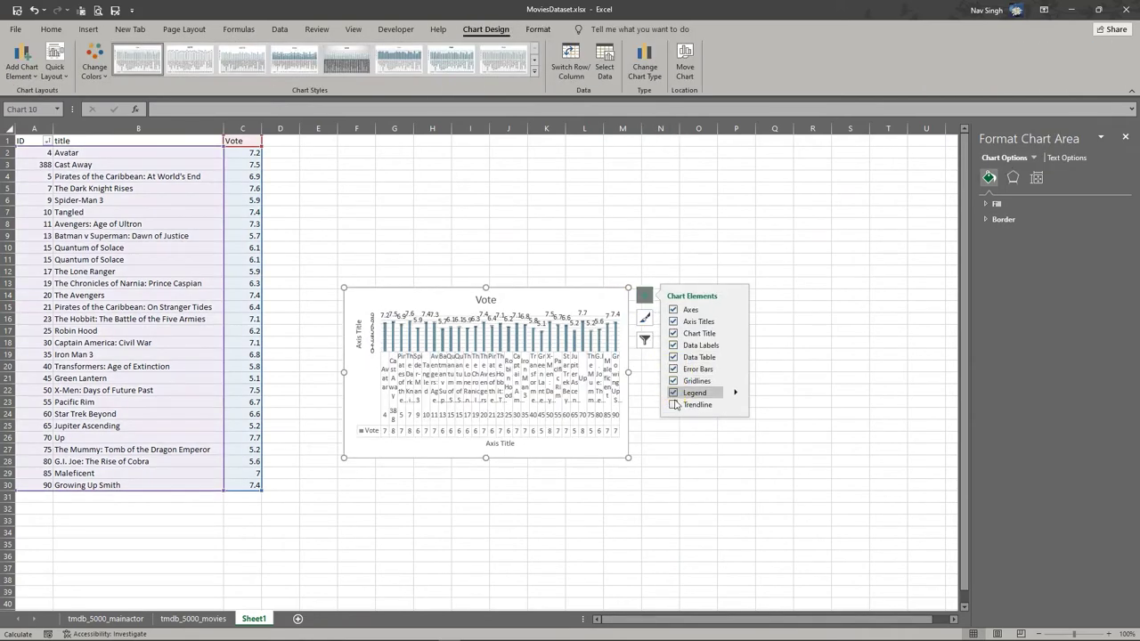
left_click(673, 404)
left_click(675, 367)
left_click(674, 344)
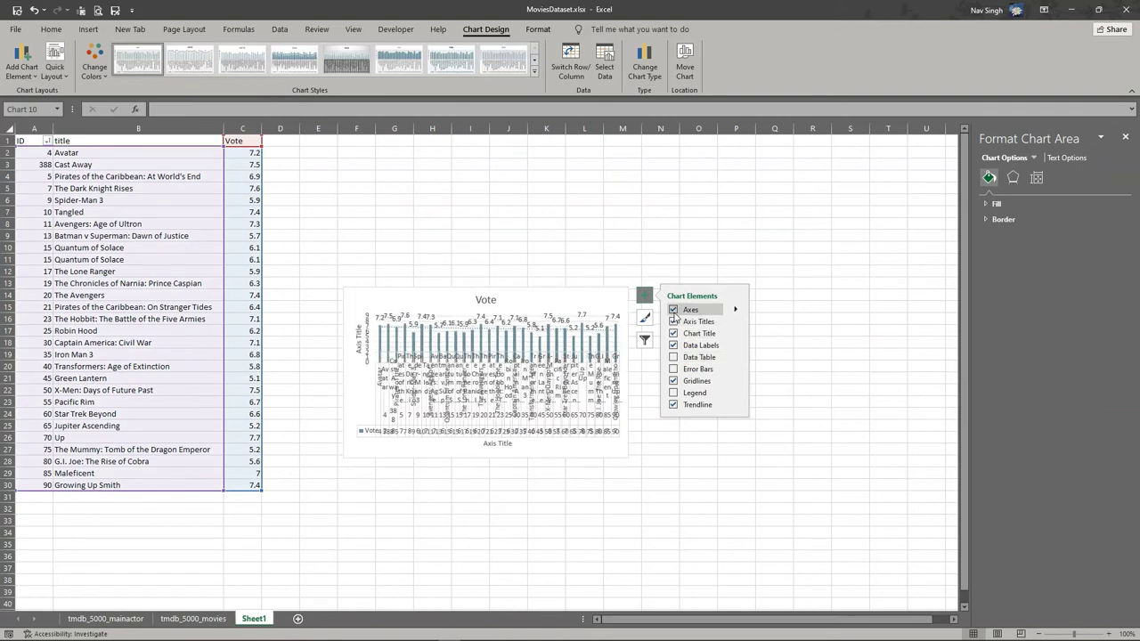
left_click(673, 357)
left_click(673, 309)
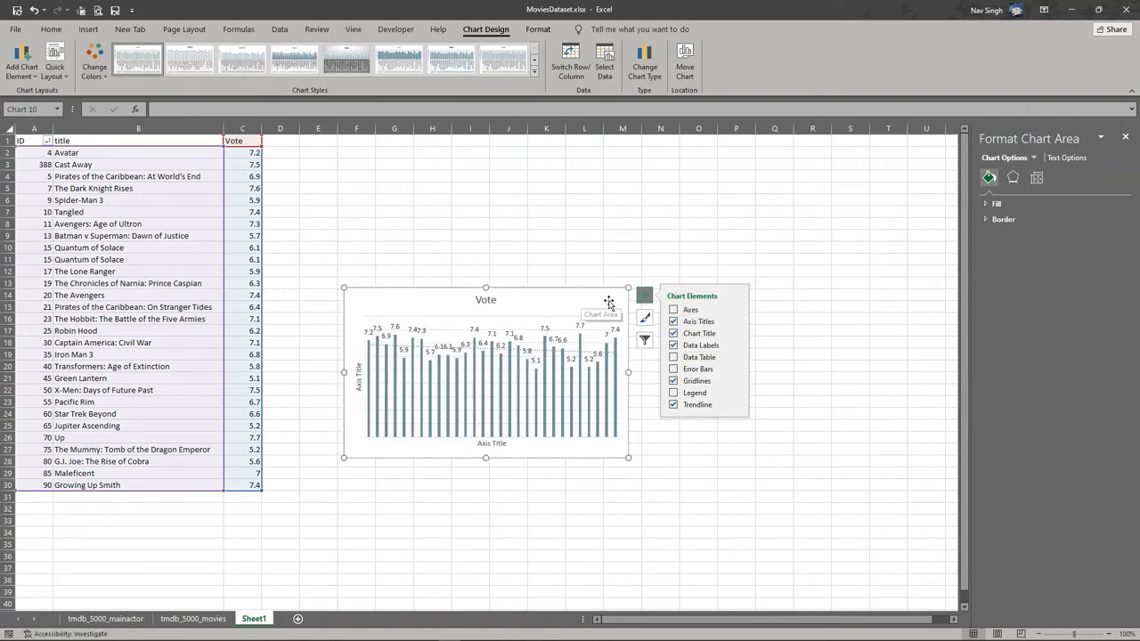
left_click(773, 259)
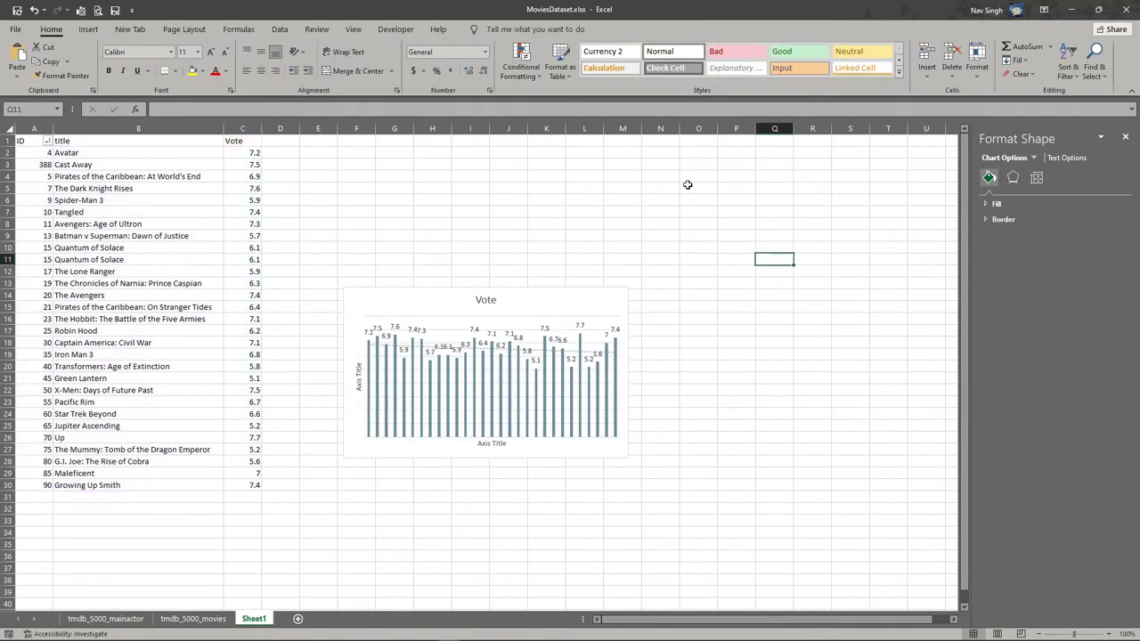
left_click(531, 286)
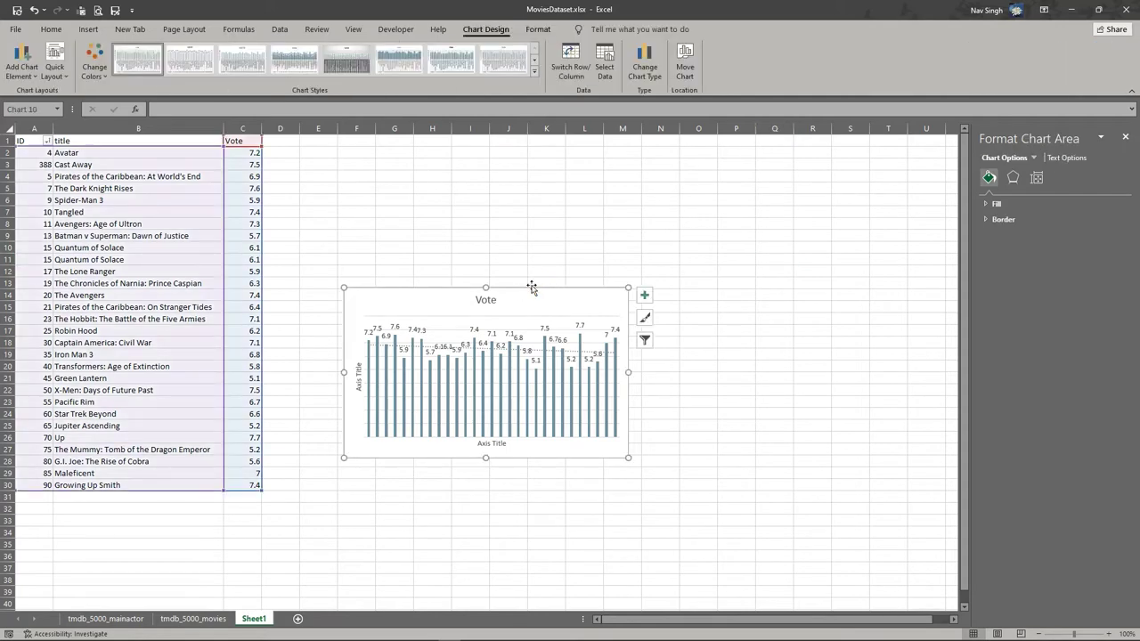
key("Delete")
Step: On tmdb_5000_movies, check (Select All) in the Genre filter and select the table data
left_click(444, 273)
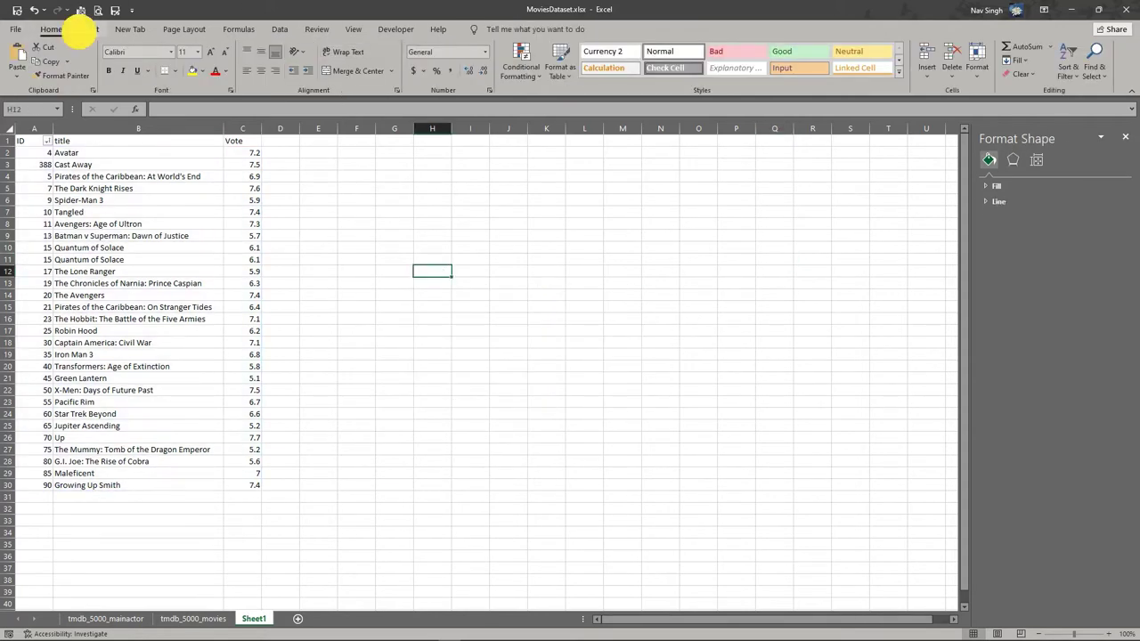
left_click(88, 30)
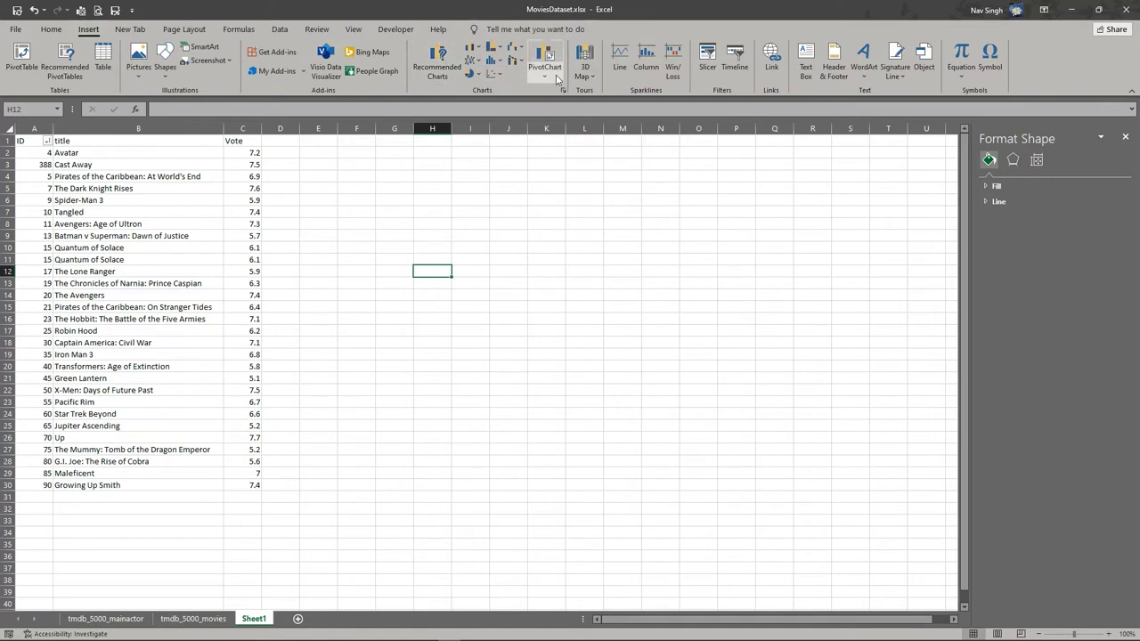
left_click(588, 294)
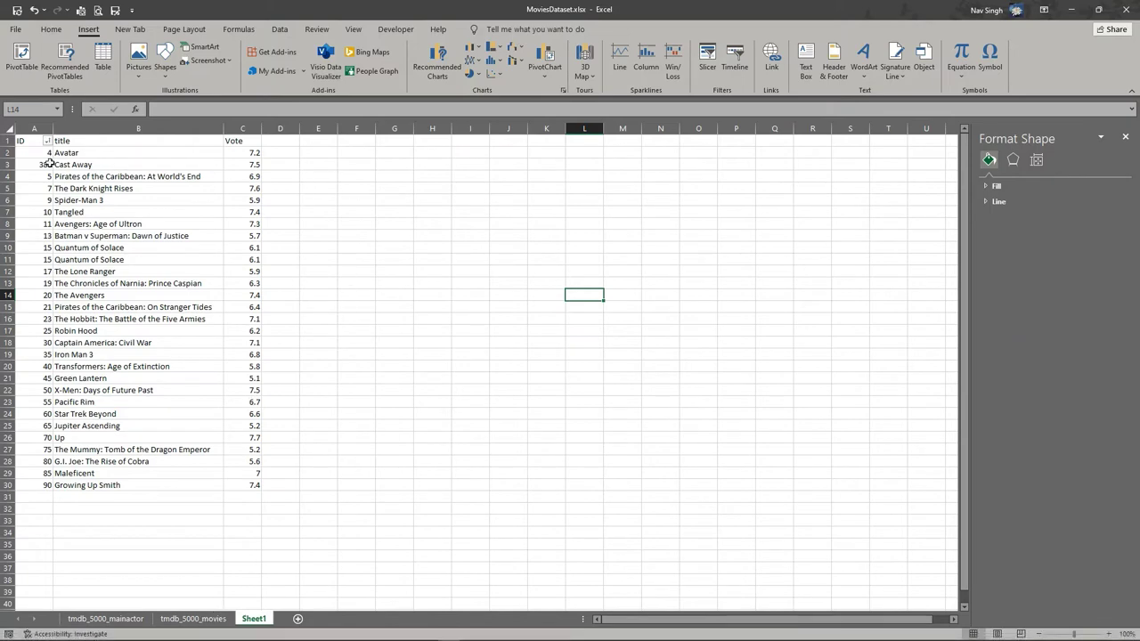
left_click(182, 623)
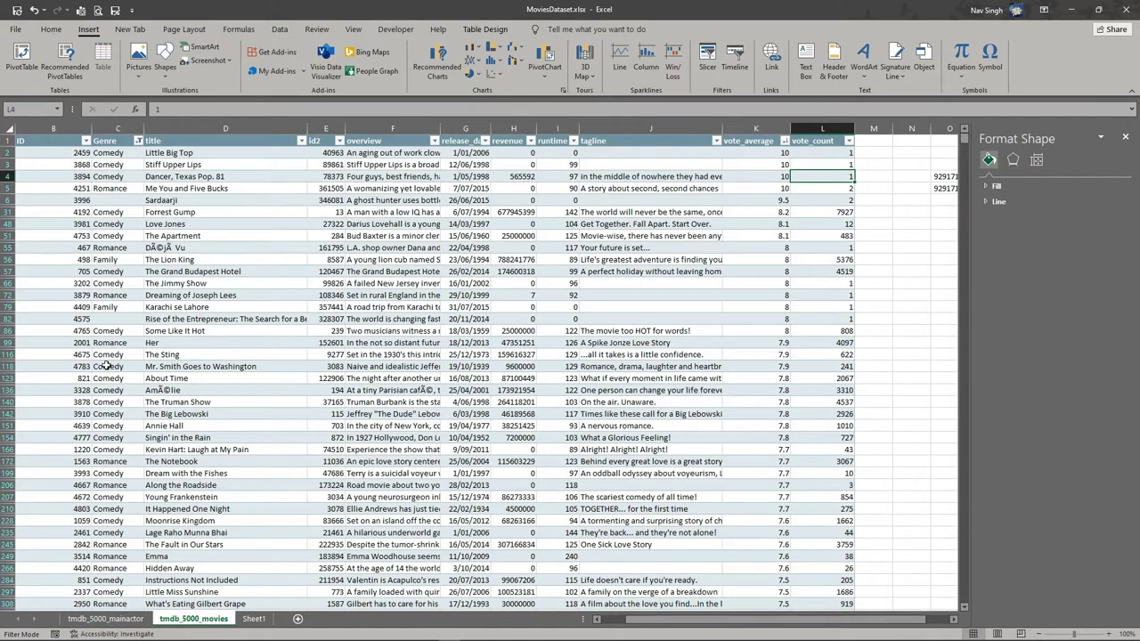
left_click(138, 142)
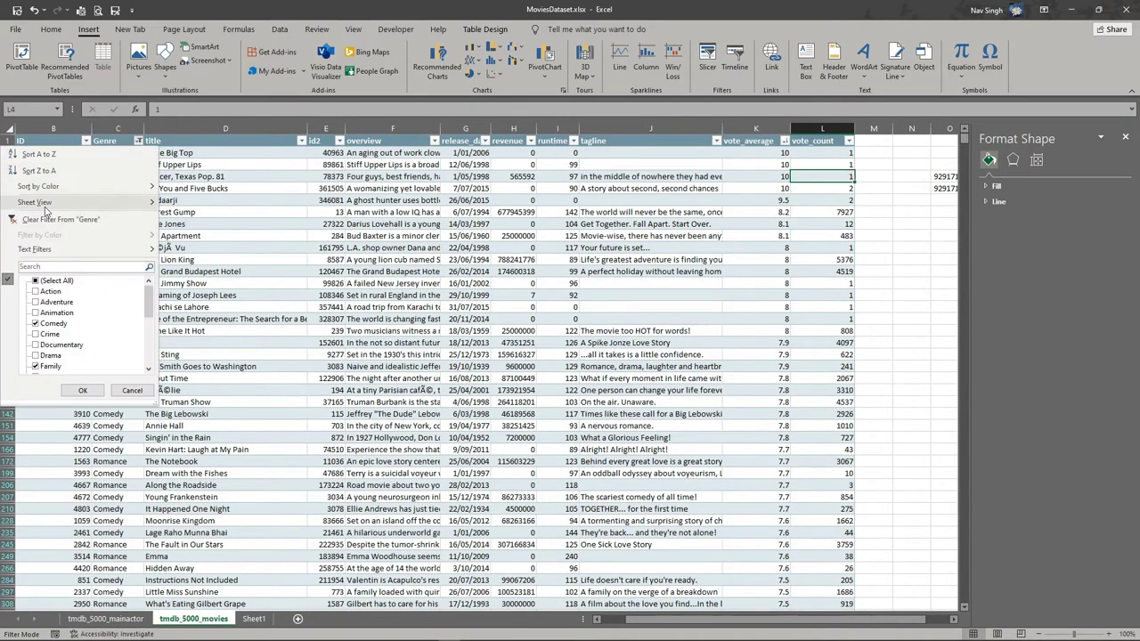
left_click(36, 280)
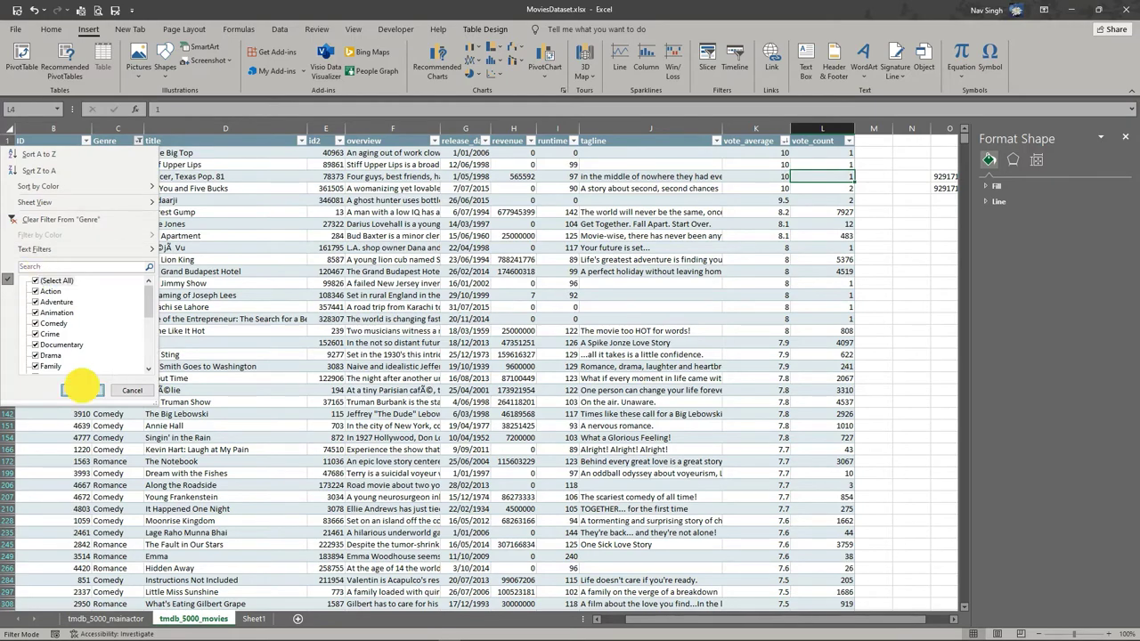
left_click(82, 390)
left_click(73, 145)
mouse_move(218, 140)
left_mouse_down()
mouse_move(811, 633)
mouse_move(855, 626)
mouse_move(853, 604)
left_mouse_up()
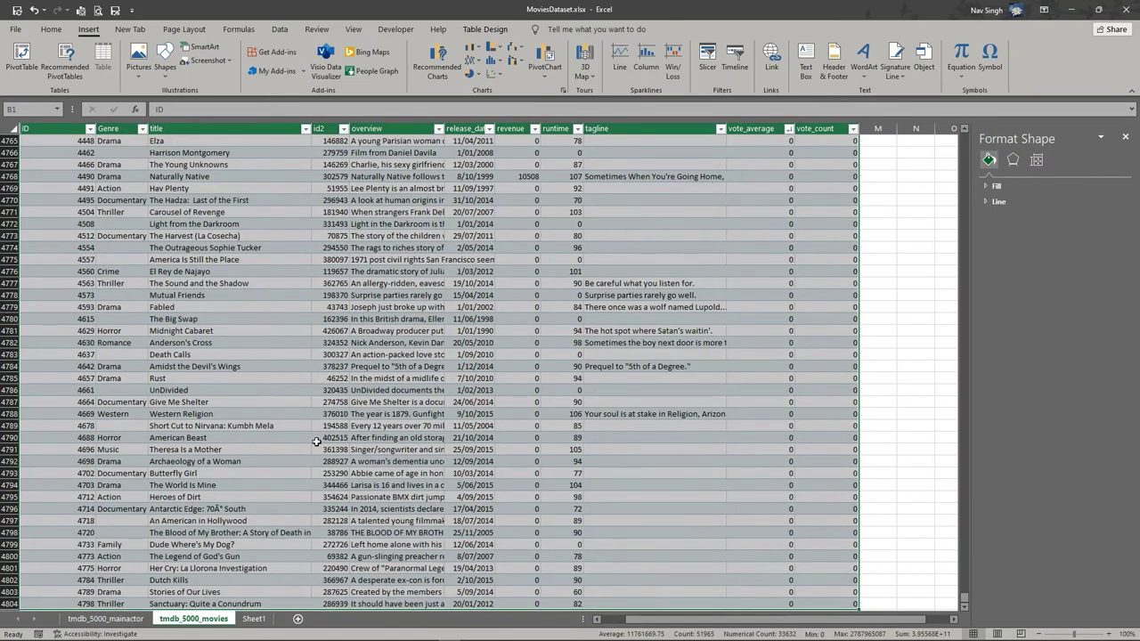
Step: Create a PivotChart from the tmdb table on a new worksheet instead of cell M7
scroll(354, 523, "down", 1)
scroll(354, 524, "down", 2)
left_click(543, 72)
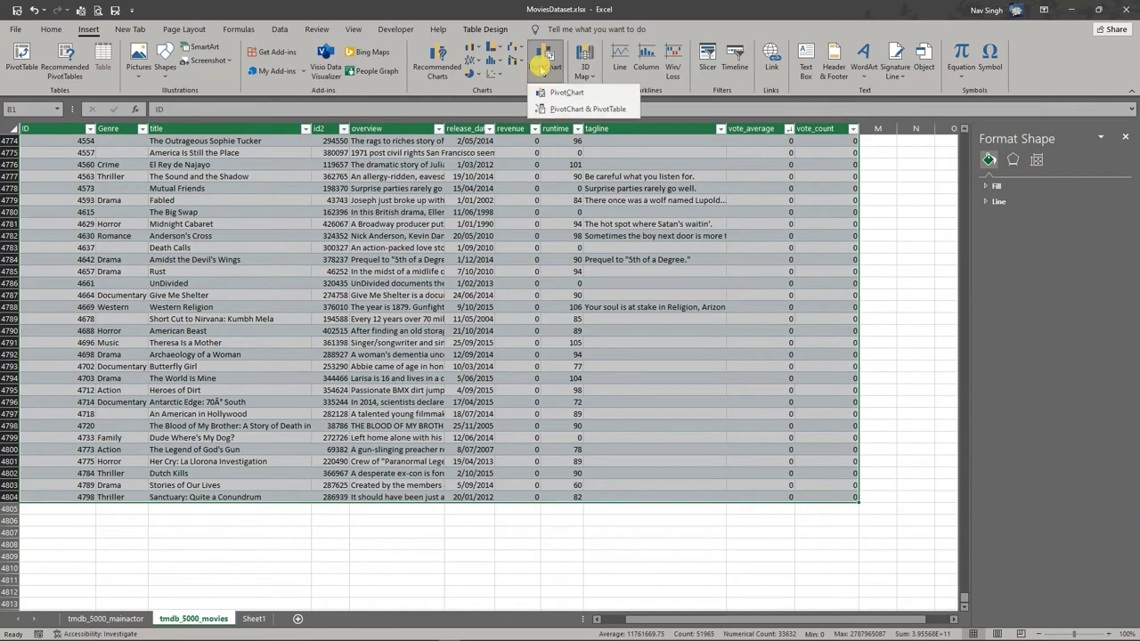
left_click(567, 93)
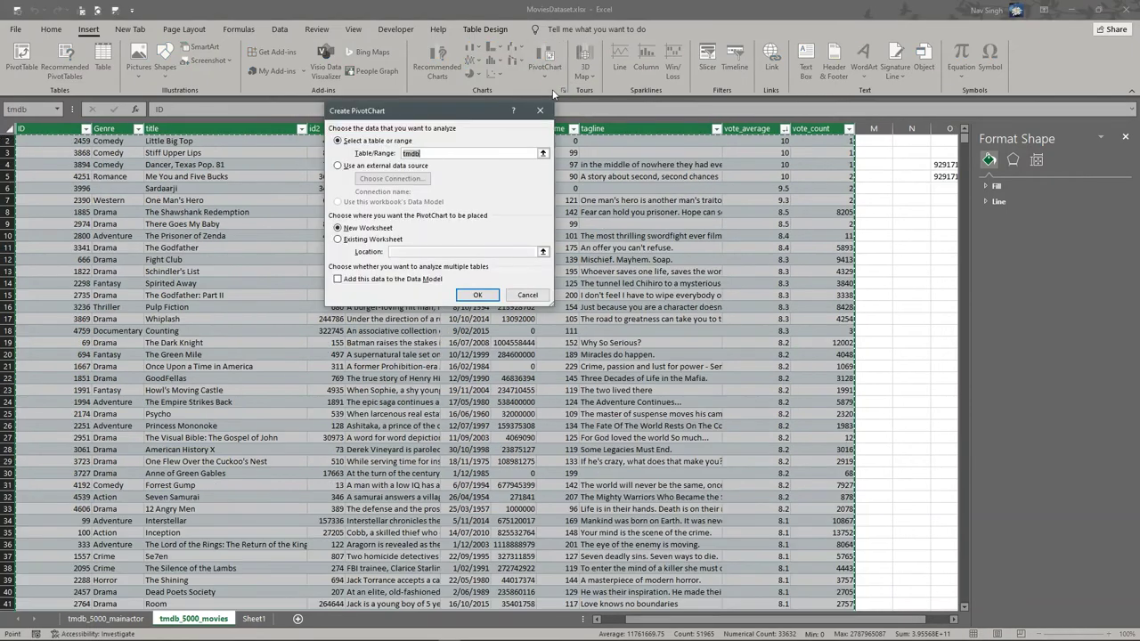
left_click(339, 240)
left_click(430, 252)
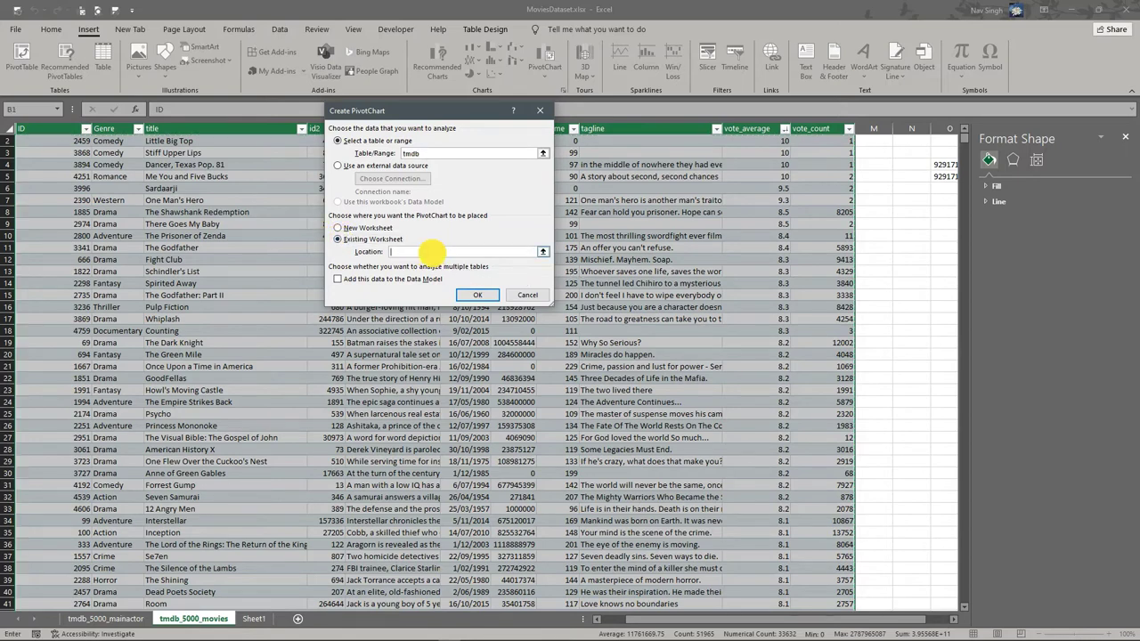
left_click(881, 200)
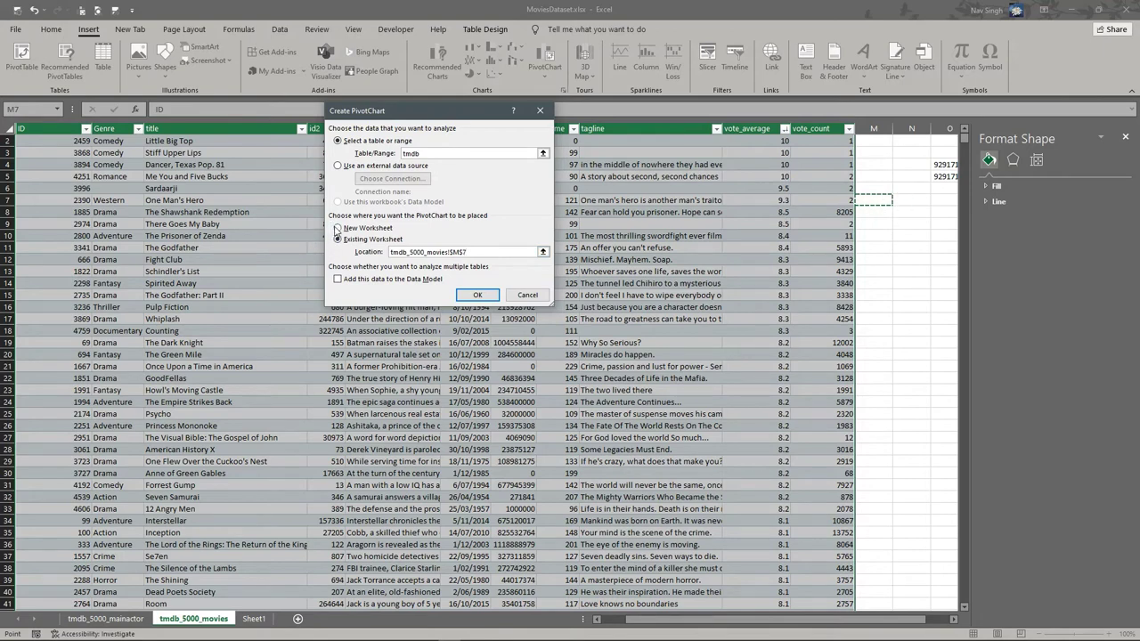
left_click(337, 228)
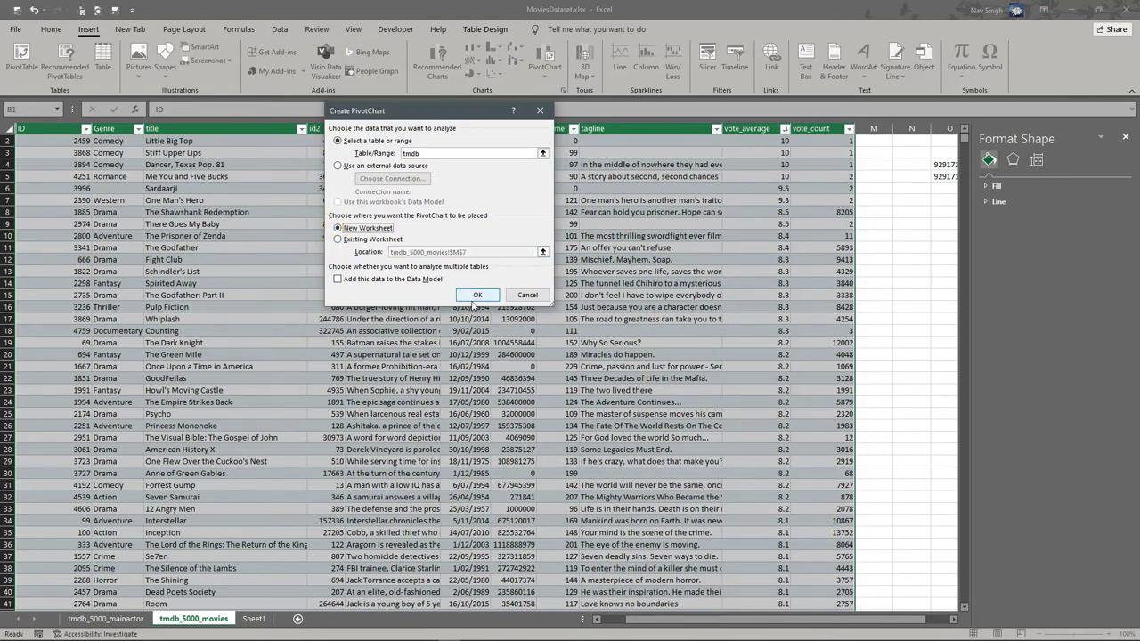
left_click(477, 295)
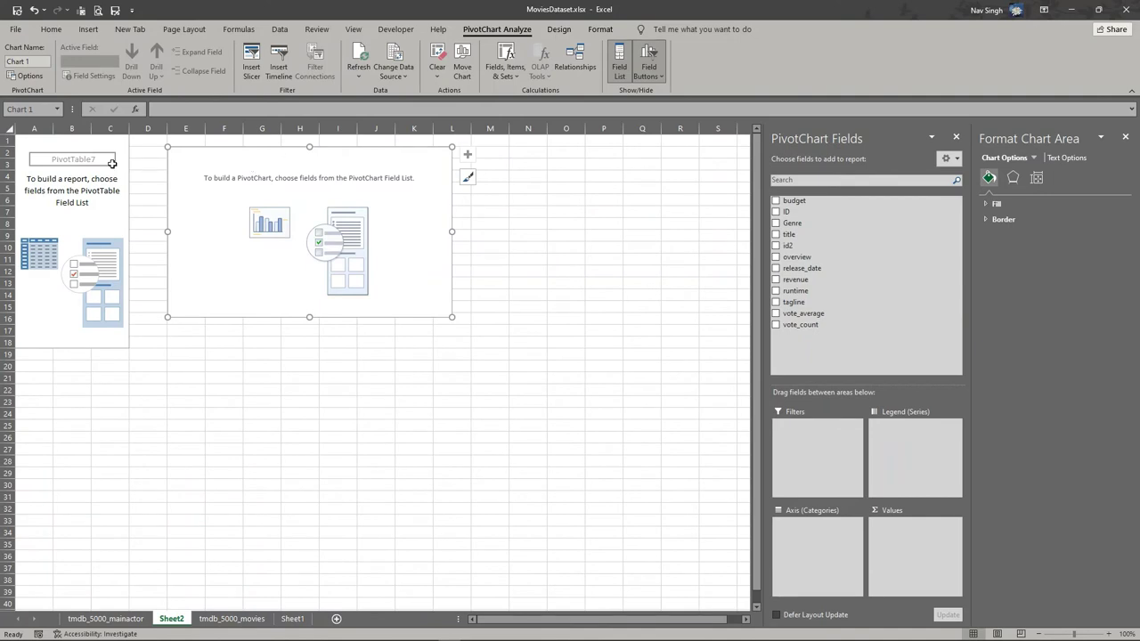
Step: Move the blank chart over columns L–S and add the budget, title, ID and revenue fields
left_click_drag(322, 161, 587, 151)
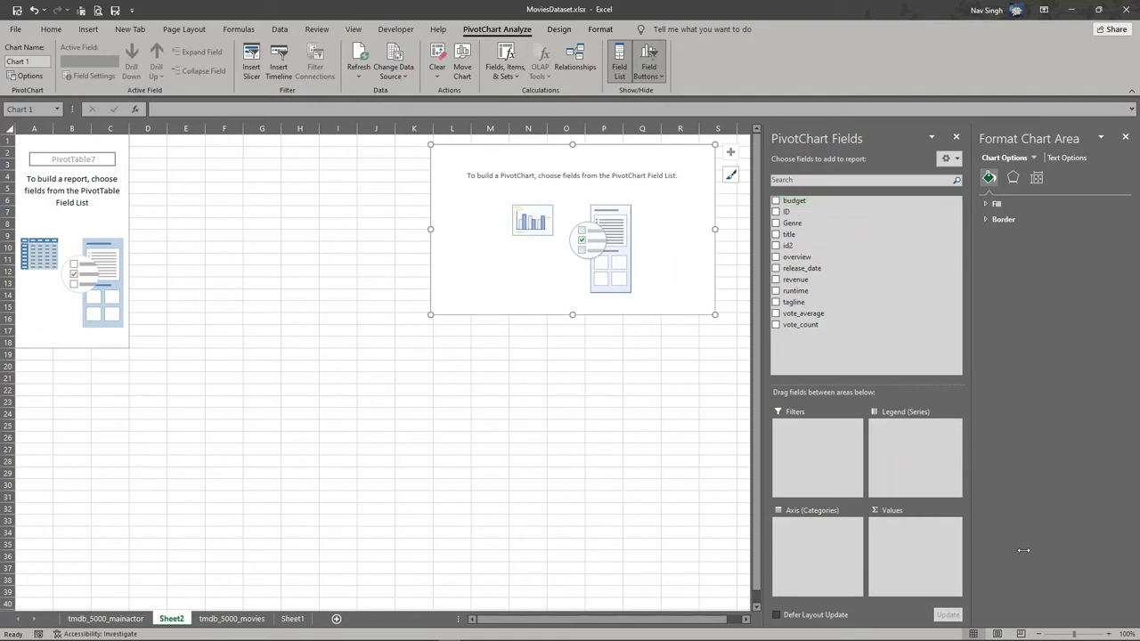
mouse_move(793, 200)
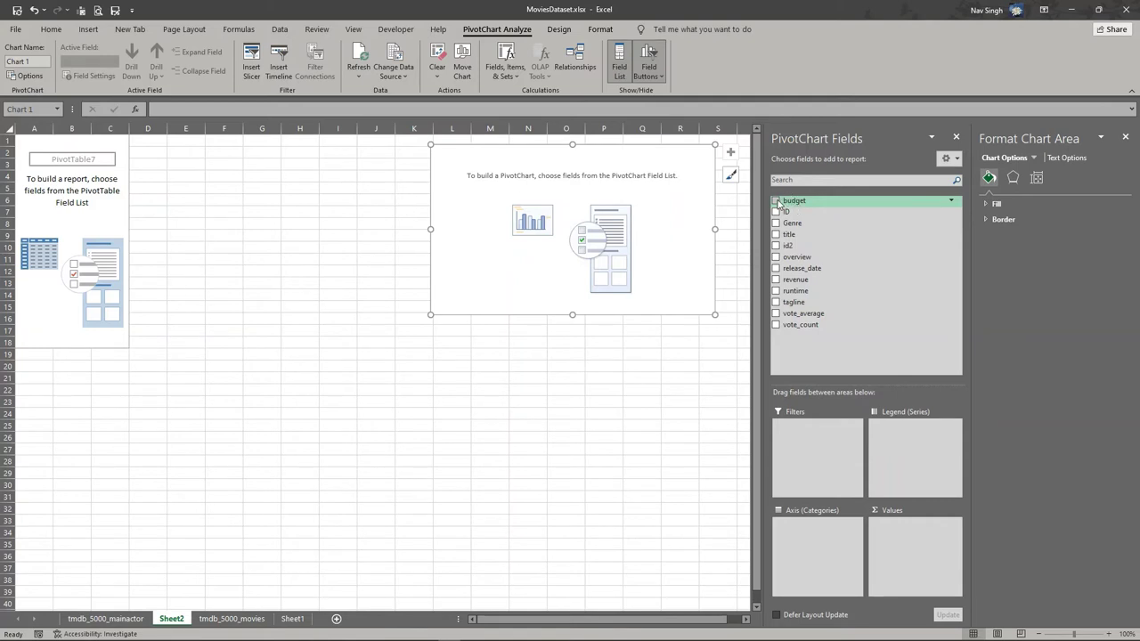
left_click(775, 202)
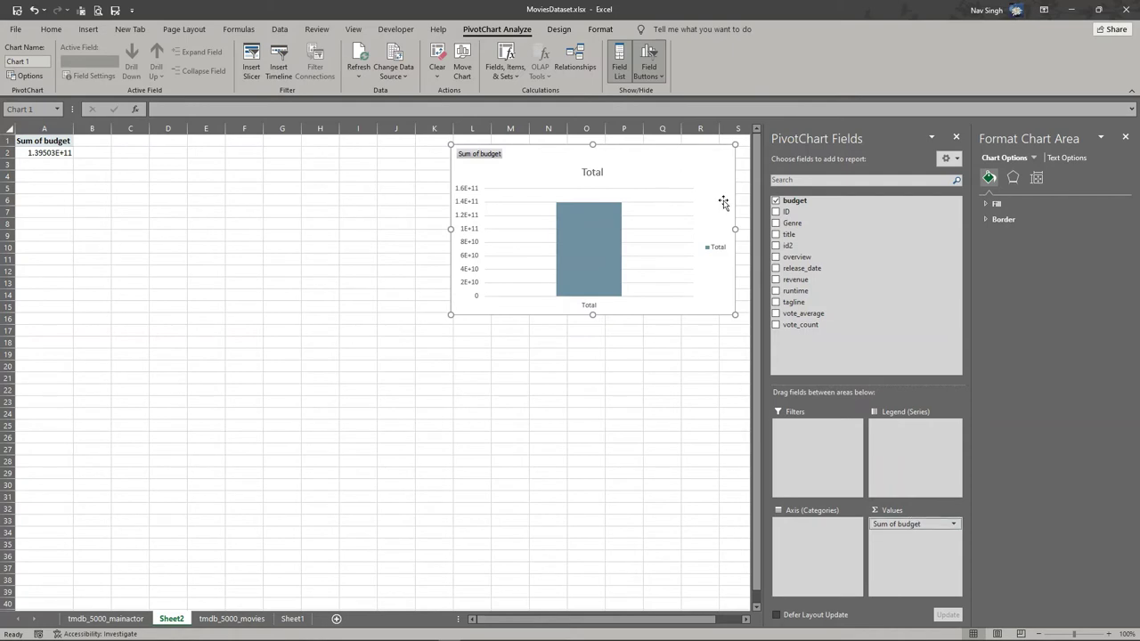
left_click(776, 235)
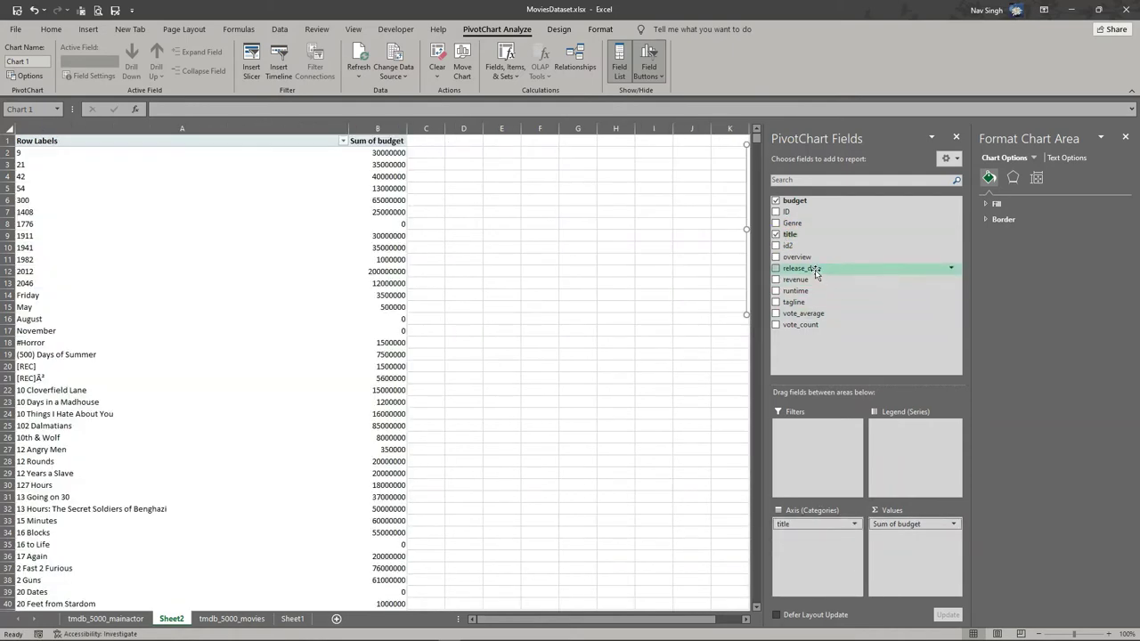
left_click(777, 212)
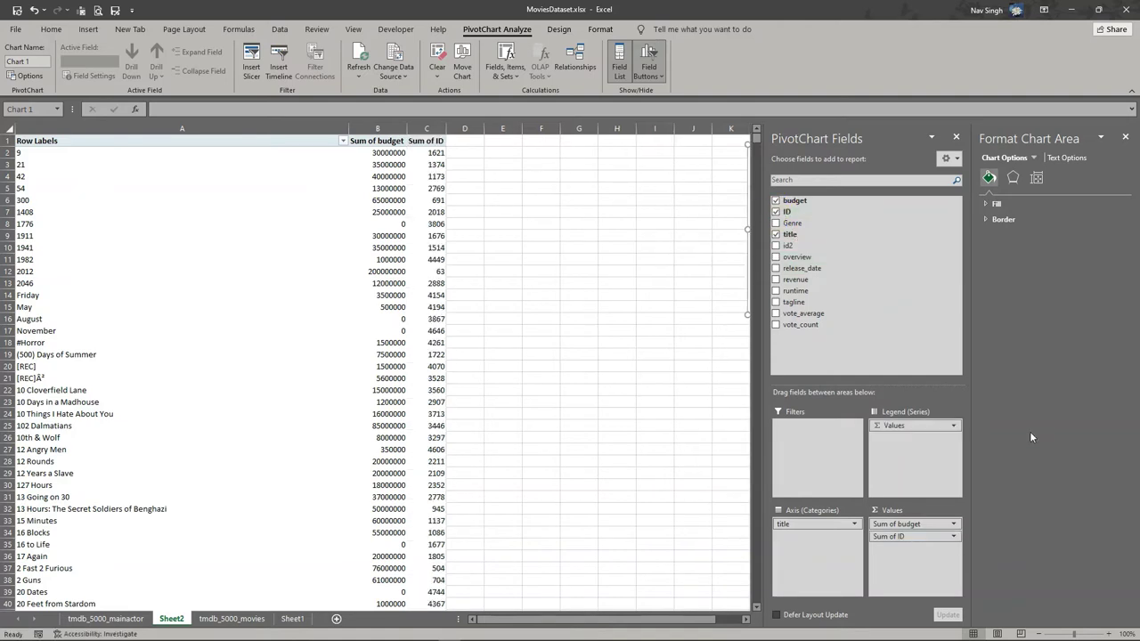
left_click(776, 279)
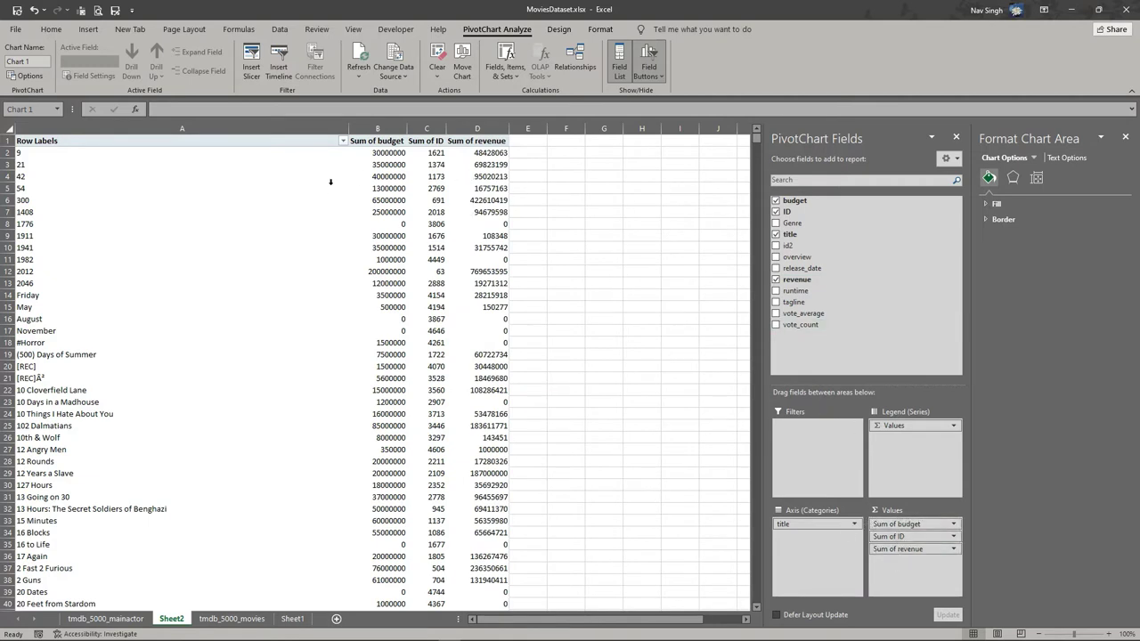
Step: Browse the title sort-and-filter list and close it without changes
left_click(343, 141)
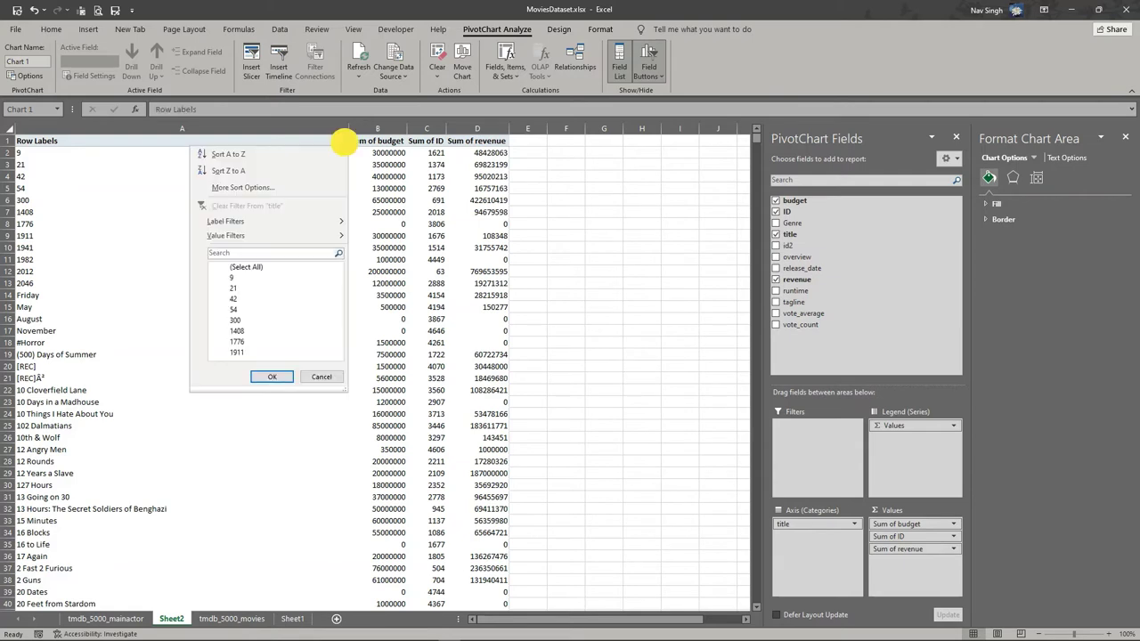
scroll(285, 312, "down", 5)
scroll(285, 320, "down", 5)
scroll(288, 330, "down", 5)
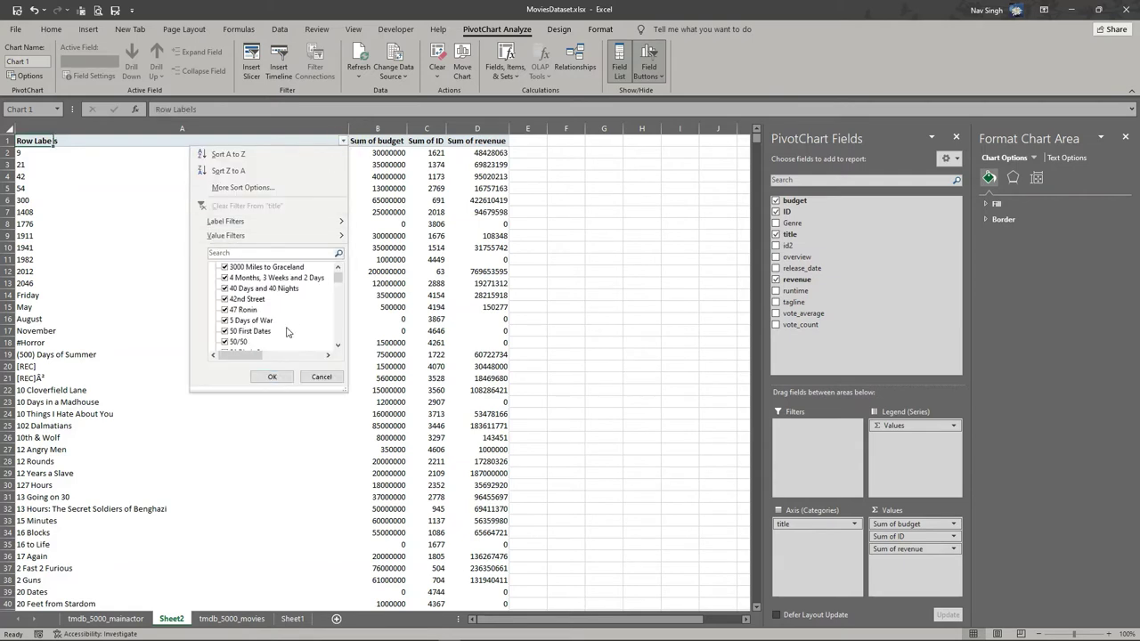
left_click(321, 376)
Step: Remove Sum of revenue and Sum of ID from Values, leaving only Sum of budget
left_click_drag(896, 549, 888, 351)
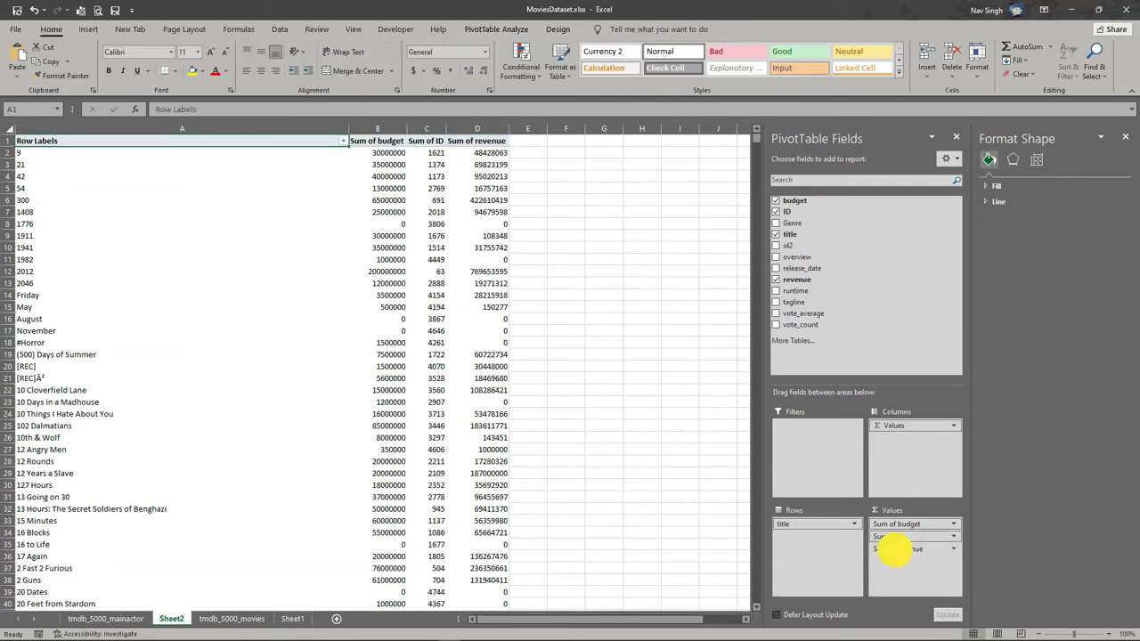
left_click_drag(908, 538, 881, 325)
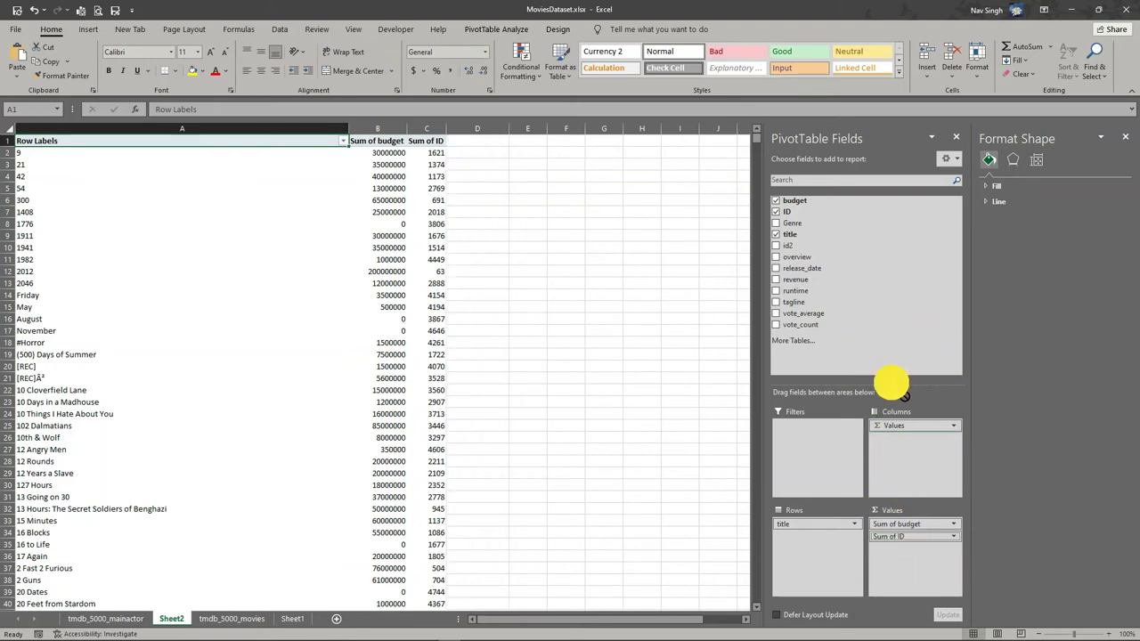
left_click(953, 524)
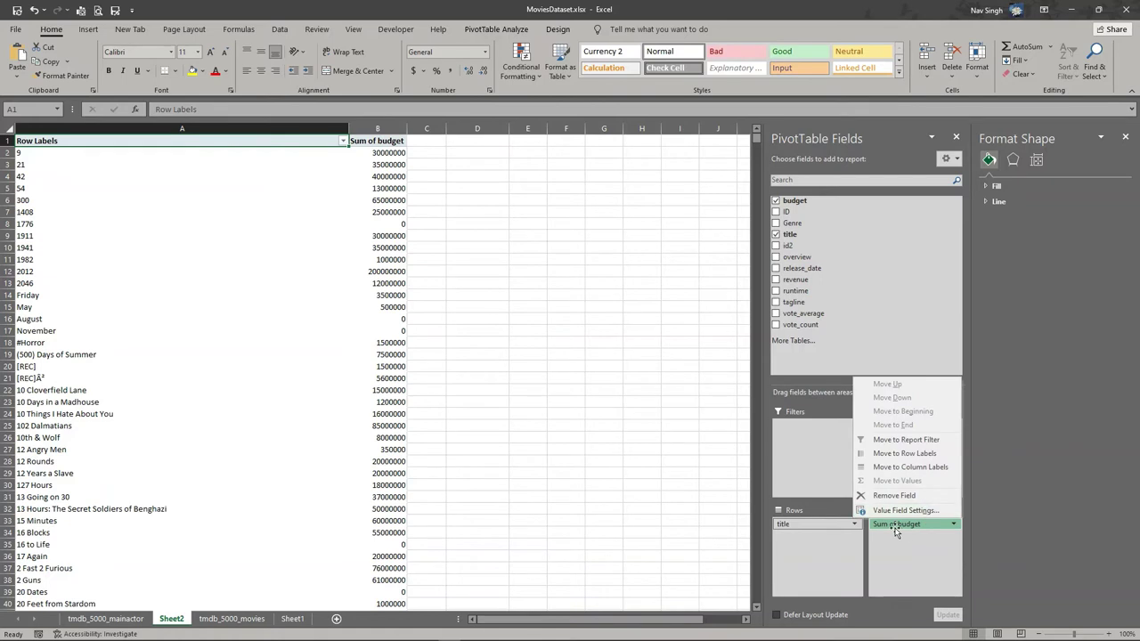
left_click(385, 353)
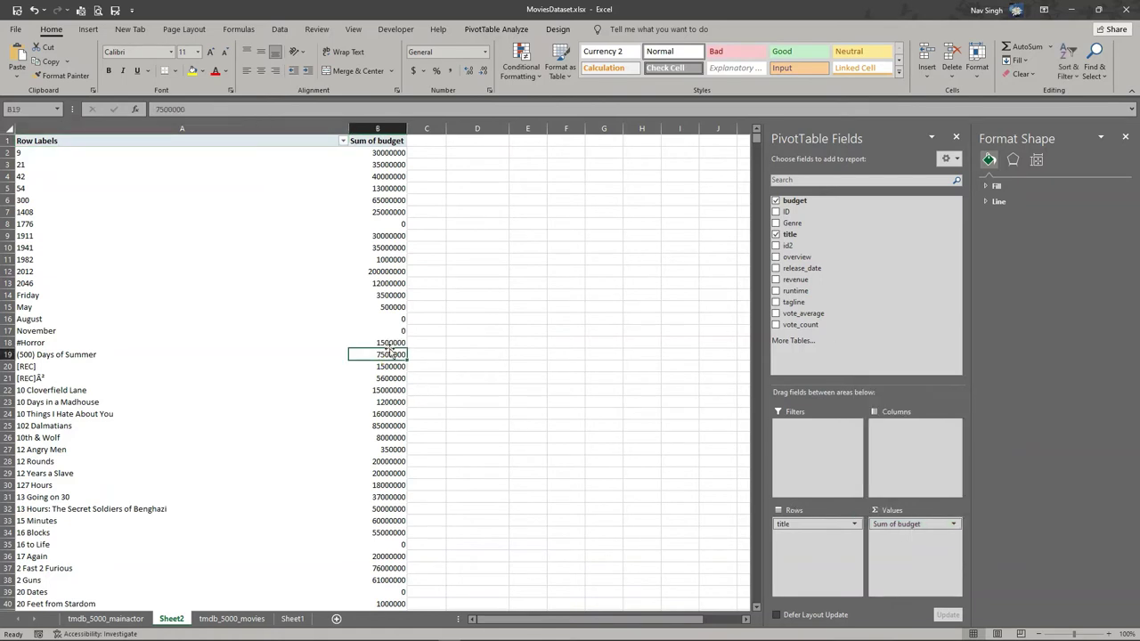
right_click(392, 143)
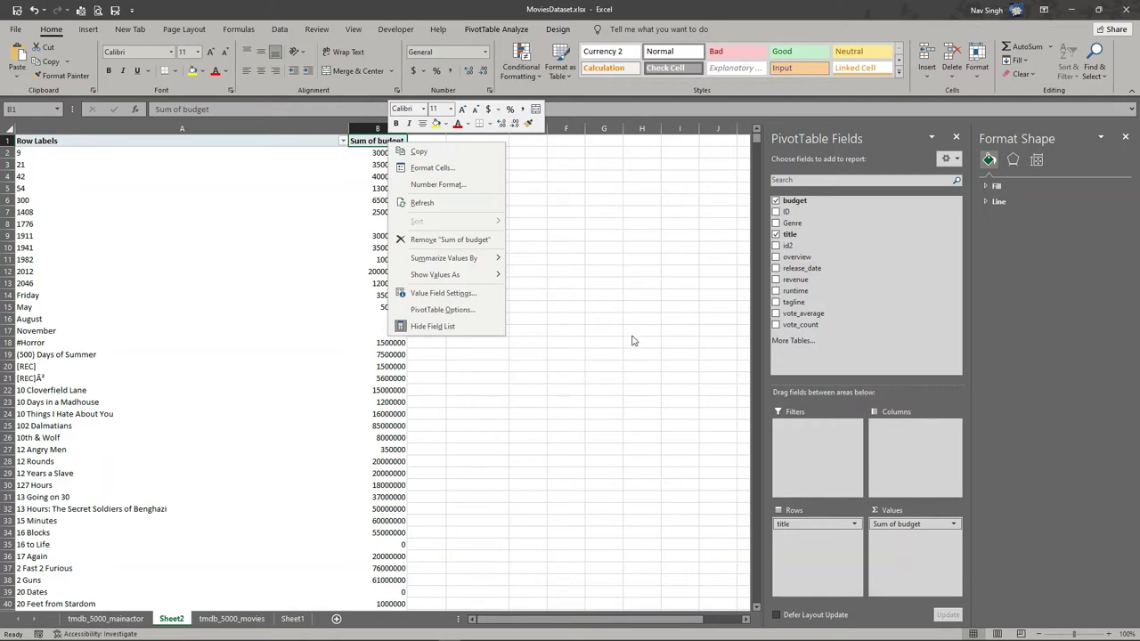
key("Escape")
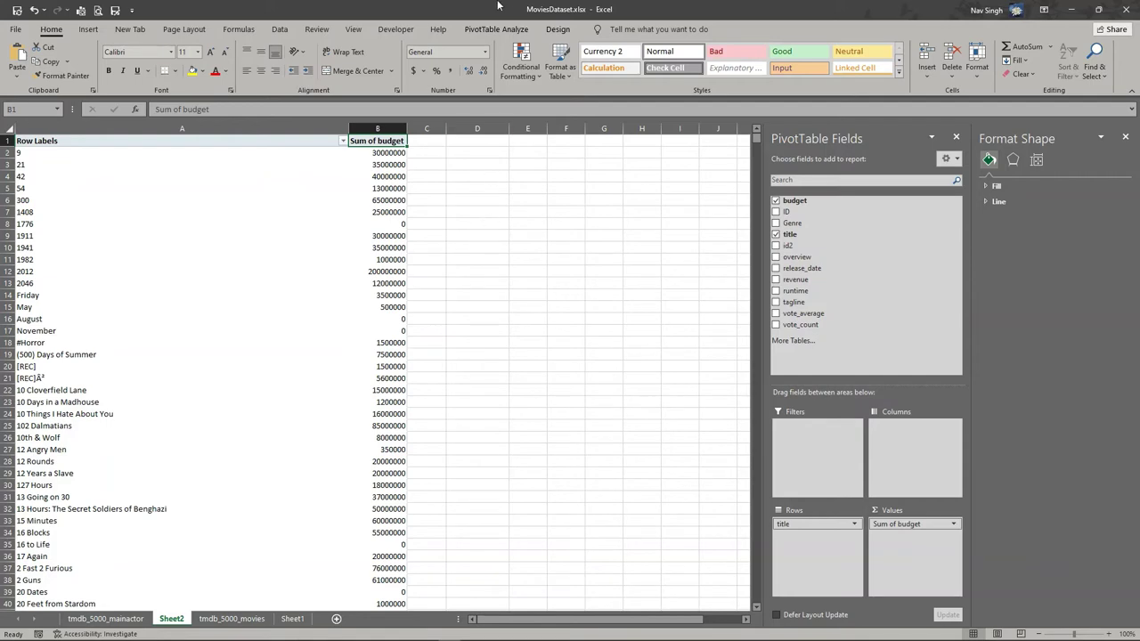
Step: Go to Sheet1 and bring up the Insert ribbon features
left_click(230, 618)
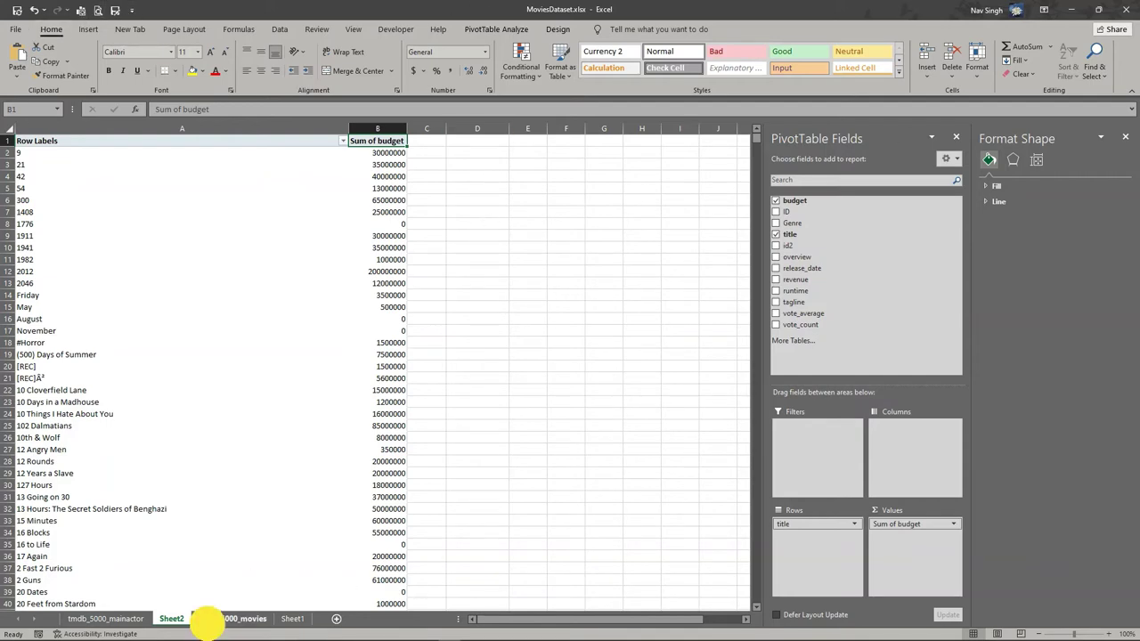
left_click(292, 617)
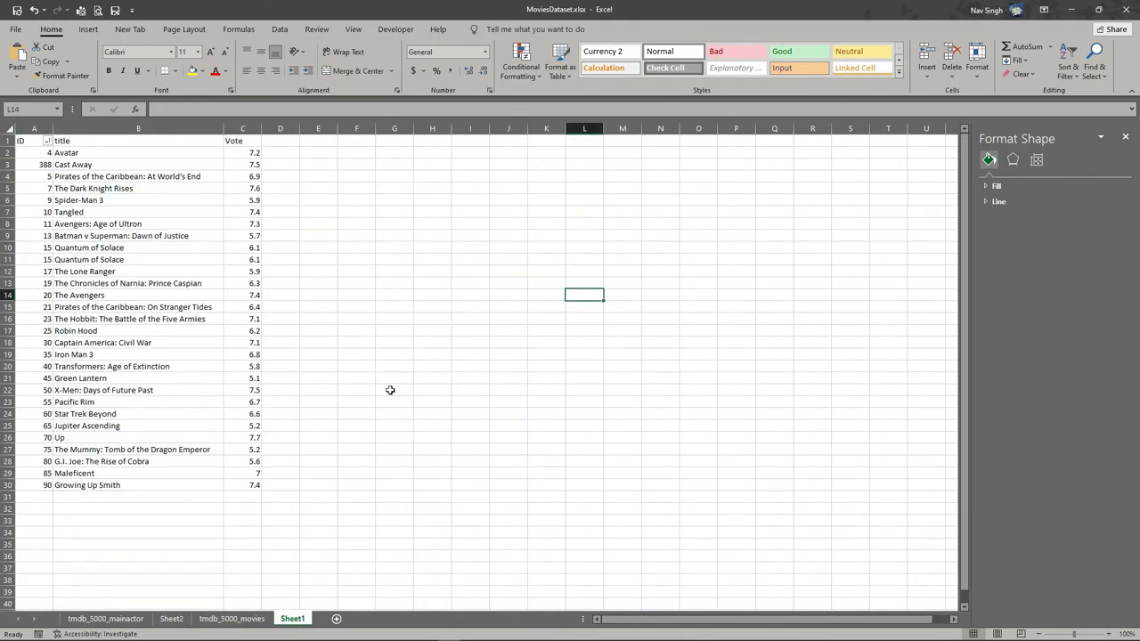
left_click(88, 28)
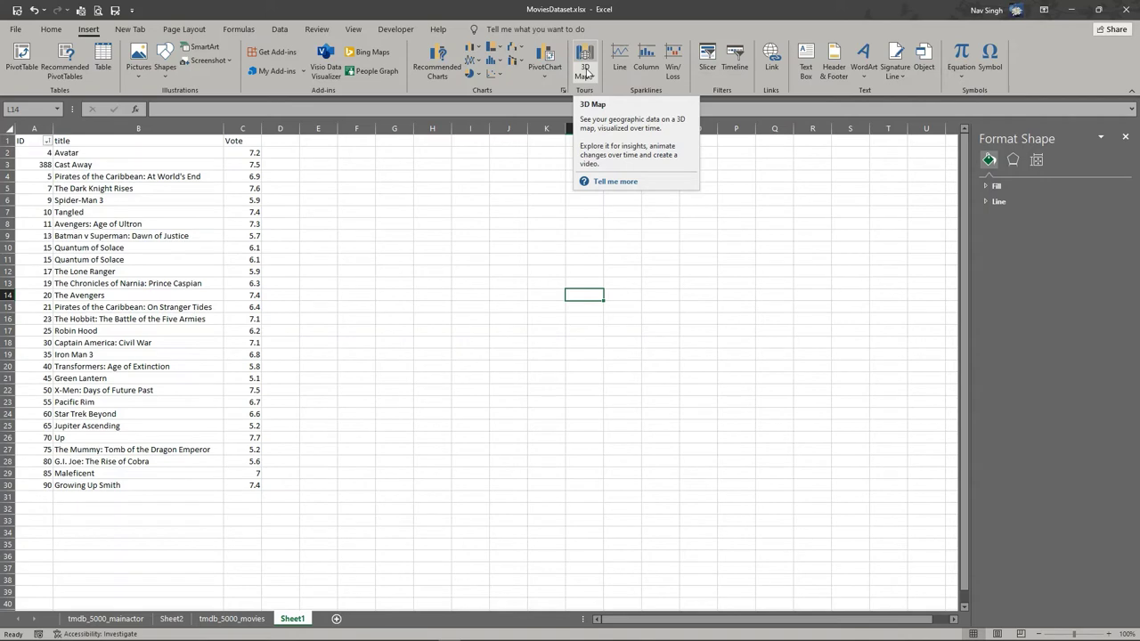
Step: Insert an empty column before title on tmdb_5000_movies with the header Country
left_click(231, 618)
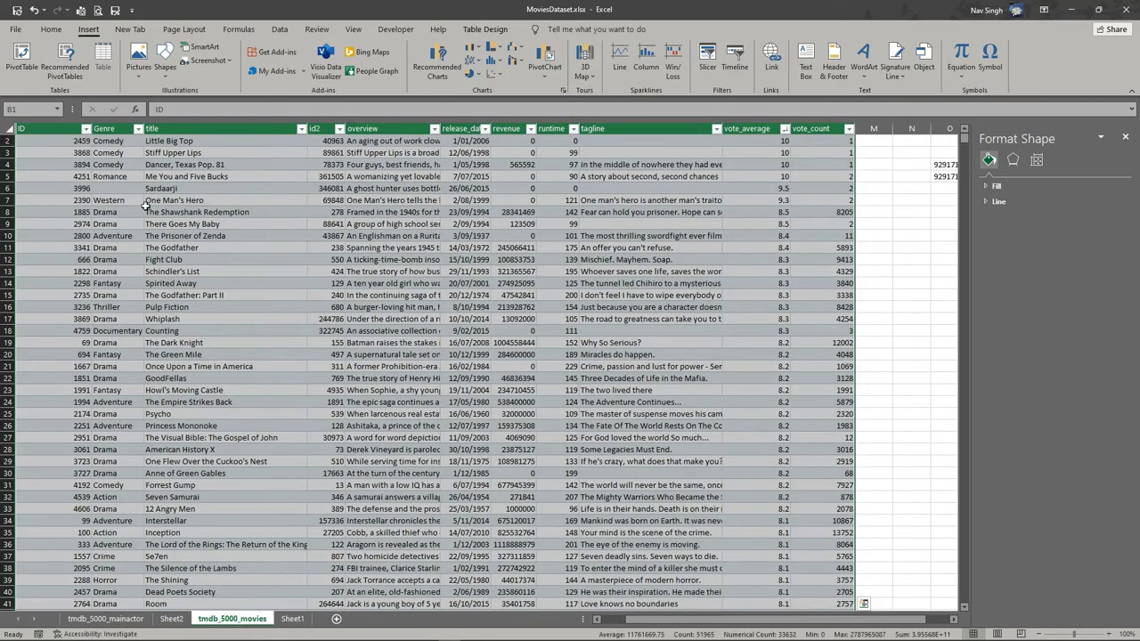
right_click(206, 125)
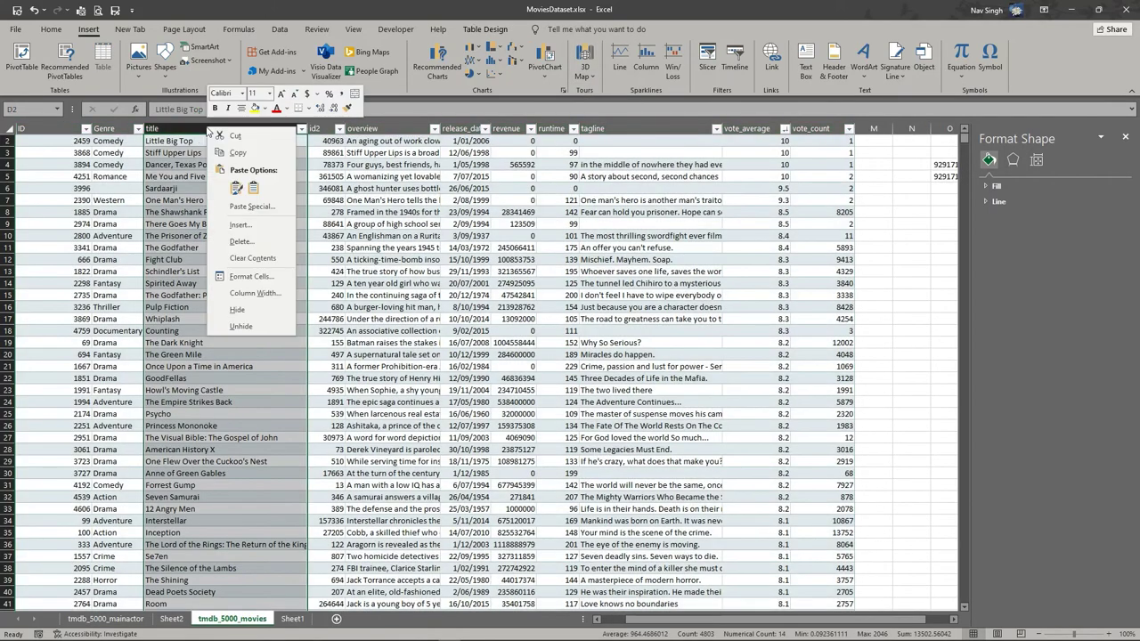
left_click(241, 226)
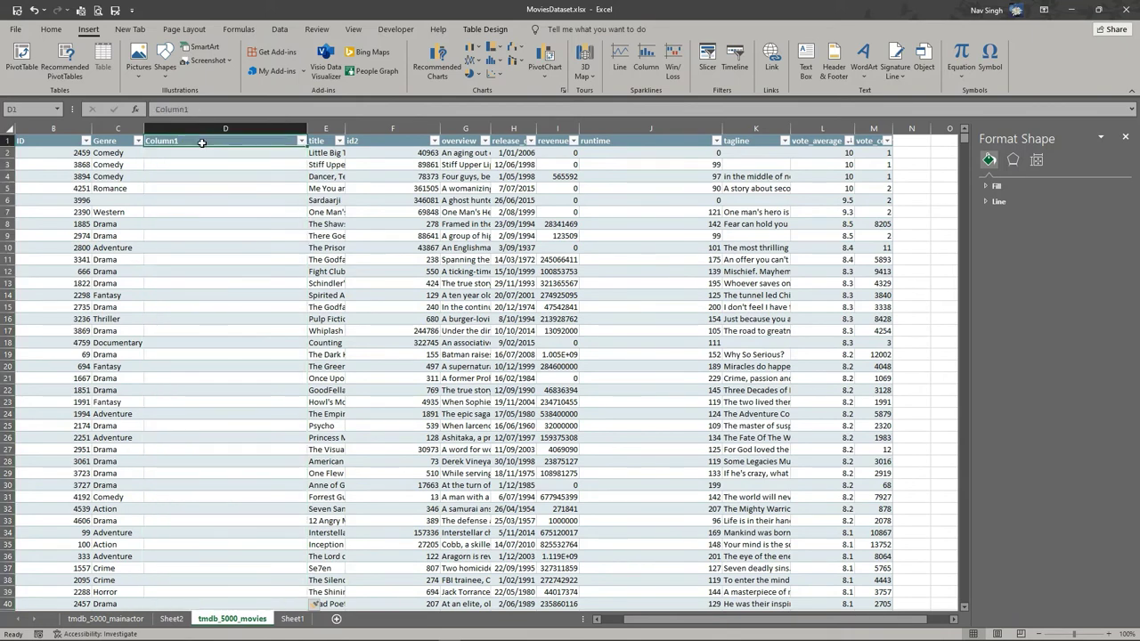
type("C")
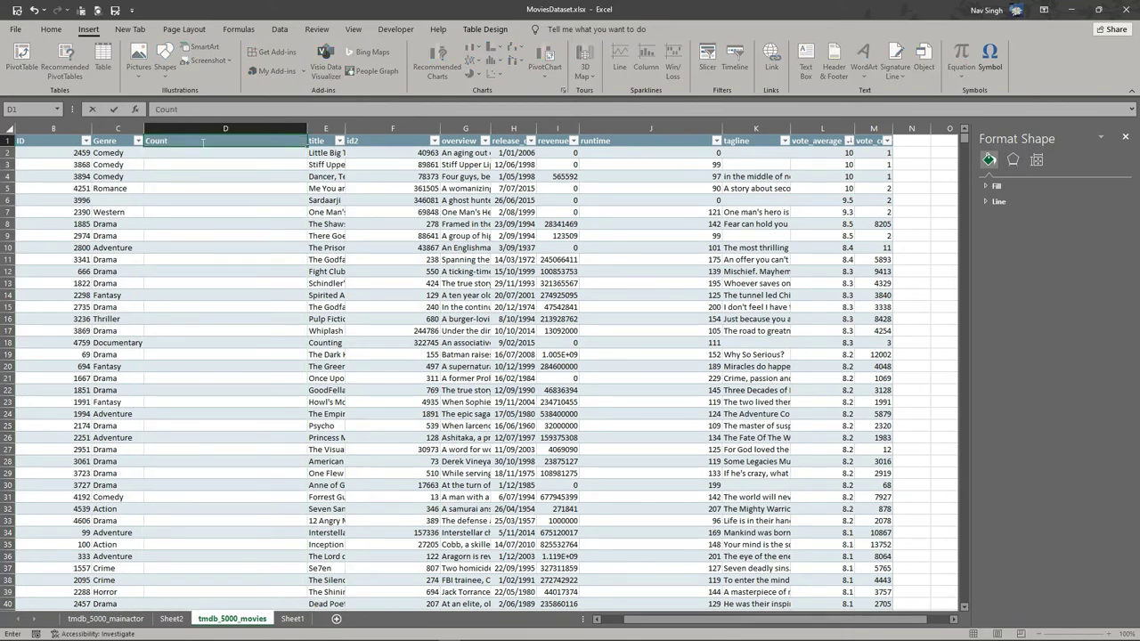
left_click(177, 174)
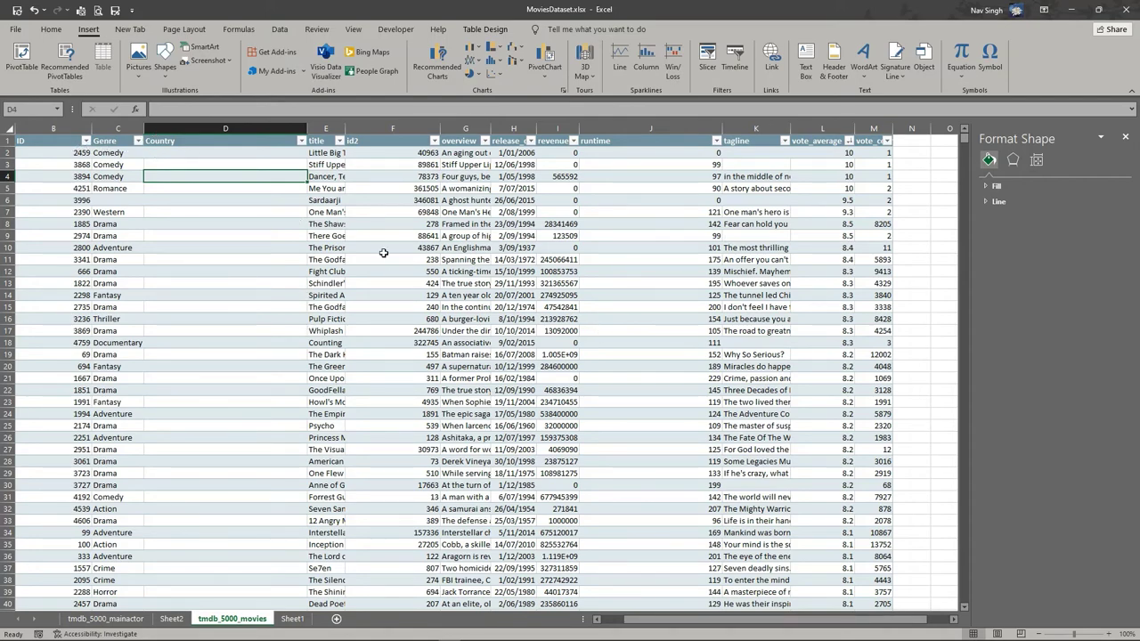
left_click(246, 135)
Step: Return to Sheet1 and open the 3D Maps options
scroll(258, 508, "down", 20)
scroll(227, 232, "down", 20)
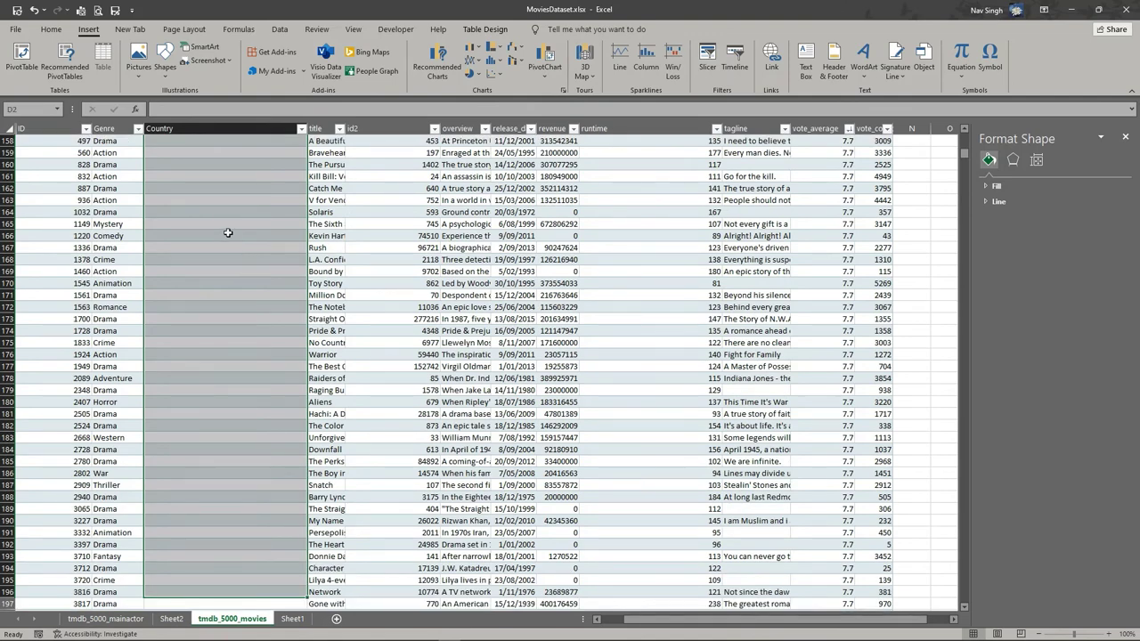
left_click(290, 619)
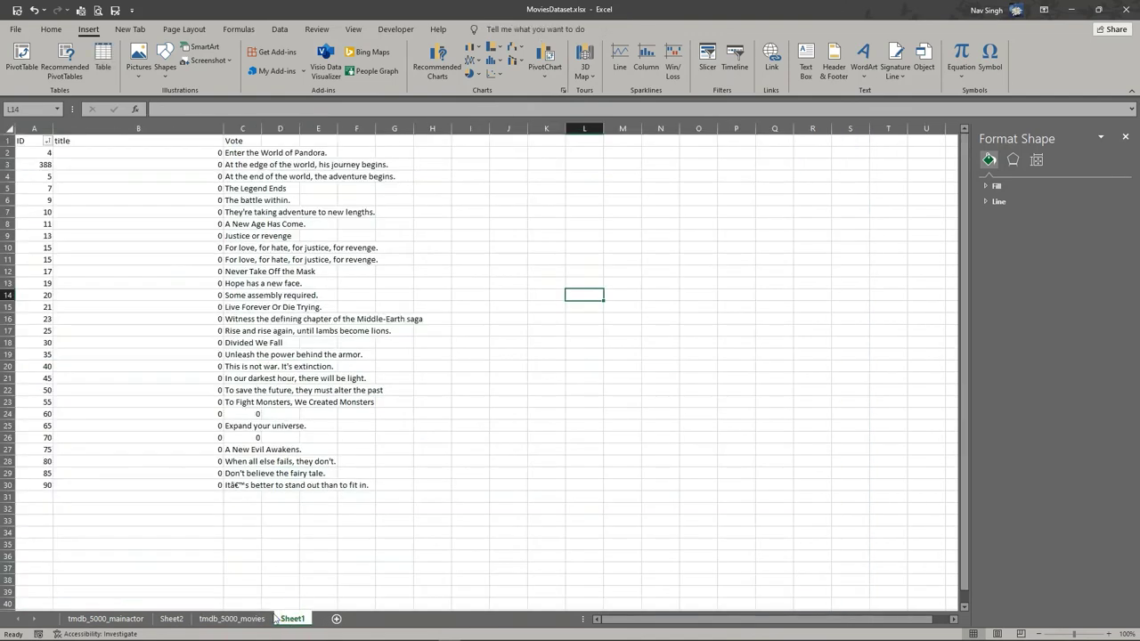
left_click(584, 76)
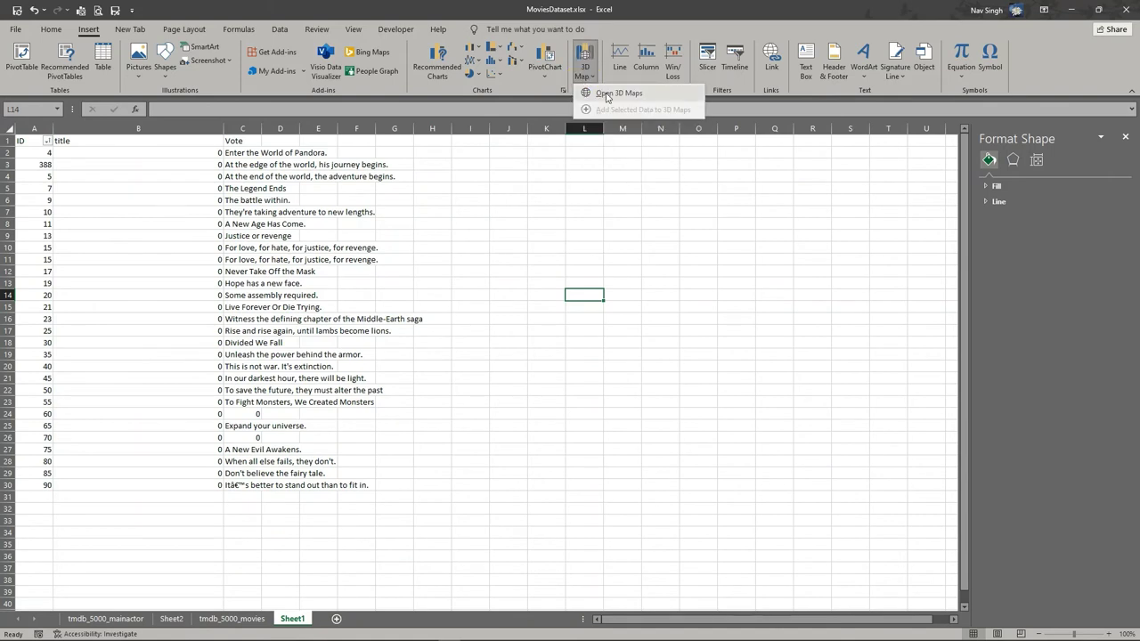
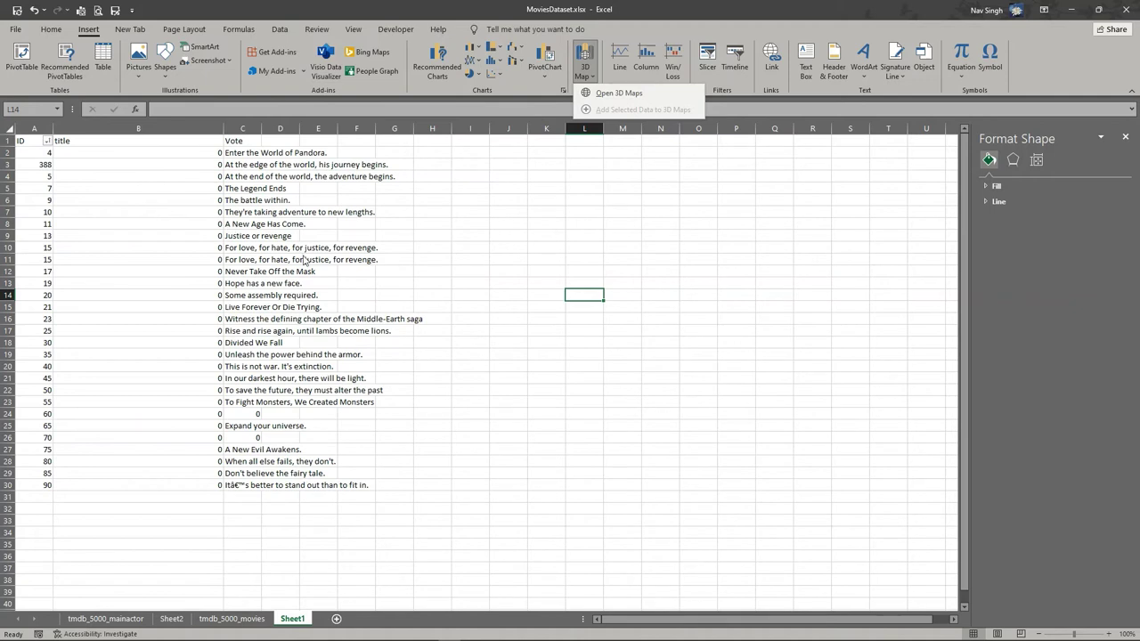
Step: Close the 3D Map menu, then open the right-click menu for empty cell K5
left_click(666, 262)
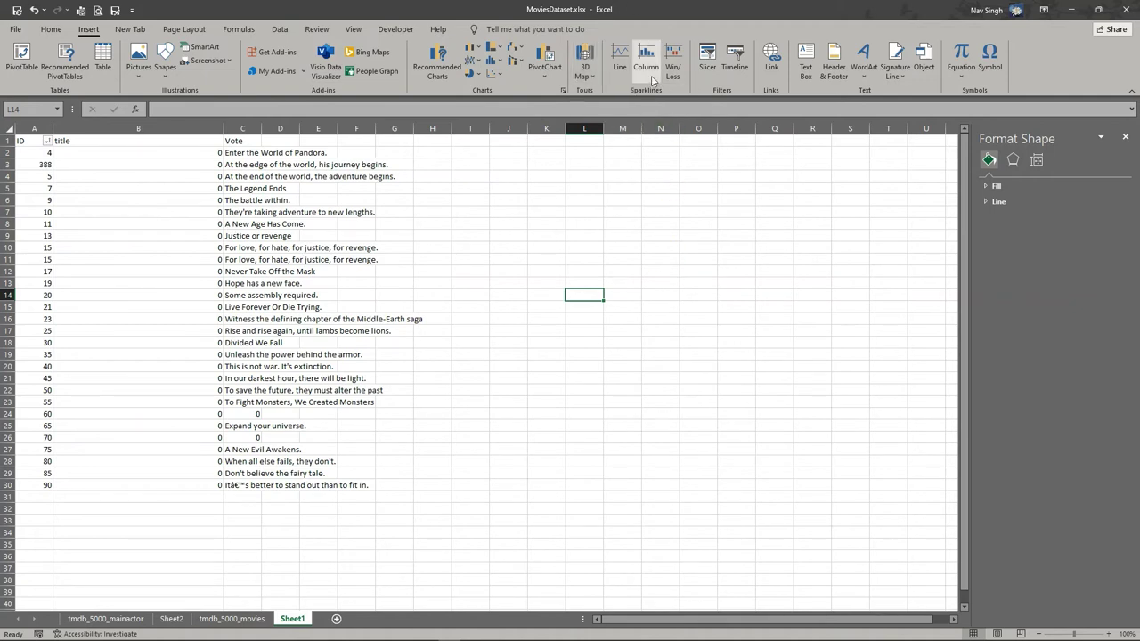
left_click(554, 82)
left_click(584, 76)
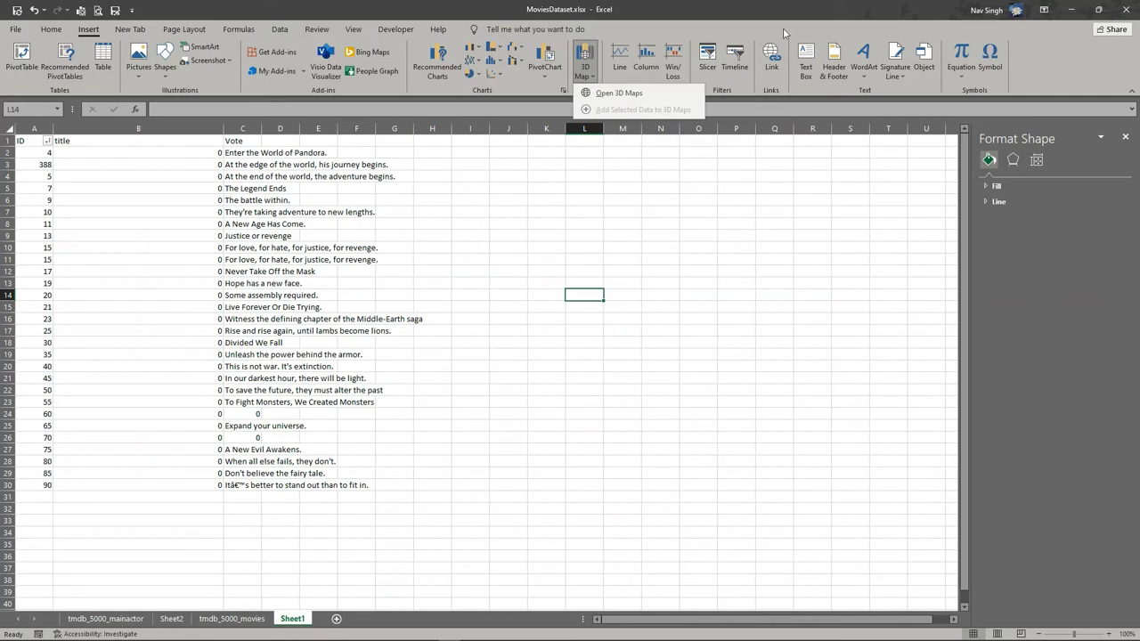
left_click(558, 193)
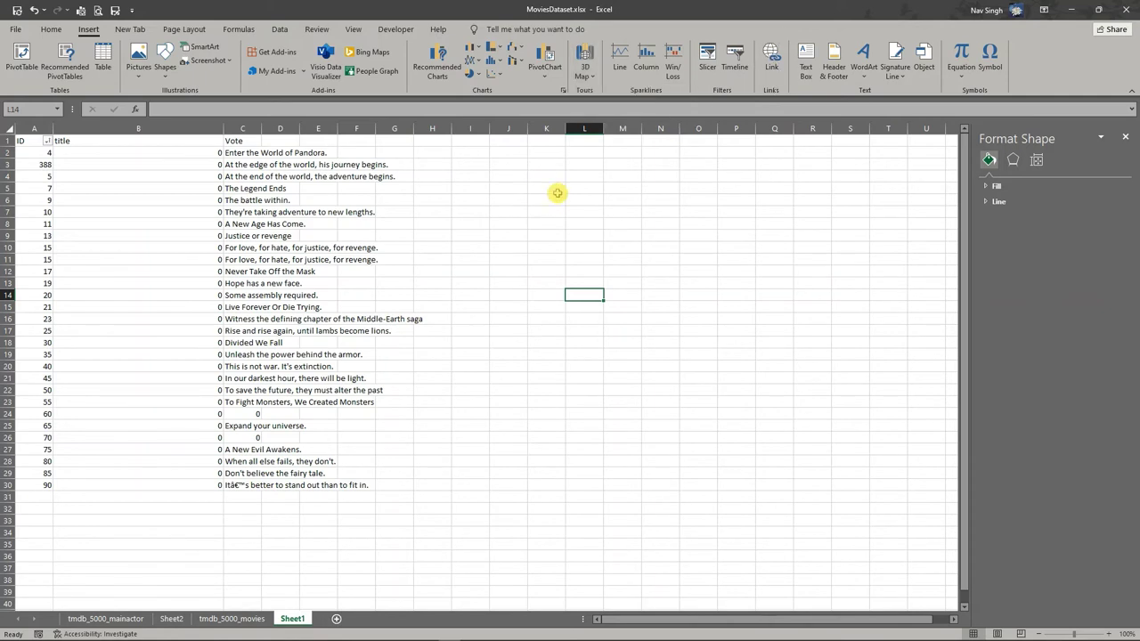
left_click(547, 187)
right_click(548, 187)
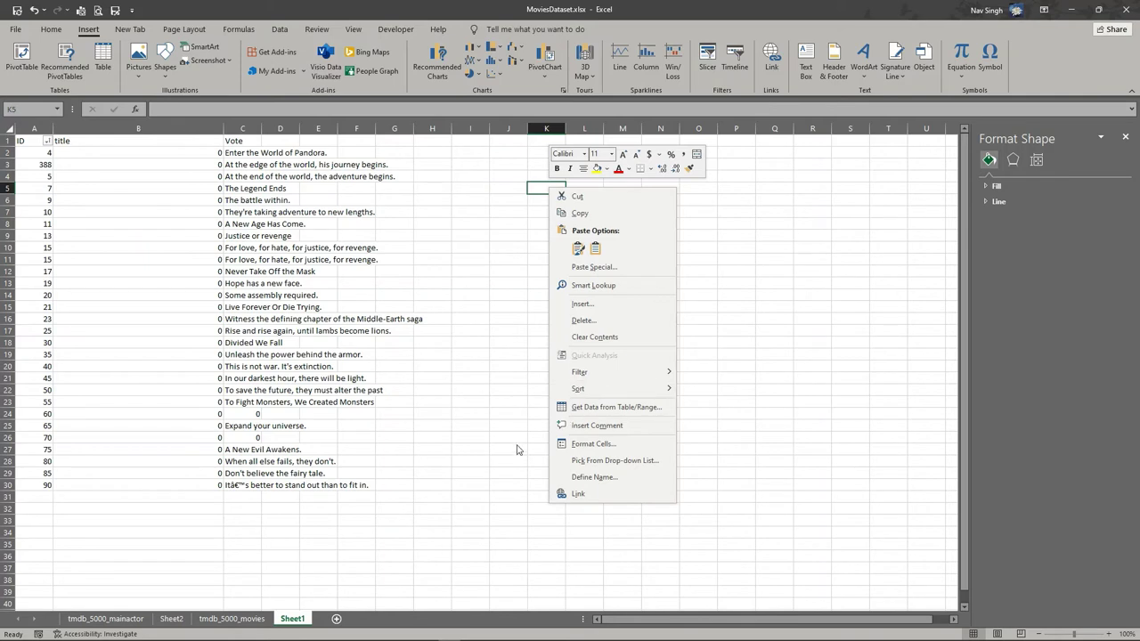
Step: Insert a hyperlink in K5 to the pasted Microsoft 365 business comparison URL
left_click(578, 494)
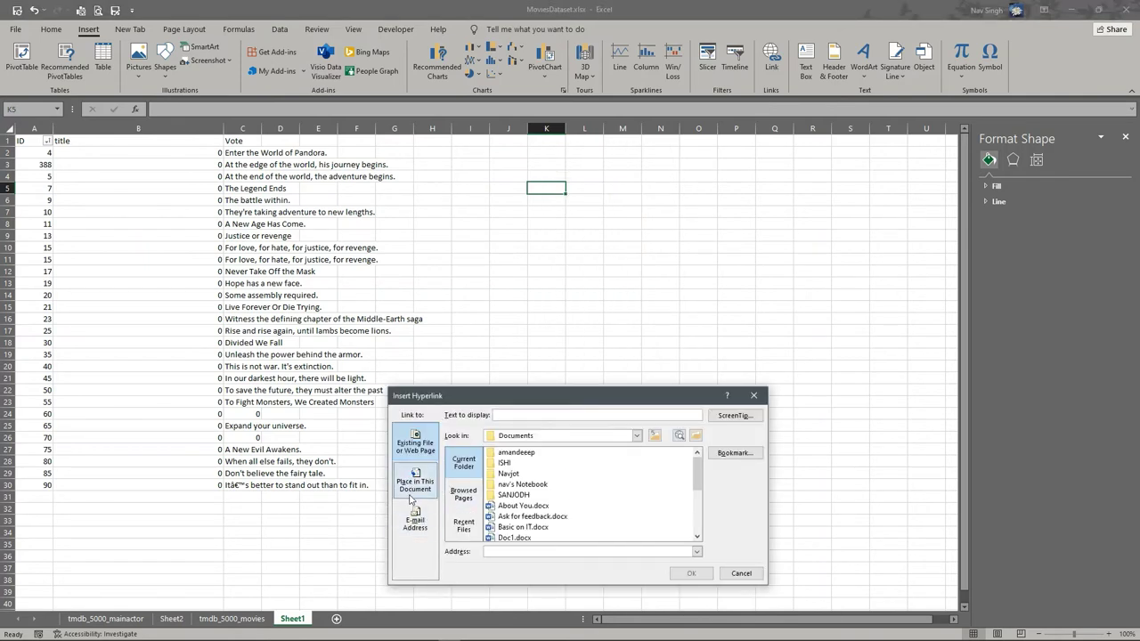
left_click(482, 551)
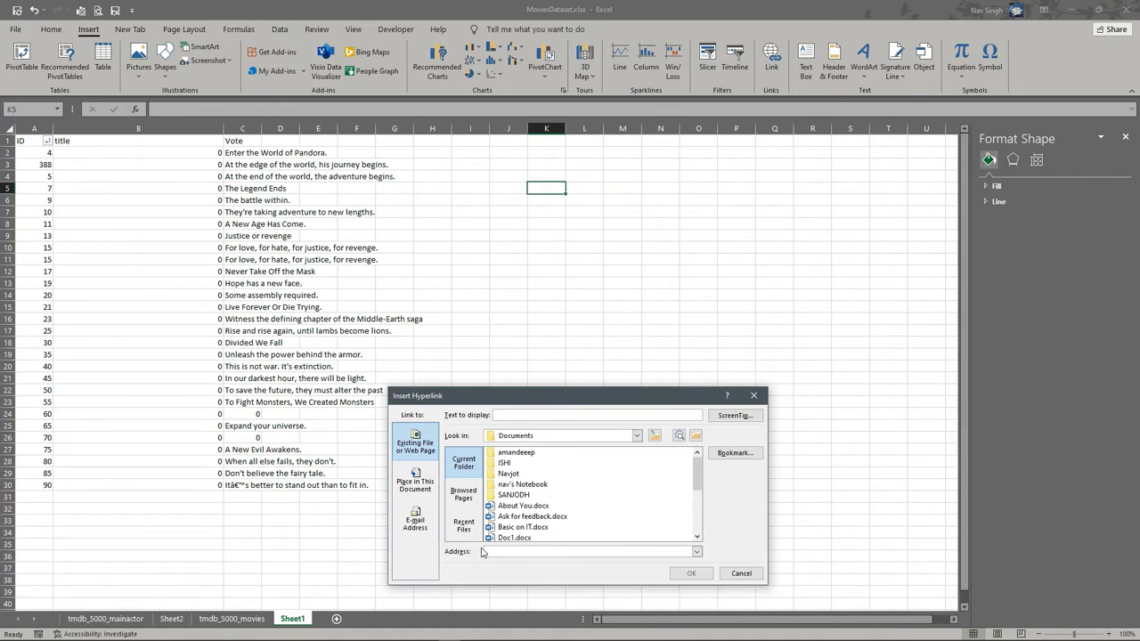
key("ctrl+v")
left_click(691, 573)
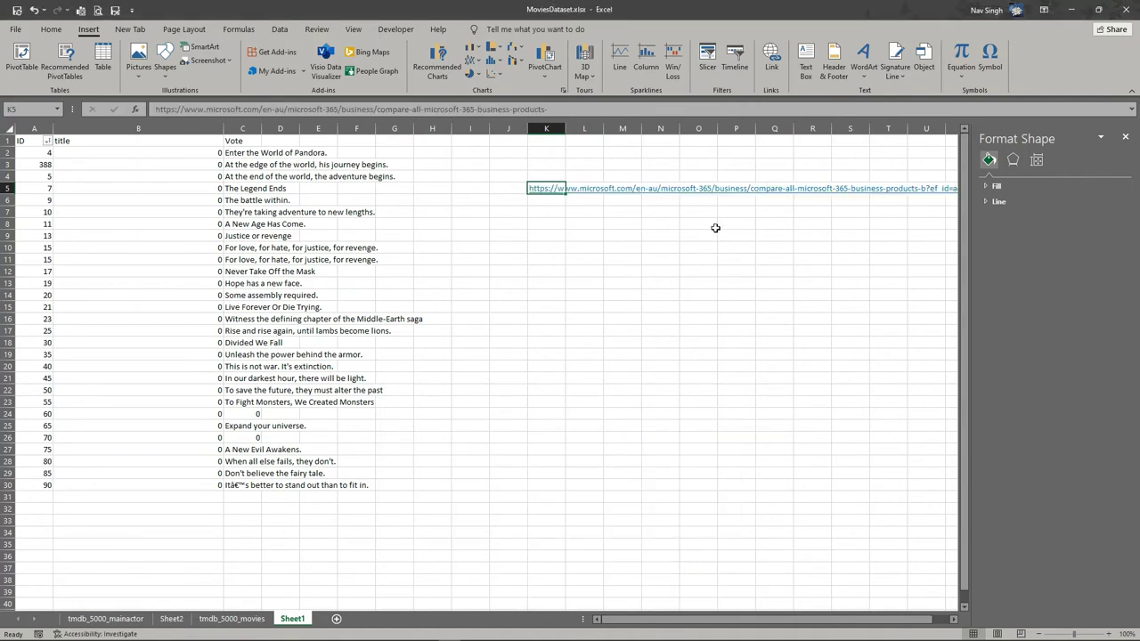
left_click(668, 238)
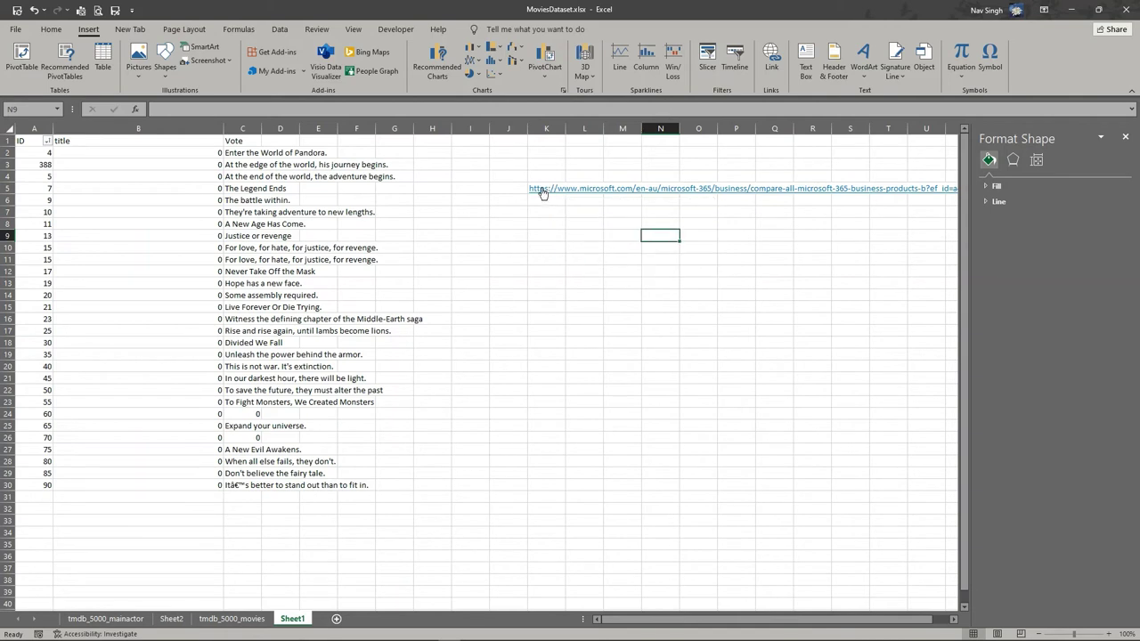
Step: Edit the K5 hyperlink so its display text reads 'Office'
right_click(542, 193)
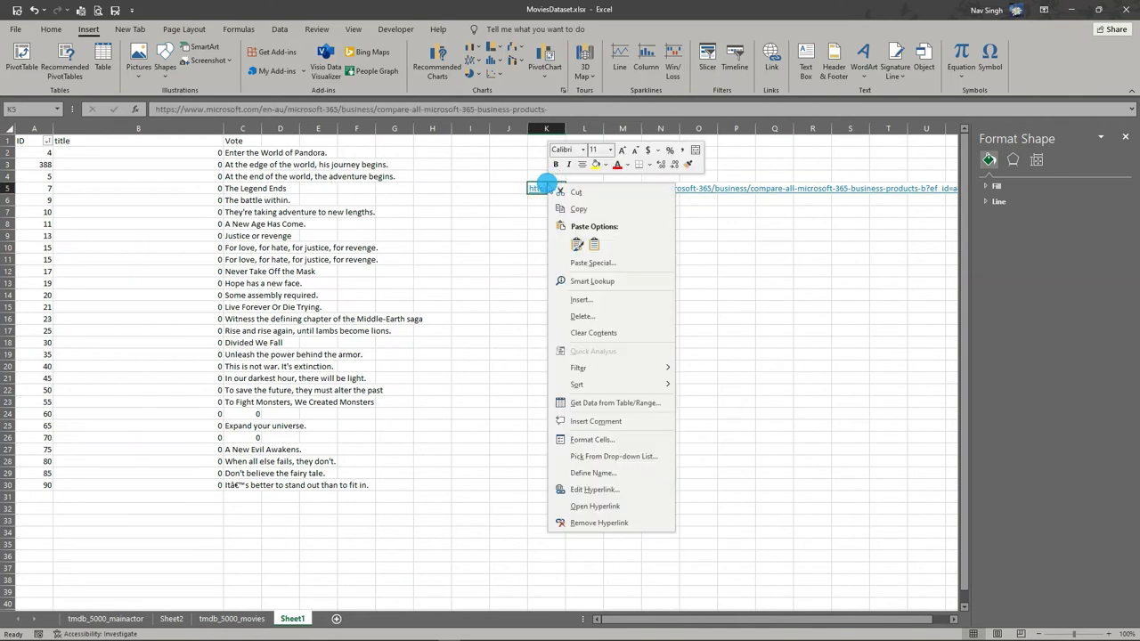
left_click(594, 489)
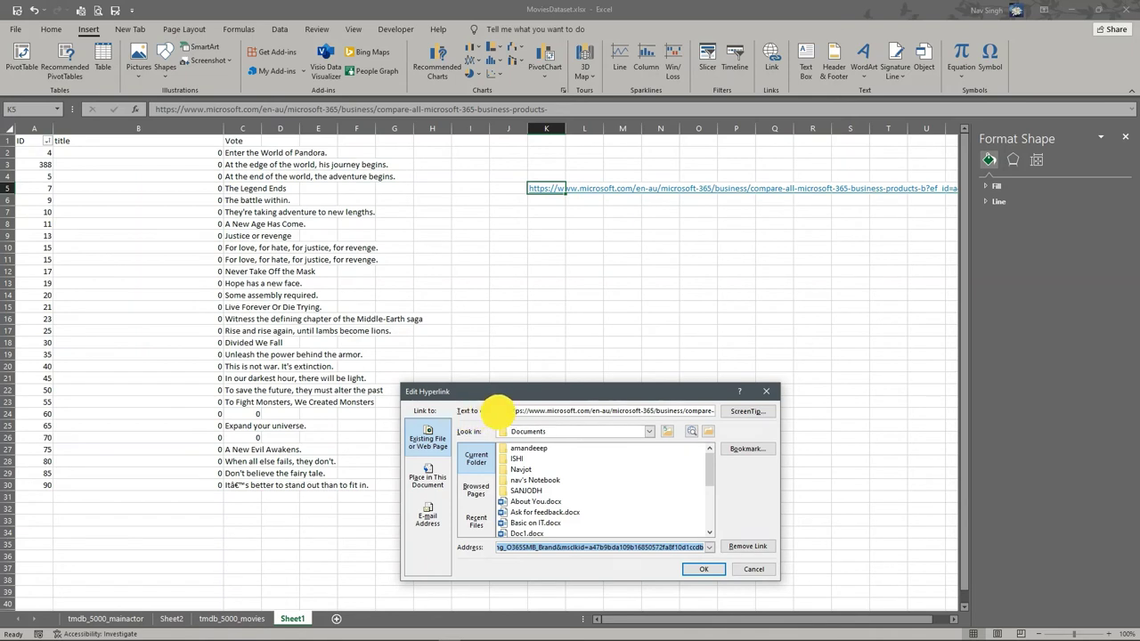
left_click(568, 411)
double_click(563, 411)
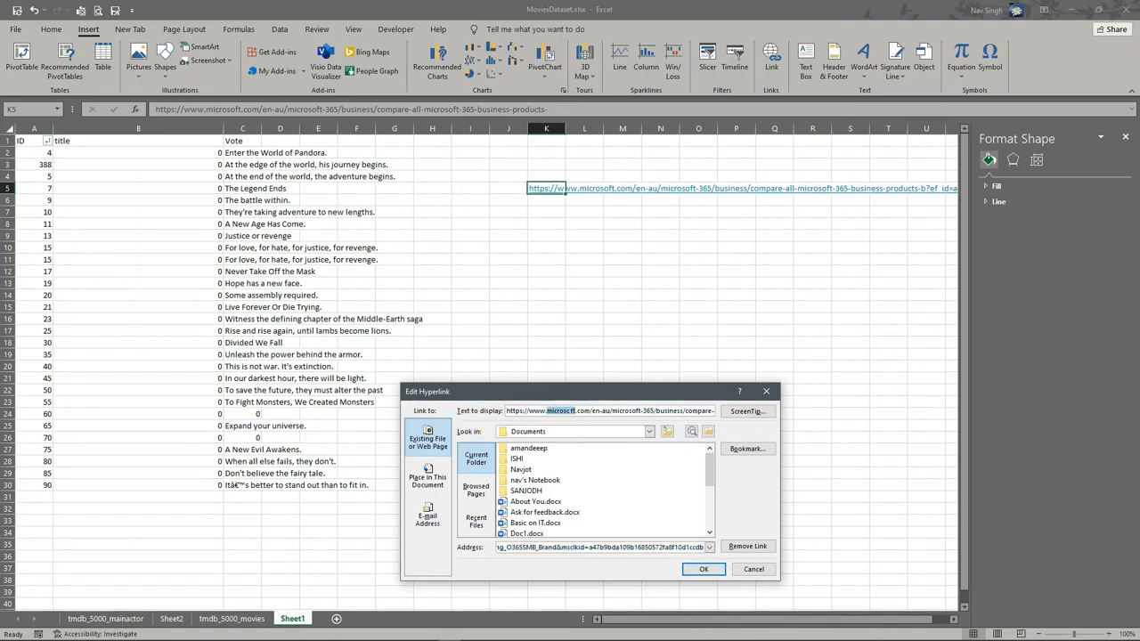
key("ctrl+a")
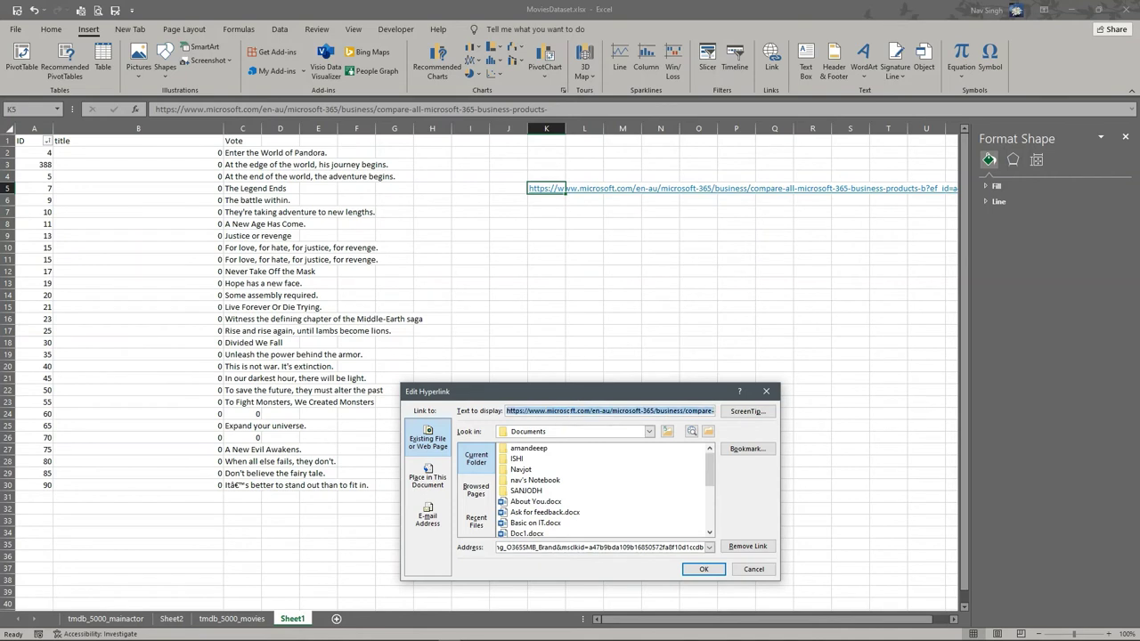
type("Office")
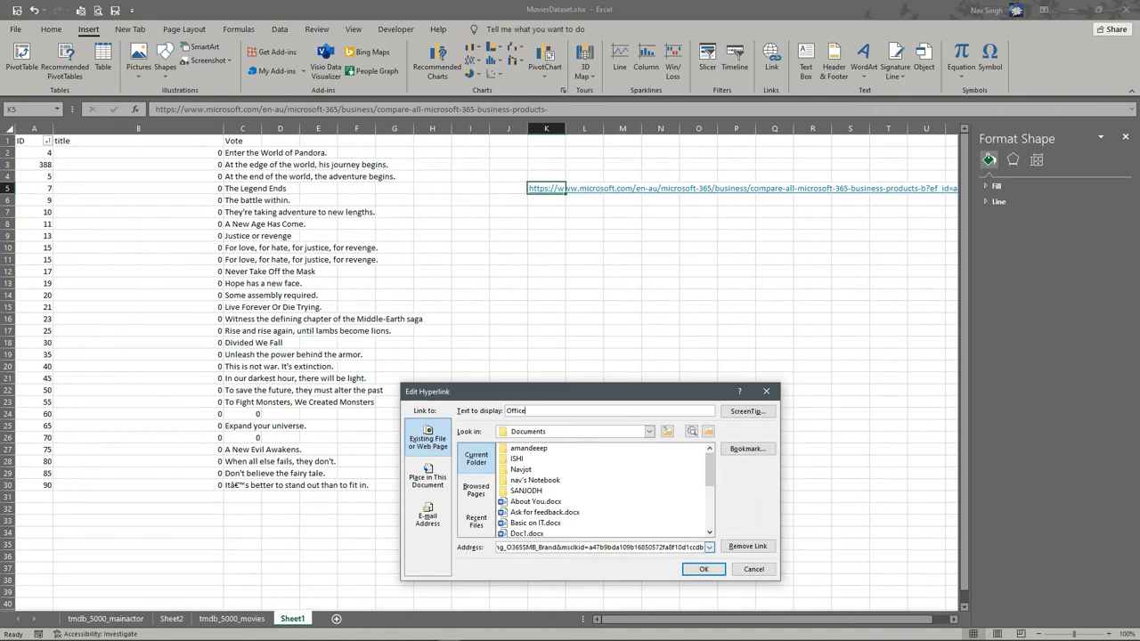
left_click(702, 569)
left_click(544, 208)
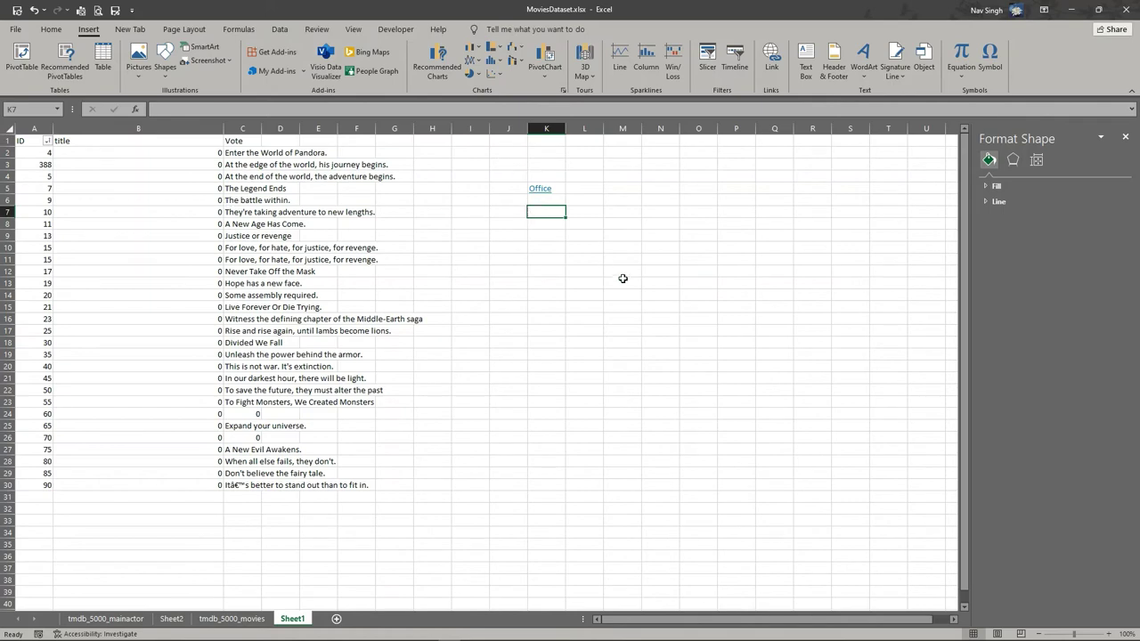
Step: Widen the title column on tmdb_5000_movies so full movie titles show
left_click(232, 617)
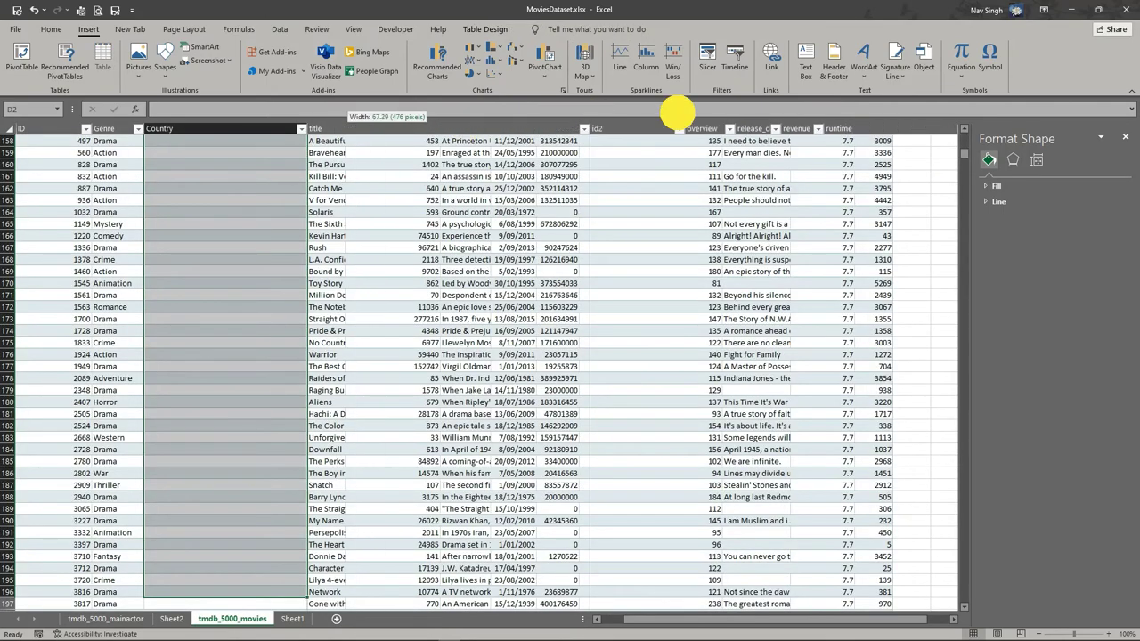
left_click_drag(346, 129, 674, 129)
left_click(352, 153)
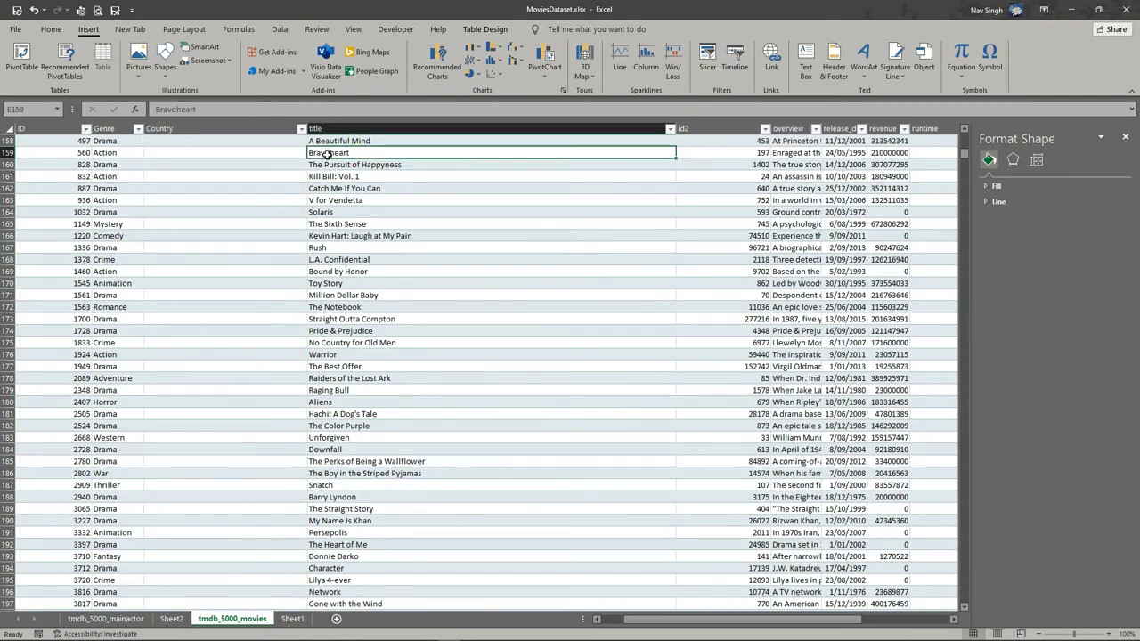
Step: Link the Braveheart title to the pasted Microsoft 365 comparison URL, then return to Sheet1
right_click(327, 154)
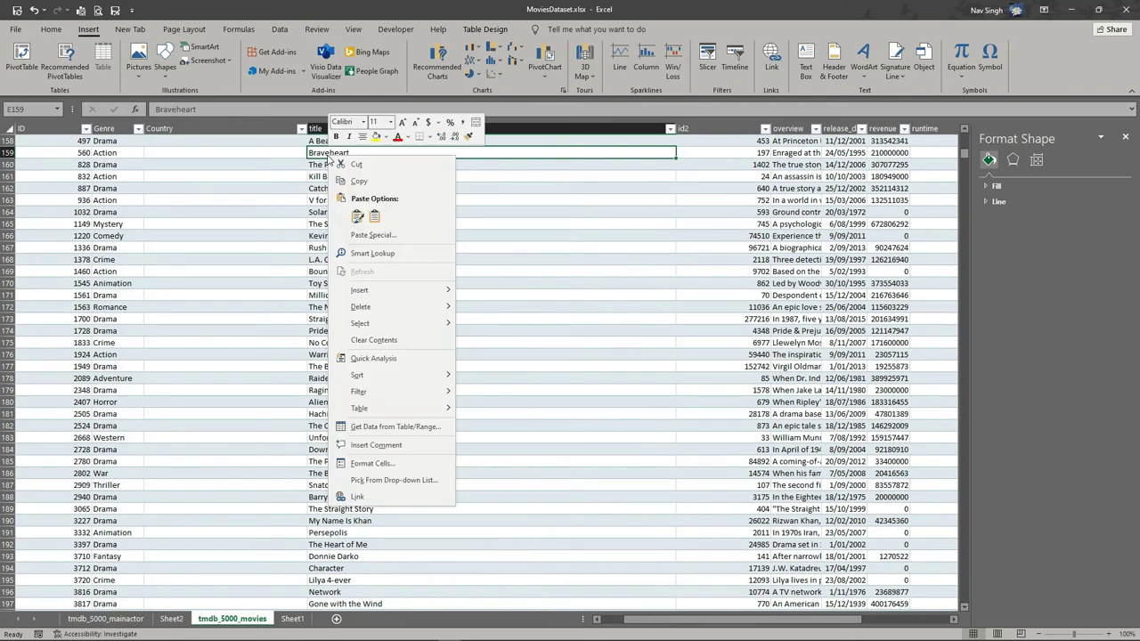
left_click(376, 500)
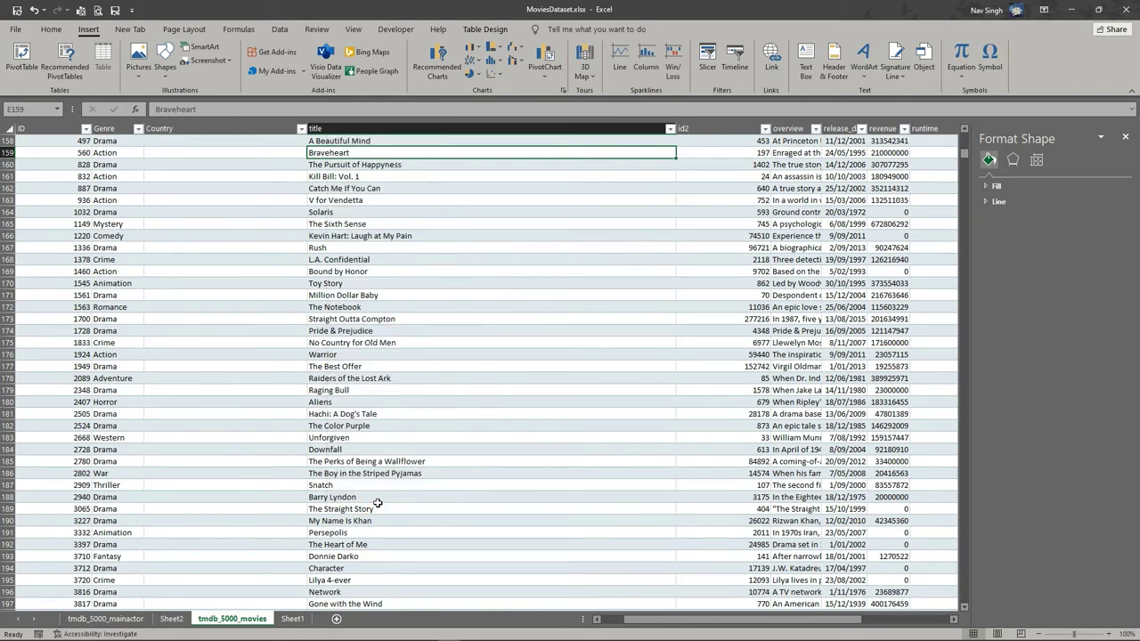
left_click(302, 561)
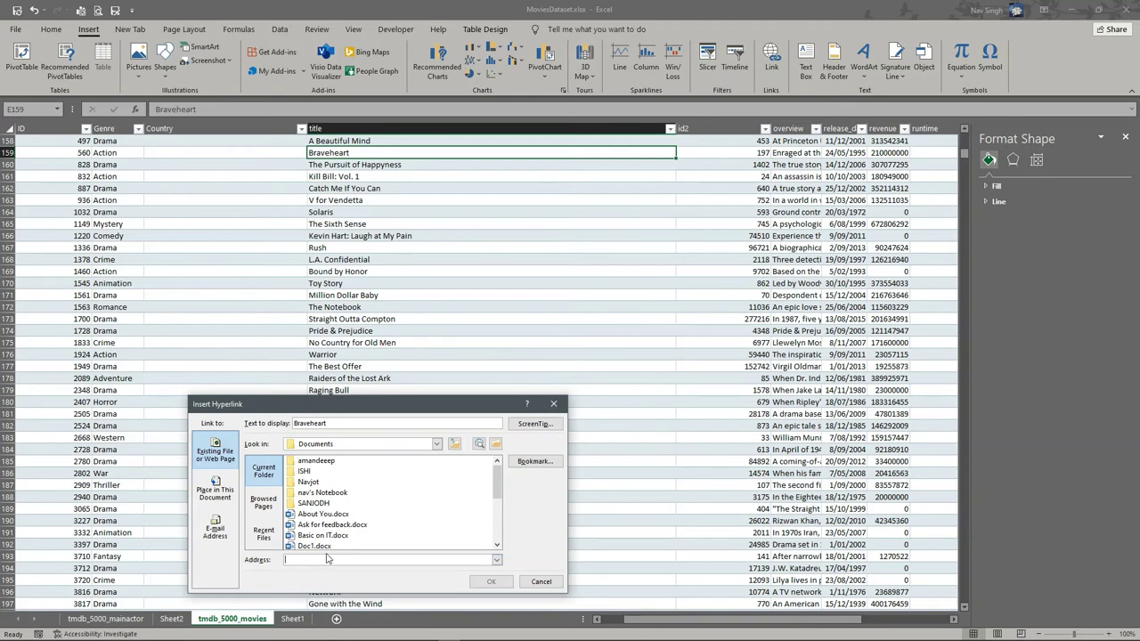
key("ctrl+v")
left_click(490, 582)
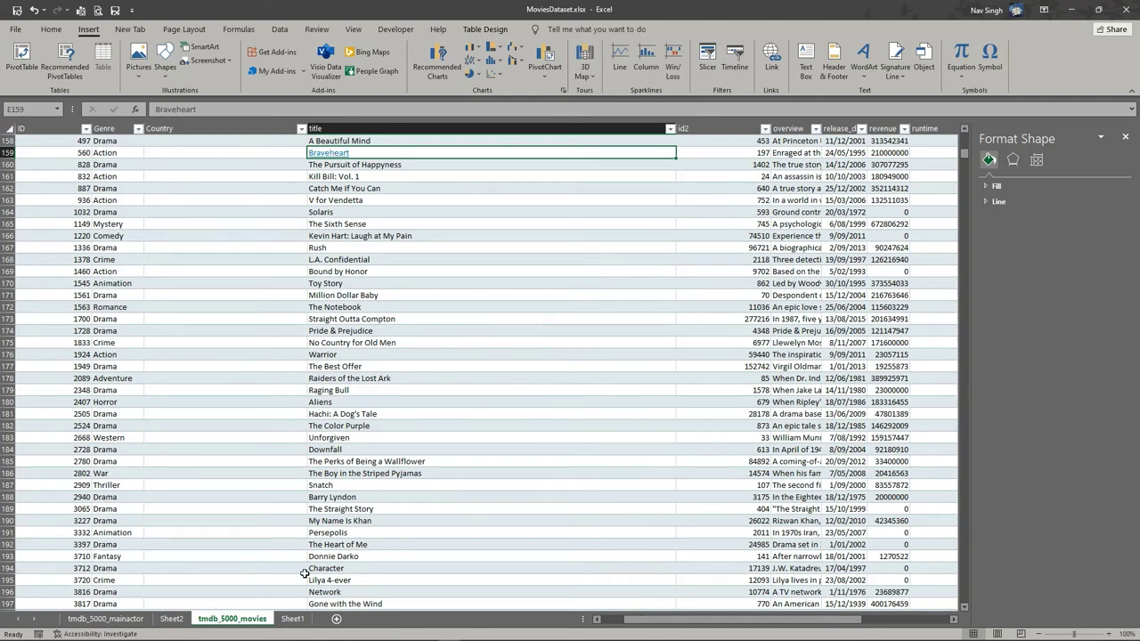
left_click(292, 618)
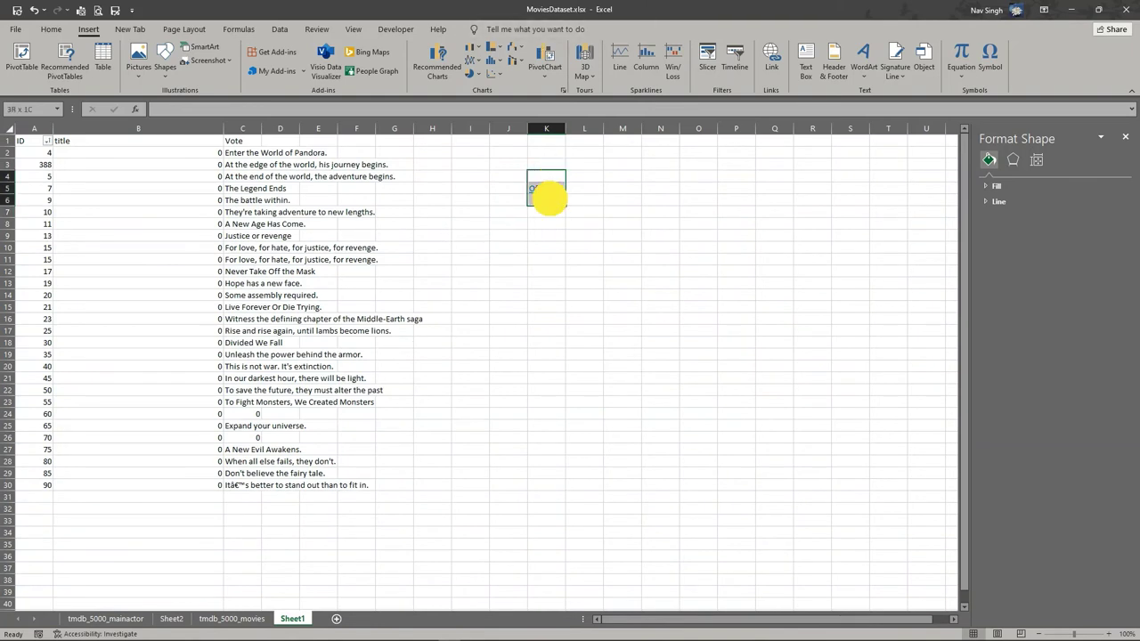
Step: Remove the hyperlinks from cells K4:K8
right_click(564, 188)
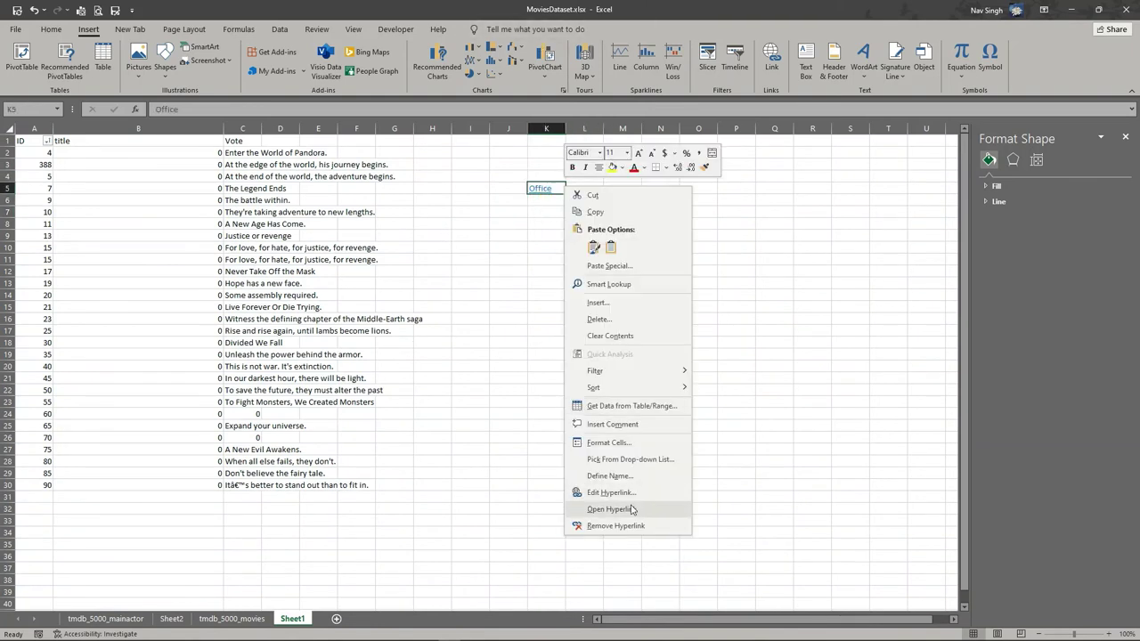
left_click(544, 406)
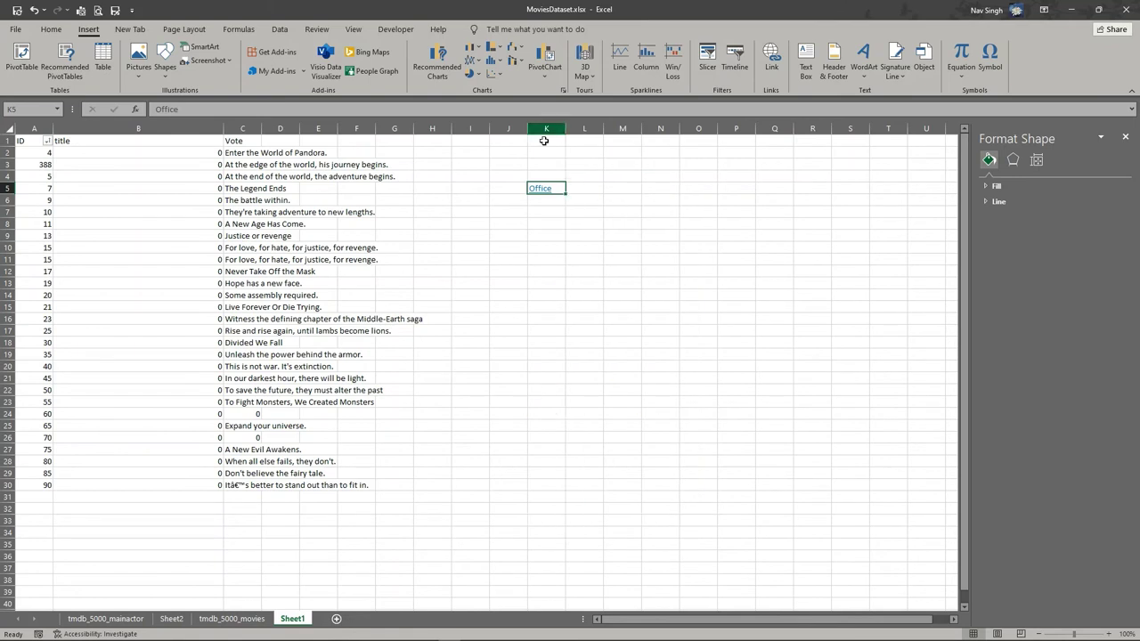
left_click_drag(546, 172, 547, 233)
right_click(551, 197)
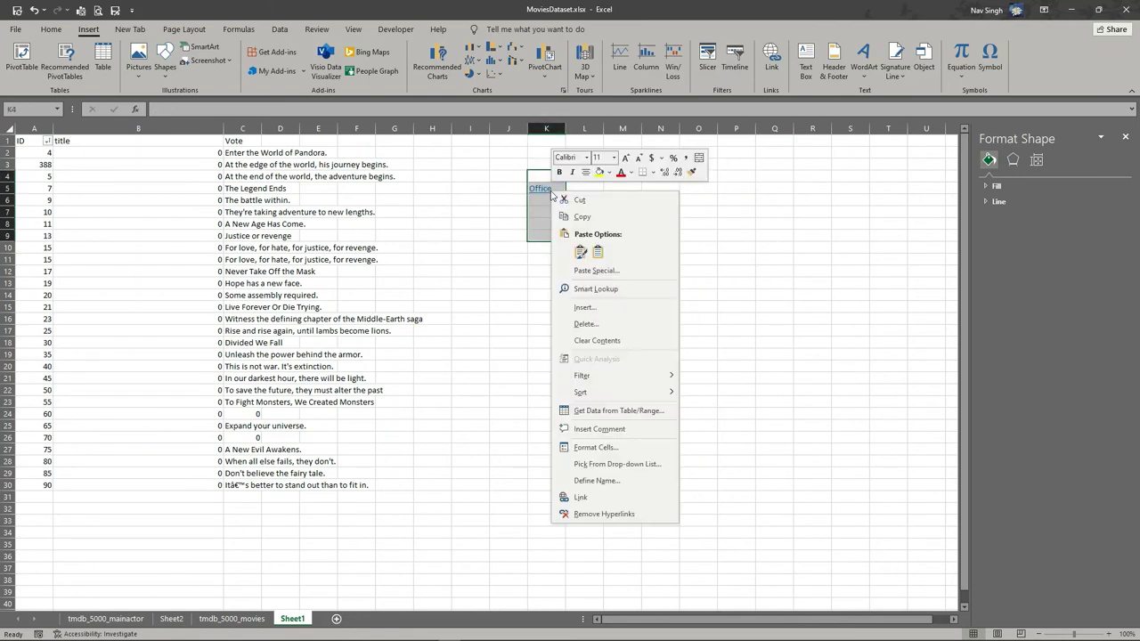
key("Escape")
right_click(557, 190)
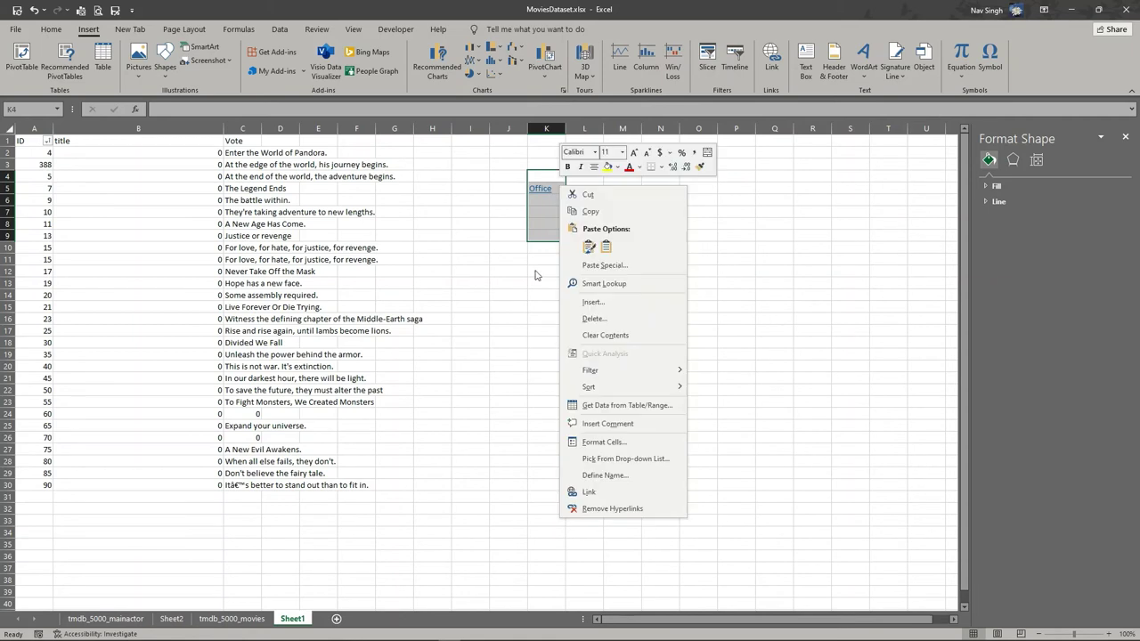
left_click(608, 517)
left_click(584, 342)
Step: Delete the leftover 'Office' text from cell K5
left_click(541, 186)
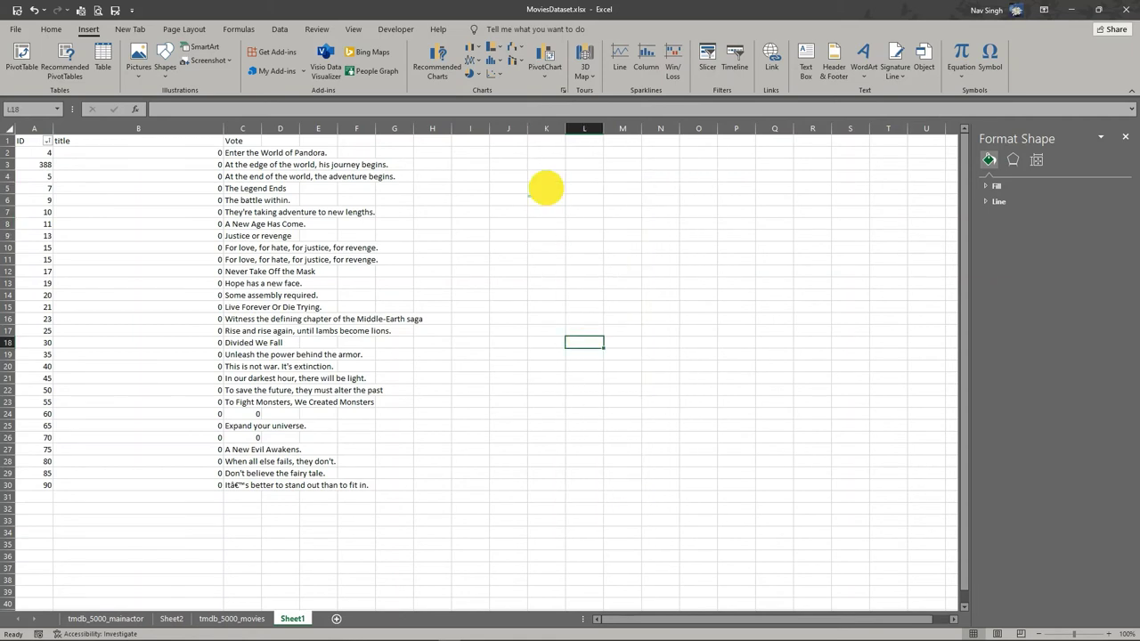
left_click(648, 184)
left_click(551, 189)
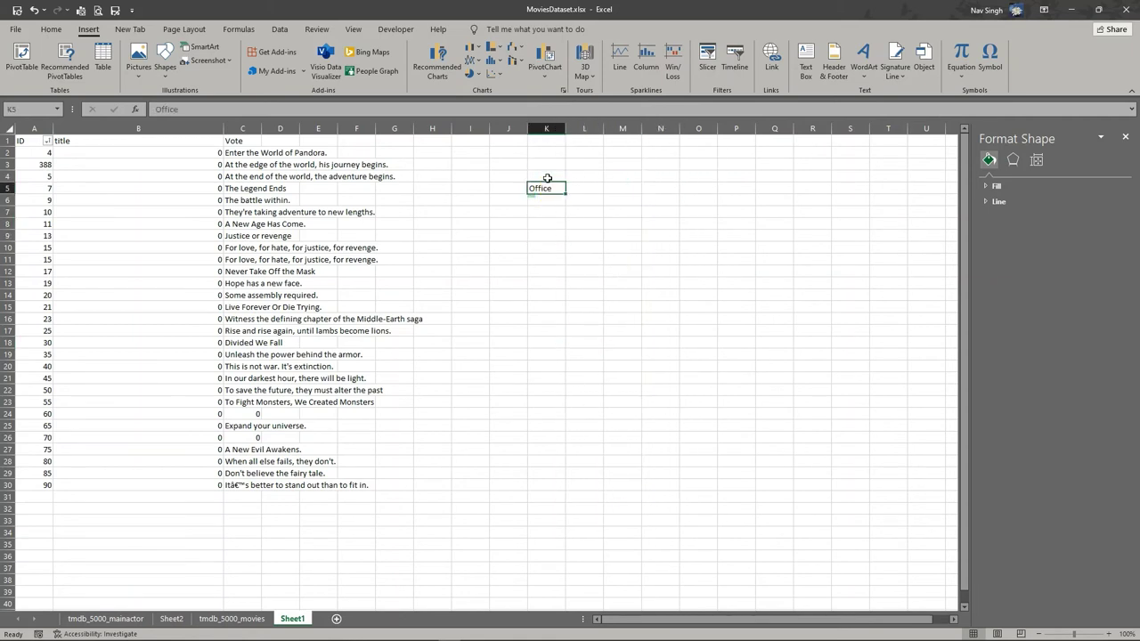
mouse_move(552, 166)
left_mouse_down()
mouse_move(547, 267)
mouse_move(559, 234)
left_mouse_up()
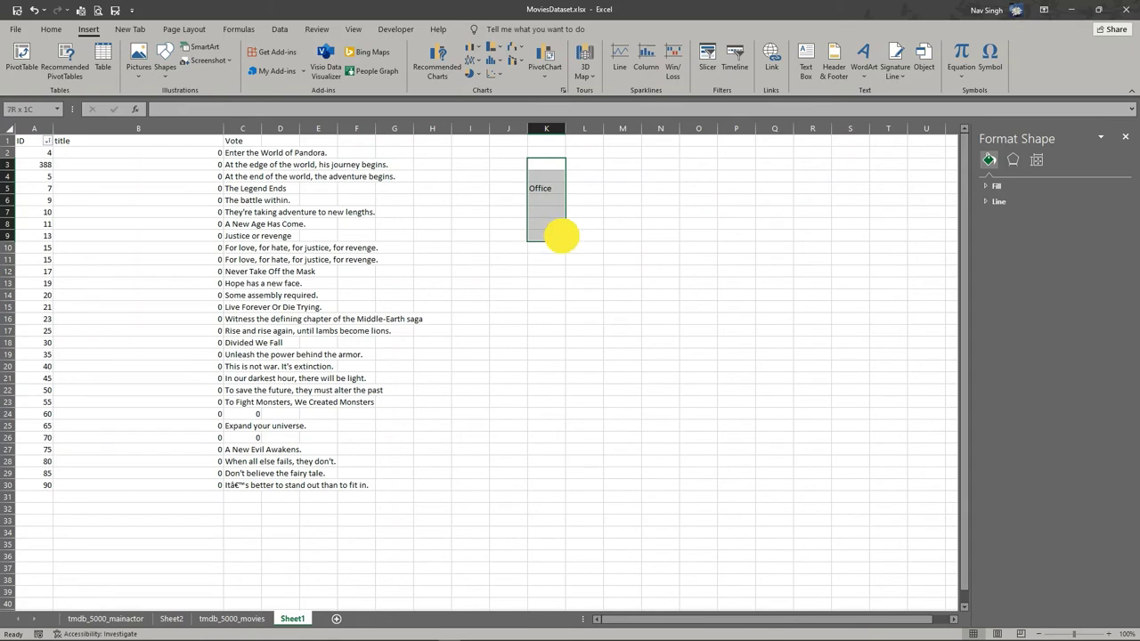
left_click(547, 188)
key("Delete")
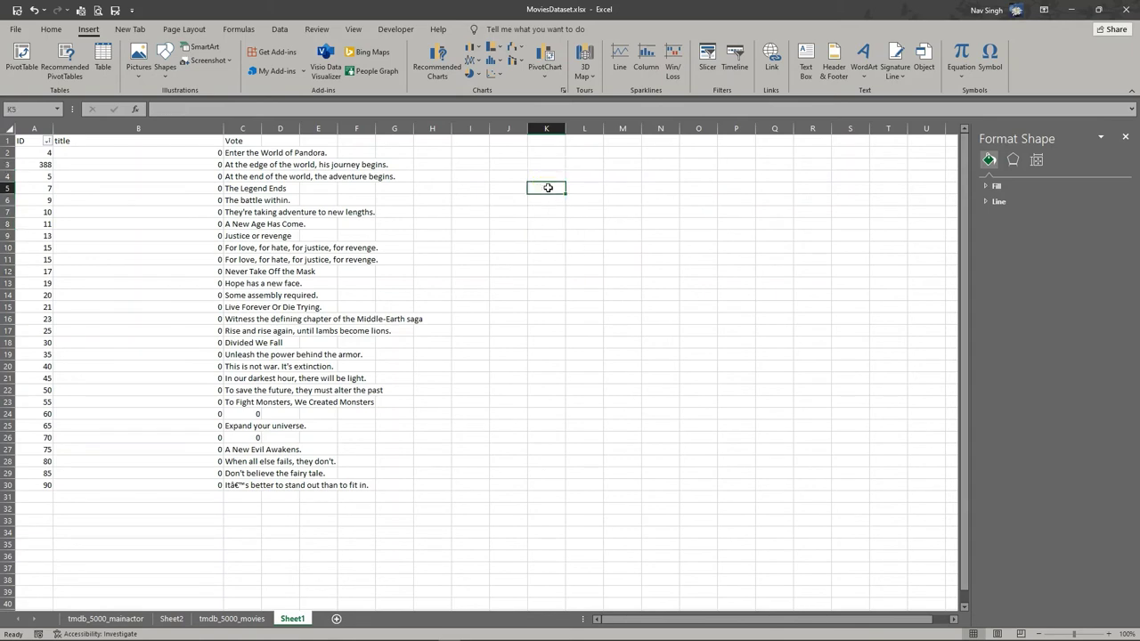
left_click(538, 258)
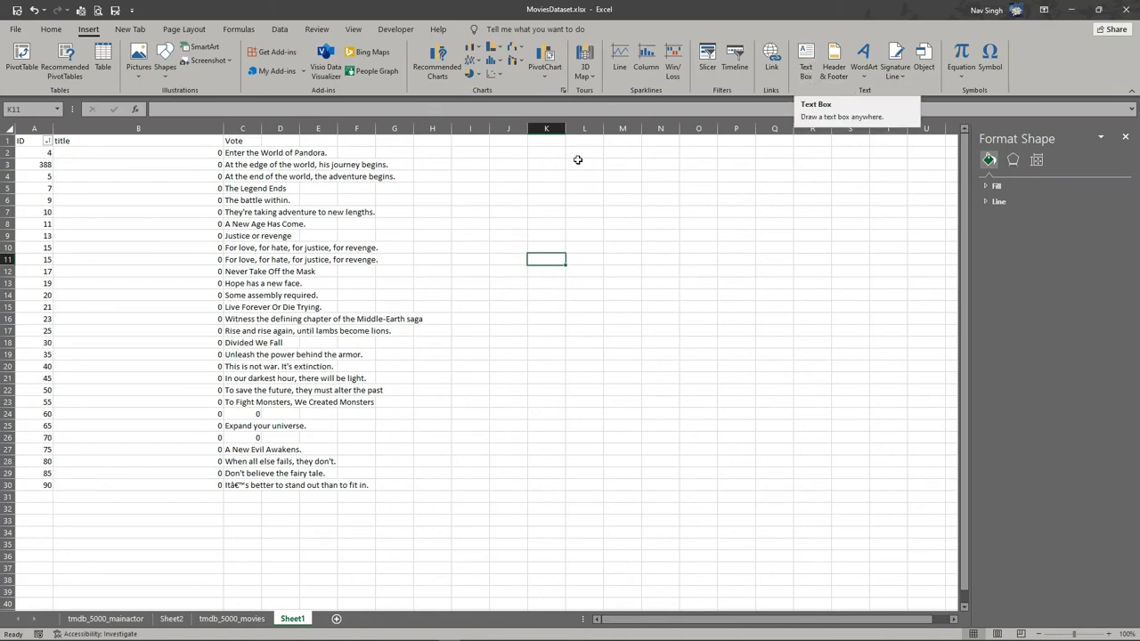
Step: On Sheet2, move the budget pivot chart next to the pivot table
left_click(230, 618)
left_click(171, 617)
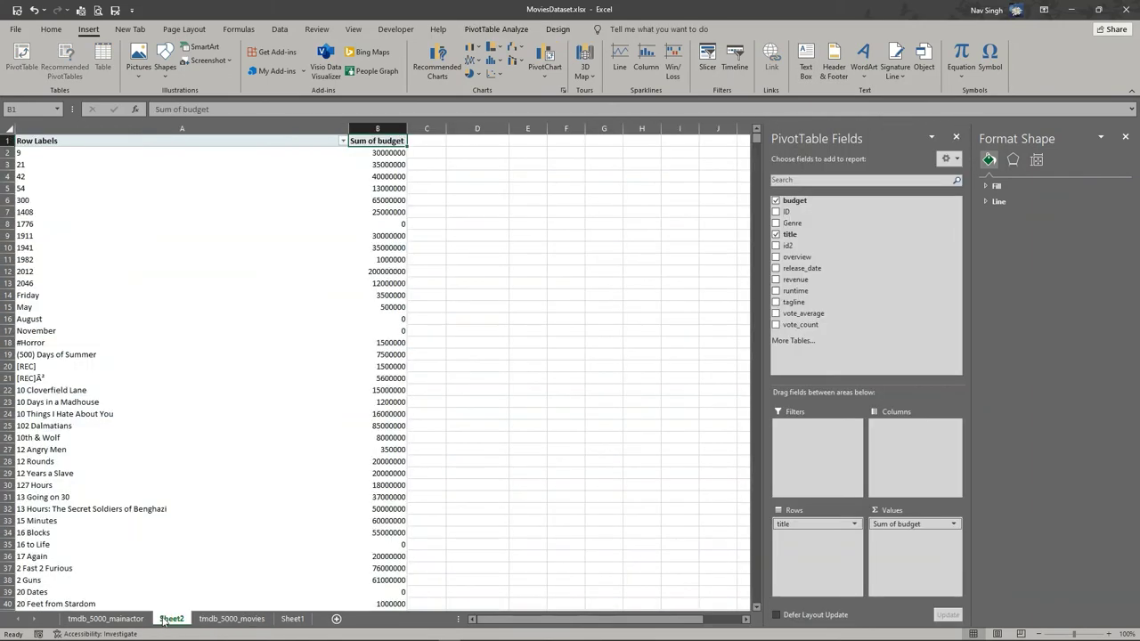
left_click(610, 235)
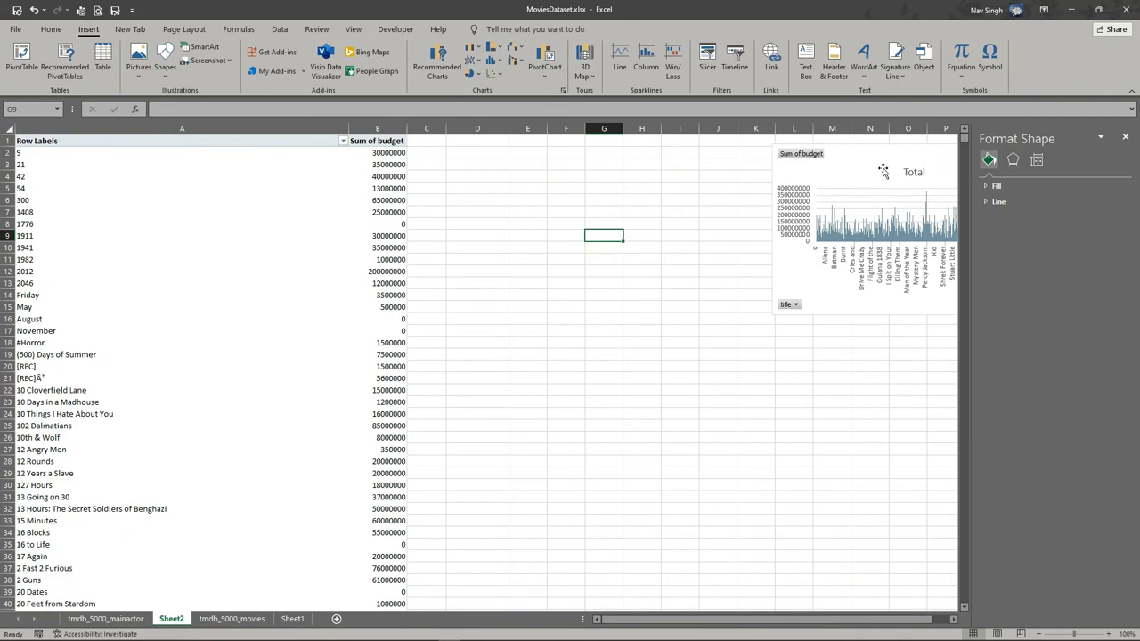
left_click_drag(878, 168, 539, 180)
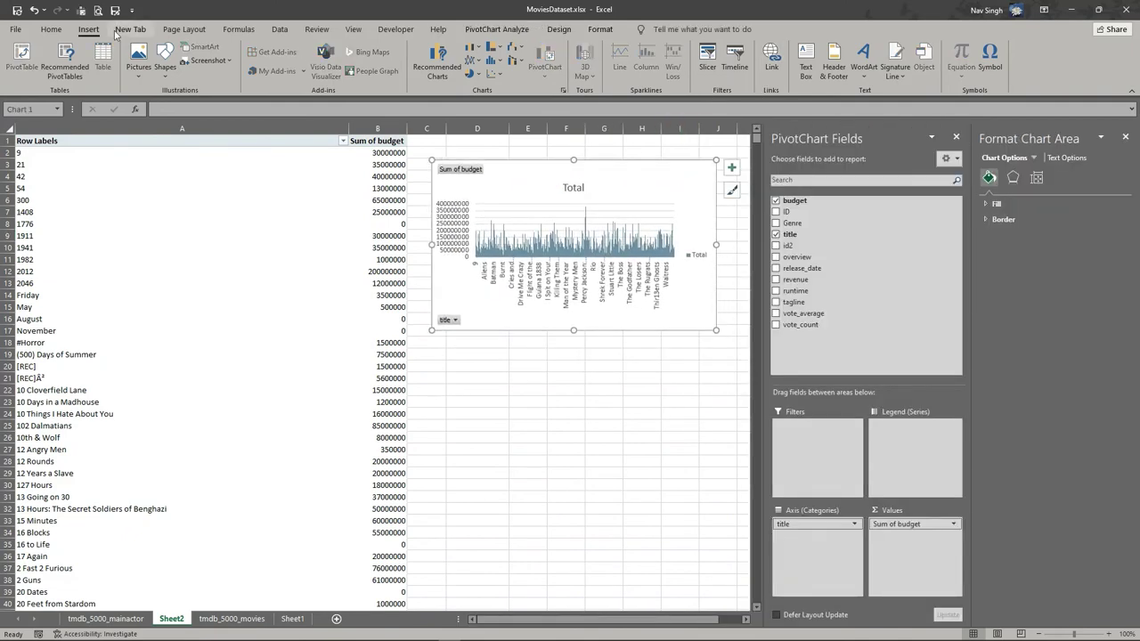
Step: Draw a text box below the chart and shift it lower and to the right
left_click(88, 28)
left_click(806, 59)
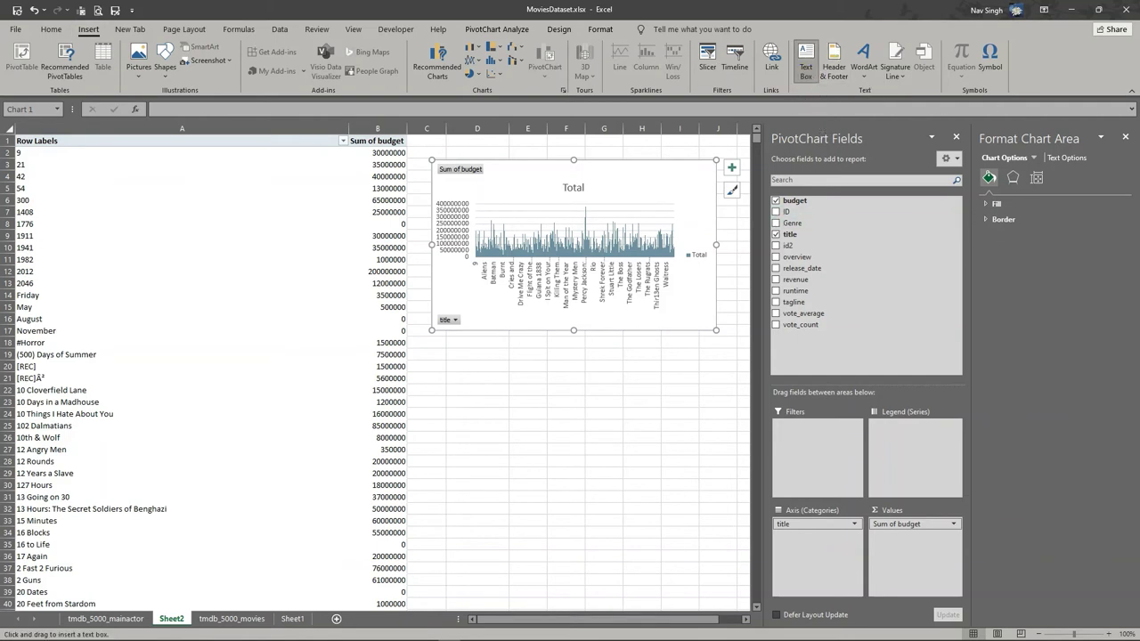
left_click_drag(468, 357, 701, 482)
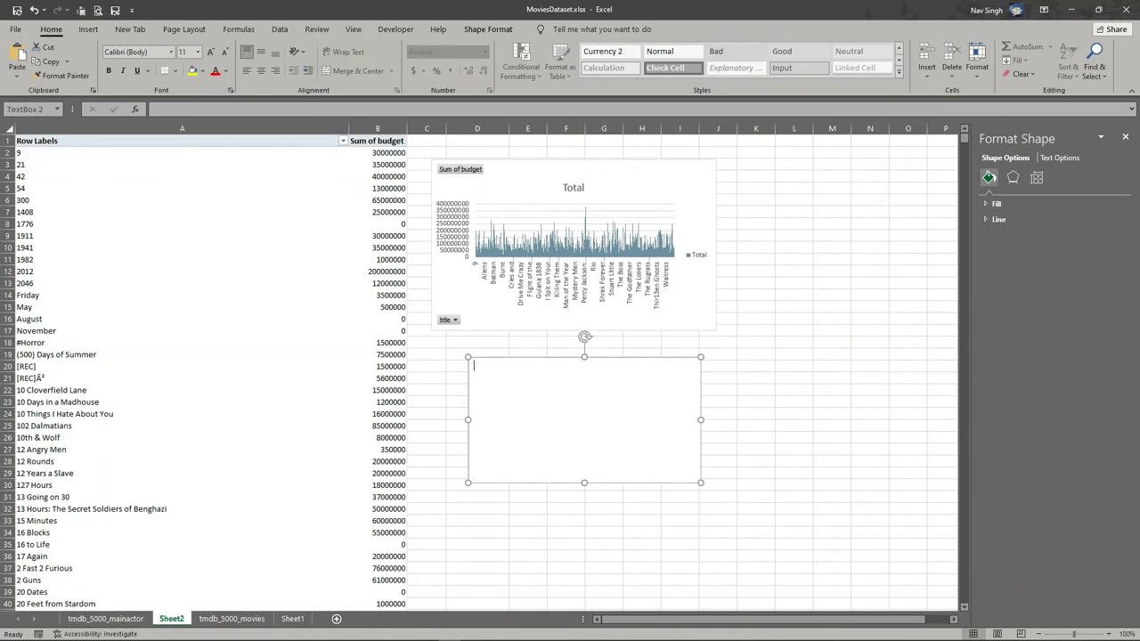
mouse_move(623, 357)
left_mouse_down()
mouse_move(893, 457)
mouse_move(887, 404)
left_mouse_up()
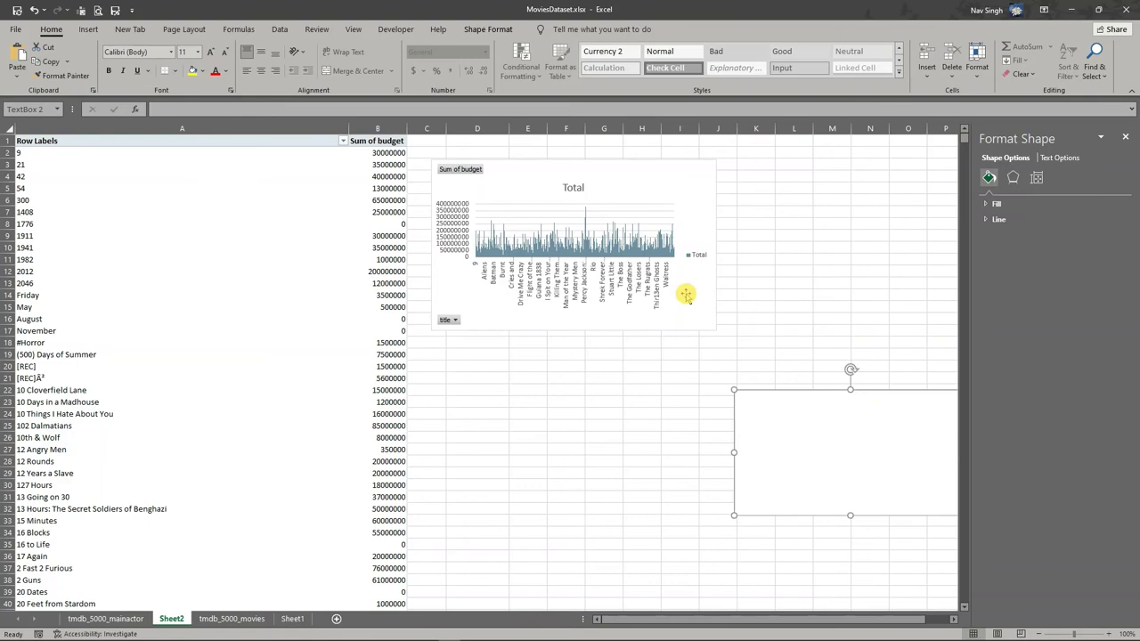
Step: Draw a curved arrow connector from the text box's top edge to the pivot chart
left_click(87, 30)
left_click(165, 61)
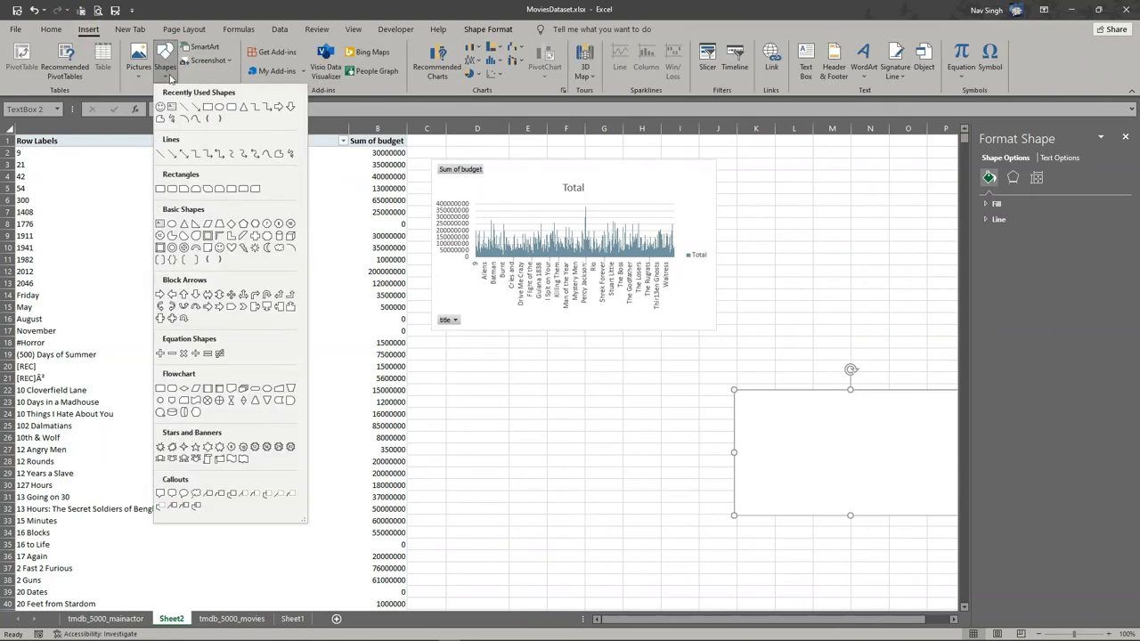
left_click(240, 153)
mouse_move(791, 388)
left_mouse_down()
mouse_move(622, 337)
mouse_move(746, 183)
mouse_move(478, 219)
left_mouse_up()
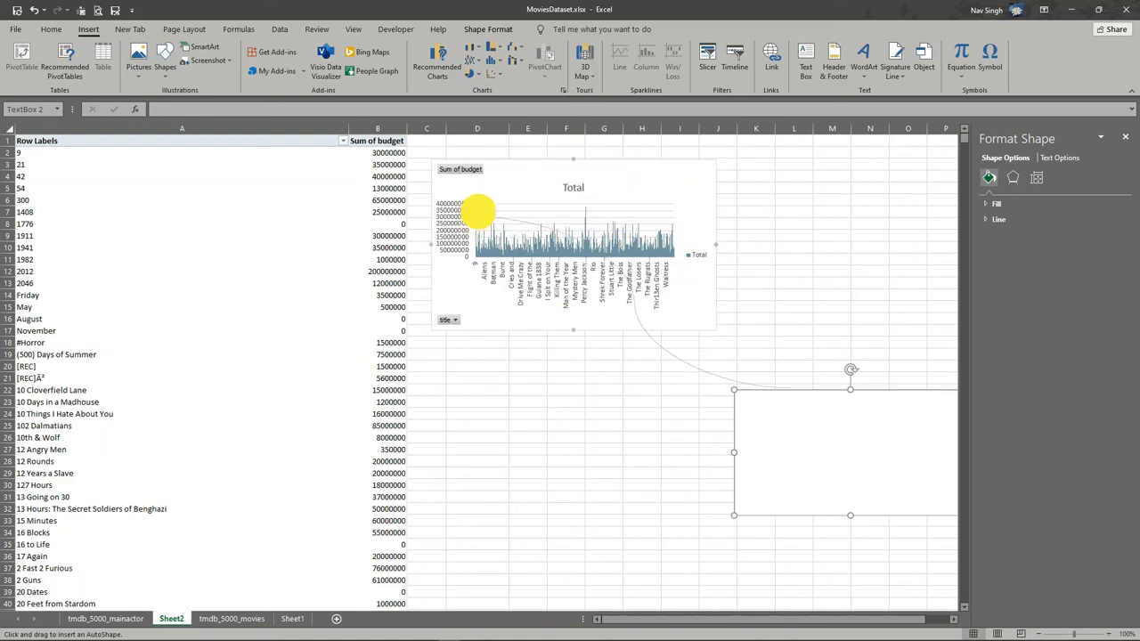
left_click_drag(478, 219, 475, 213)
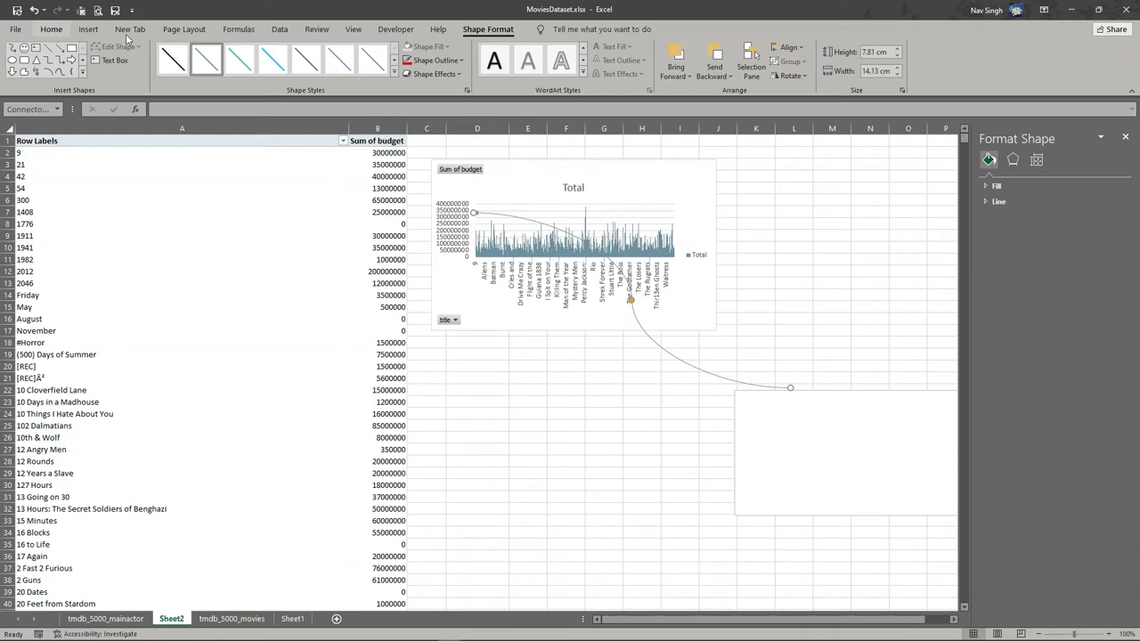
Step: Give the connector a darker shape style and a red outline
left_click(303, 59)
left_click(431, 60)
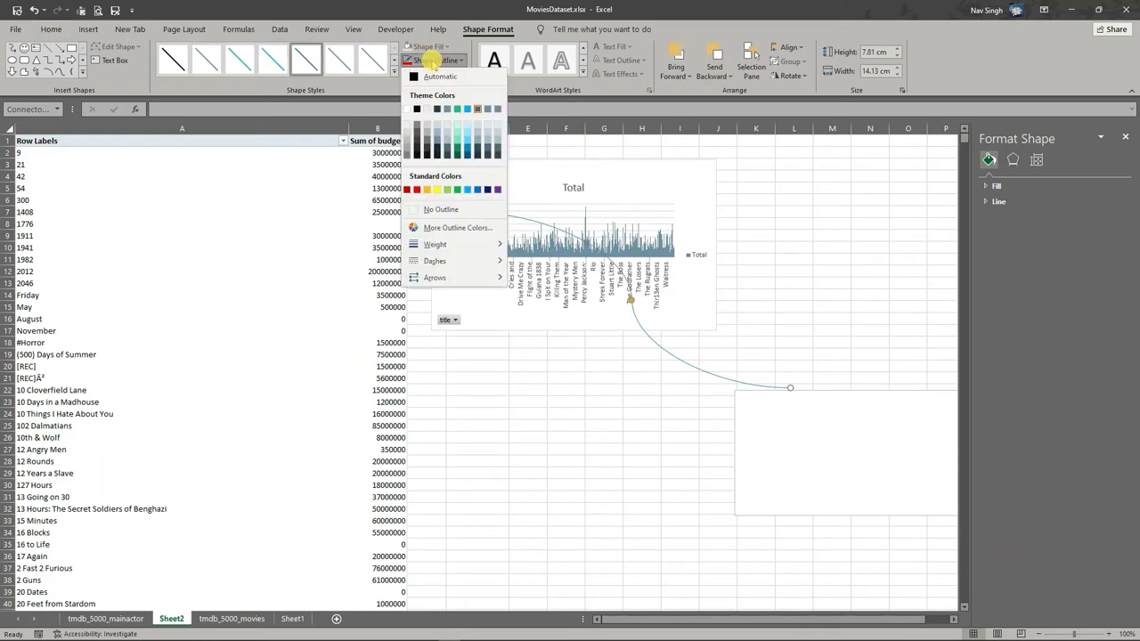
left_click(415, 188)
left_click(816, 261)
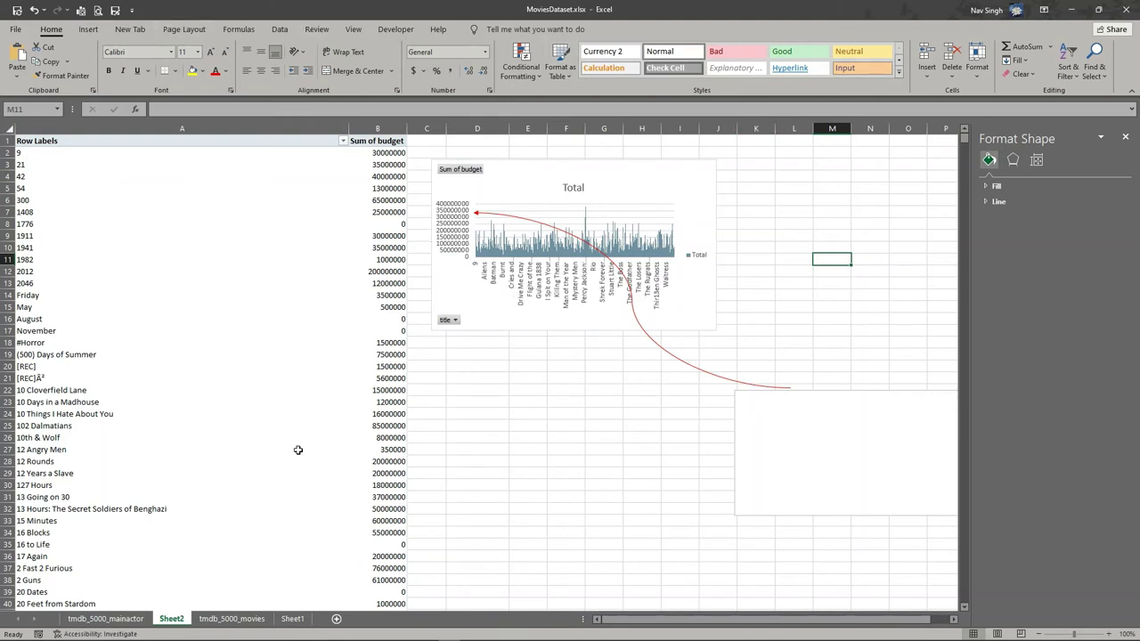
left_click(665, 357)
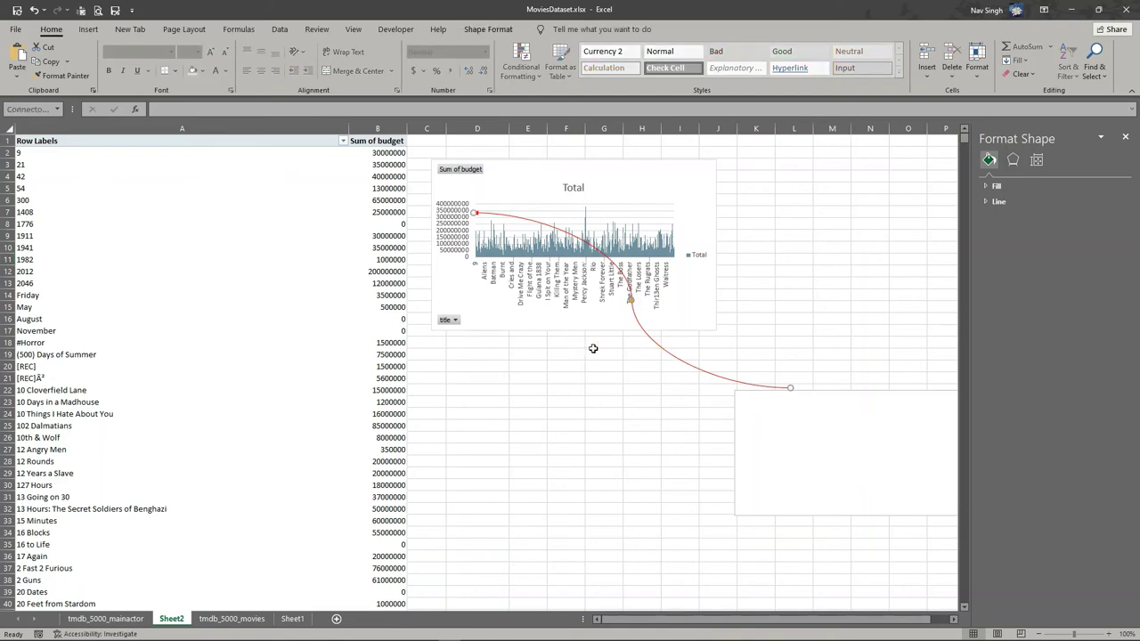
left_click(88, 28)
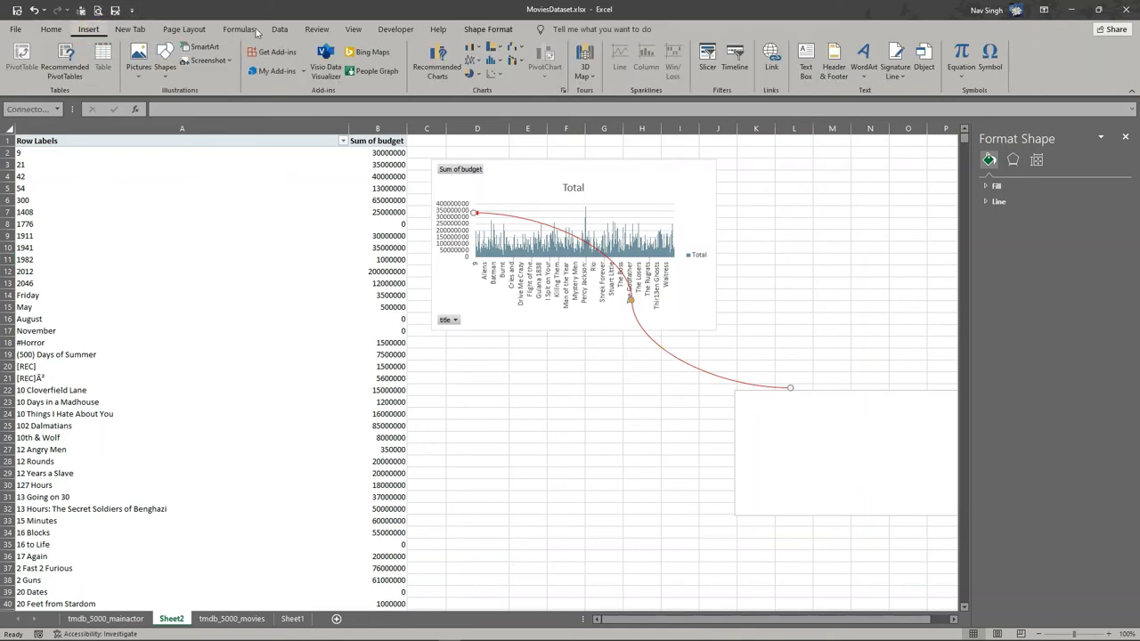
left_click(834, 67)
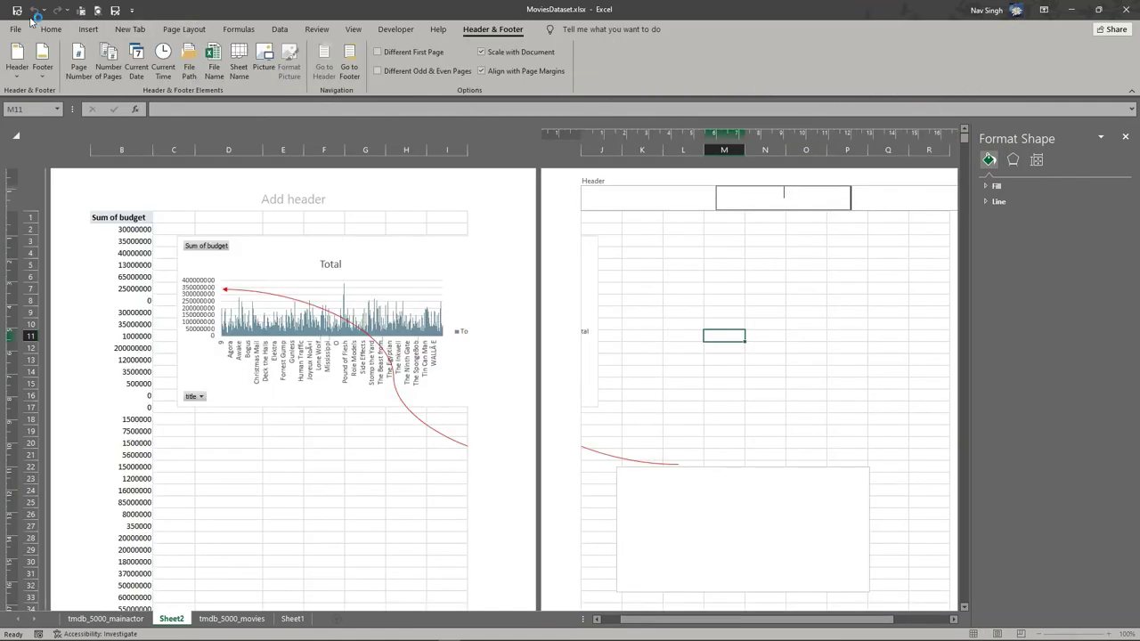
left_click(50, 29)
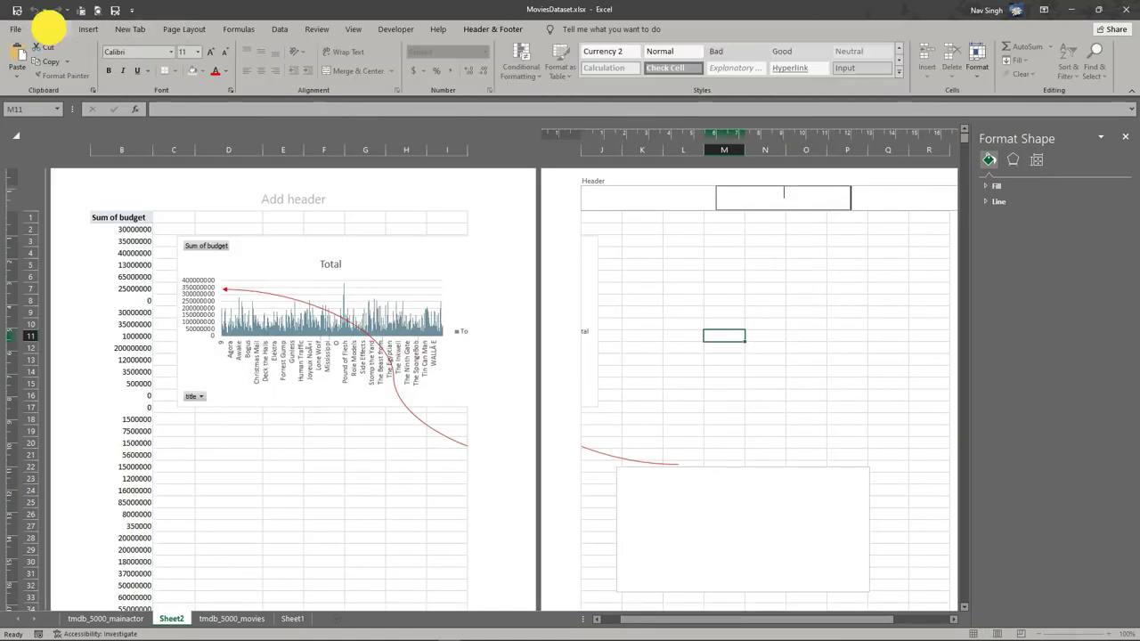
left_click(353, 29)
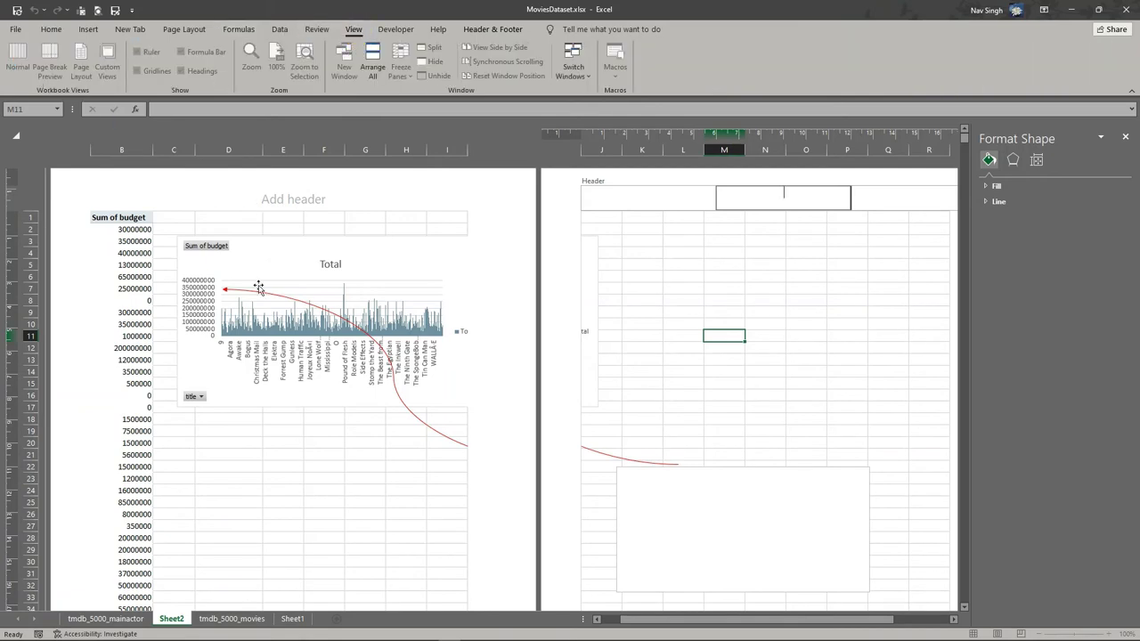
left_click(259, 288)
left_click(229, 443)
left_click(23, 64)
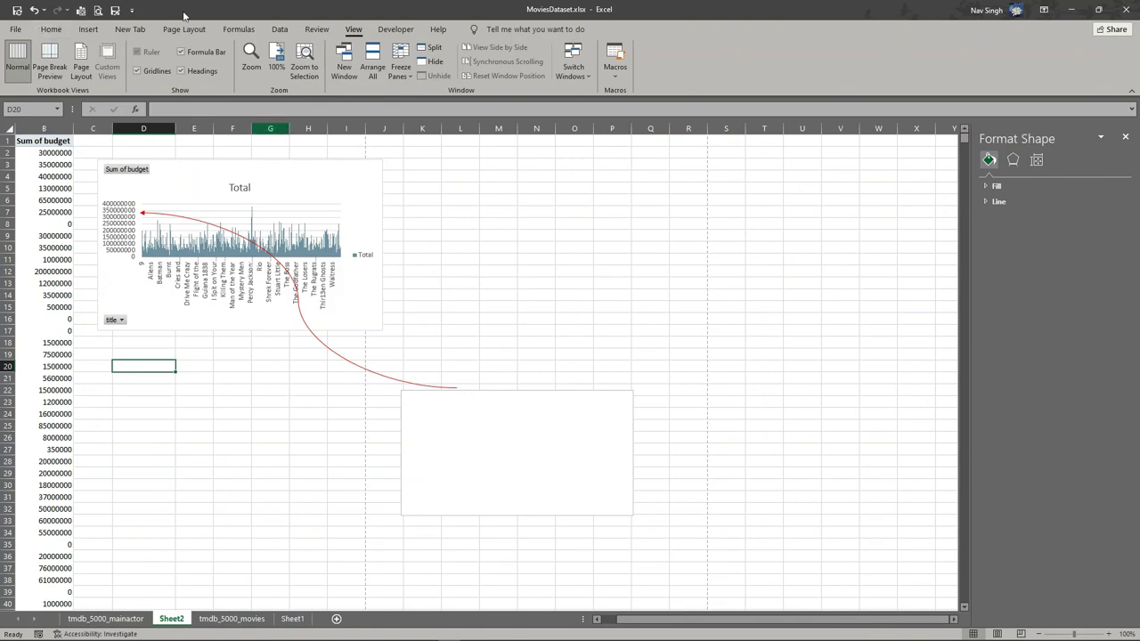
left_click(99, 11)
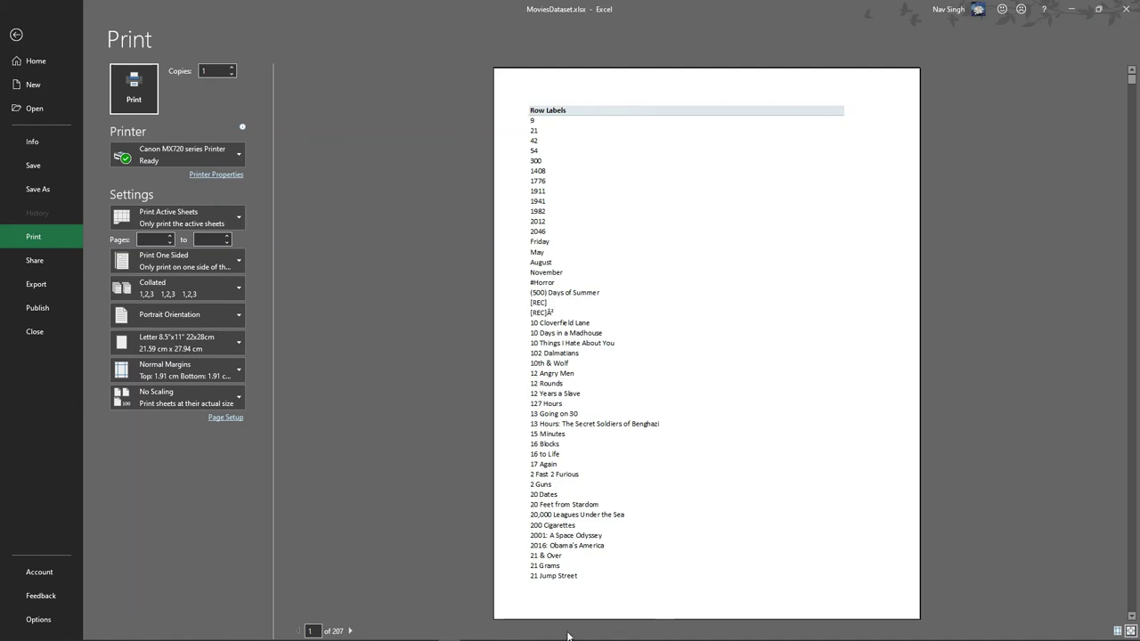
left_click(16, 33)
left_click(50, 29)
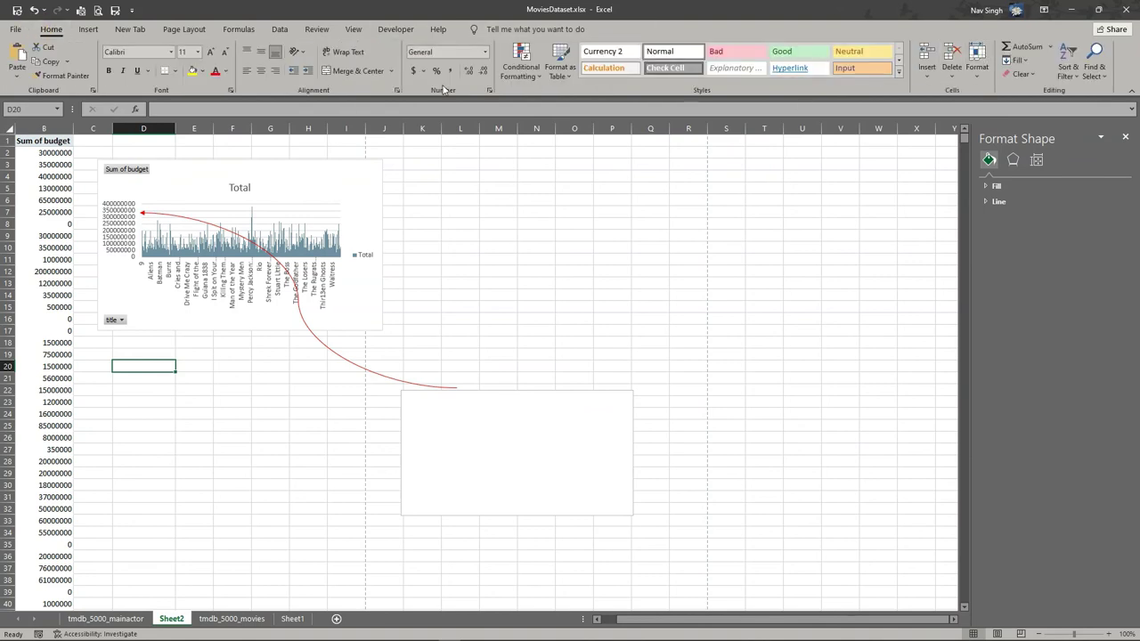
left_click(88, 30)
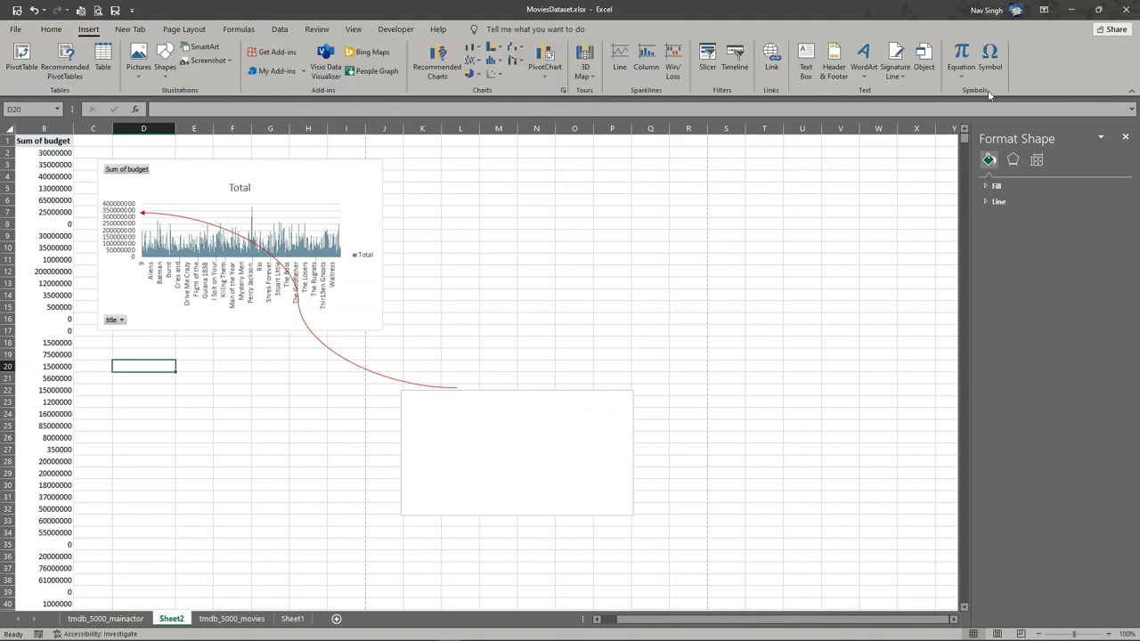
Step: Insert the current date (30/09/2021) into the centre and right header sections
left_click(833, 60)
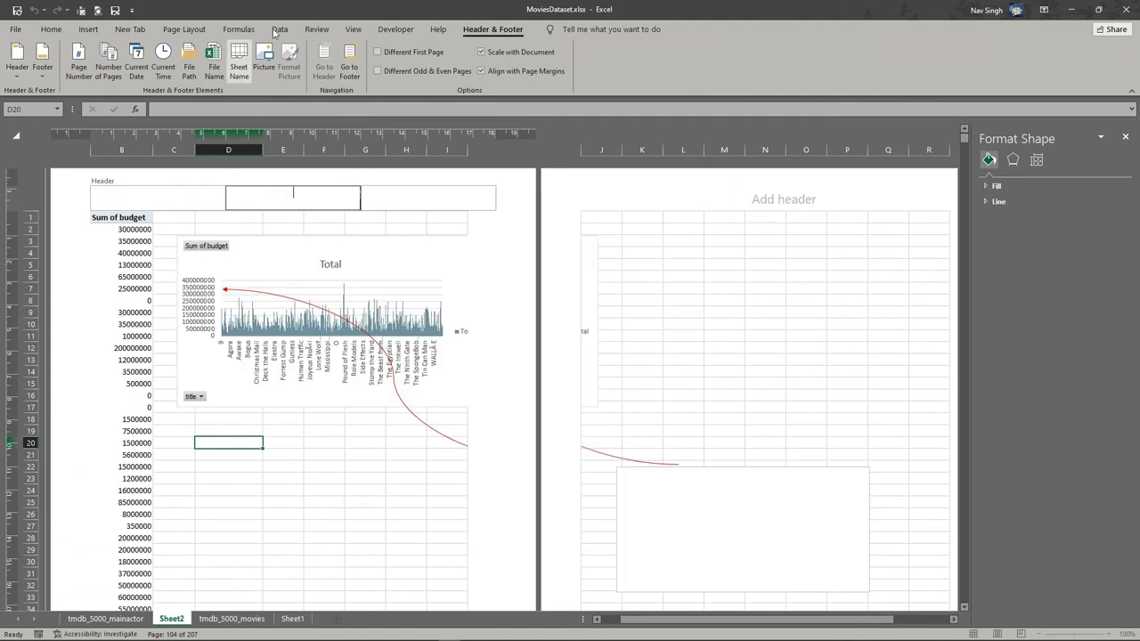
left_click(144, 74)
left_click(388, 194)
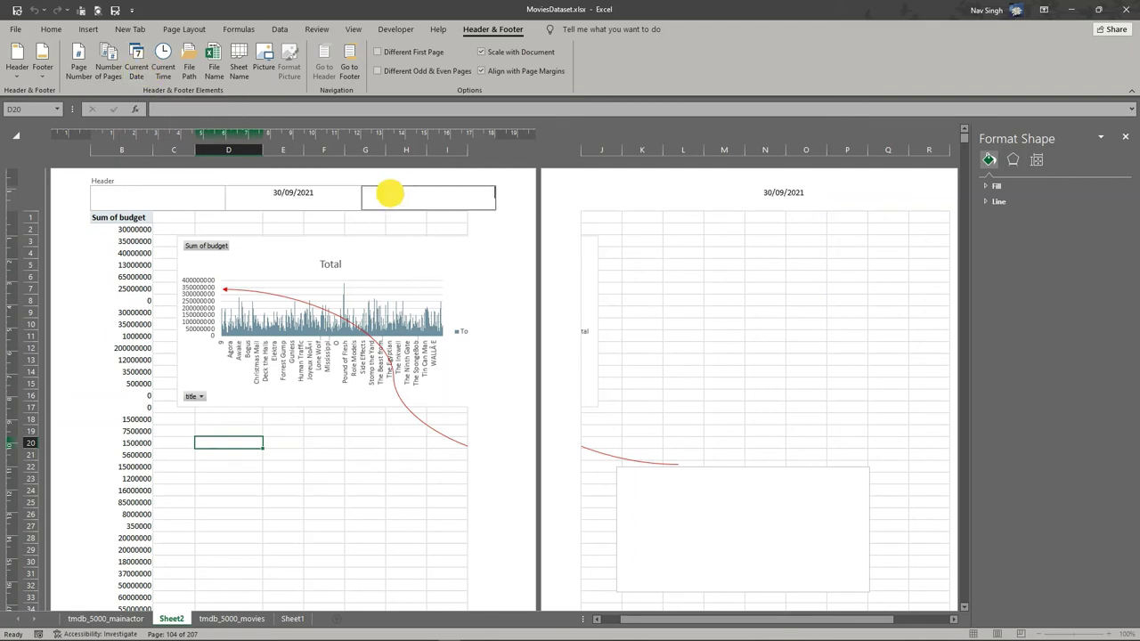
left_click(391, 193)
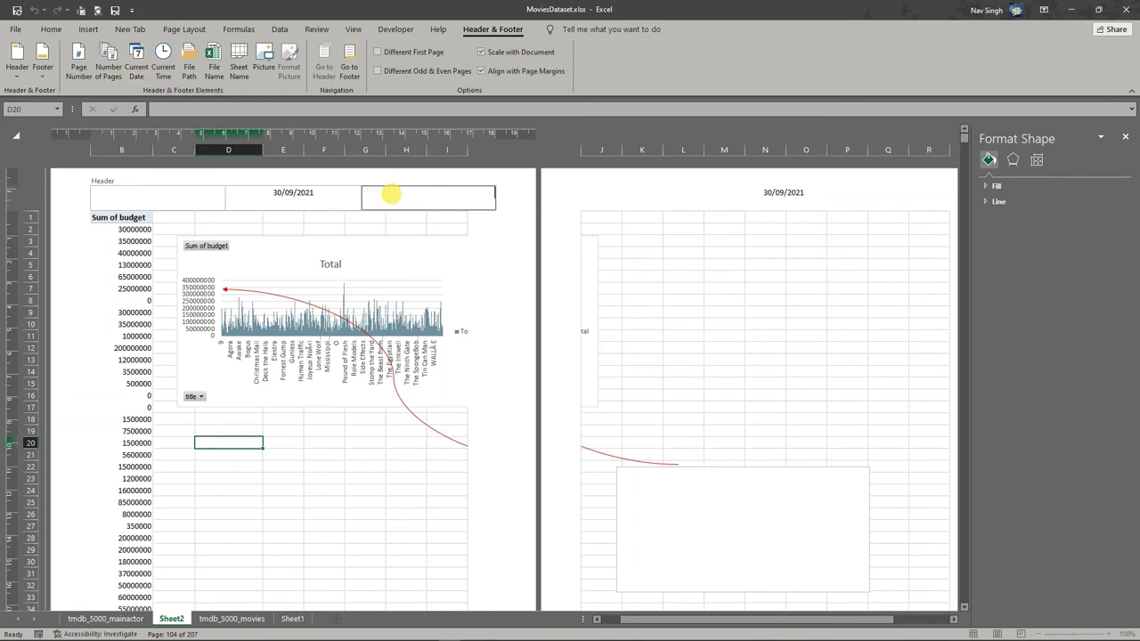
left_click(136, 64)
left_click(307, 193)
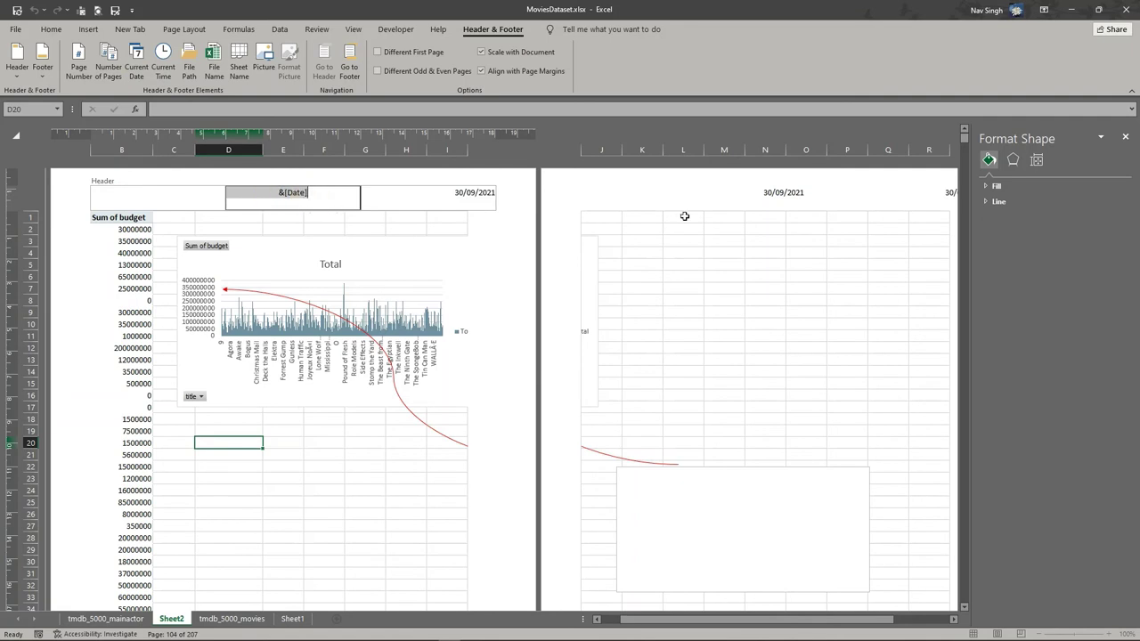
left_click(17, 78)
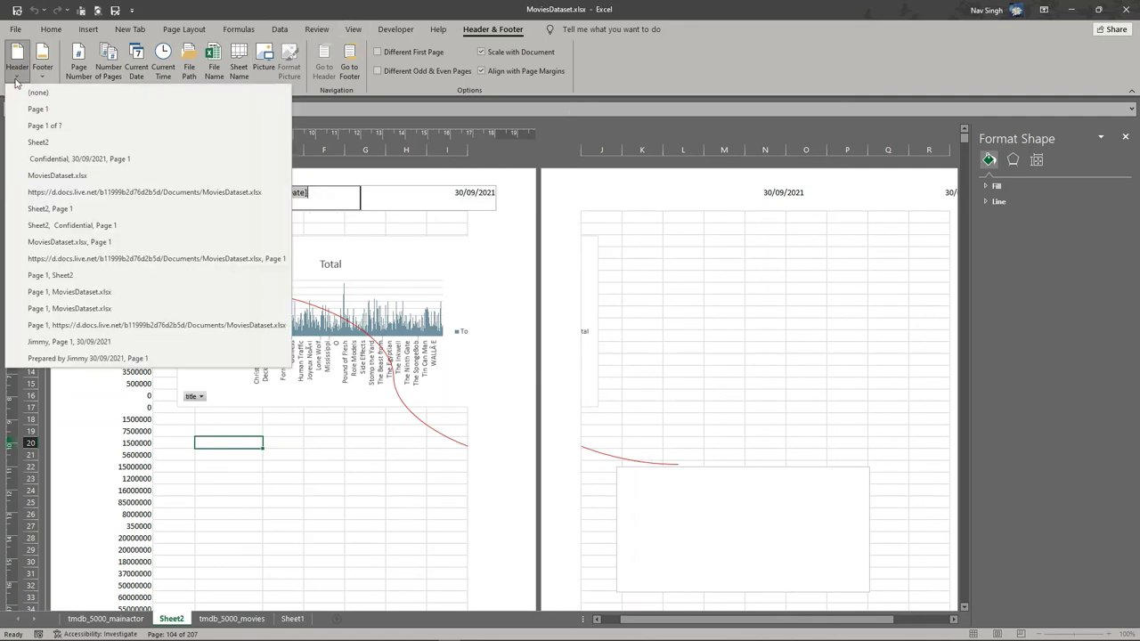
Step: Apply the file-name header preset and add the current date to the right section
left_click(57, 175)
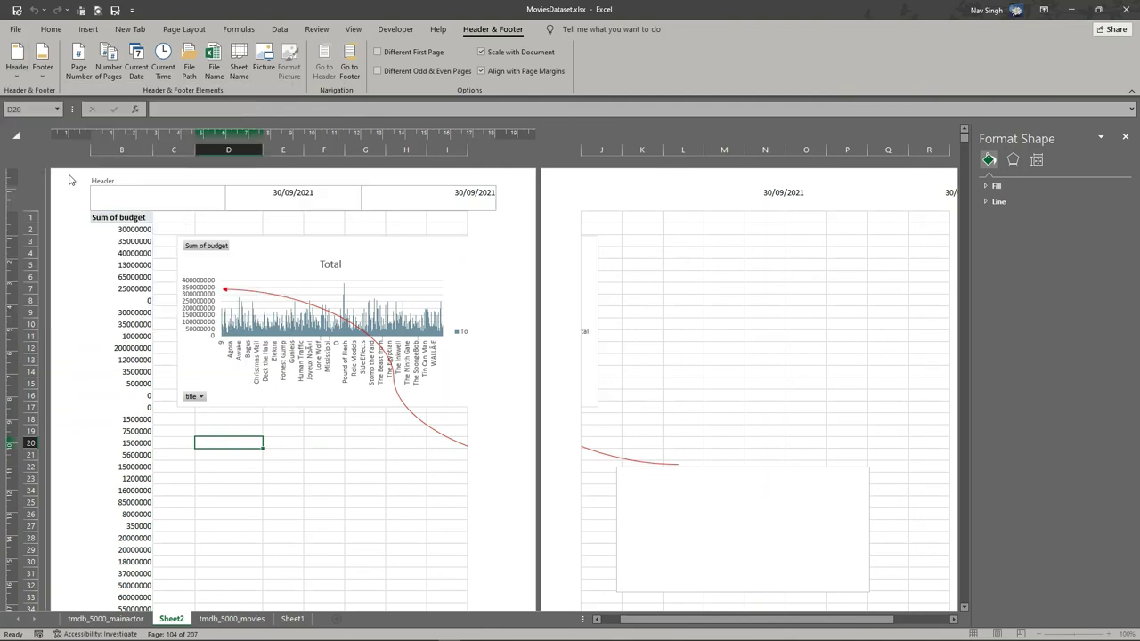
left_click(422, 202)
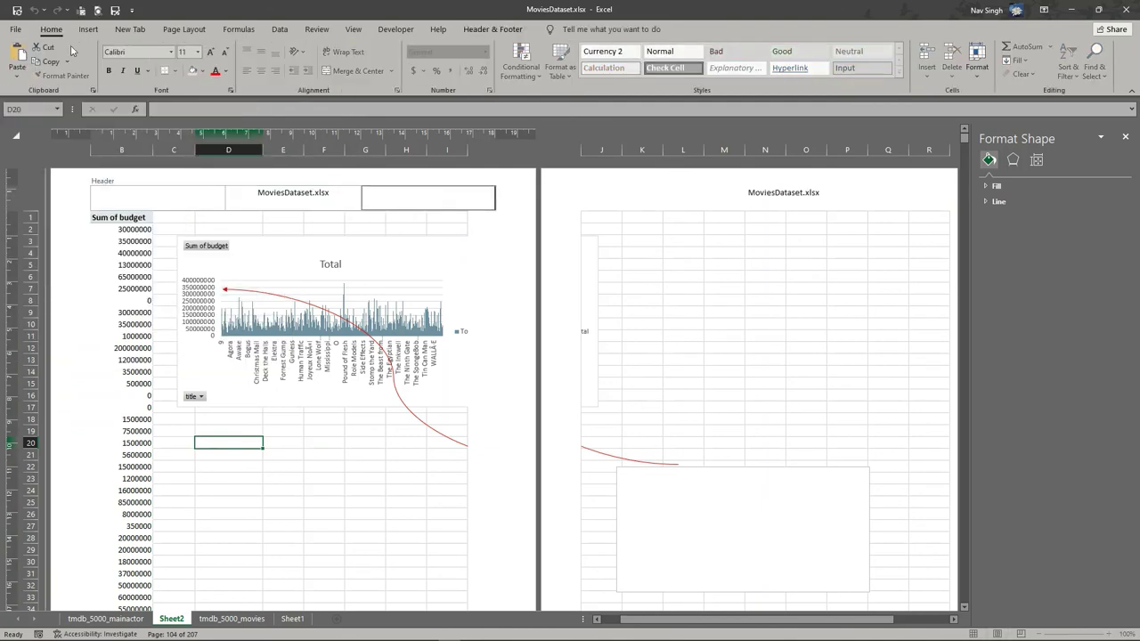
left_click(485, 29)
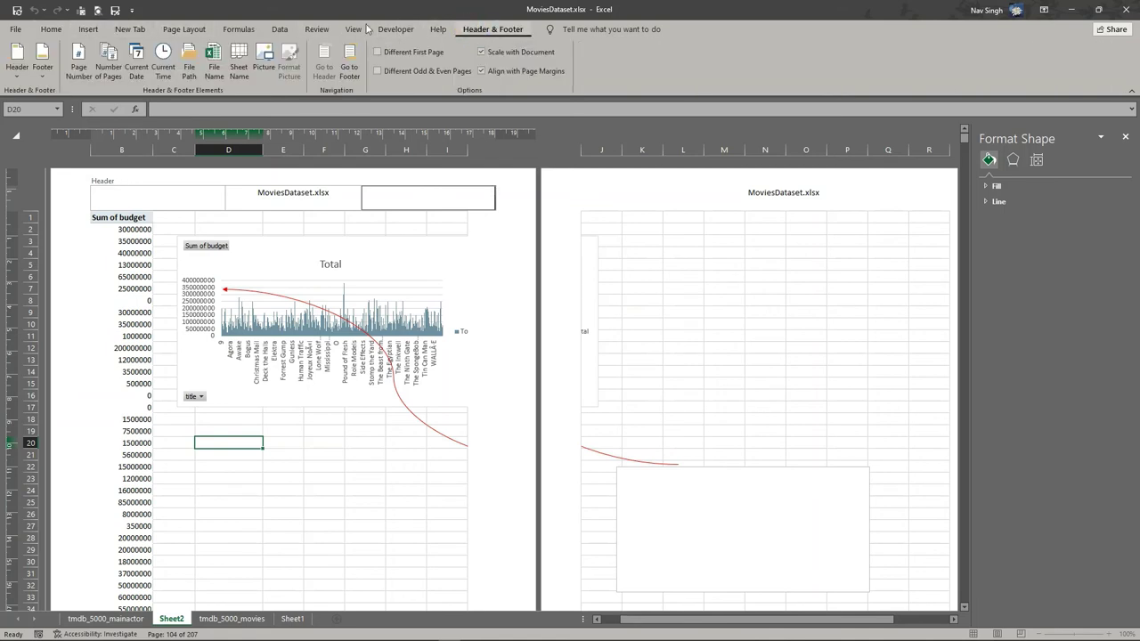
left_click(136, 55)
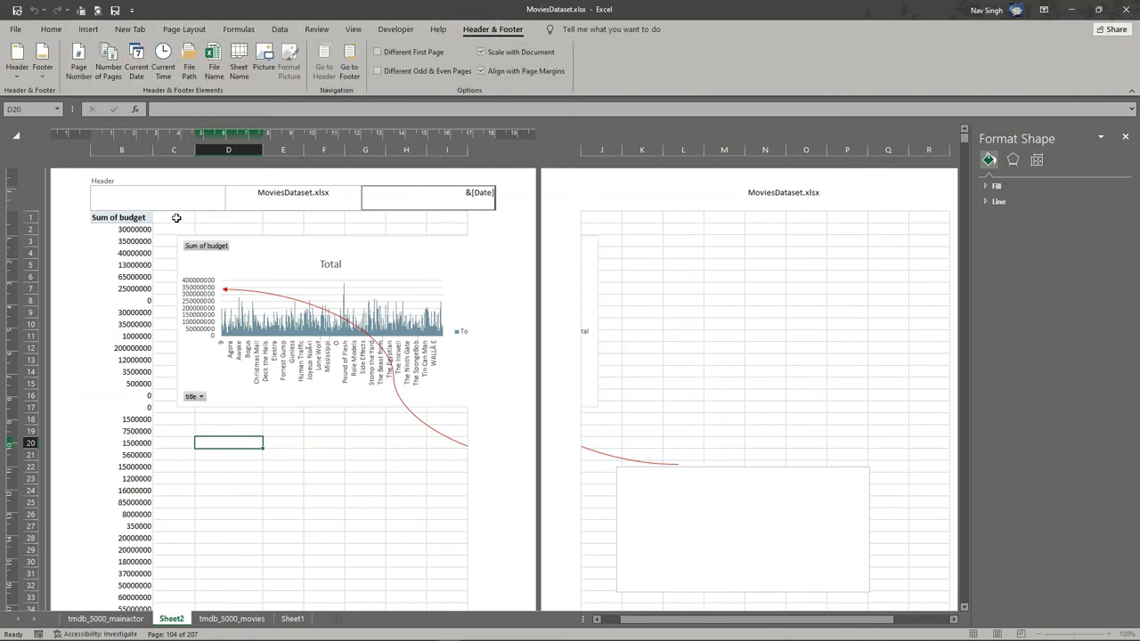
Step: Apply the page-number preset to the header from the left section
left_click(142, 198)
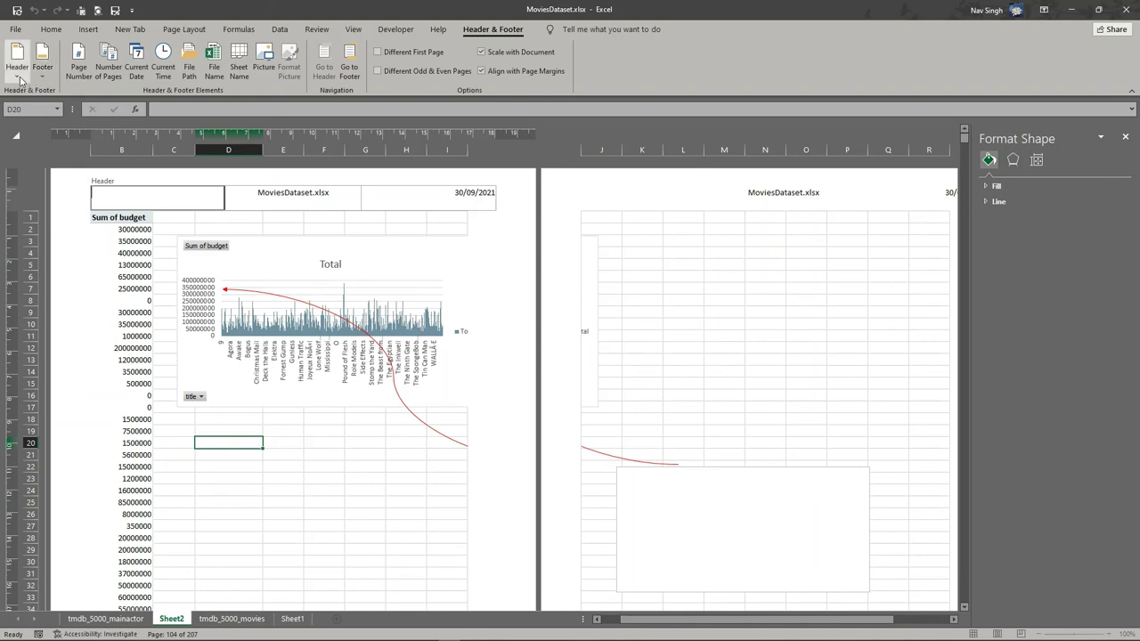
left_click(42, 80)
left_click(46, 105)
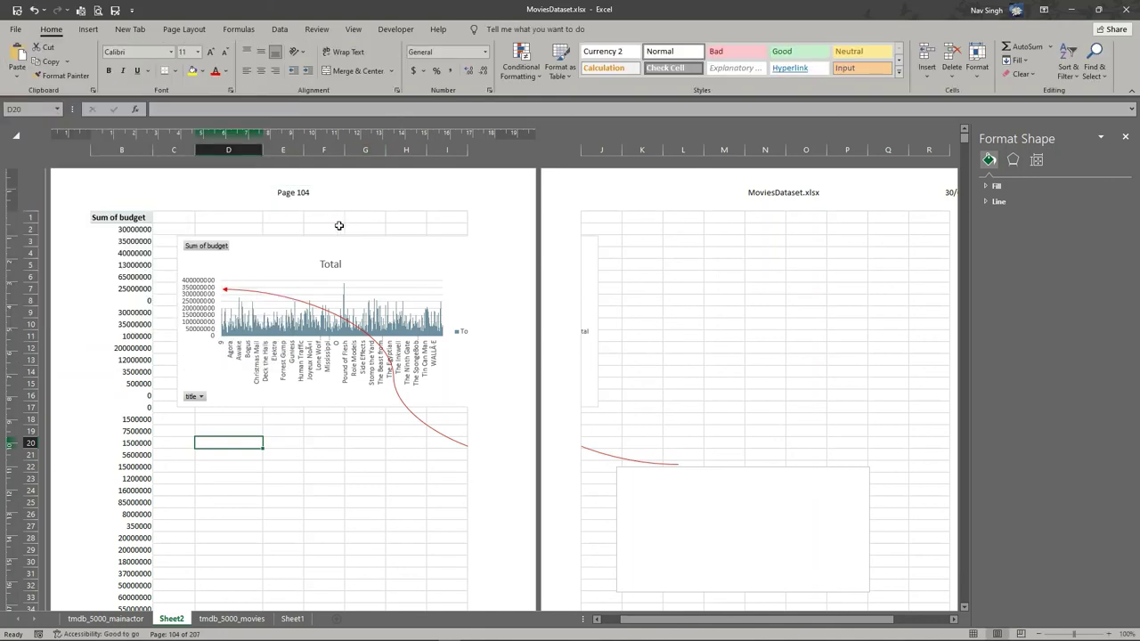
left_click(300, 192)
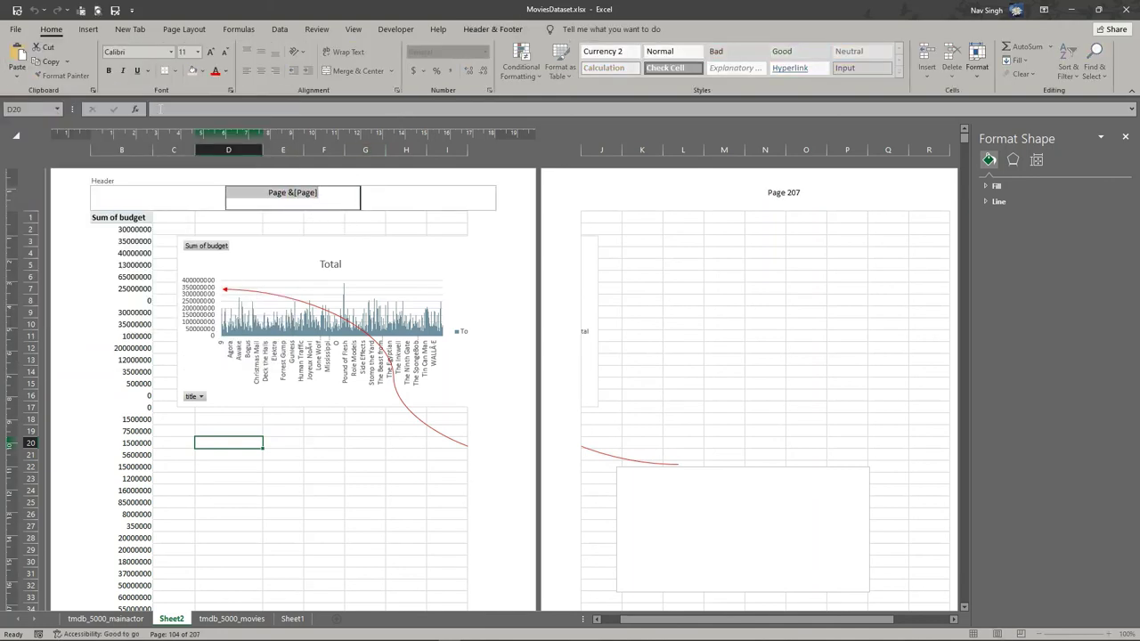
left_click(18, 77)
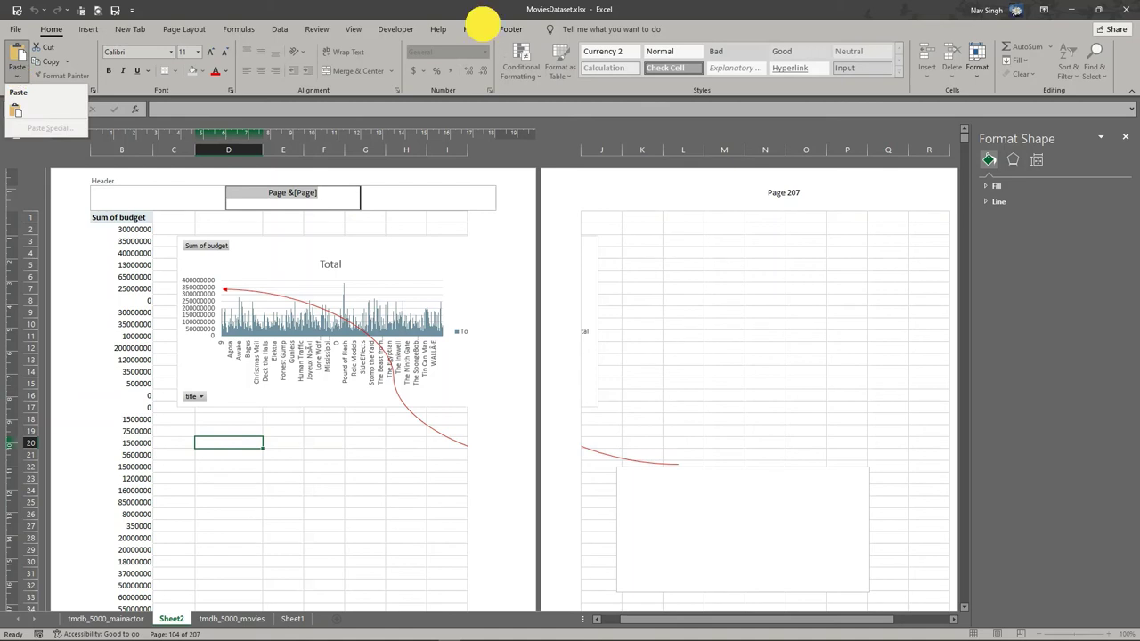
Step: Set header centre to MoviesDataset.xlsx, right to current date, and add a Page 1 footer
left_click(489, 28)
left_click(22, 78)
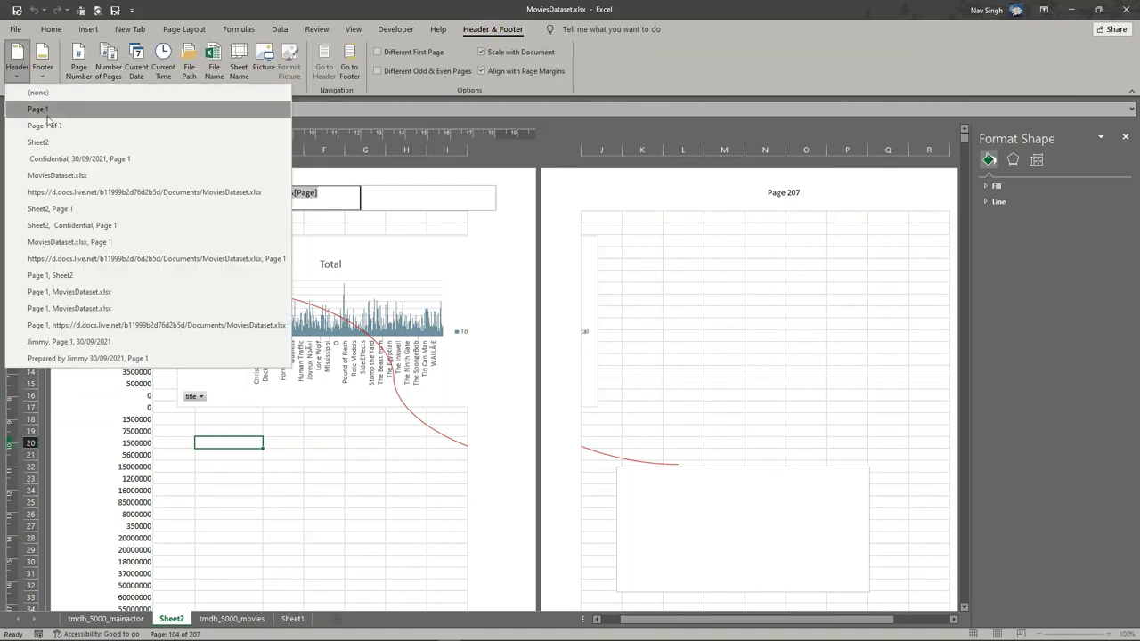
left_click(92, 163)
left_click(476, 190)
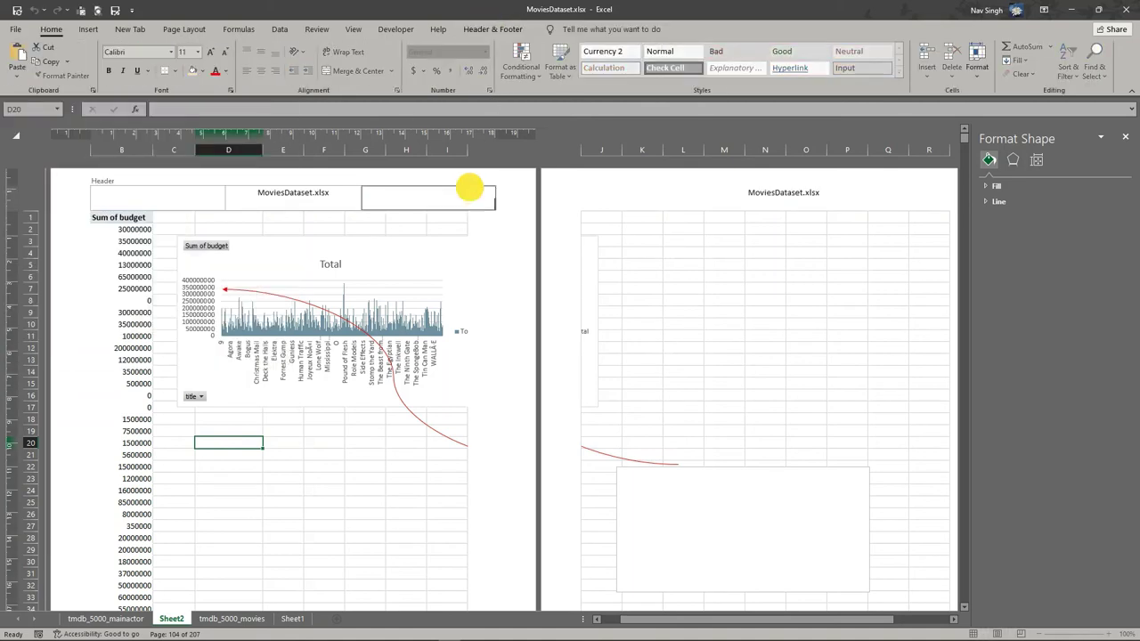
left_click(492, 29)
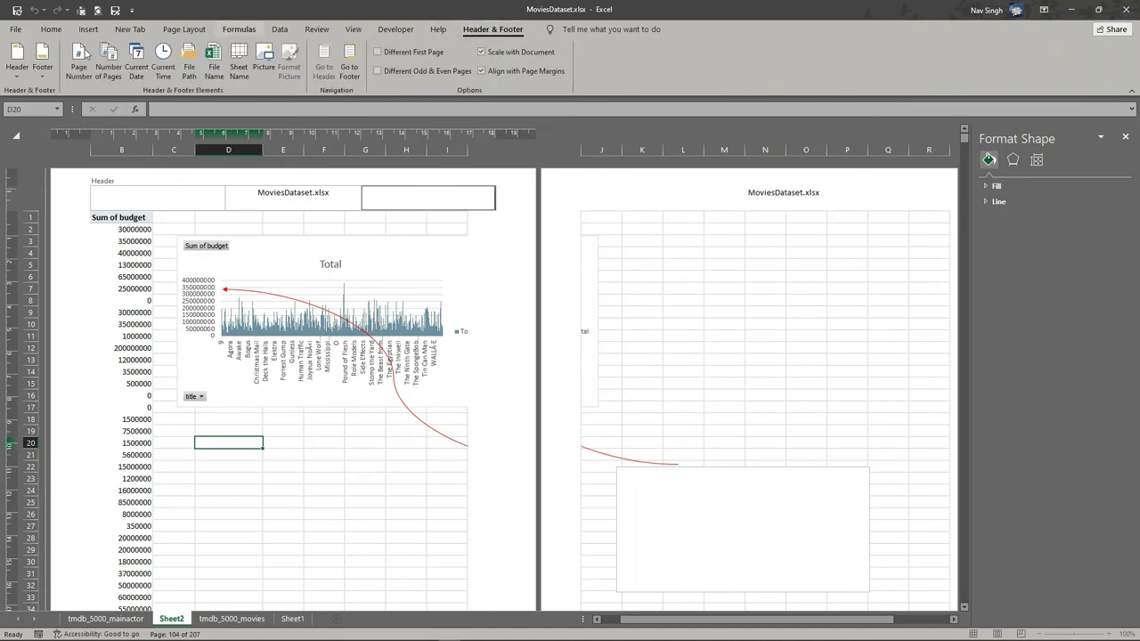
left_click(19, 77)
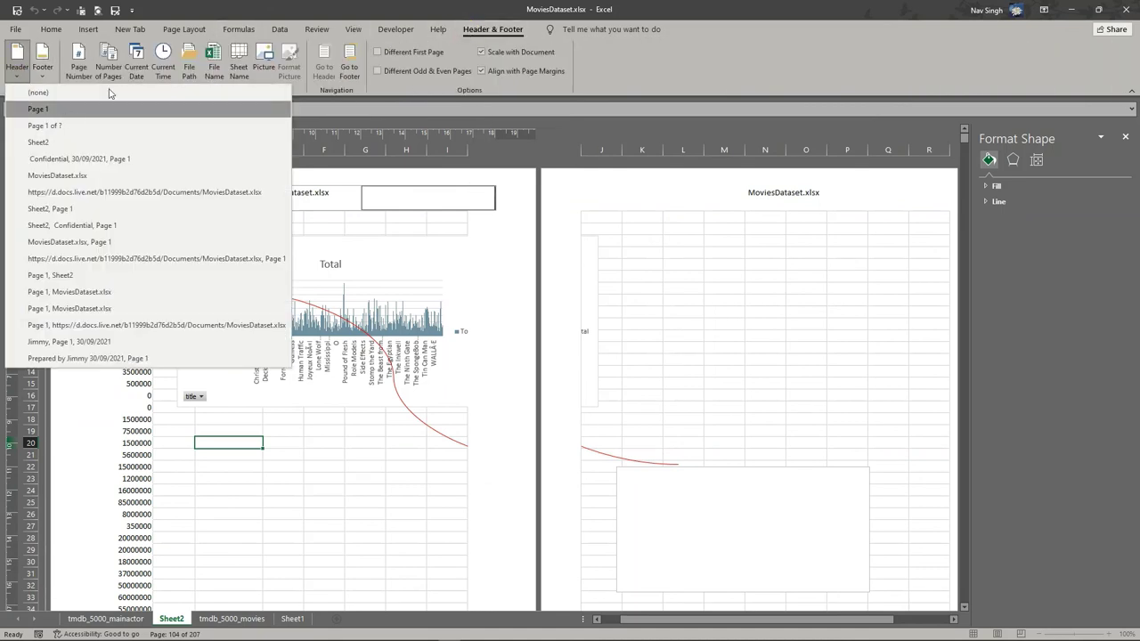
left_click(138, 69)
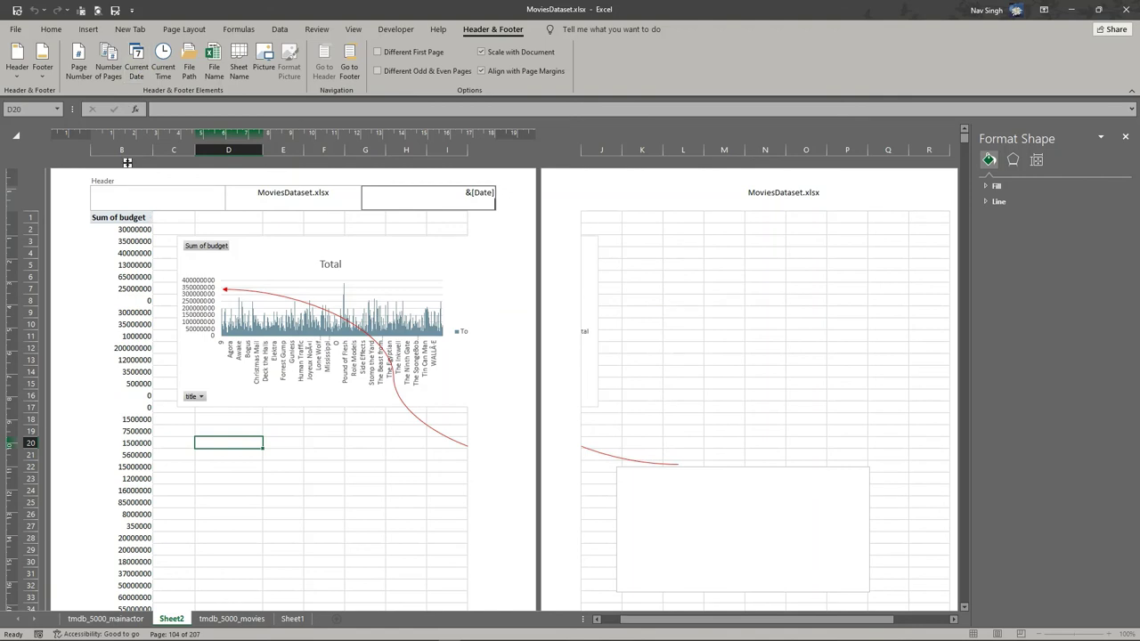
left_click(42, 71)
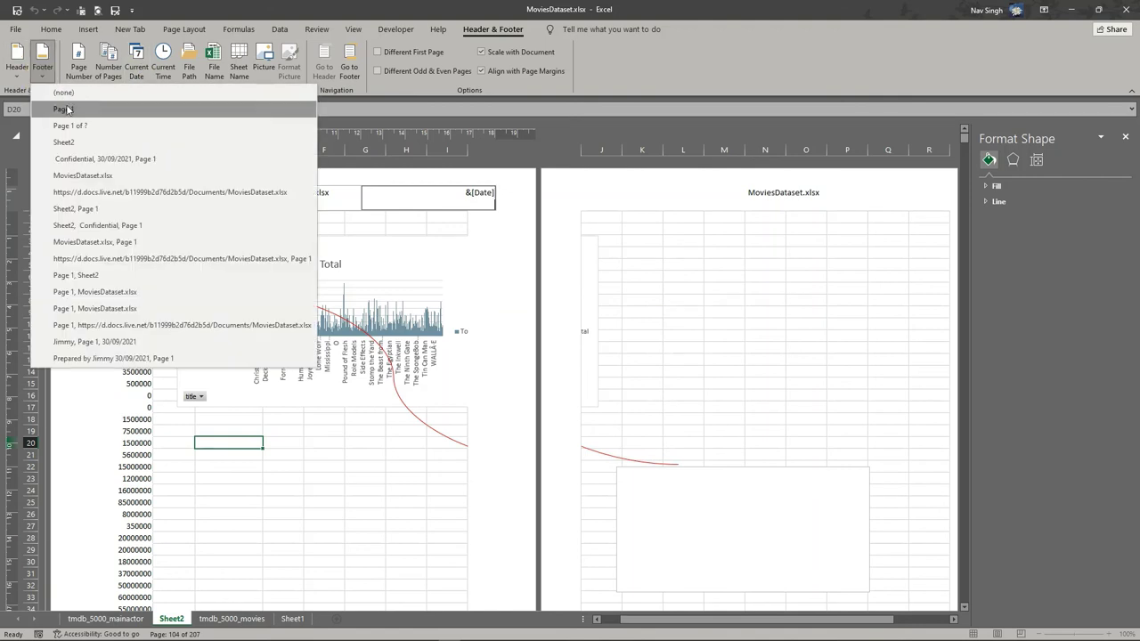
left_click(67, 109)
scroll(335, 343, "up", 2)
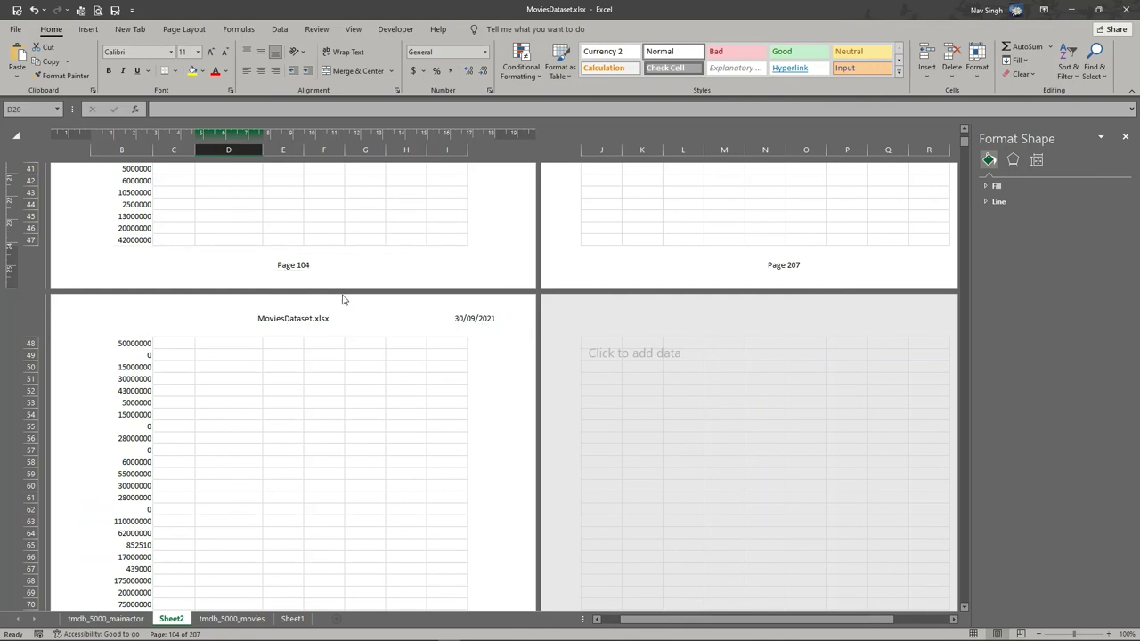
scroll(320, 303, "up", 1)
scroll(302, 272, "up", 4)
scroll(334, 280, "up", 7)
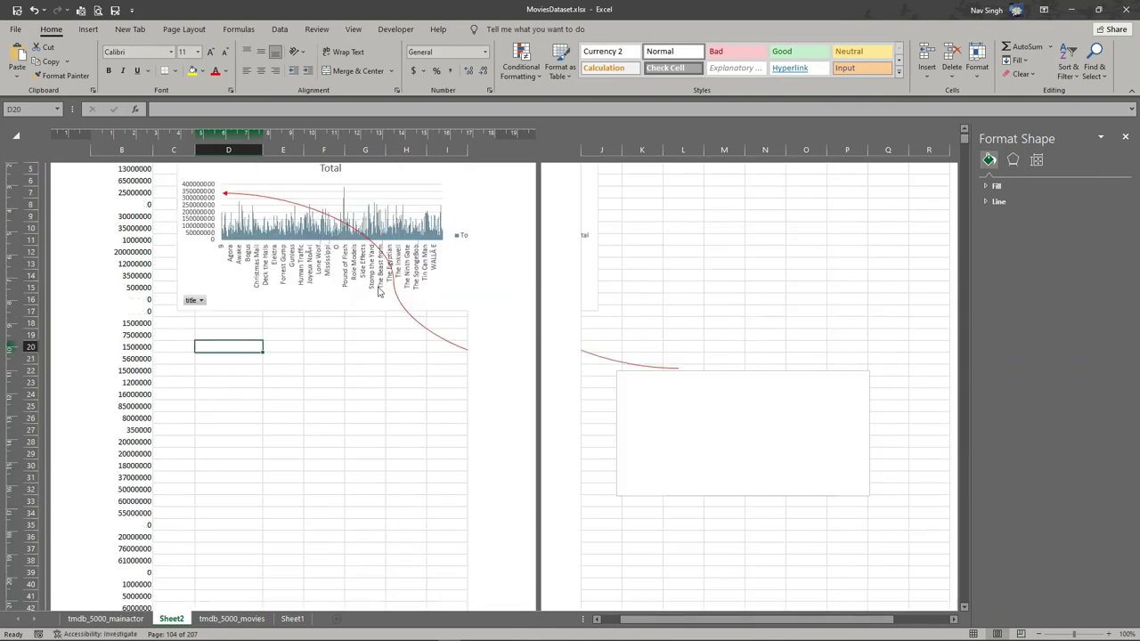
scroll(378, 292, "up", 2)
scroll(378, 292, "down", 2)
scroll(446, 294, "down", 12)
scroll(503, 296, "down", 20)
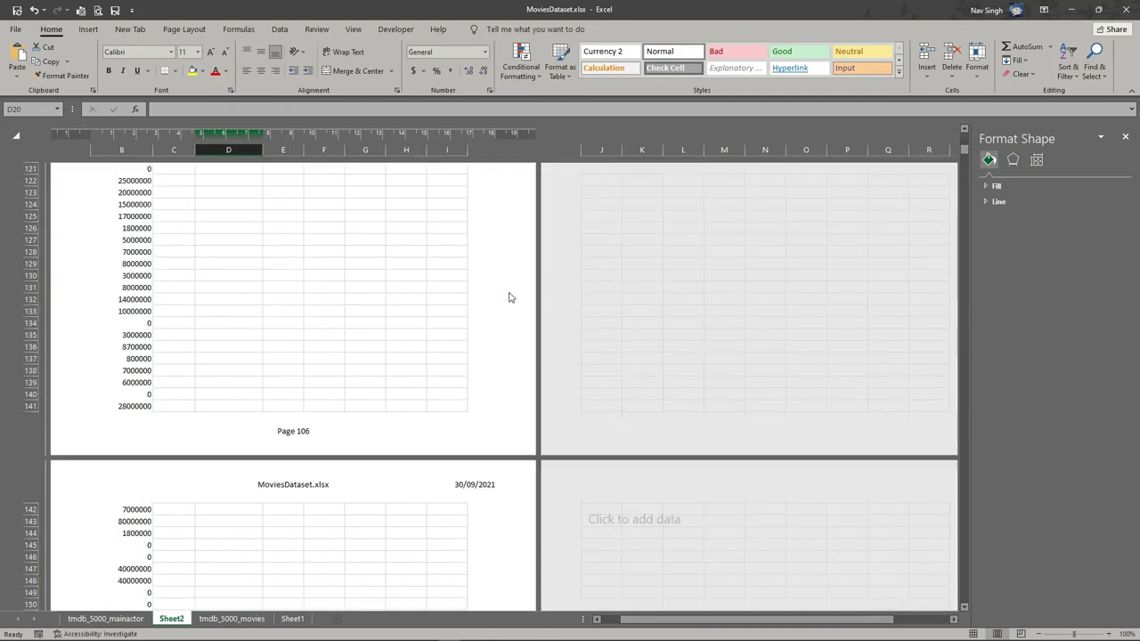
scroll(511, 296, "down", 15)
scroll(512, 297, "down", 15)
scroll(515, 297, "down", 15)
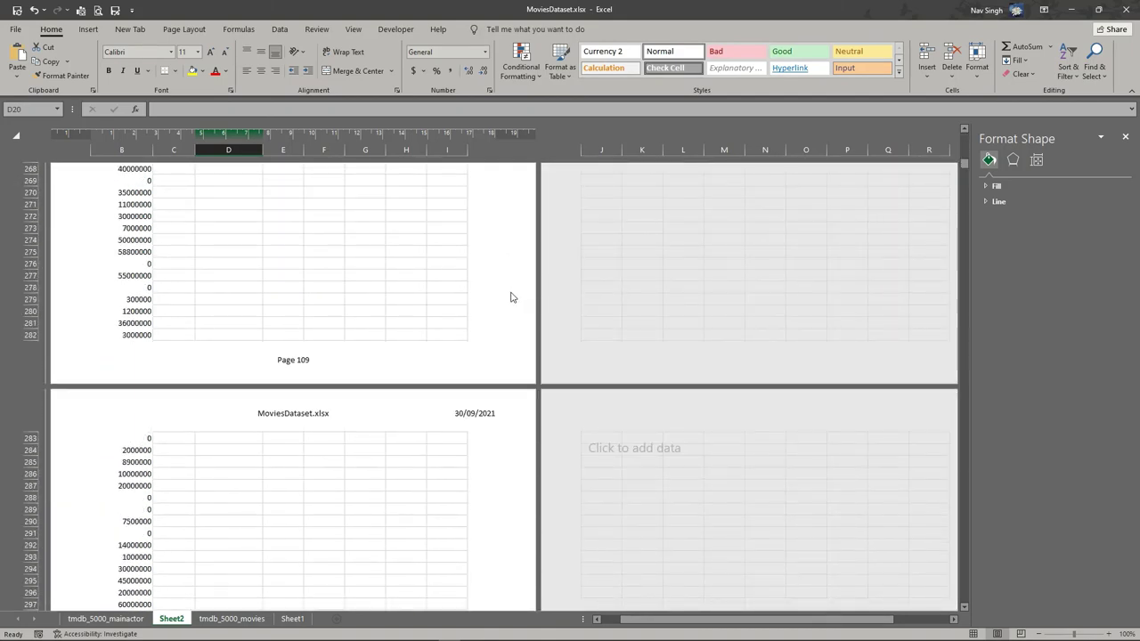
scroll(511, 296, "down", 14)
scroll(508, 301, "down", 14)
scroll(481, 297, "down", 13)
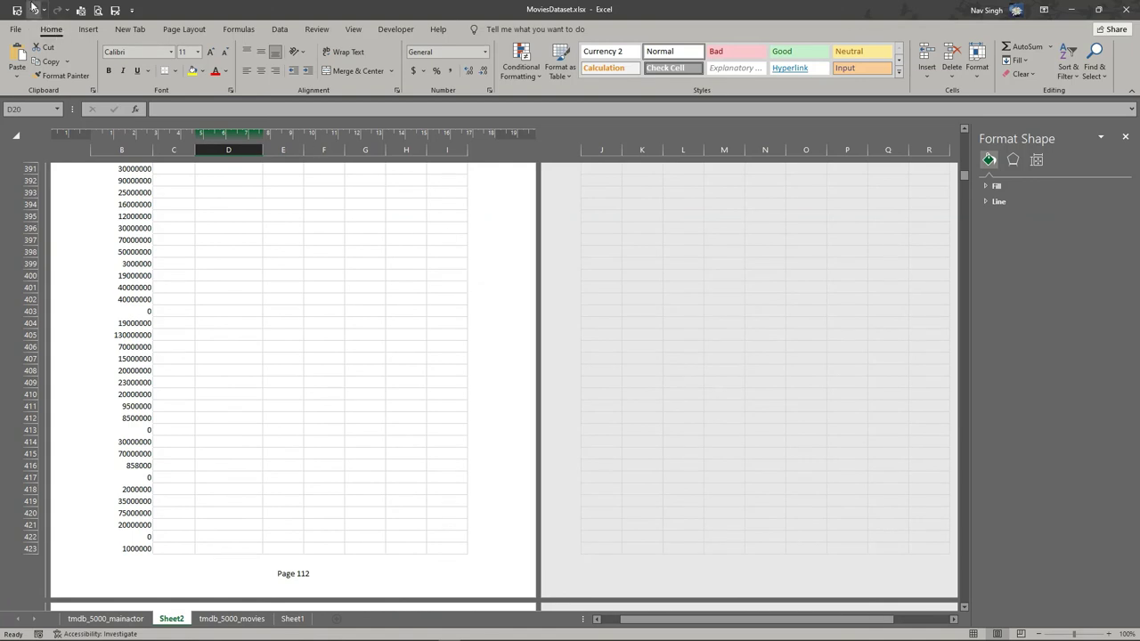
left_click(347, 205)
scroll(347, 219, "up", 8)
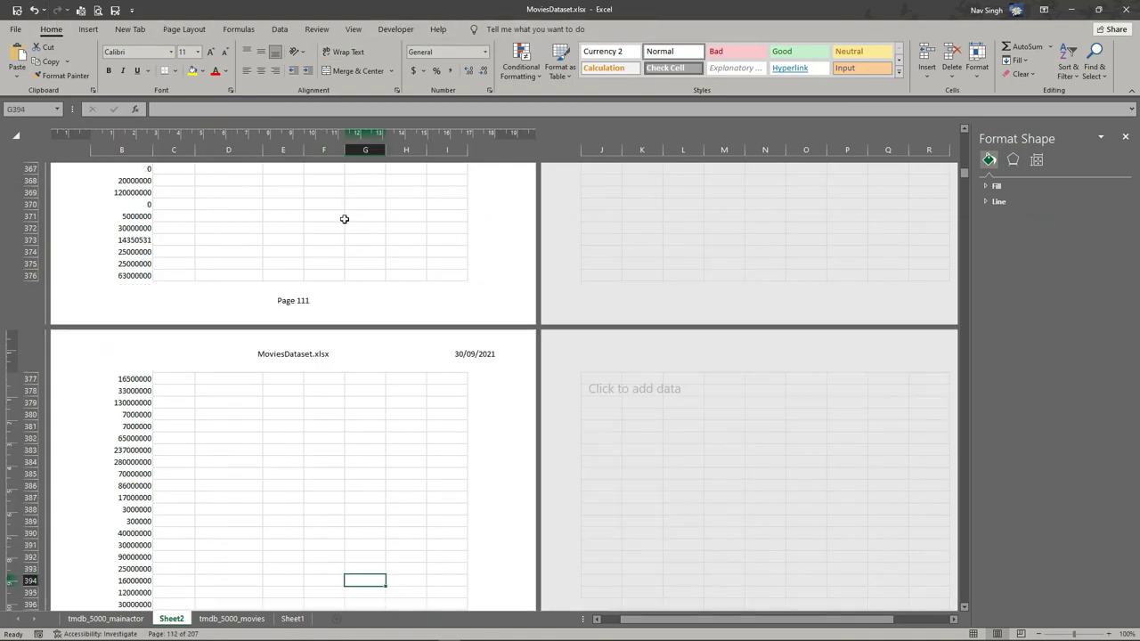
scroll(346, 219, "up", 8)
scroll(353, 231, "up", 8)
scroll(352, 231, "down", 3)
scroll(375, 179, "up", 7)
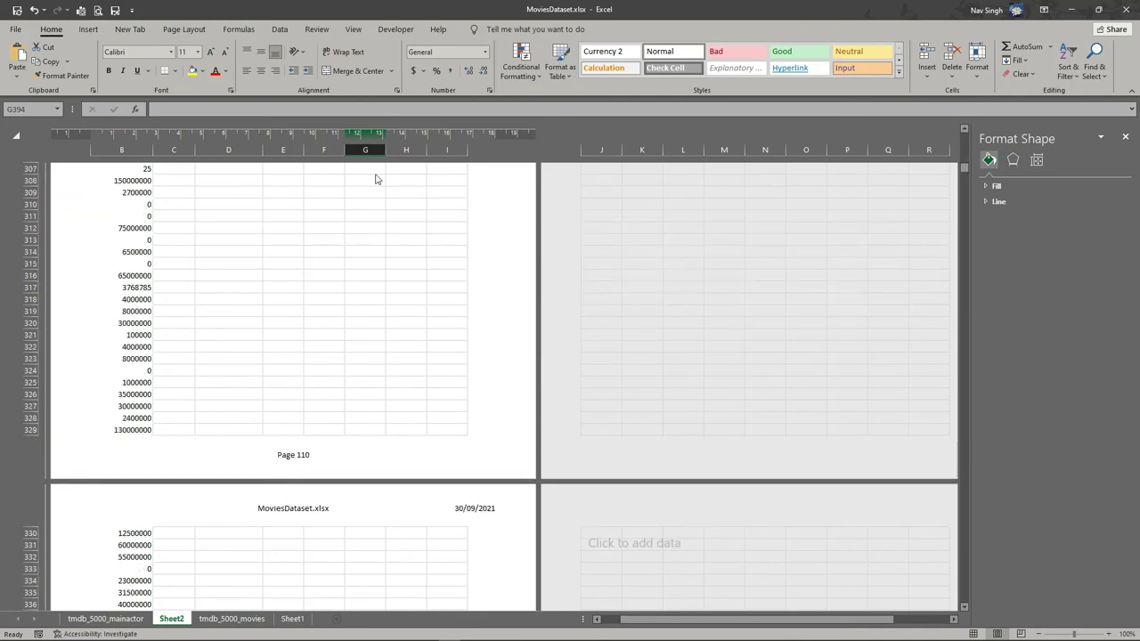
left_click_drag(287, 247, 284, 249)
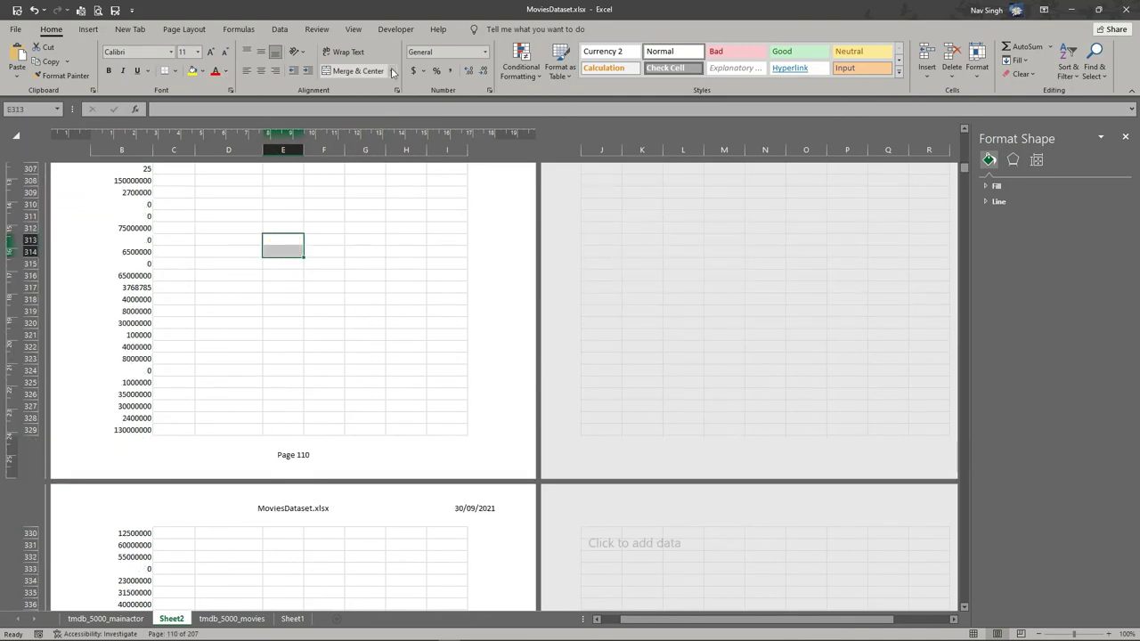
Step: Leave the Page 110 footer unchanged and exit footer editing by selecting cell F307
left_click(281, 452)
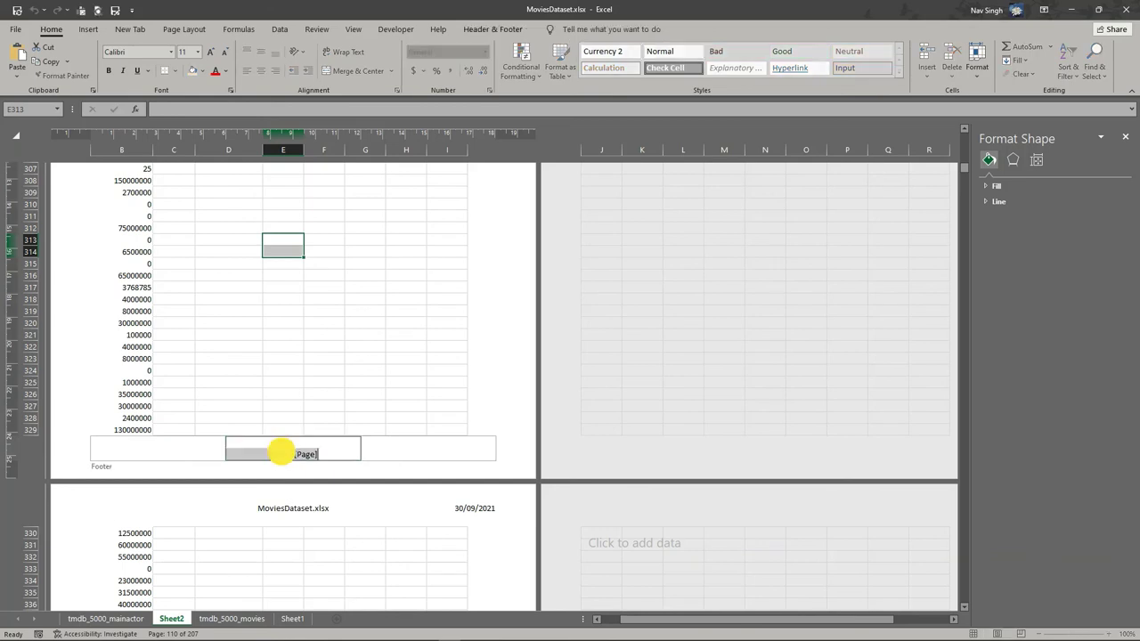
left_click(498, 29)
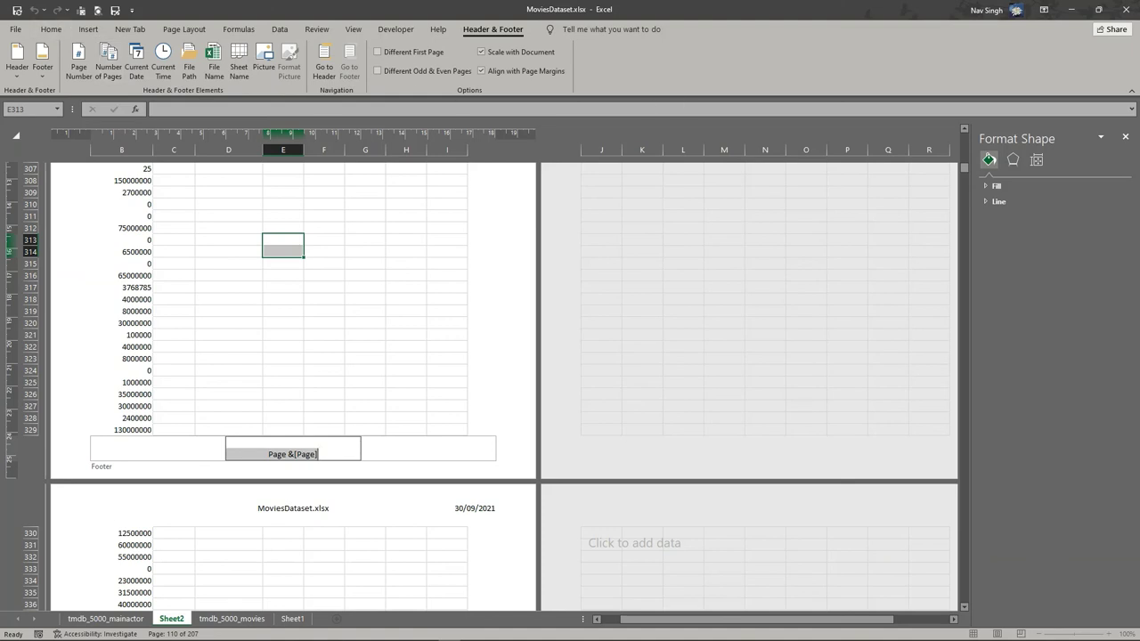
left_click(89, 30)
left_click(321, 167)
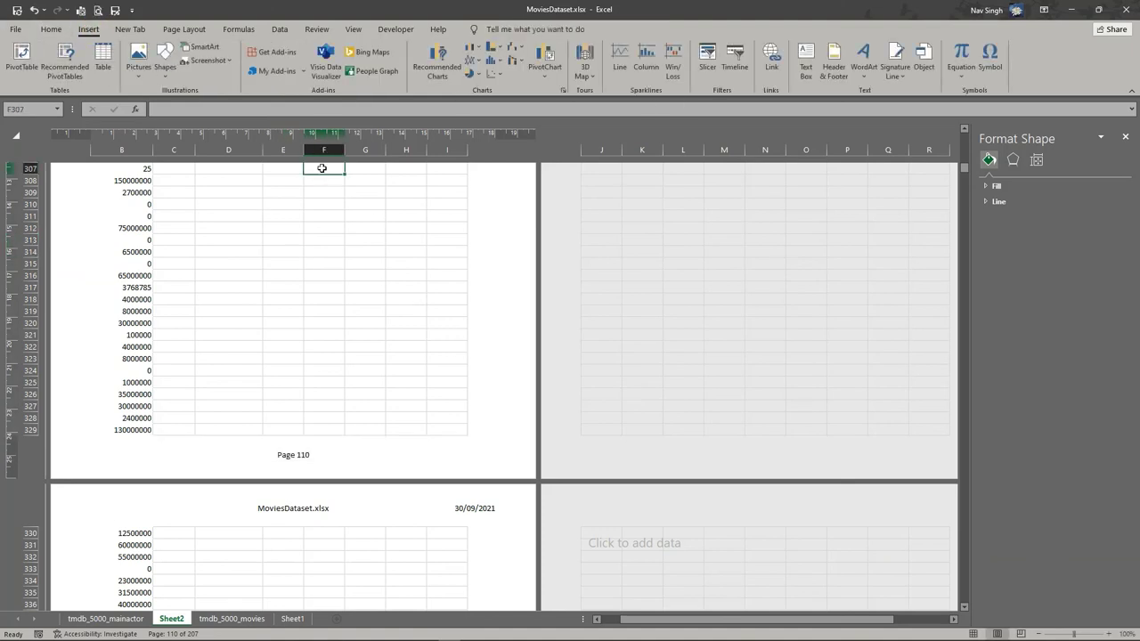
scroll(298, 242, "up", 4)
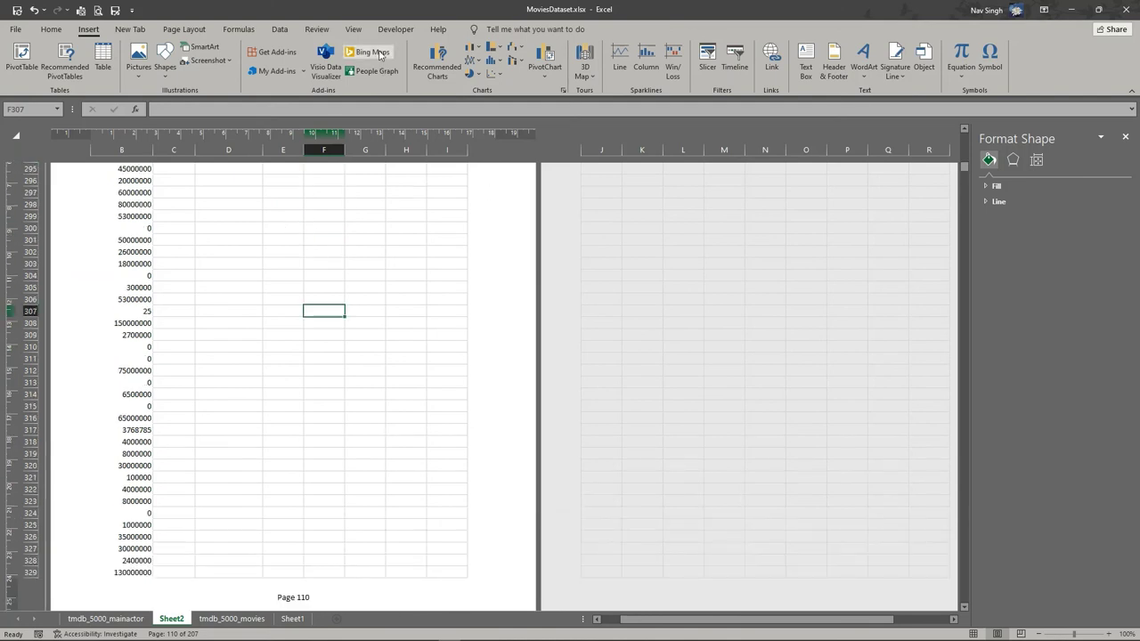
left_click(353, 29)
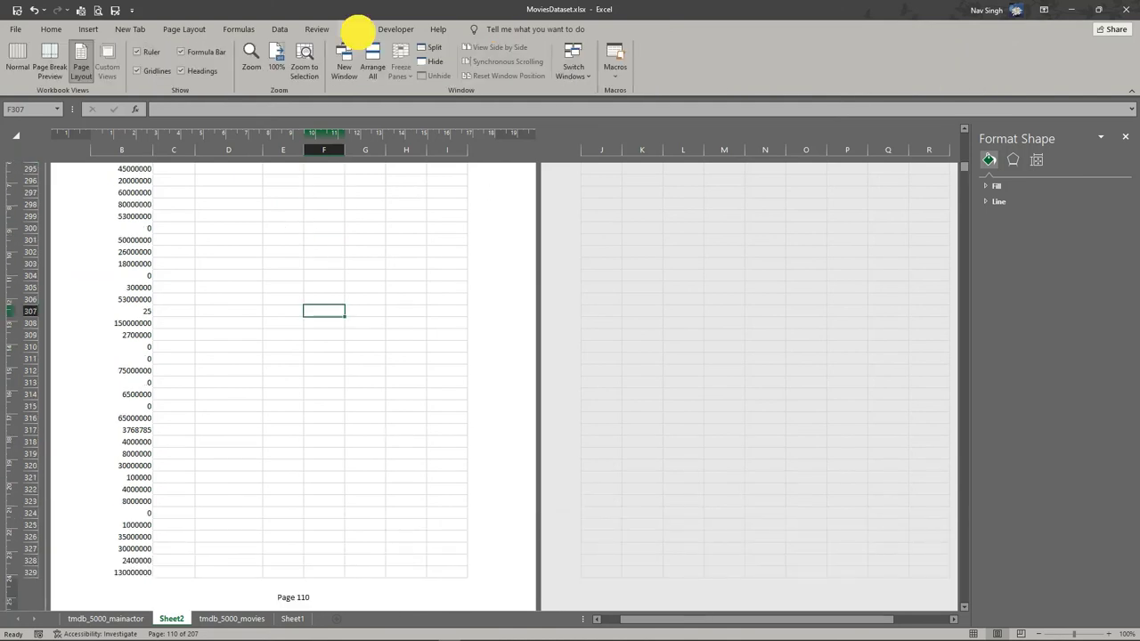
Step: Switch Sheet2 to Normal view and scroll back up to row 1
left_click(17, 61)
scroll(612, 336, "up", 18)
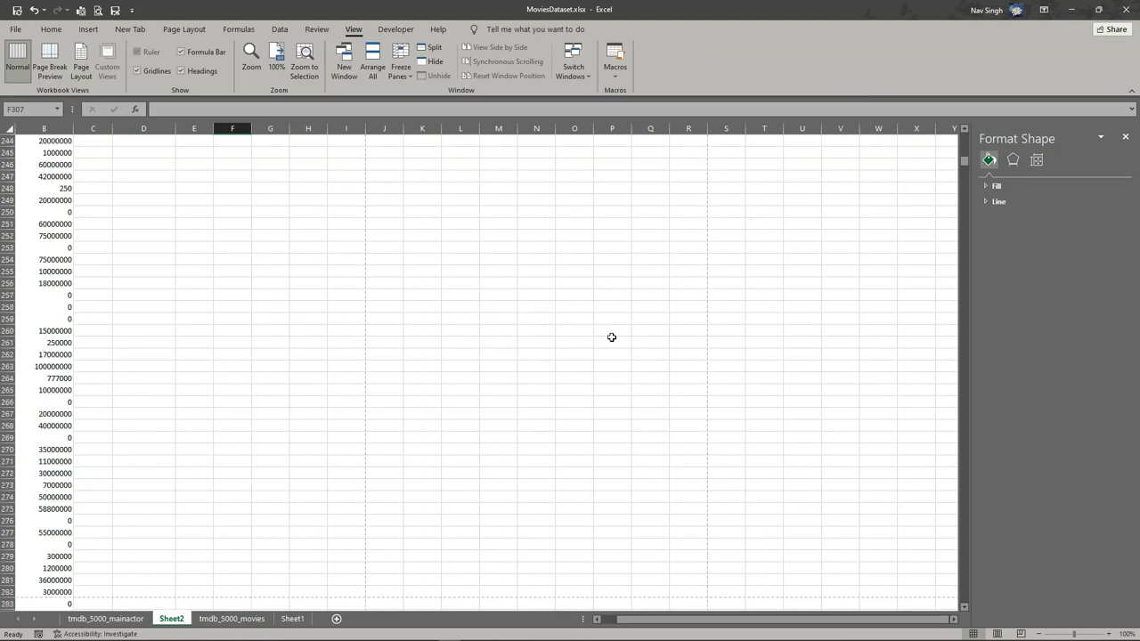
scroll(612, 337, "up", 18)
scroll(611, 336, "up", 18)
scroll(611, 337, "up", 18)
scroll(611, 336, "up", 19)
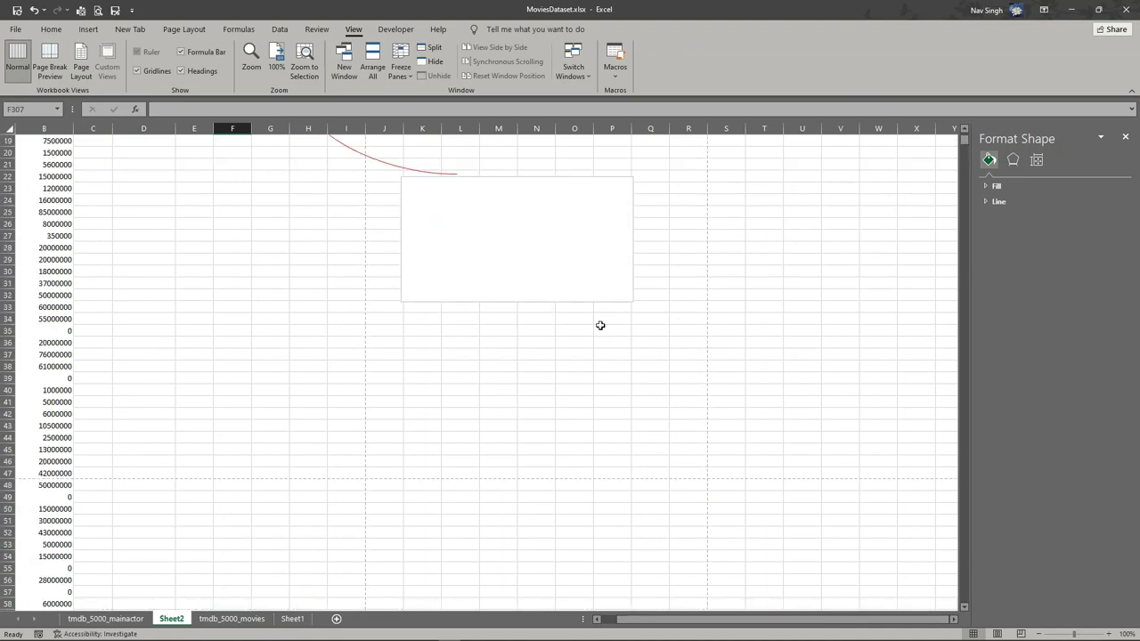
scroll(600, 325, "up", 6)
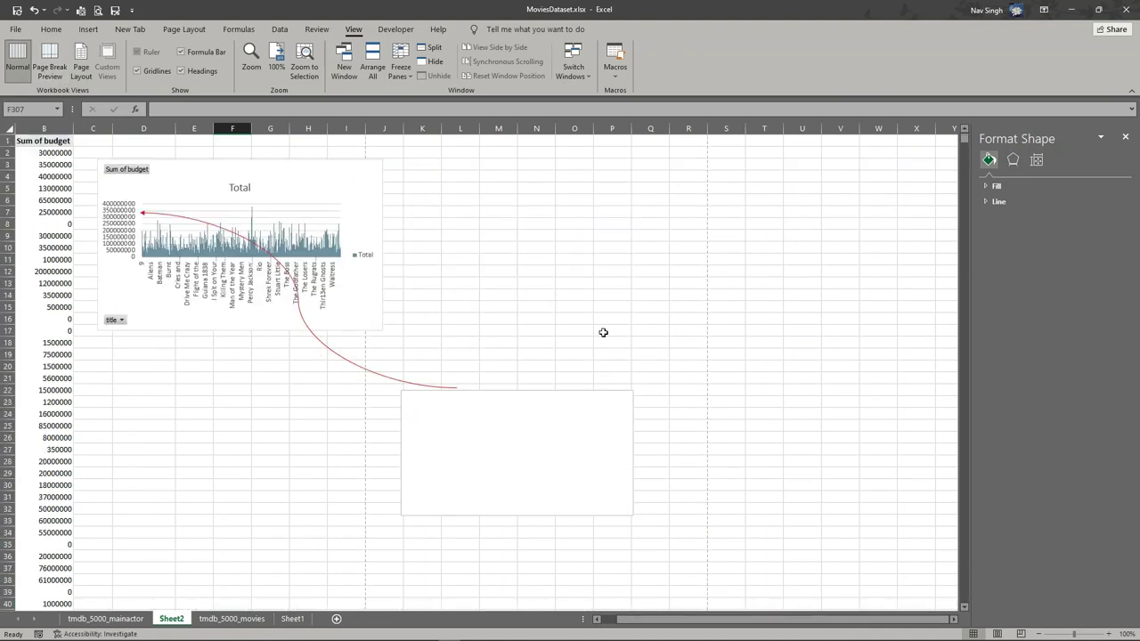
left_click(88, 28)
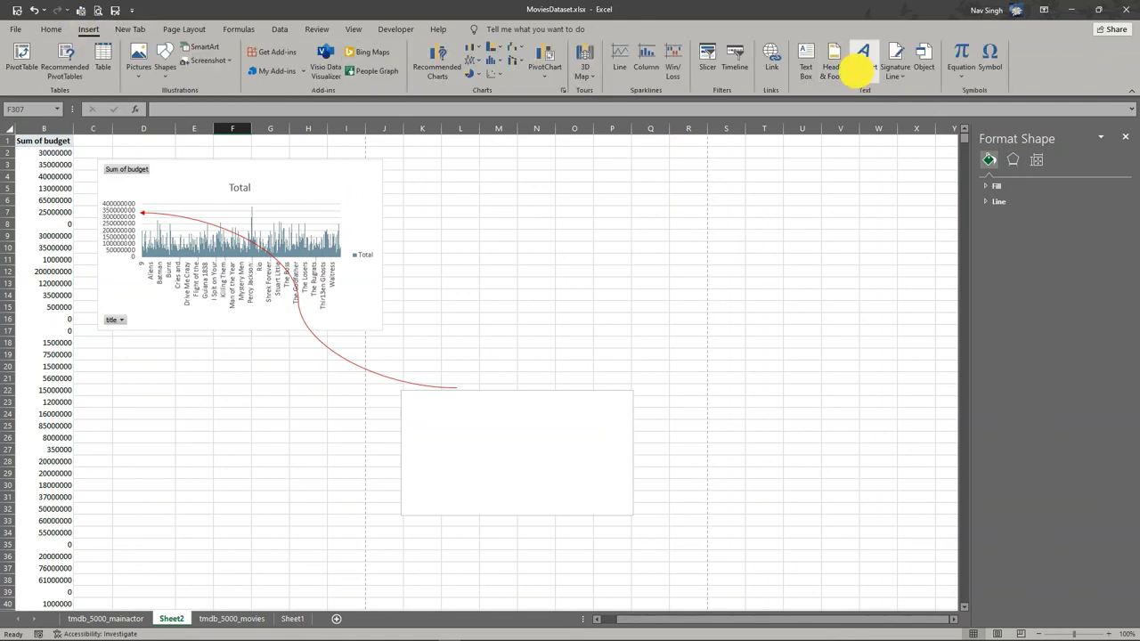
Step: Insert 'Your text here' WordArt and move it above the empty box, right of the chart
left_click(861, 64)
left_click(871, 105)
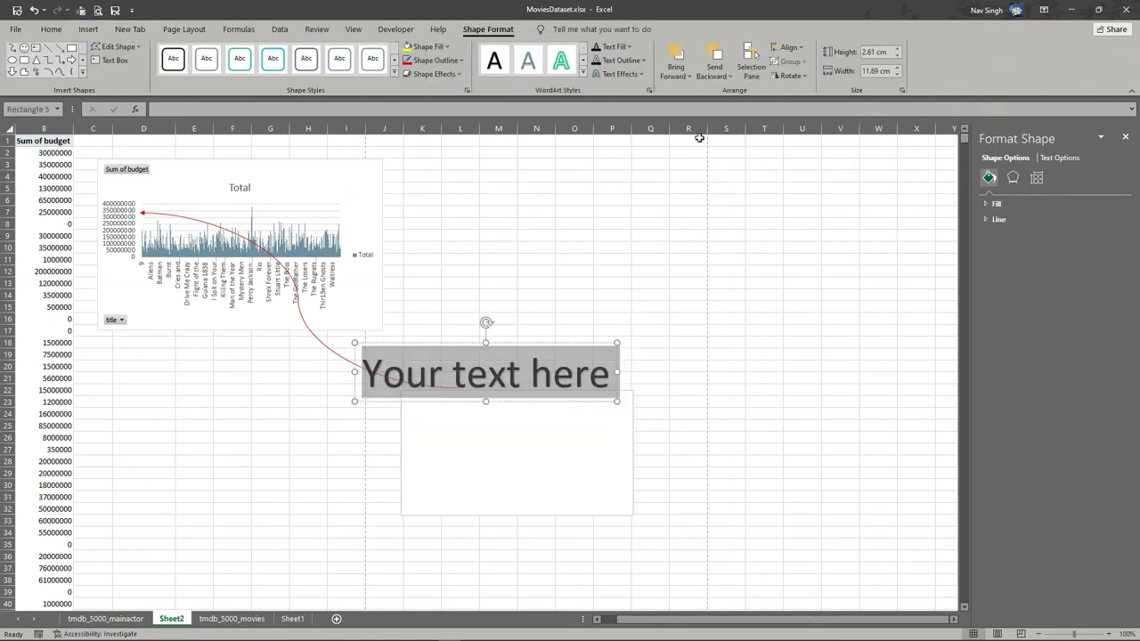
left_click(534, 183)
left_click(464, 370)
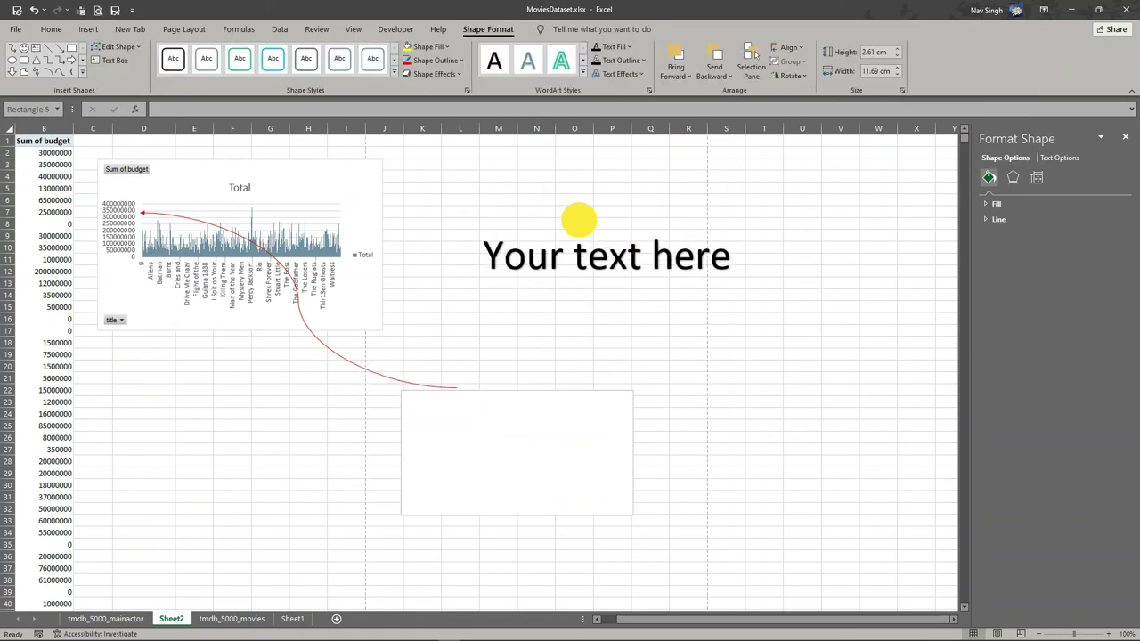
left_click_drag(462, 346, 577, 231)
left_click(575, 231)
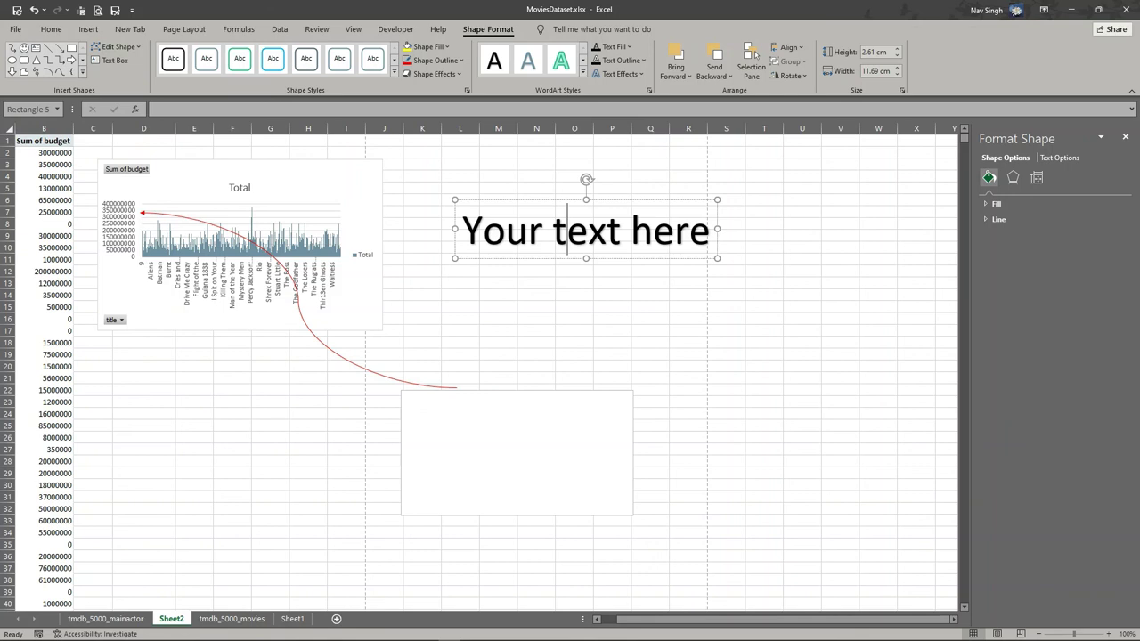
left_click(630, 204)
Step: Browse the shape fill and outline colour options, then draw a small trial smiley face
left_click(428, 47)
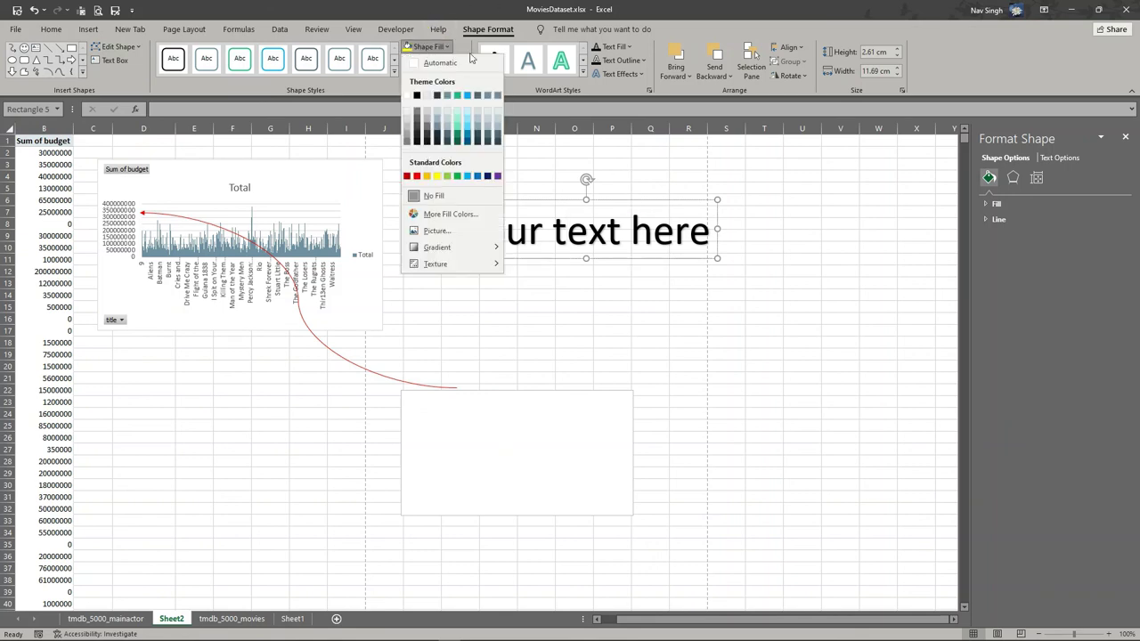
left_click(555, 145)
left_click(436, 60)
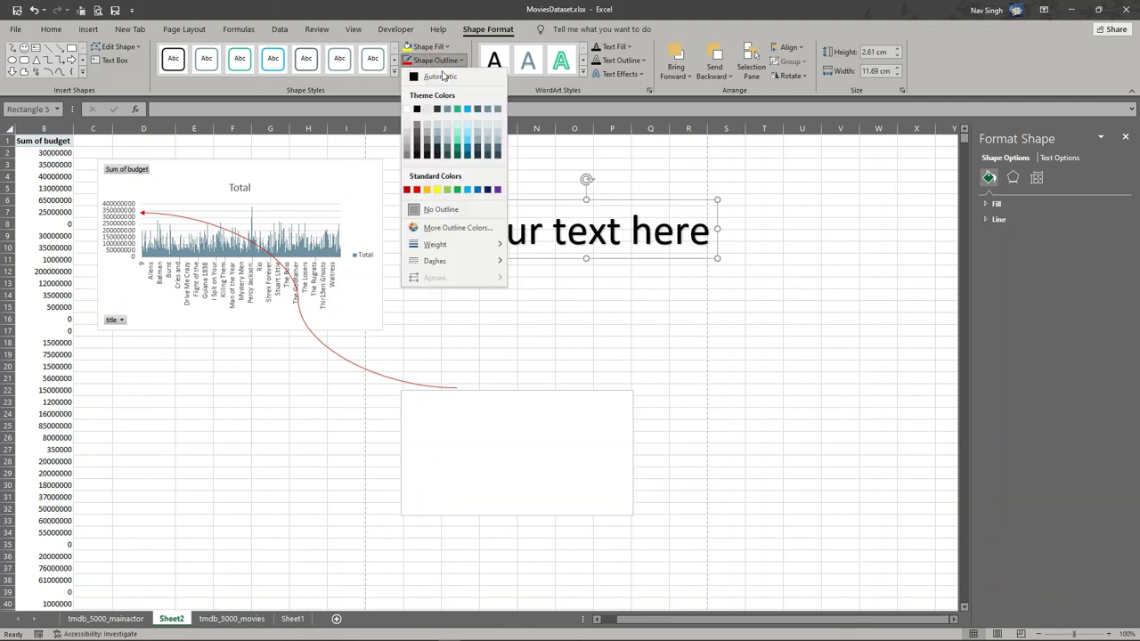
left_click(530, 148)
left_click(436, 60)
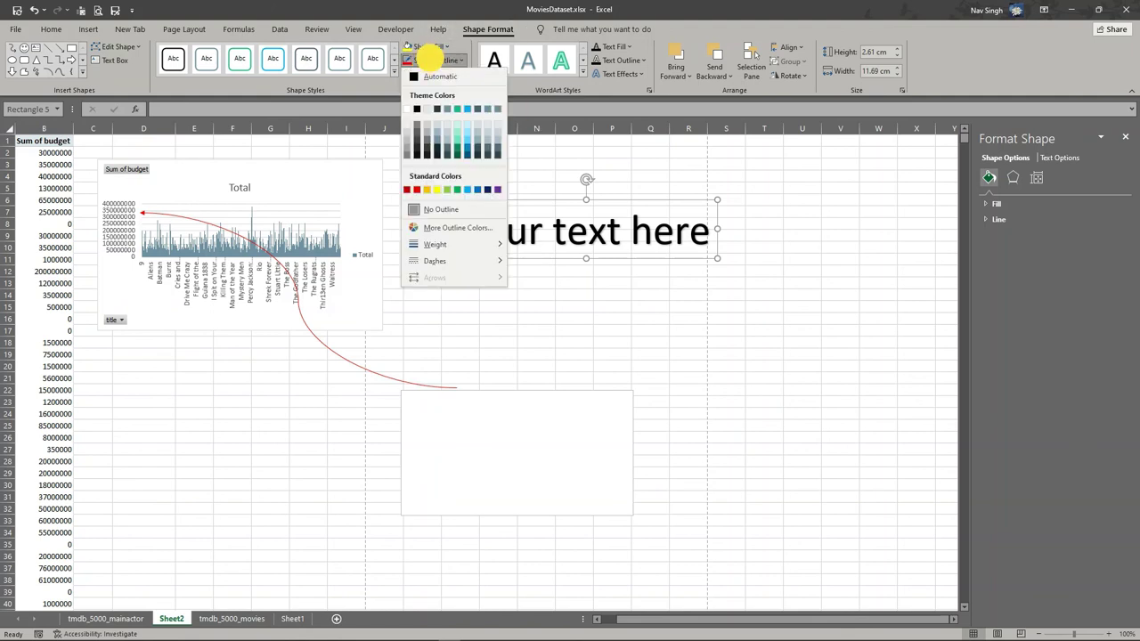
left_click(674, 173)
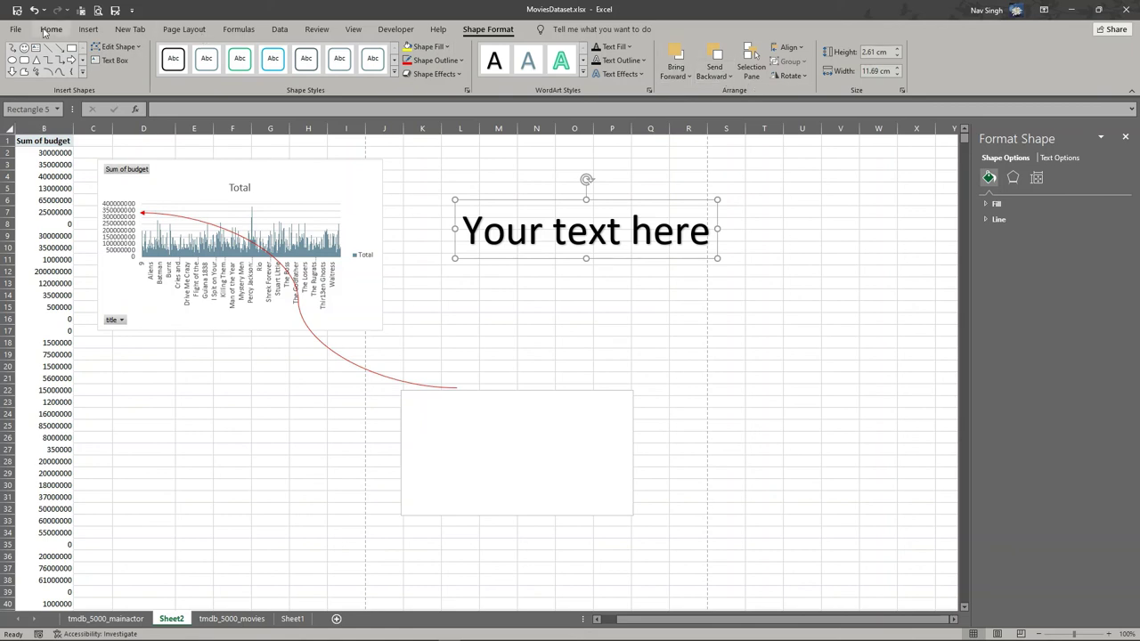
left_click(46, 29)
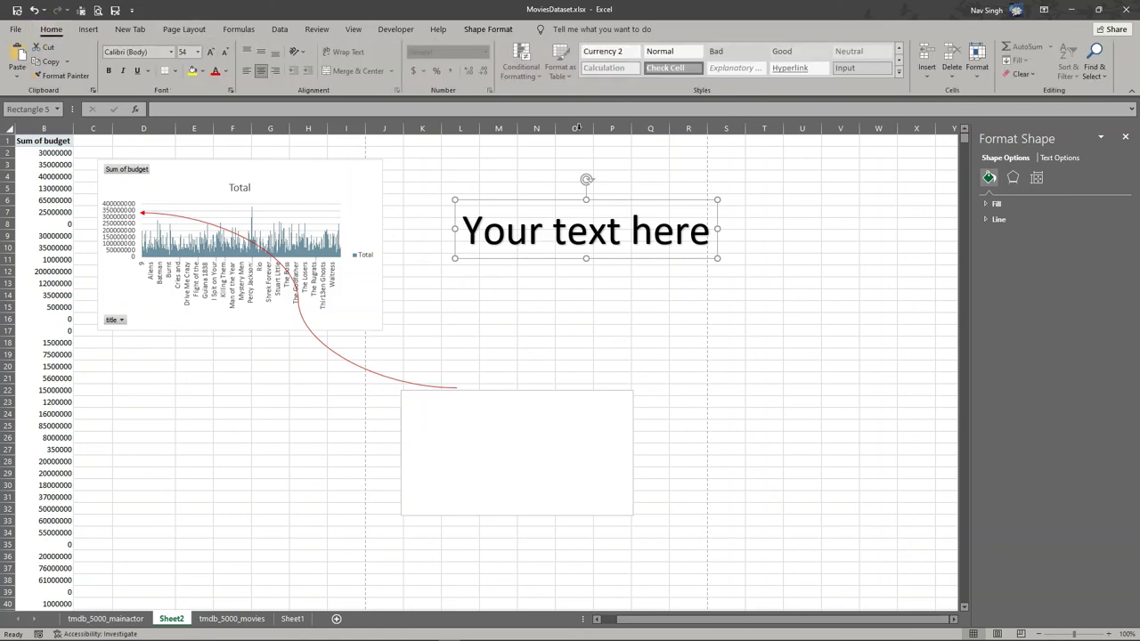
left_click(488, 30)
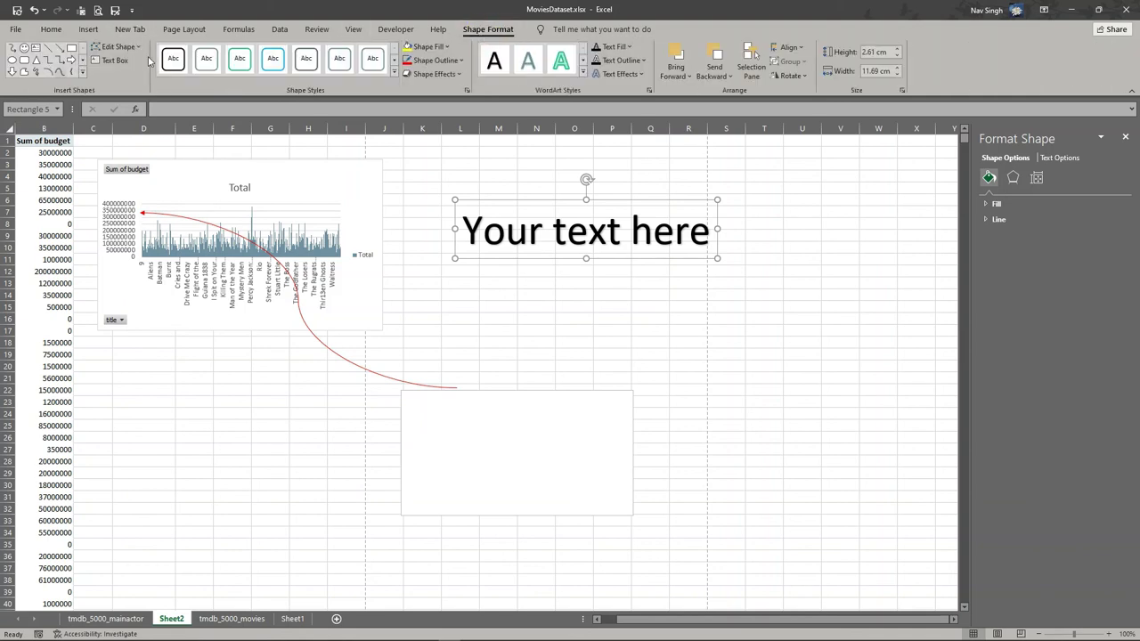
left_click(25, 50)
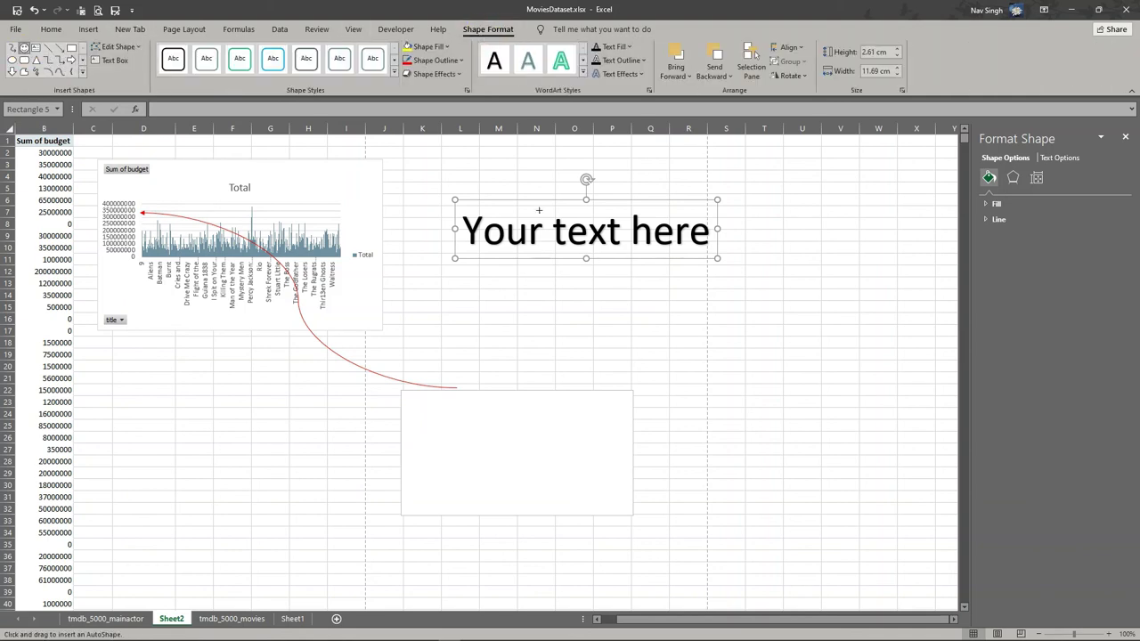
left_click_drag(529, 202, 552, 216)
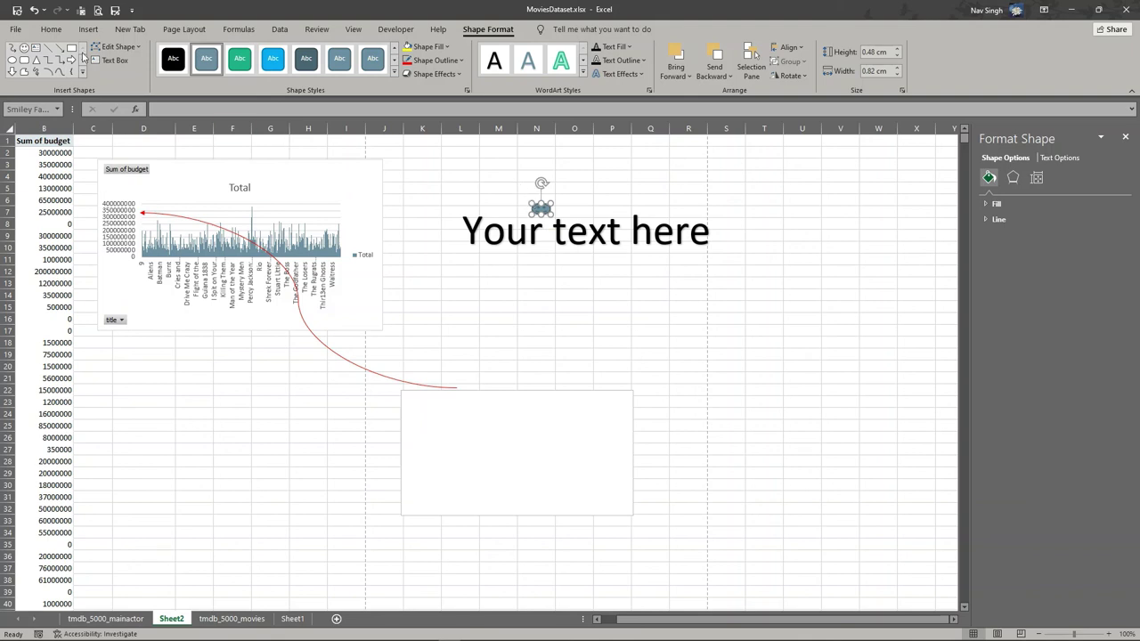
Step: Delete the 'Your text here' text box and the trial smiley face
left_click(50, 28)
left_click(568, 202)
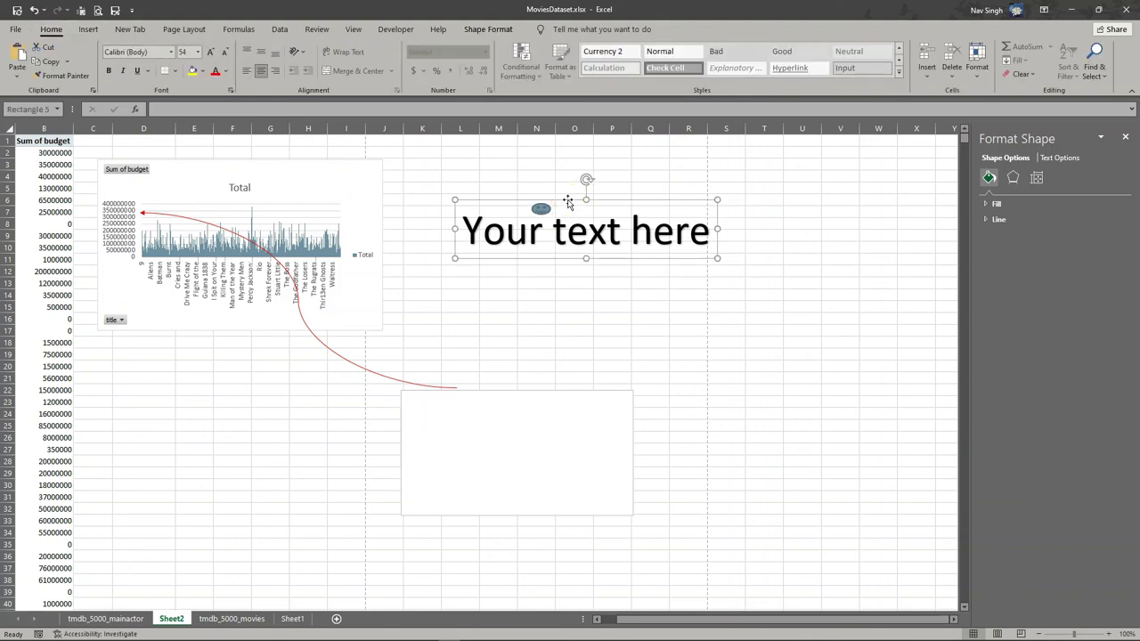
key("Delete")
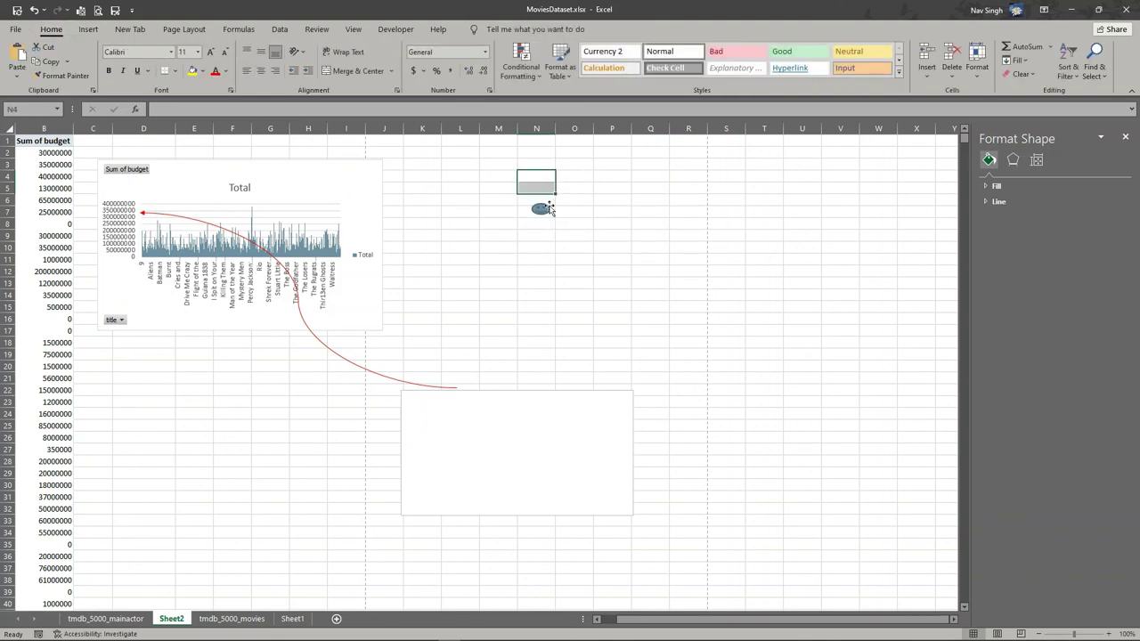
left_click(543, 208)
key("Delete")
left_click(88, 28)
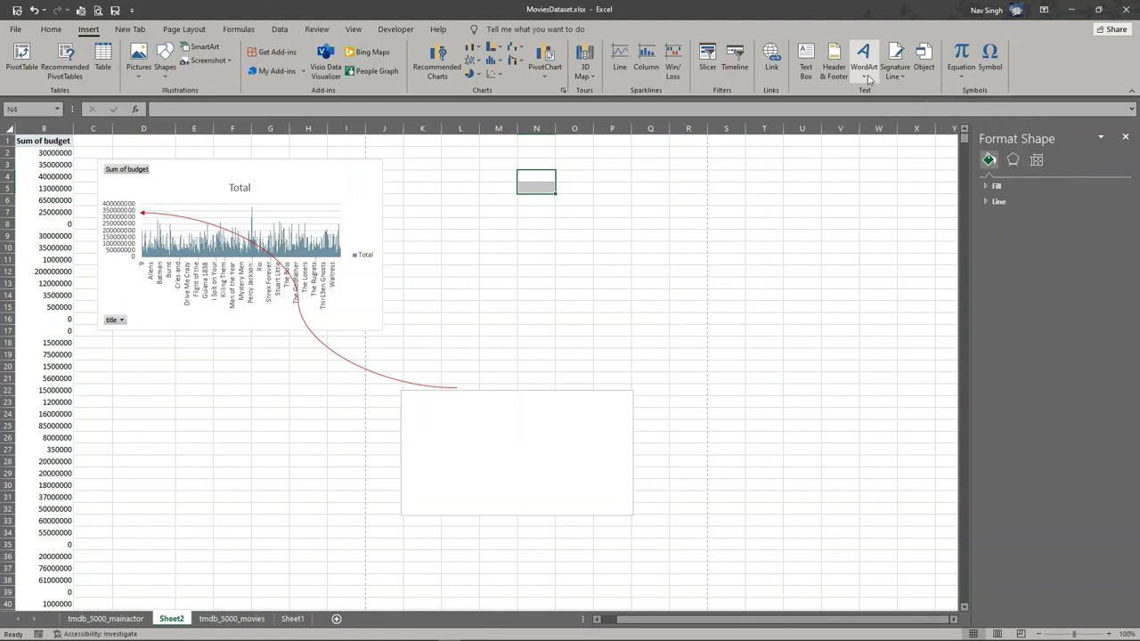
Step: Insert the Binomial Theorem equation and stretch its box wider and taller above the empty box
left_click(906, 80)
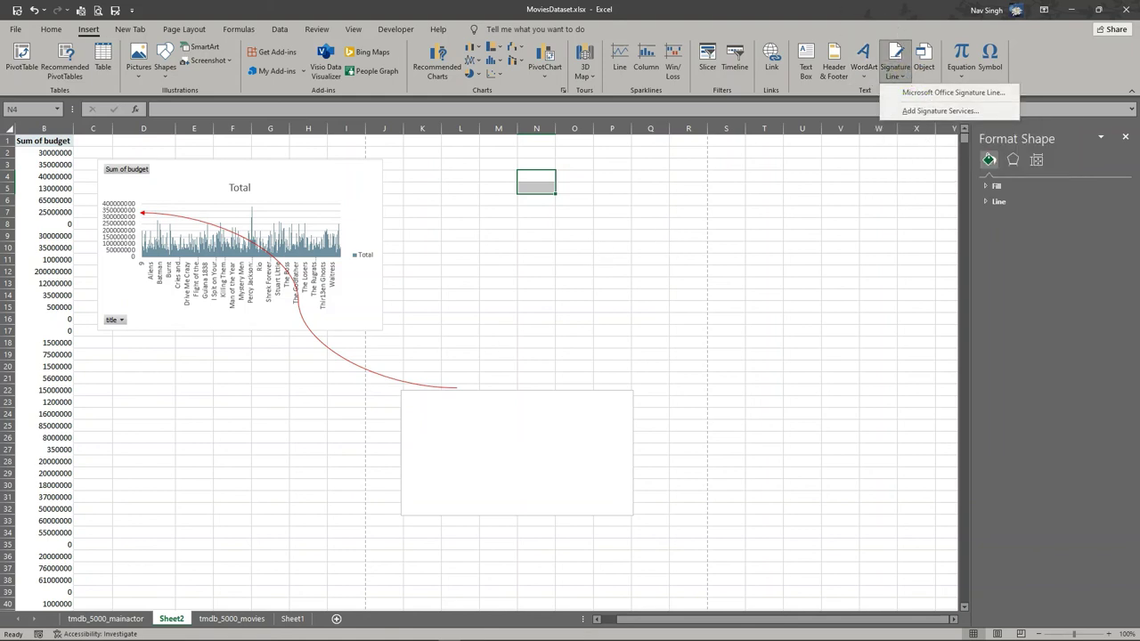
left_click(959, 78)
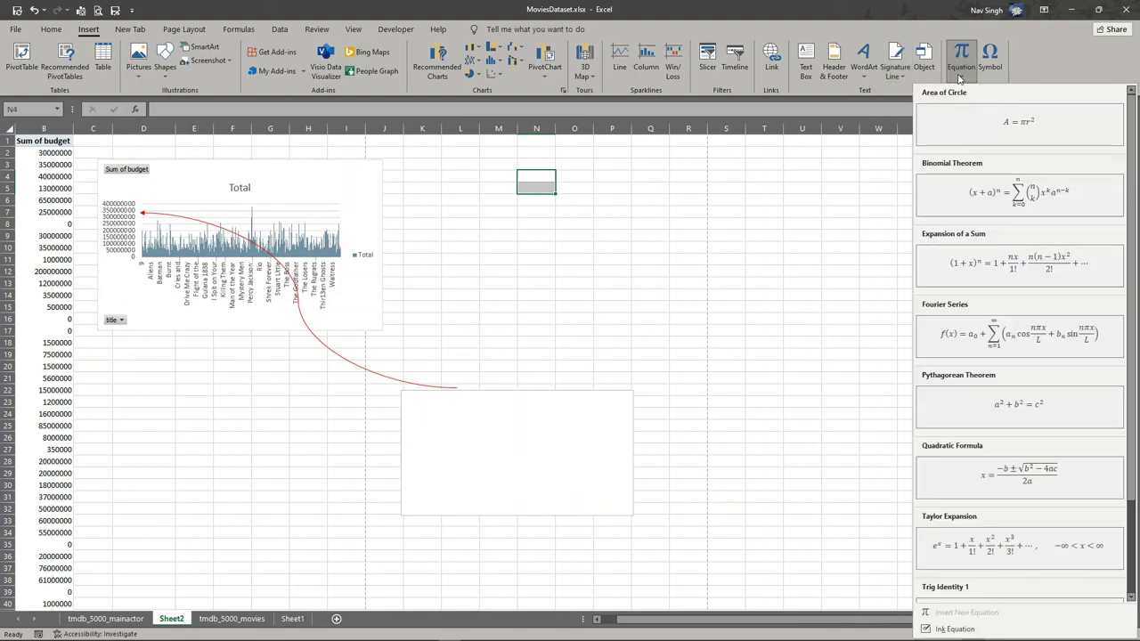
scroll(1060, 258, "down", 3)
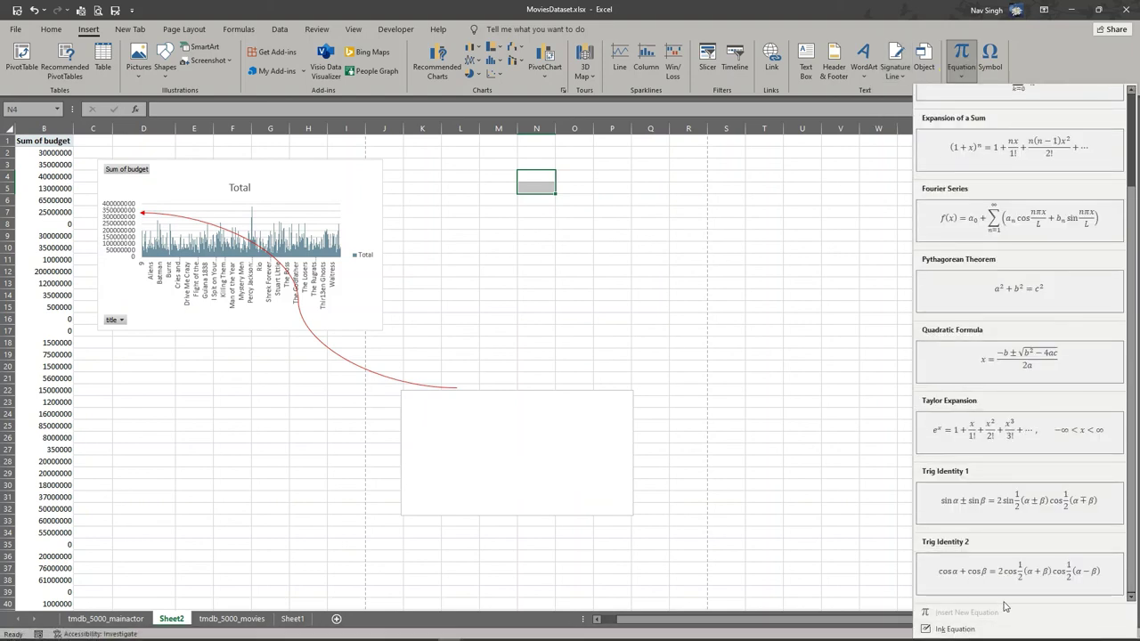
scroll(1013, 422, "up", 3)
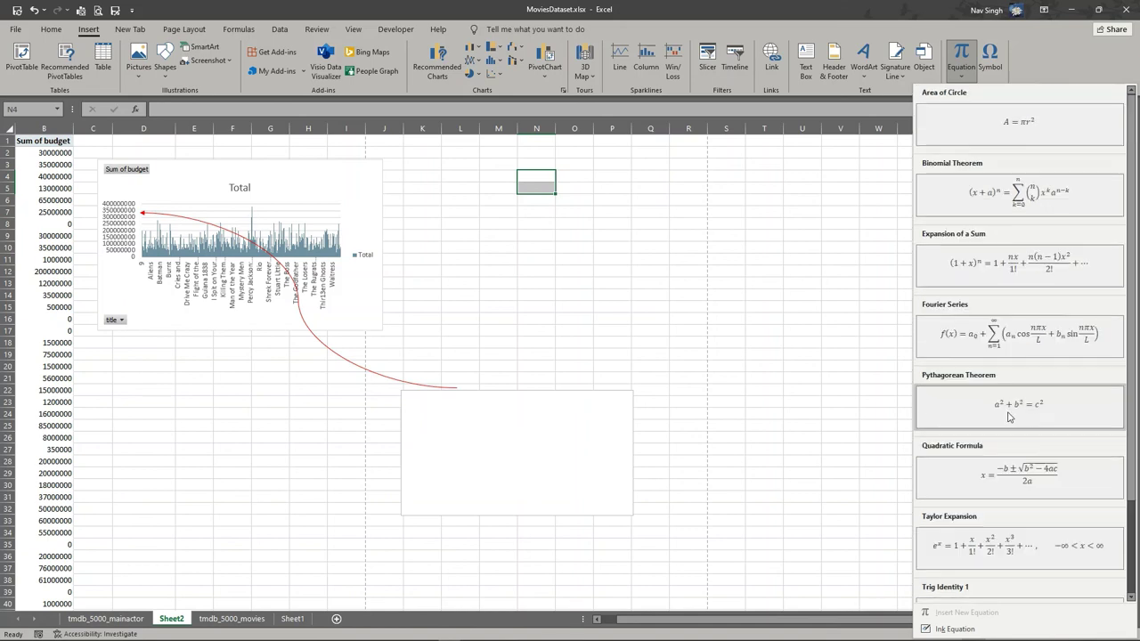
left_click(1019, 207)
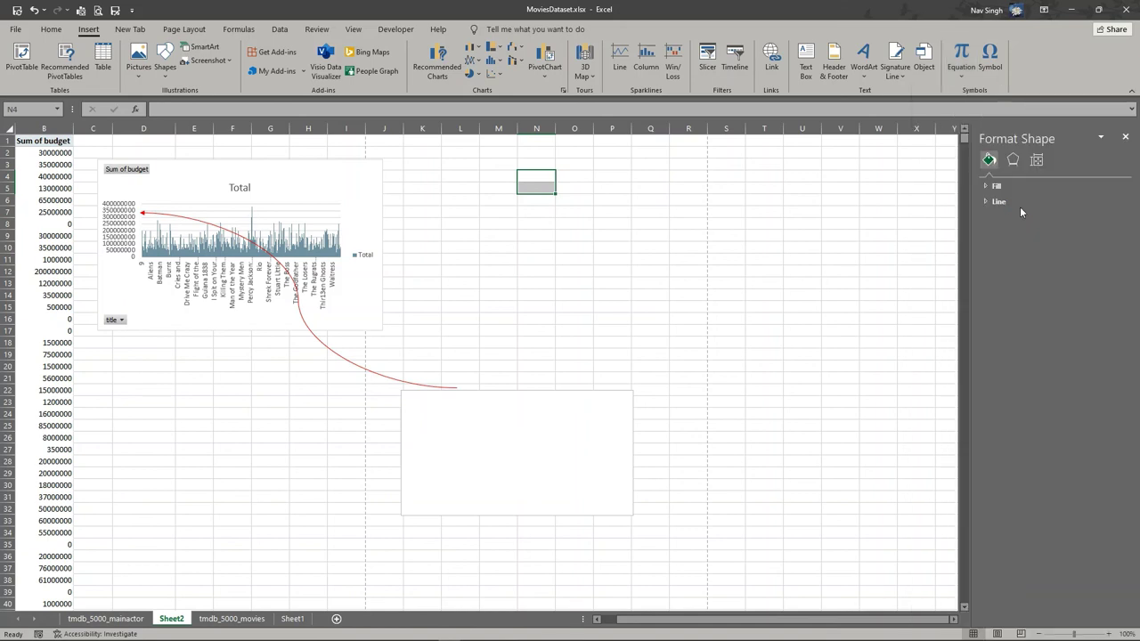
left_click_drag(542, 370, 834, 326)
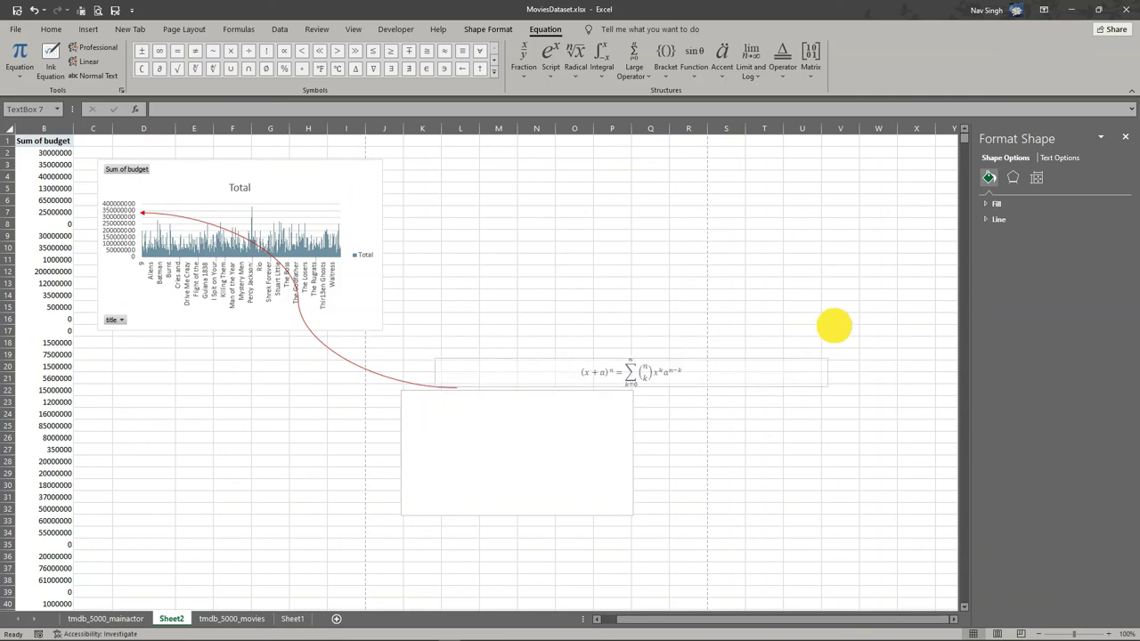
left_click_drag(633, 355, 630, 273)
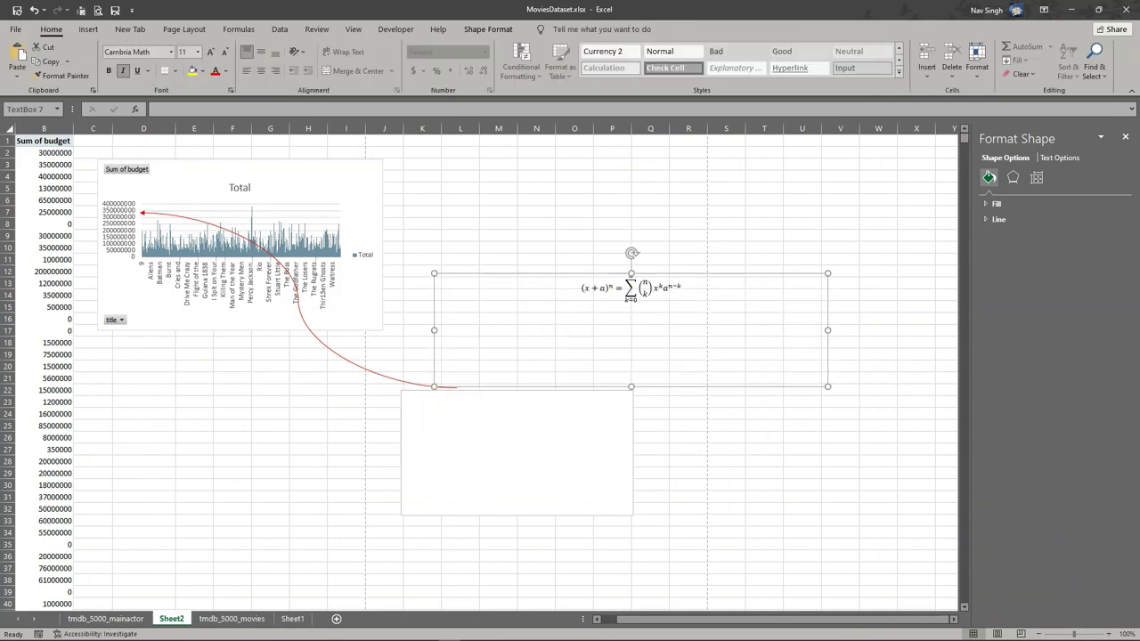
left_click(913, 167)
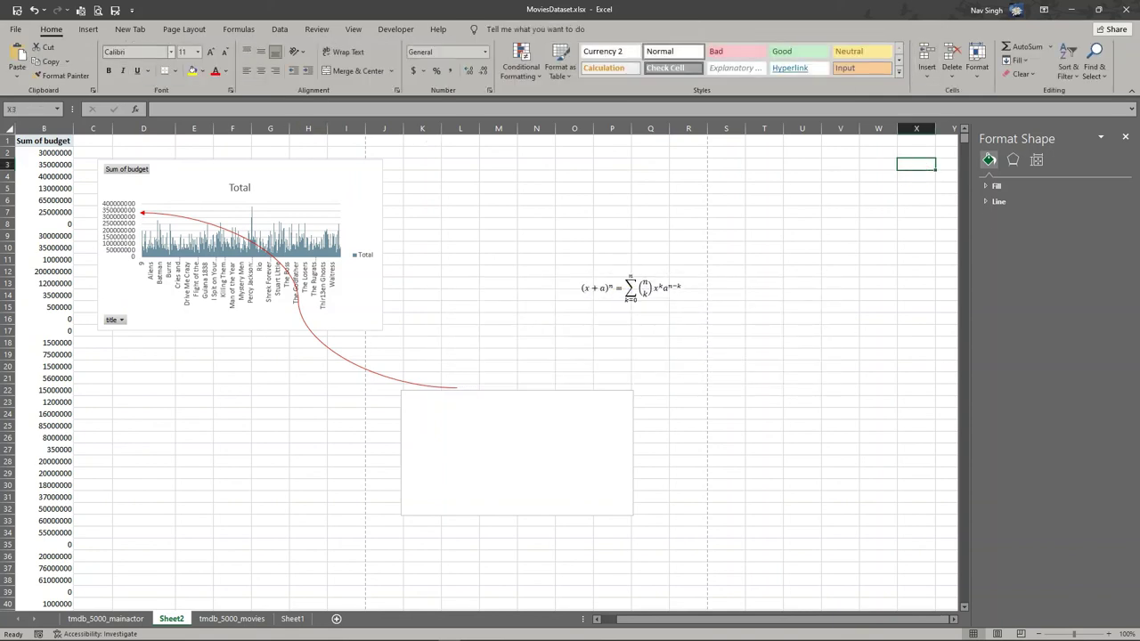
Step: Insert two Negative Circled Number Thirteen symbols into cell X3
left_click(86, 30)
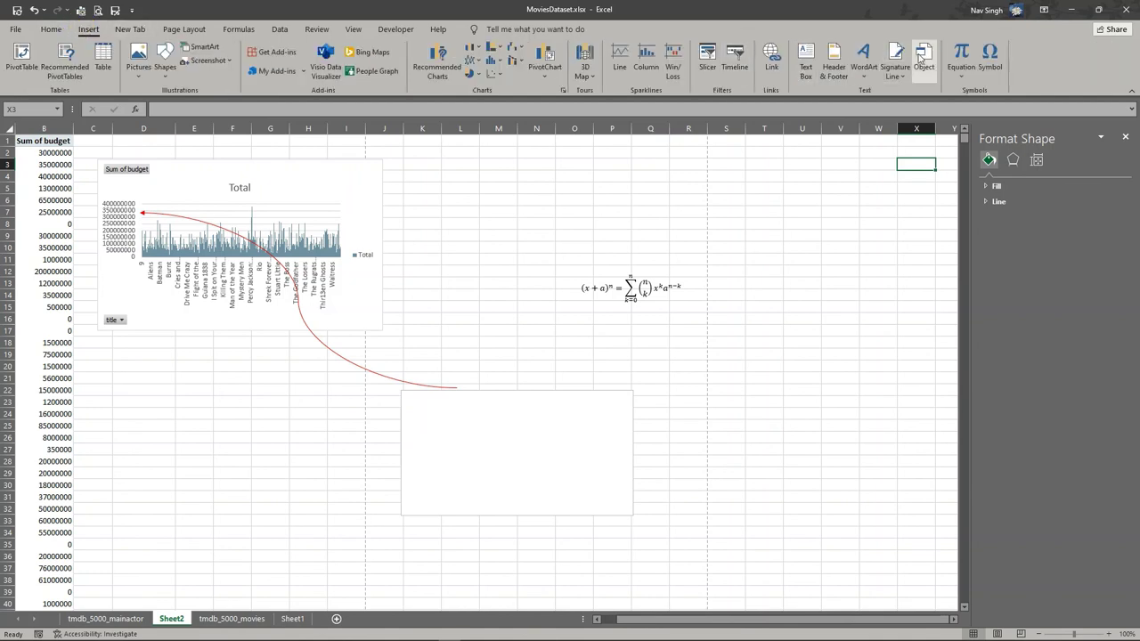
left_click(989, 60)
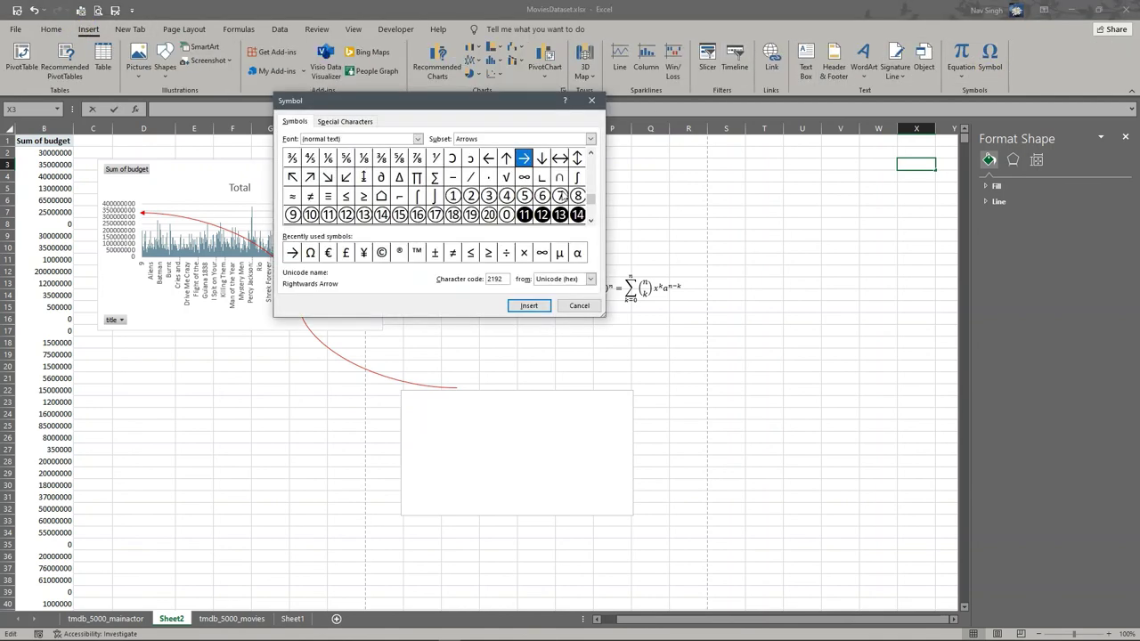
left_click_drag(524, 214, 559, 214)
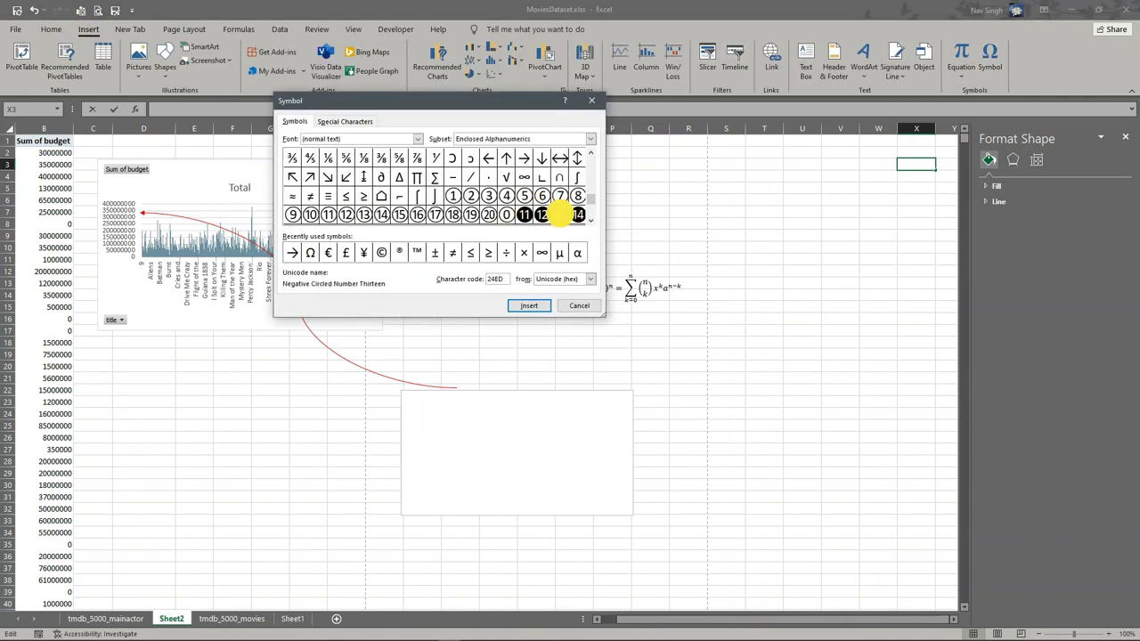
left_click(529, 305)
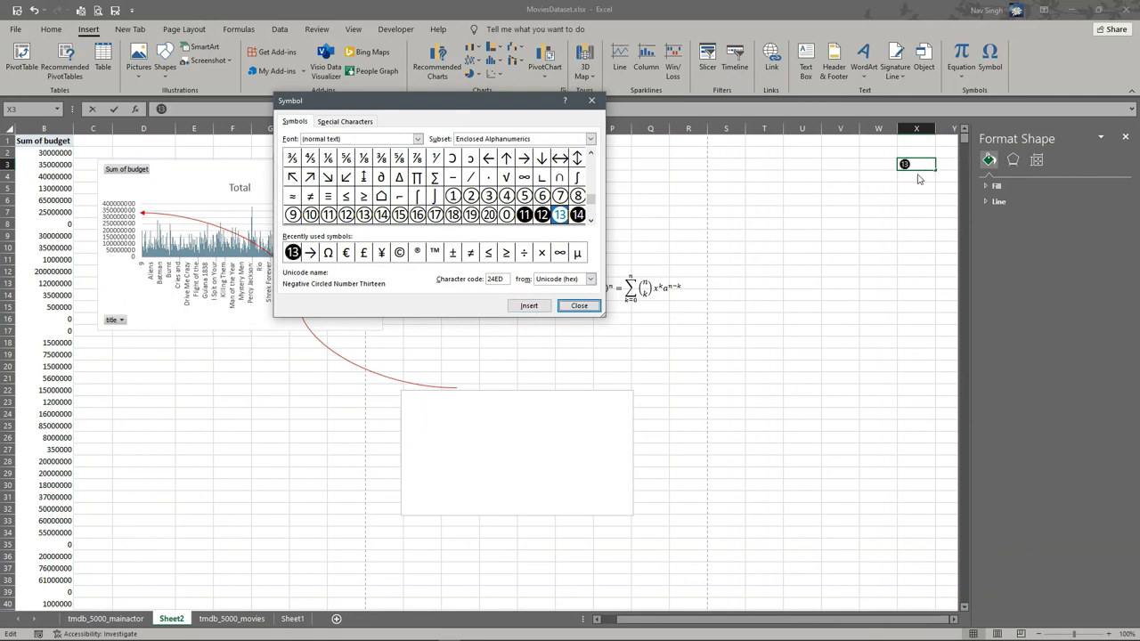
left_click(529, 305)
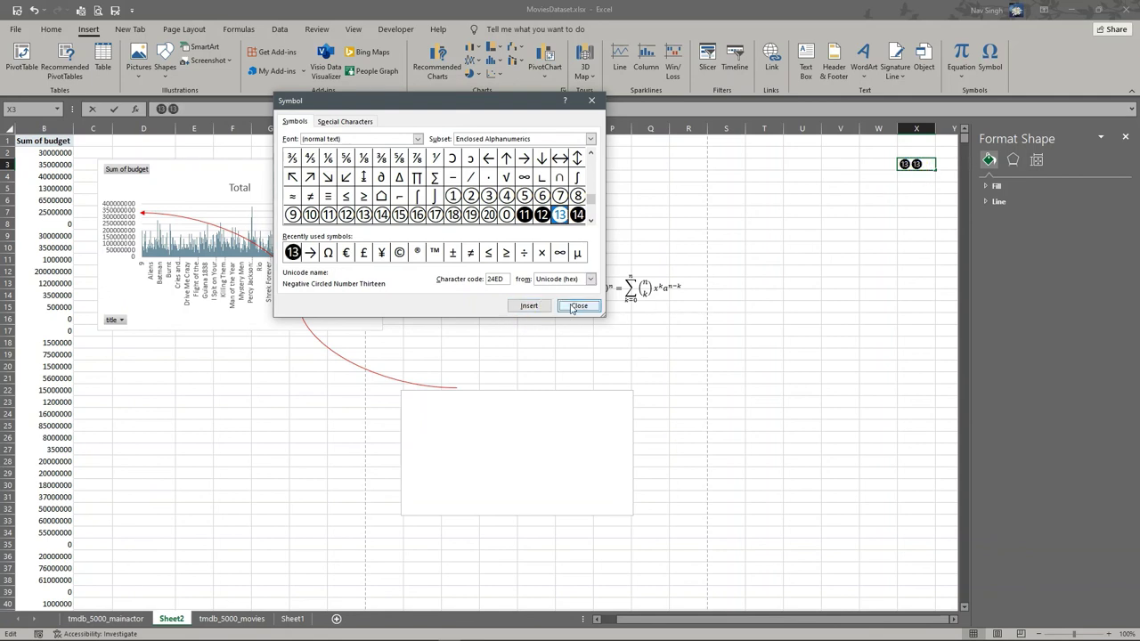
left_click(579, 306)
left_click(926, 165)
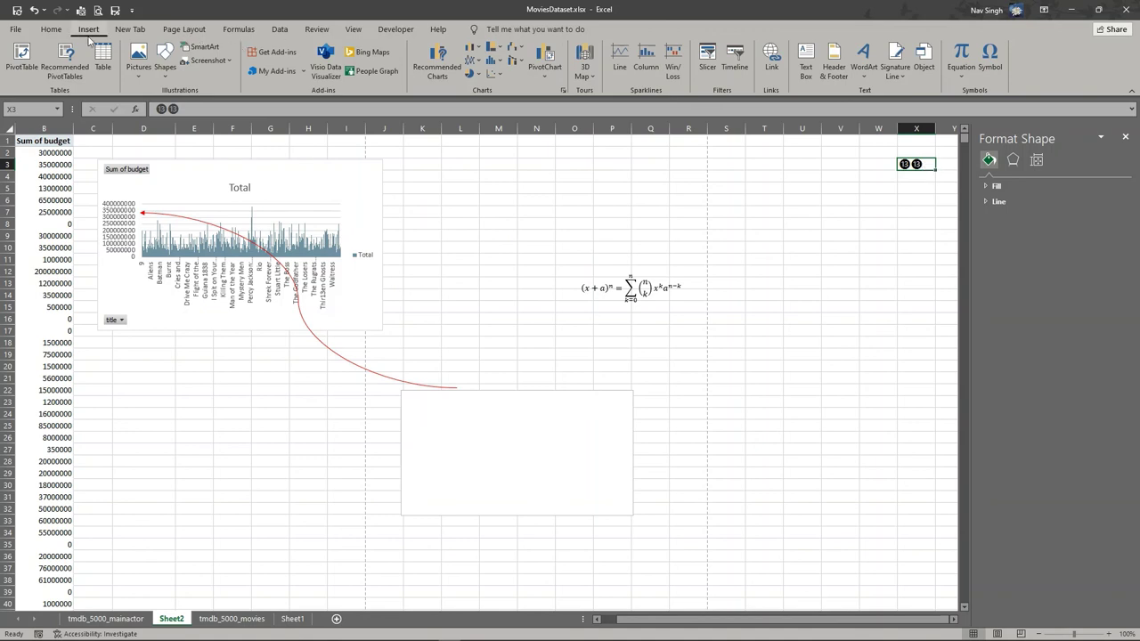
Step: Set the circled 13 symbols to font size 22 and widen column X to fit
left_click(50, 29)
left_click(198, 51)
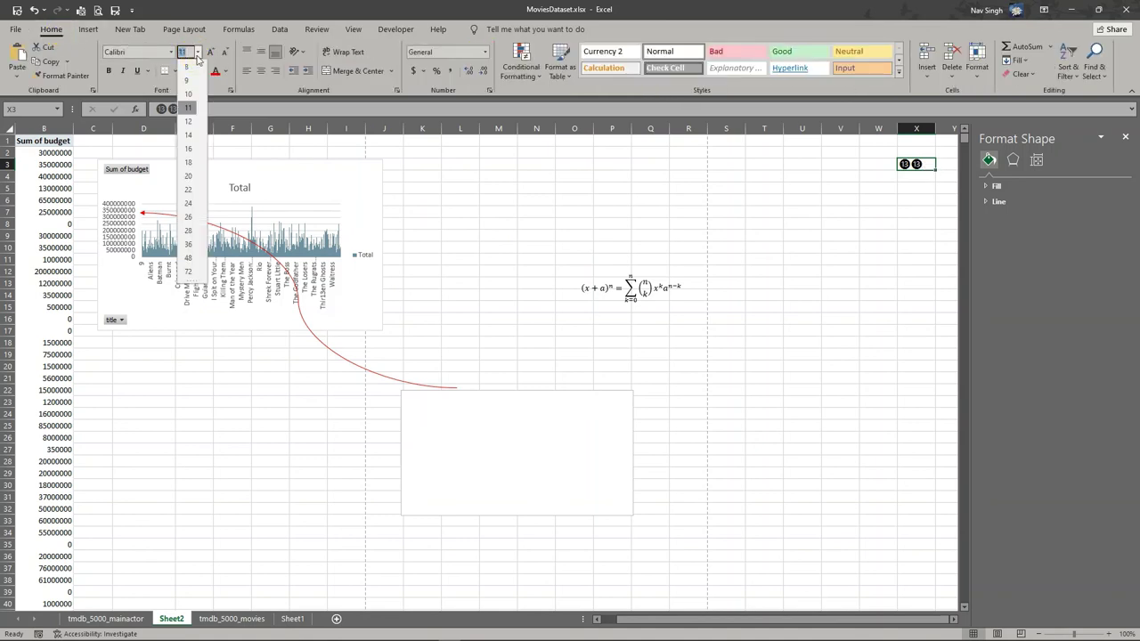
left_click(190, 197)
left_click(945, 198)
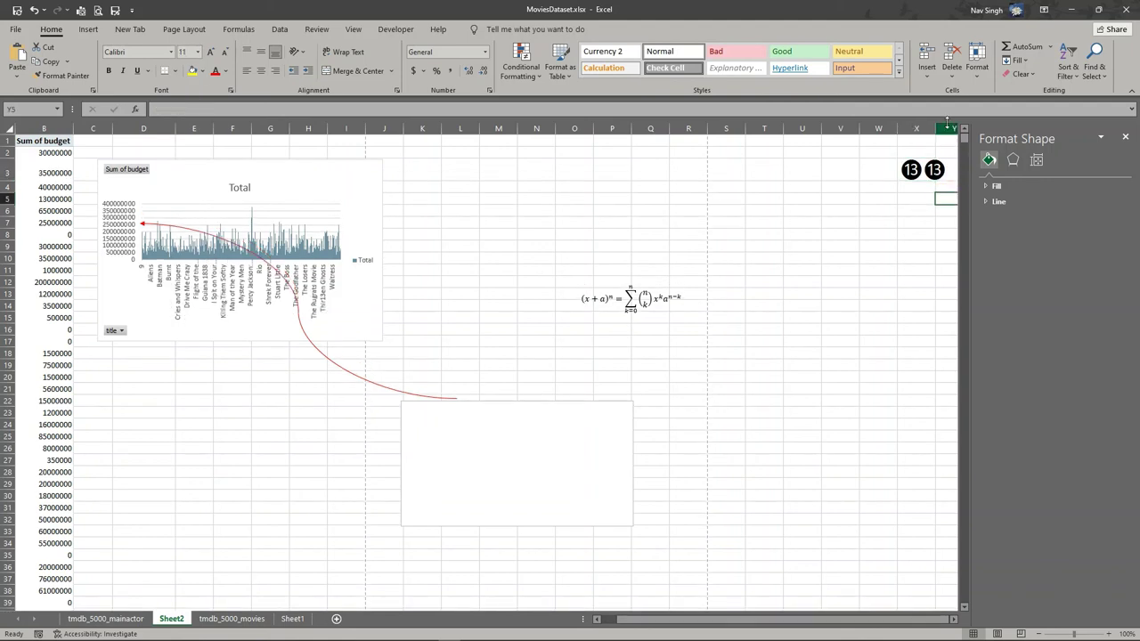
left_click_drag(934, 128, 949, 127)
left_click(934, 241)
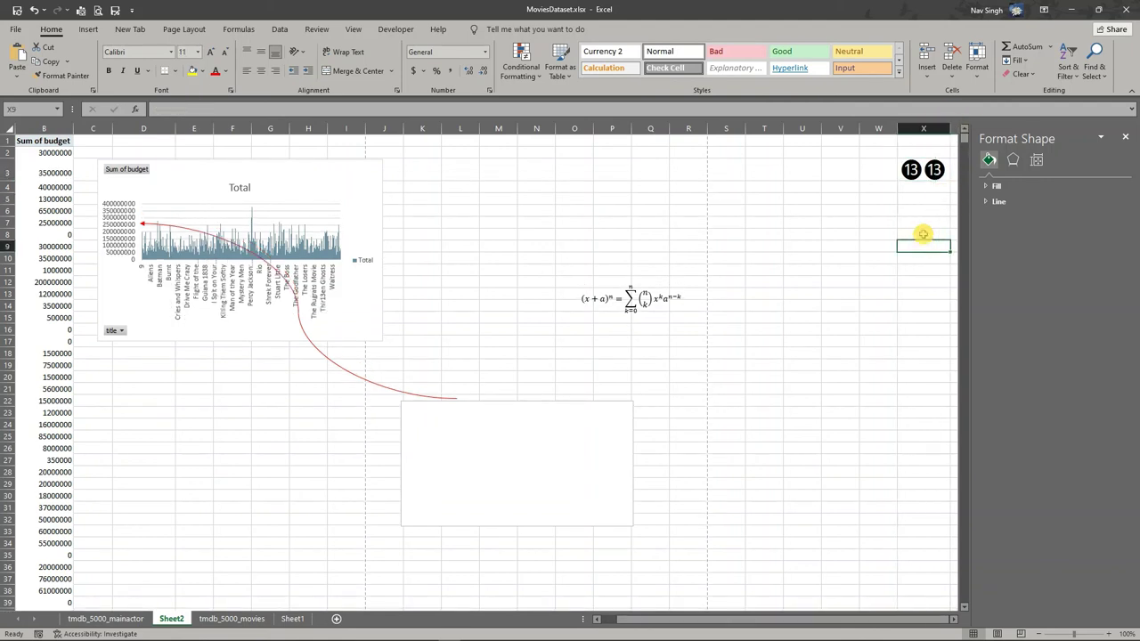
left_click(87, 29)
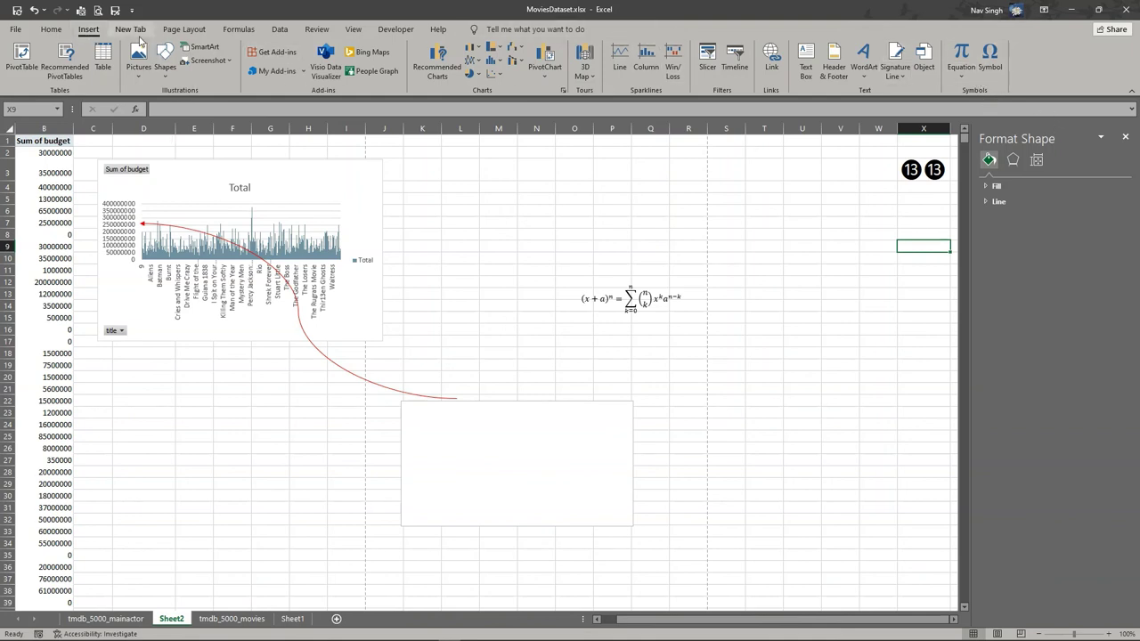
left_click(176, 33)
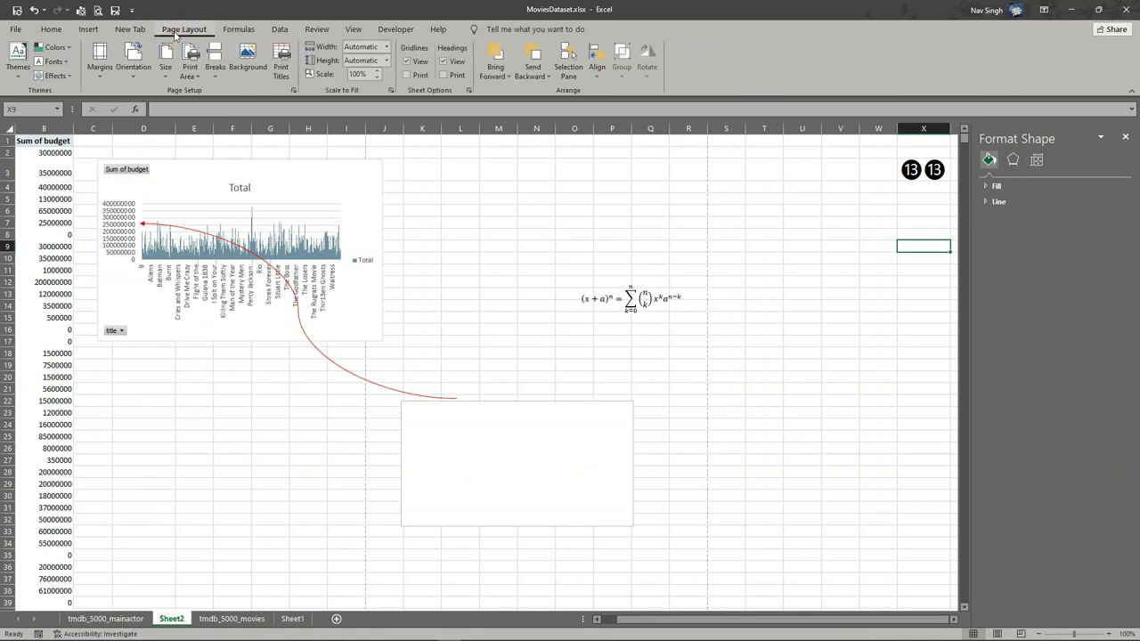